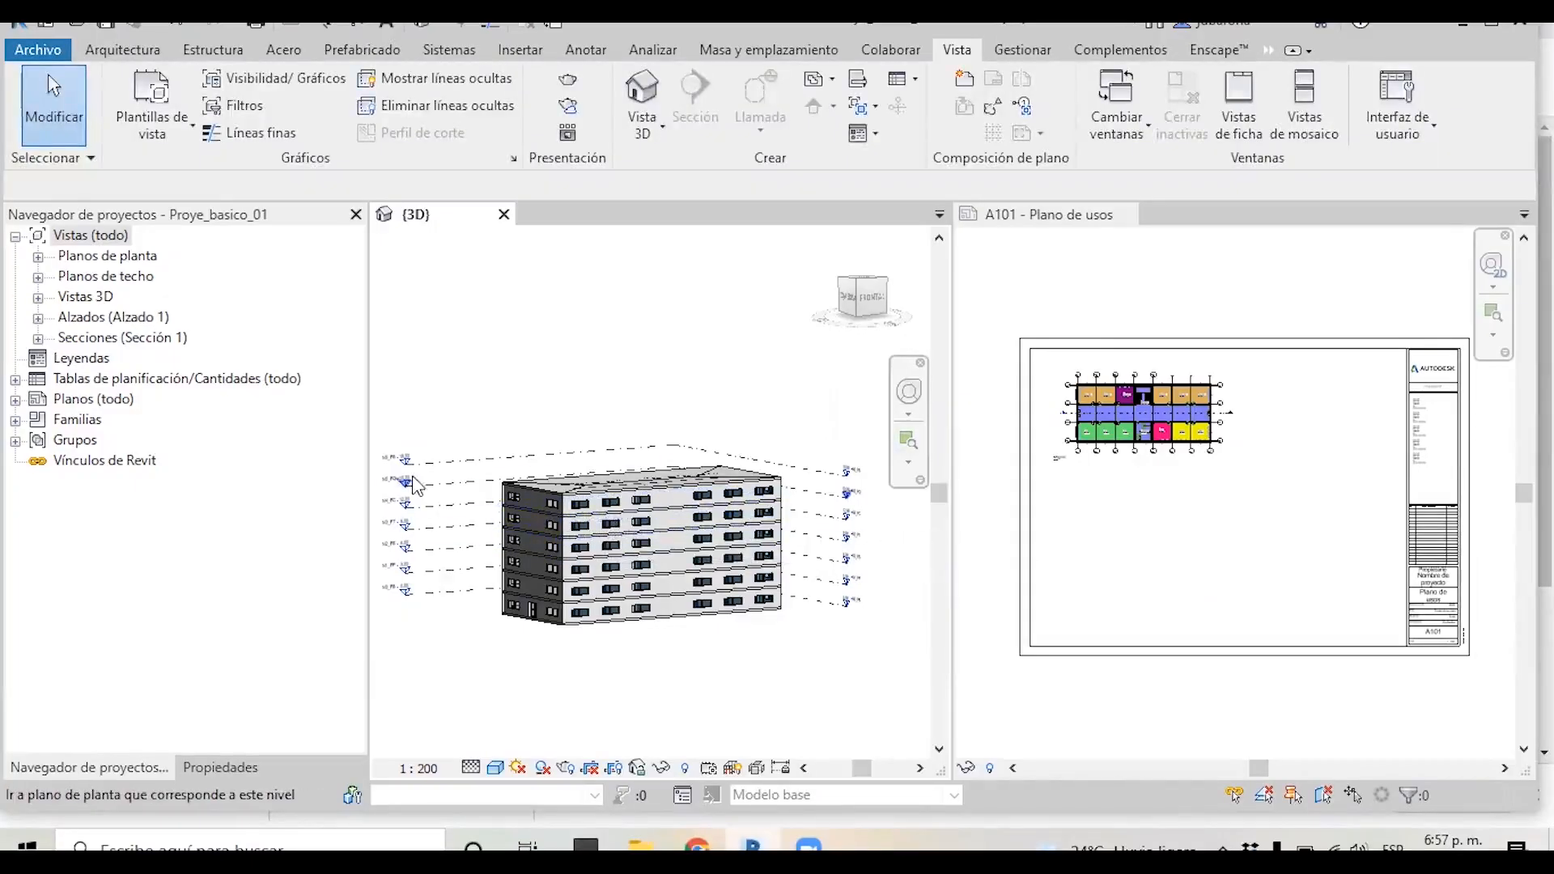
Duplicate the N1_PP floor plan view with detailing.
{"action": "left_click", "coordinate": [38, 257]}
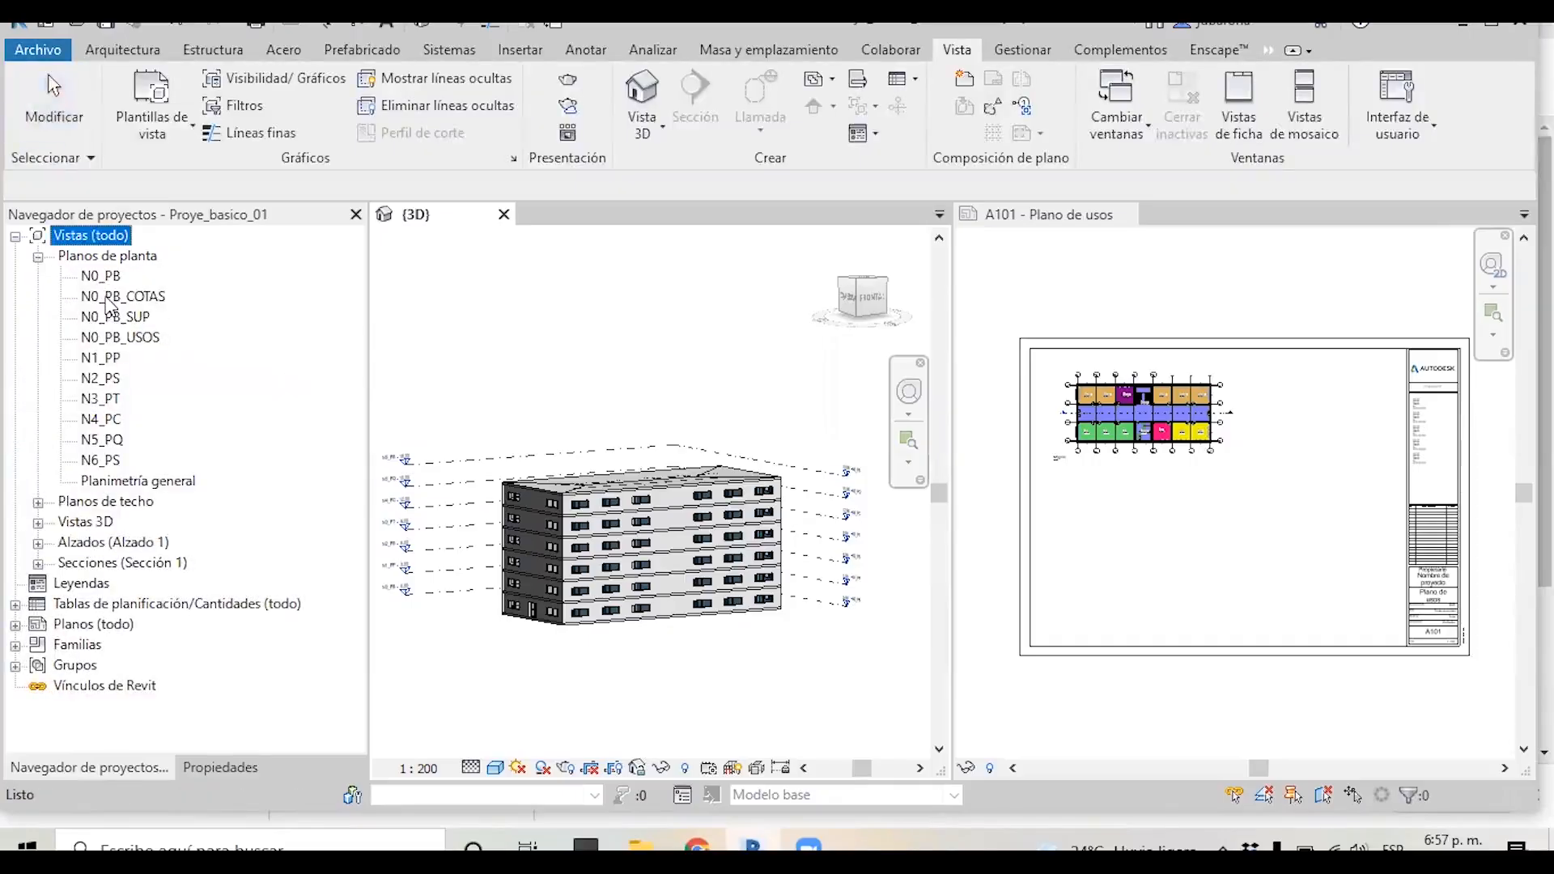
{"action": "left_click", "coordinate": [102, 358]}
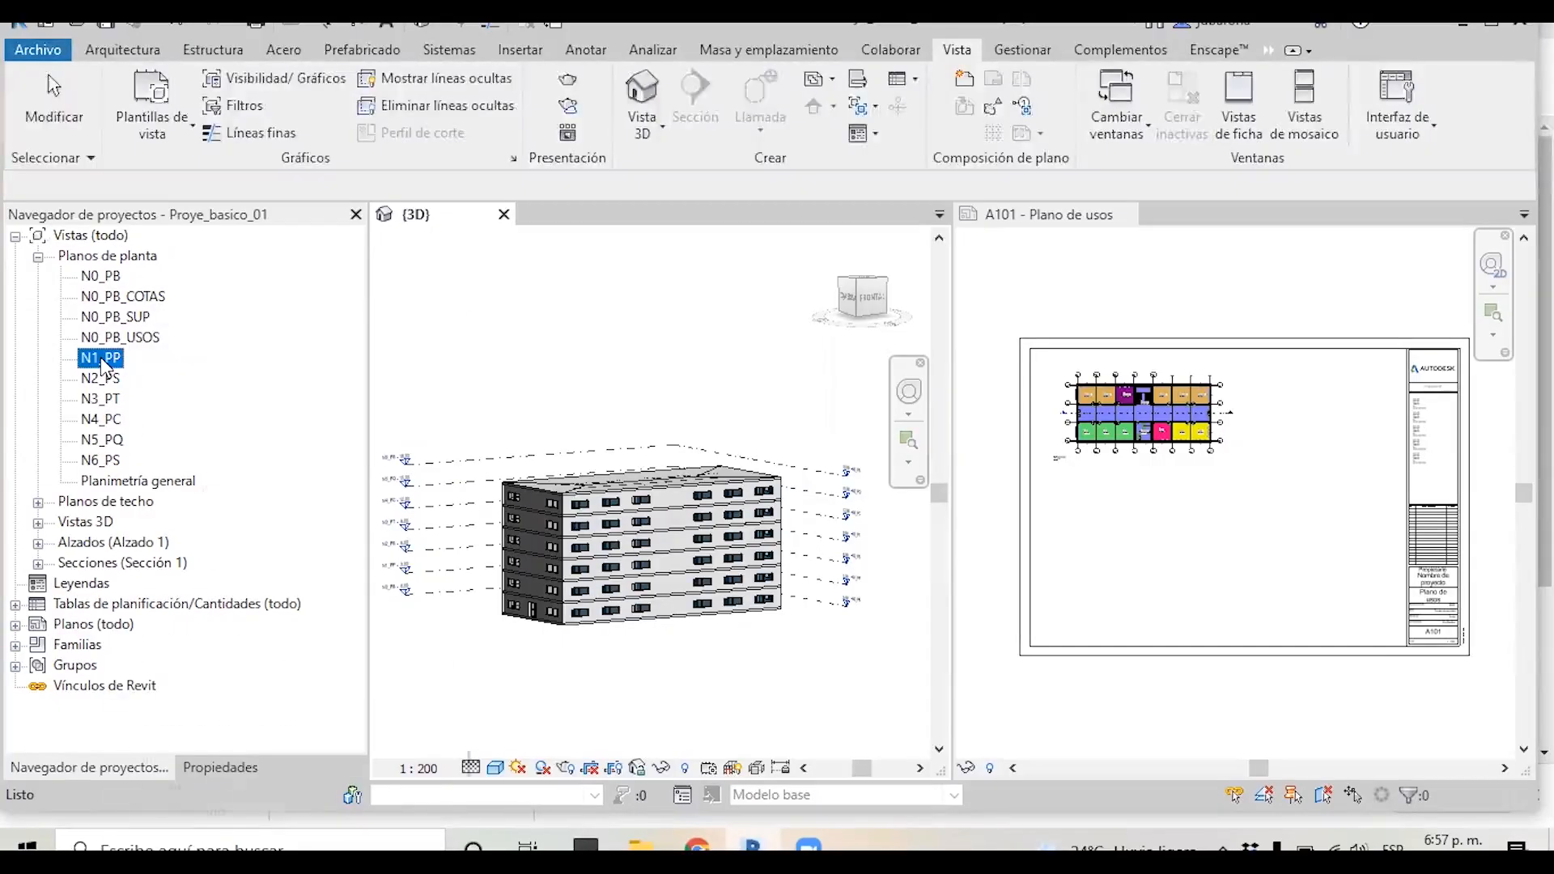
{"action": "right_click", "coordinate": [104, 364]}
{"action": "mouse_move", "coordinate": [191, 488]}
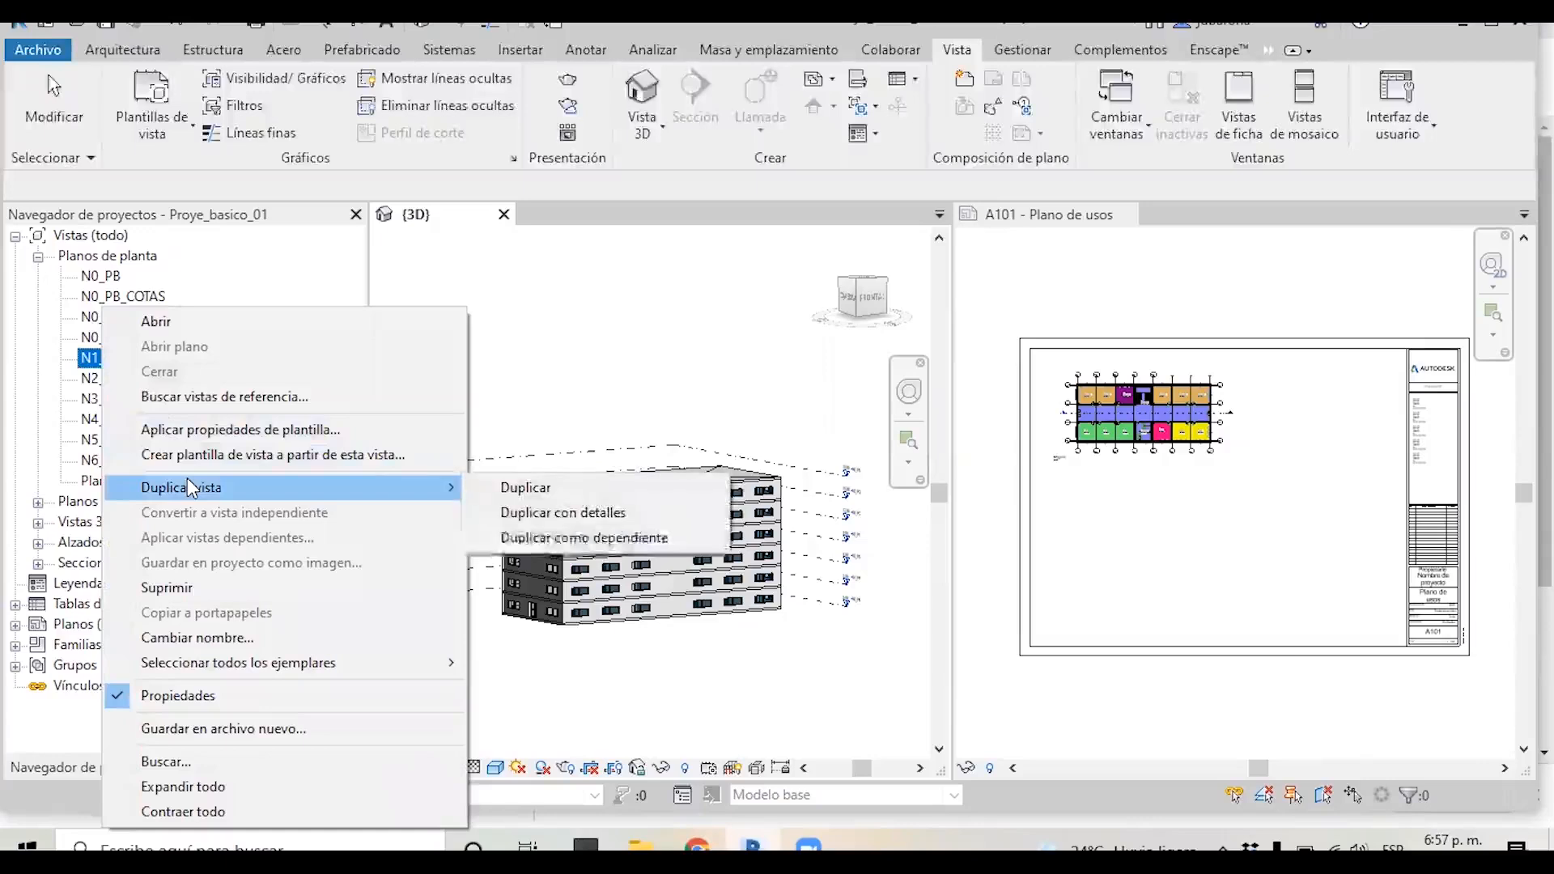
{"action": "left_click", "coordinate": [546, 513]}
Rename the duplicated first-level floor plan view as N1_PP_USOS.
{"action": "left_click", "coordinate": [158, 379]}
{"action": "left_click", "coordinate": [157, 379]}
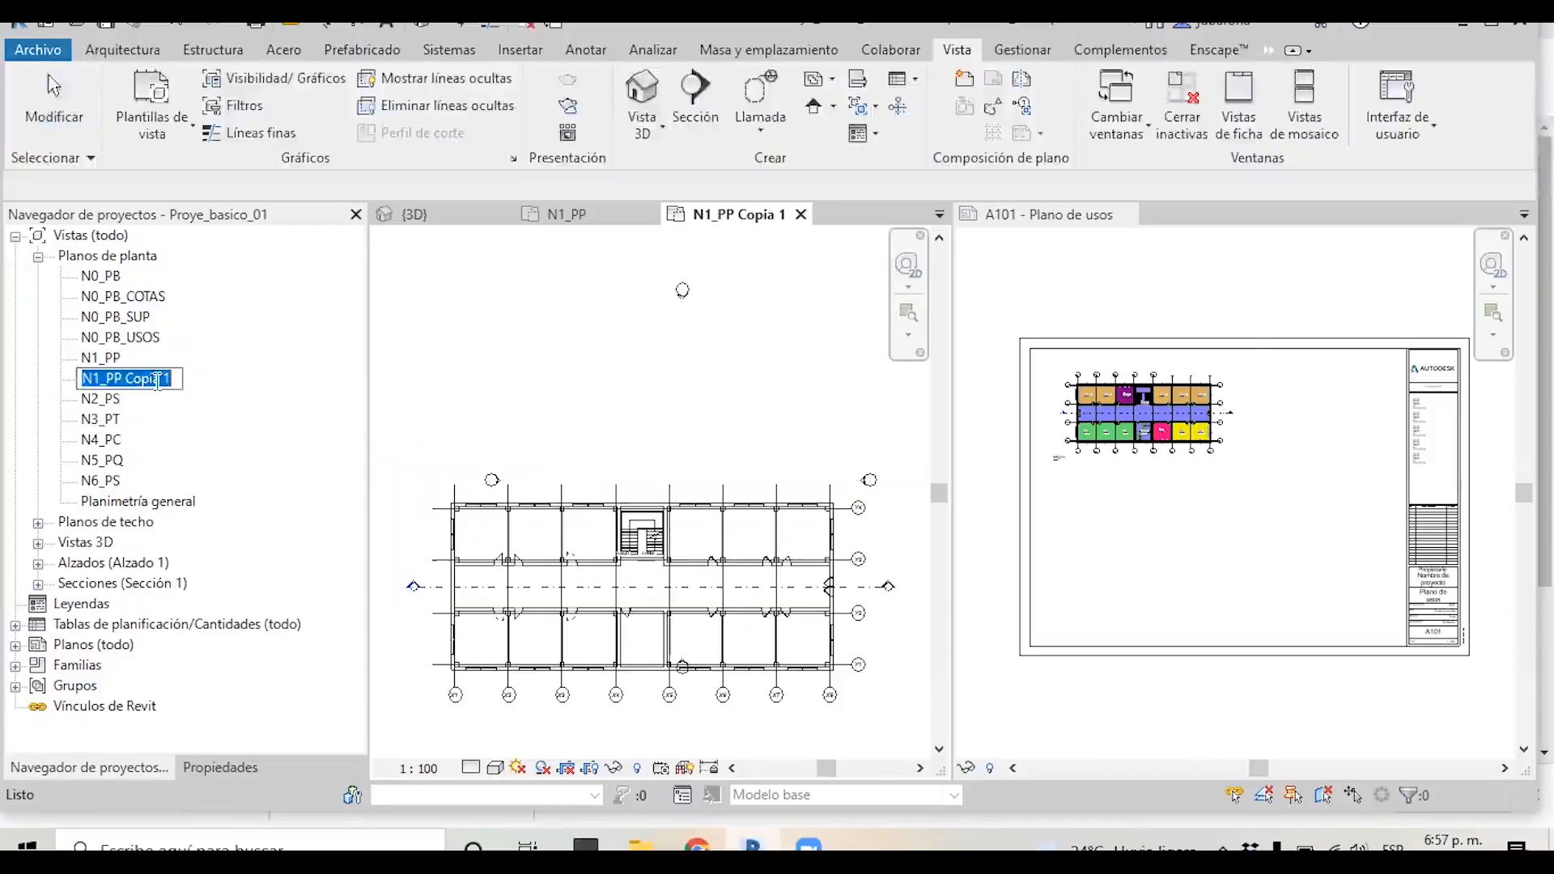
{"action": "left_click_drag", "start_coordinate": [172, 379], "coordinate": [126, 380]}
{"action": "key", "text": "BackSpace"}
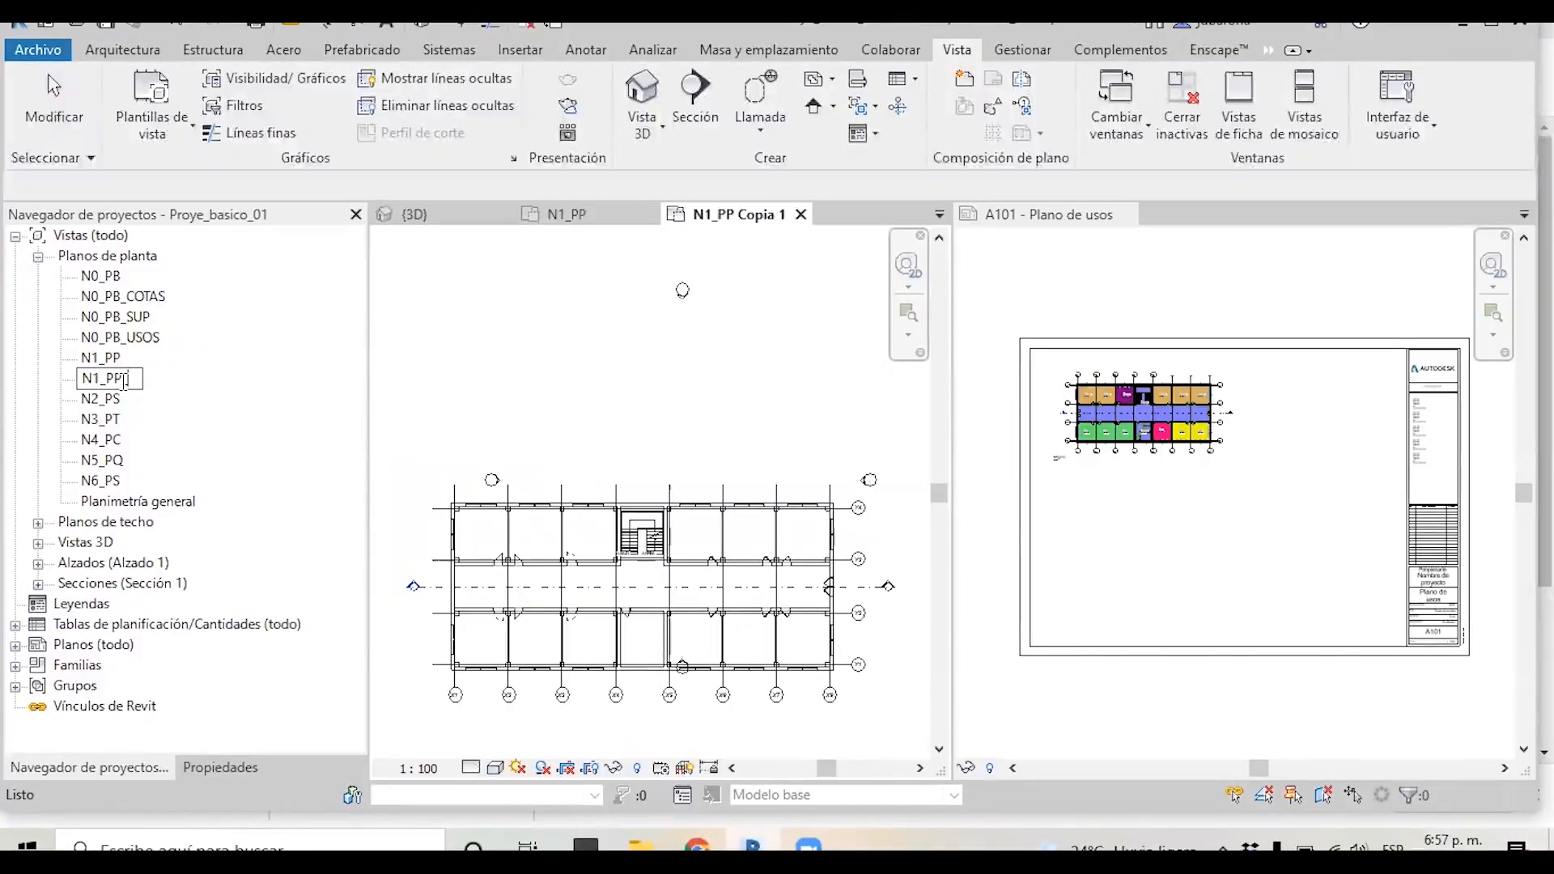
{"action": "type", "text": "_USOS"}
{"action": "key", "text": "Return"}
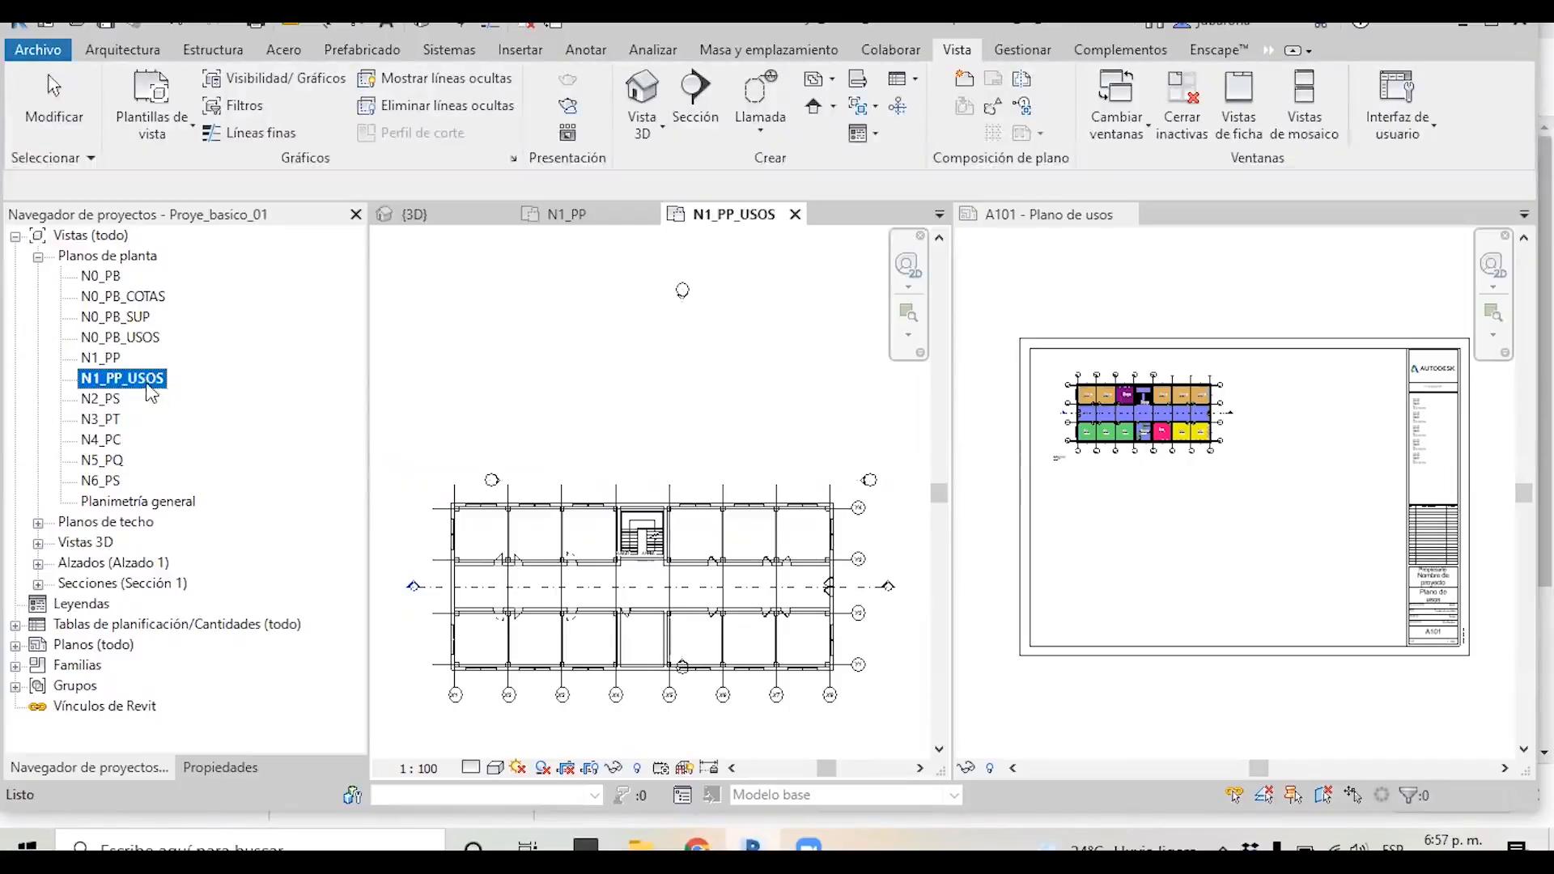
Arrange the open views as tabs with the N1_PP_USOS plan active and display its view template property.
{"action": "double_click", "coordinate": [147, 378]}
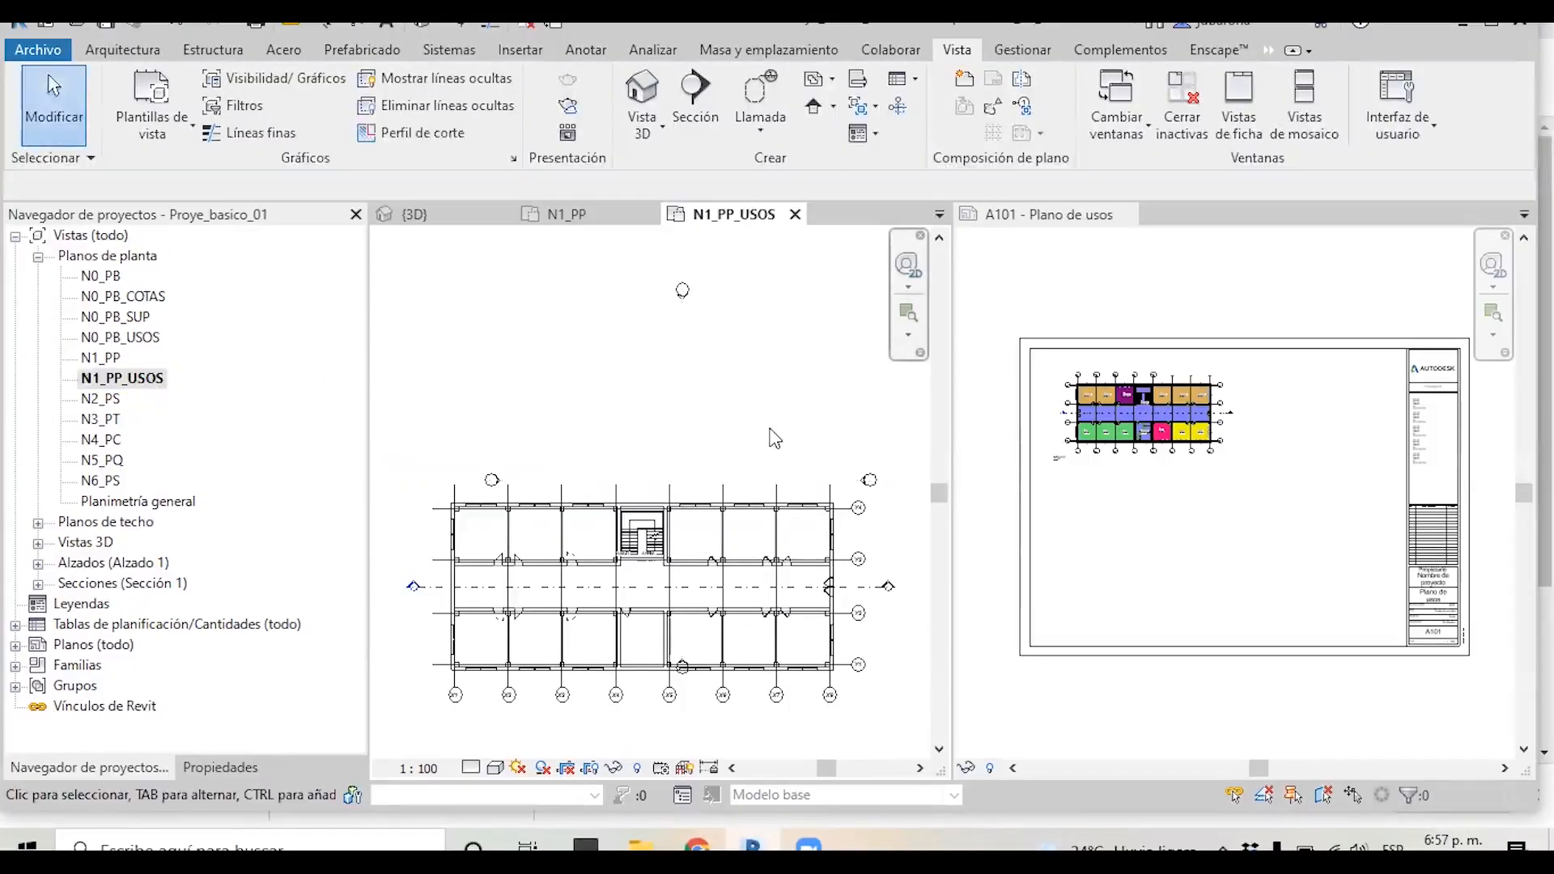
{"action": "key", "text": "t"}
{"action": "key", "text": "w"}
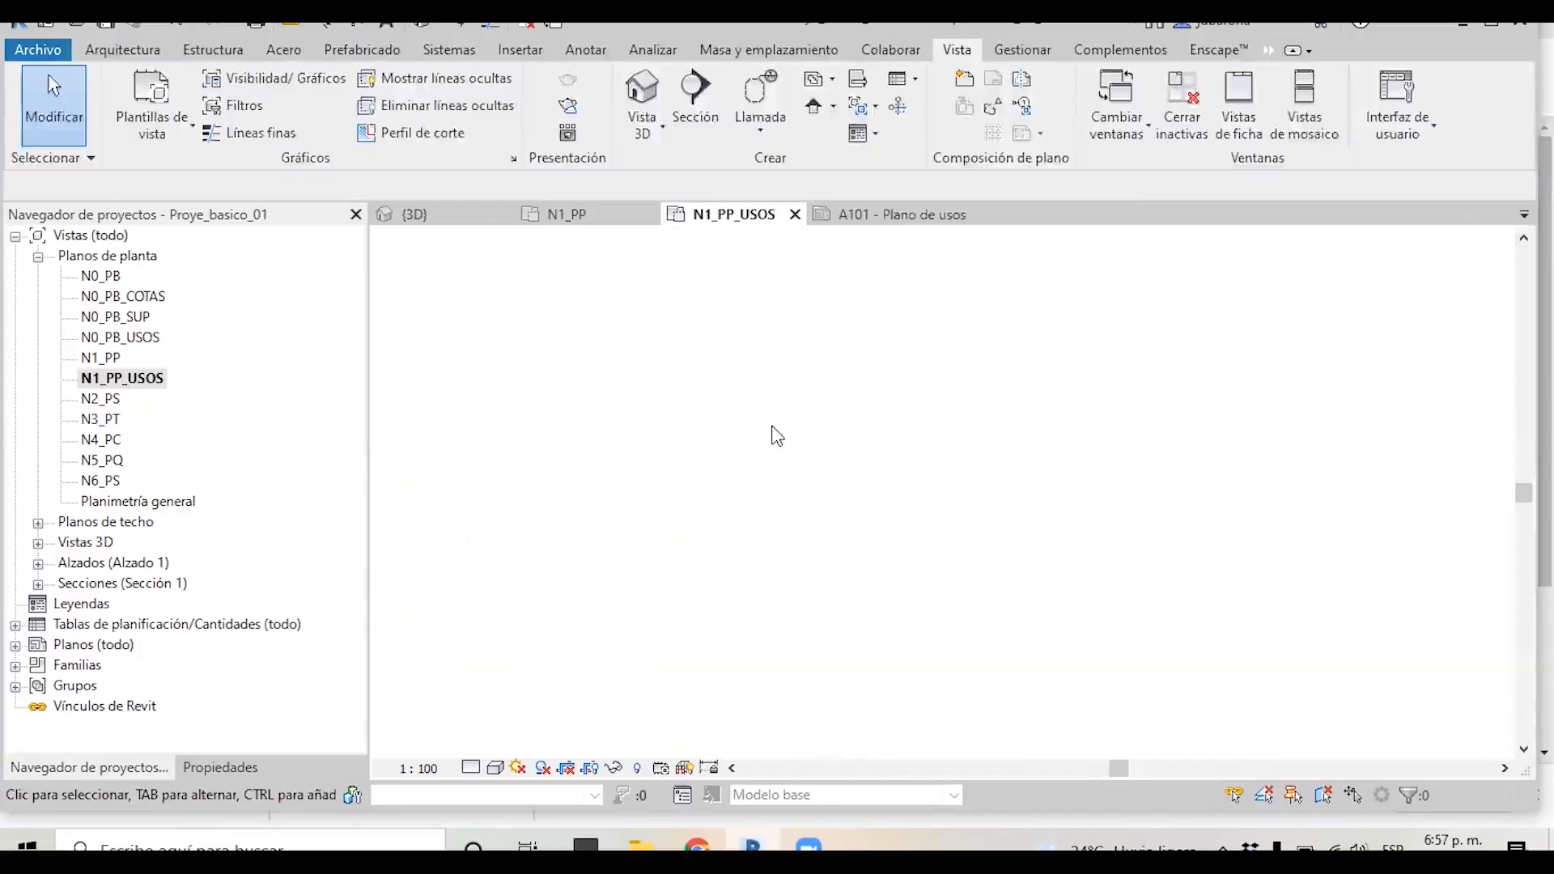
{"action": "scroll", "coordinate": [769, 432], "scroll_direction": "down", "scroll_amount": 2}
{"action": "scroll", "coordinate": [632, 520], "scroll_direction": "up", "scroll_amount": 3}
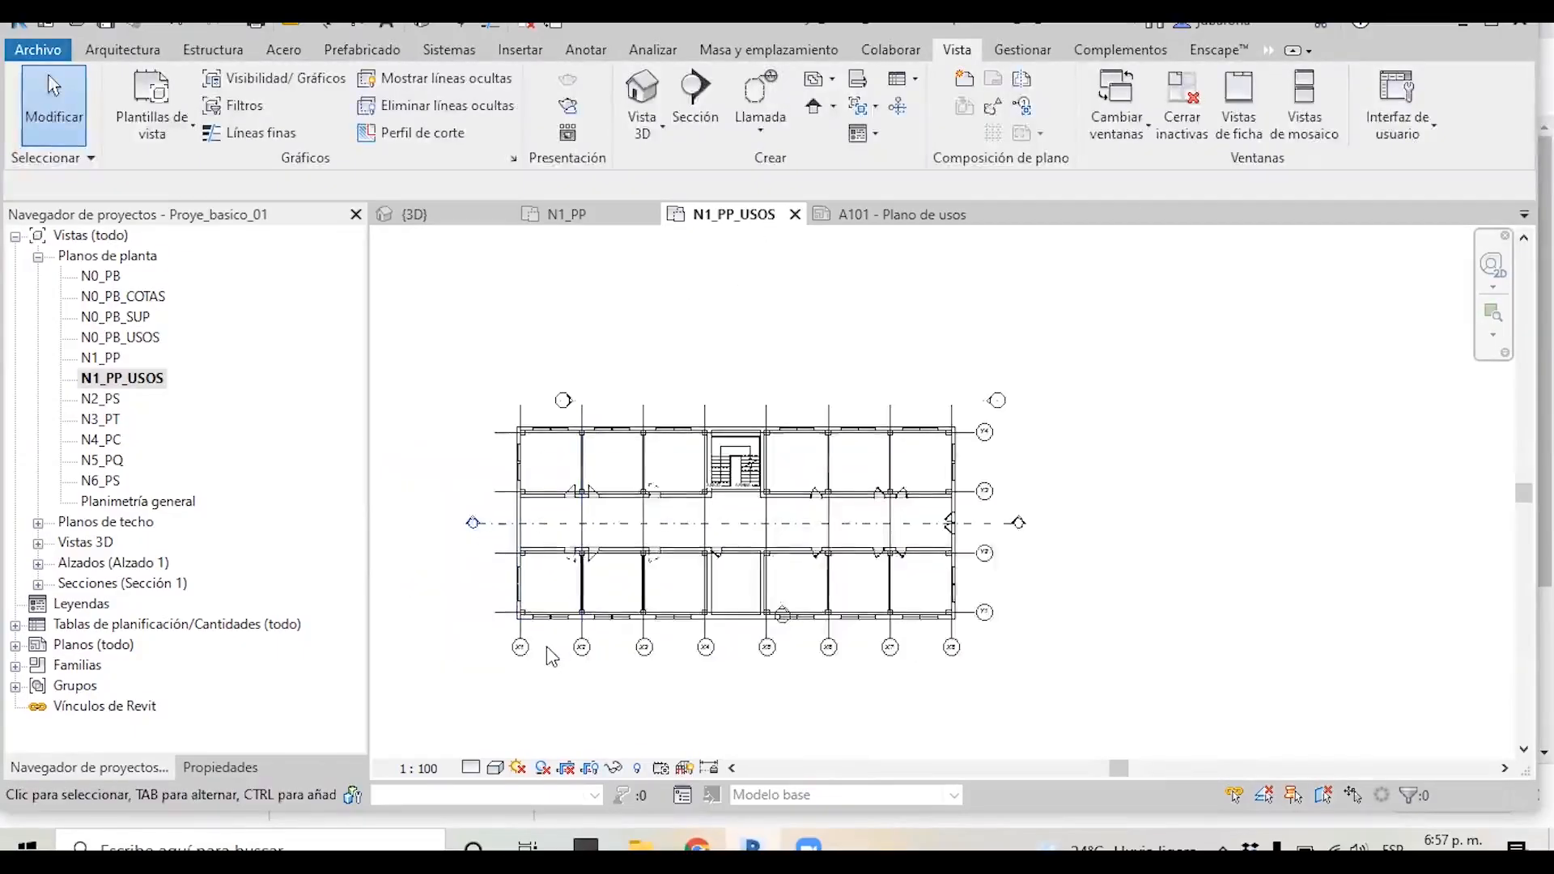
{"action": "scroll", "coordinate": [548, 648], "scroll_direction": "up", "scroll_amount": 2}
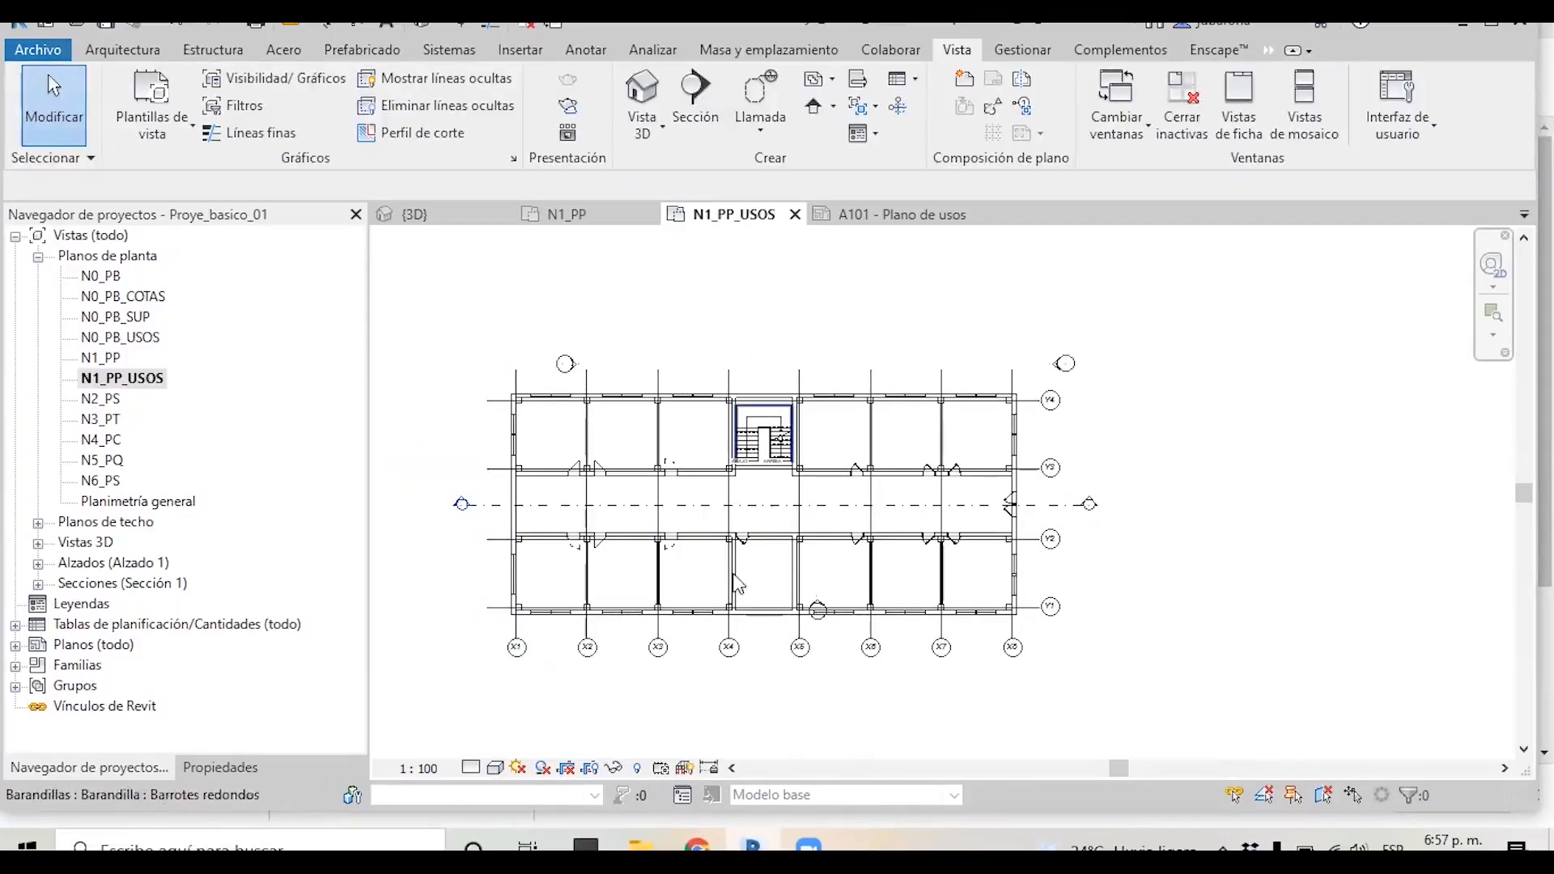
{"action": "left_click", "coordinate": [218, 767]}
{"action": "left_click_drag", "start_coordinate": [351, 473], "coordinate": [361, 636]}
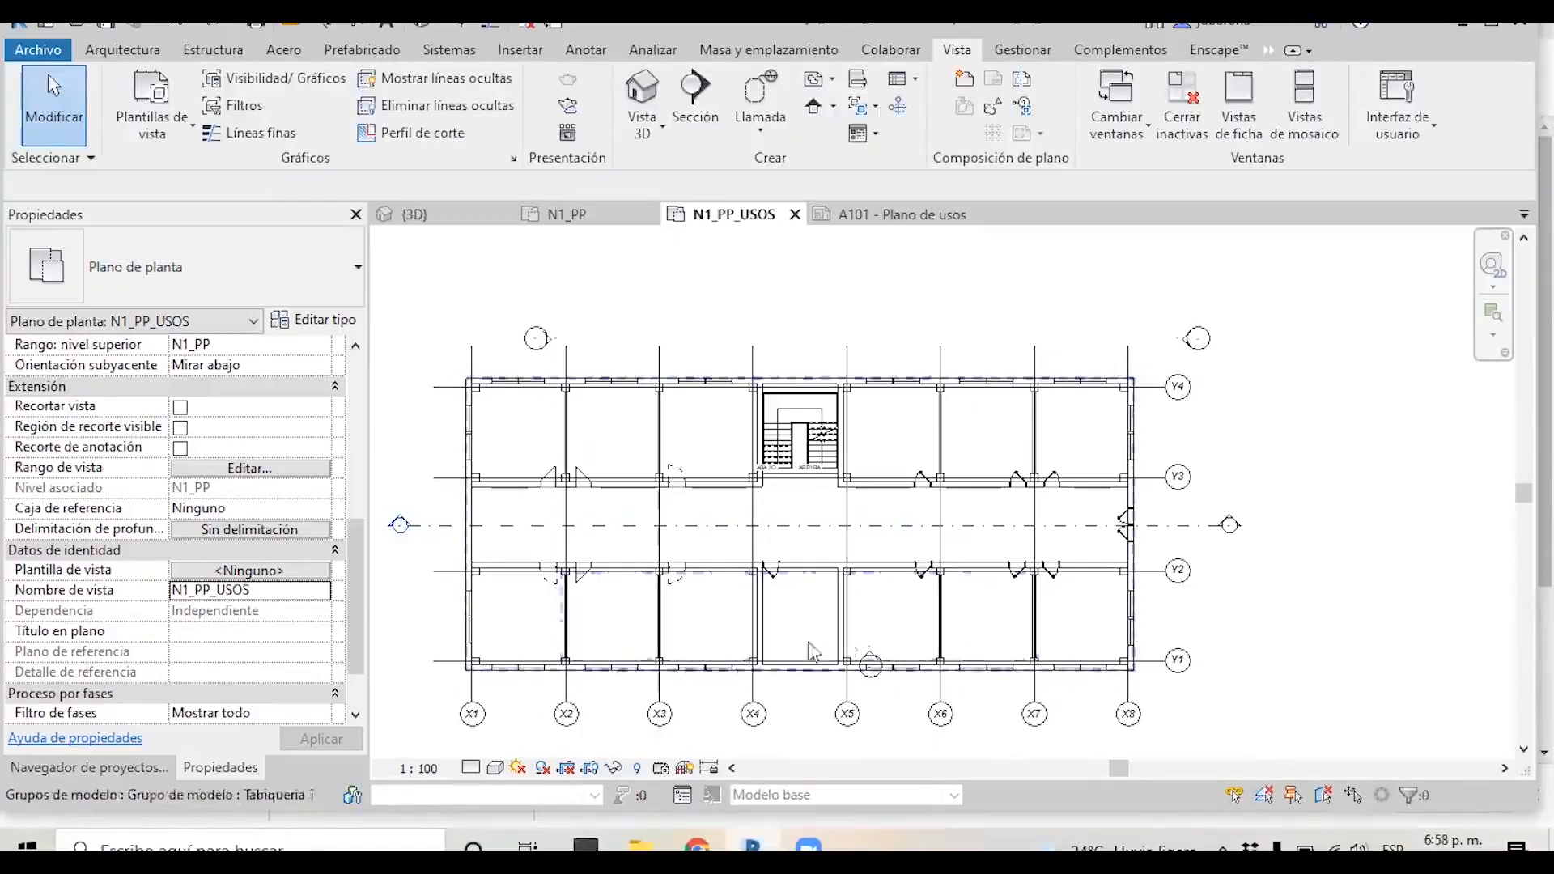
Place tagged rooms automatically in all enclosed areas of the N1_PP_USOS plan.
{"action": "left_click", "coordinate": [122, 49]}
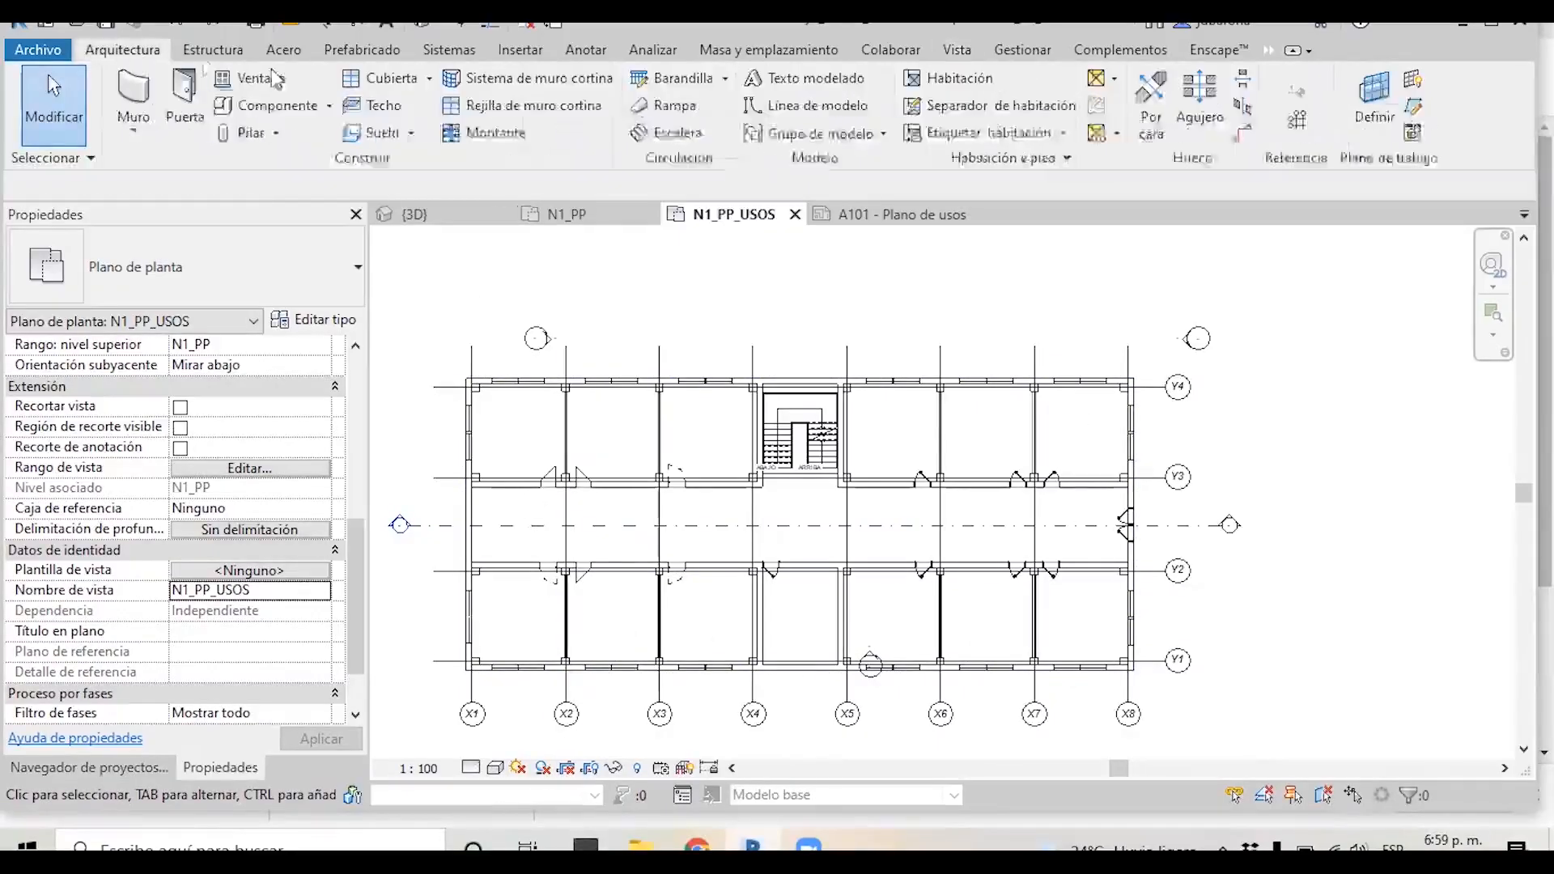
{"action": "left_click", "coordinate": [945, 81]}
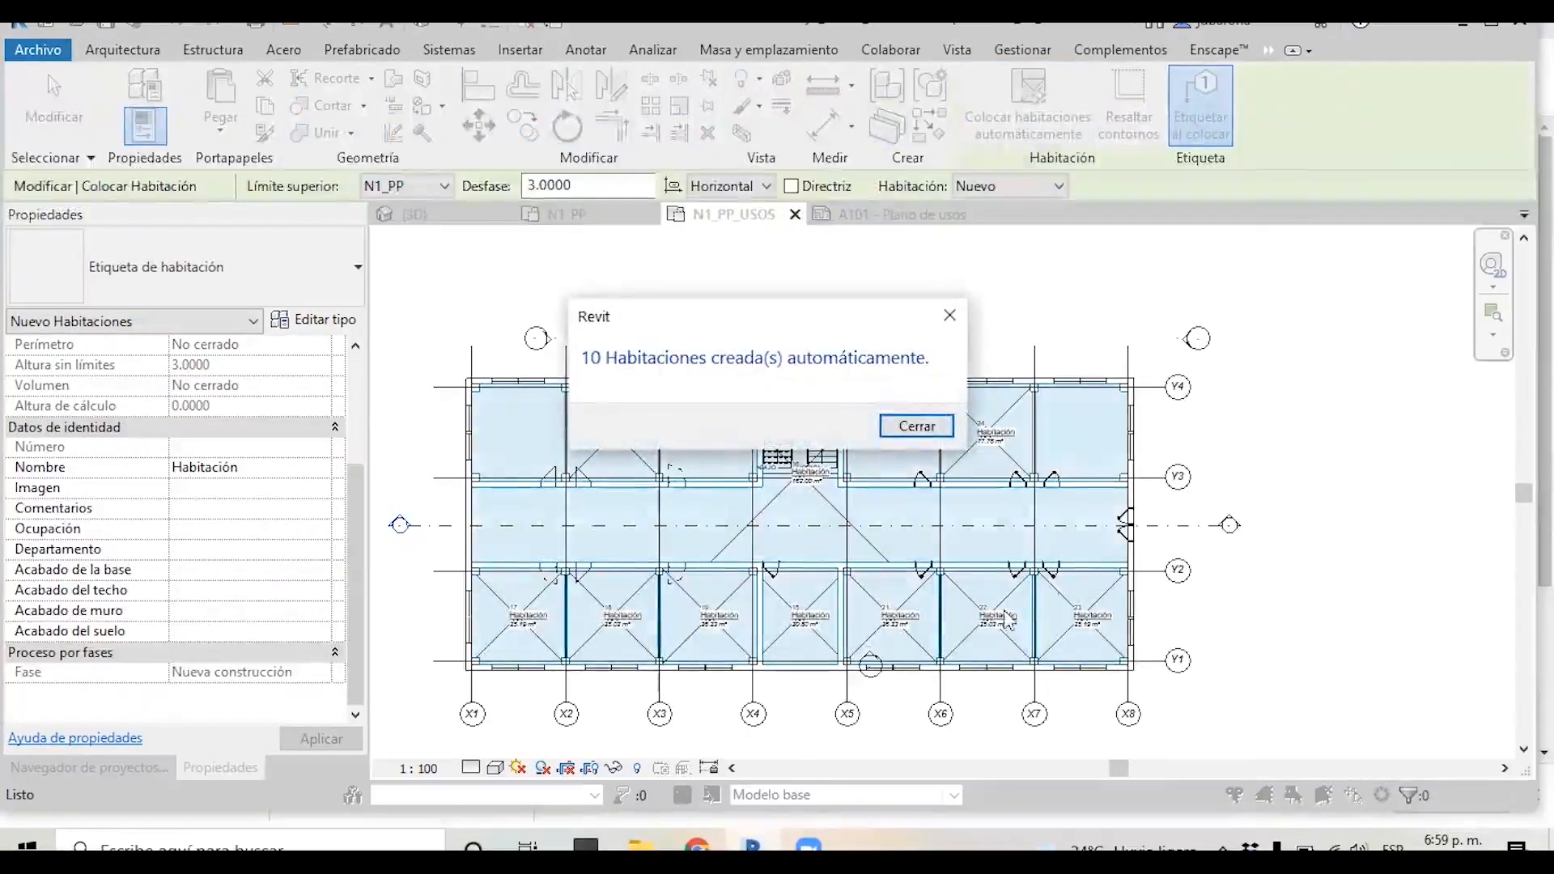
{"action": "left_click", "coordinate": [900, 428]}
{"action": "key", "text": "Escape"}
{"action": "key", "text": "Escape"}
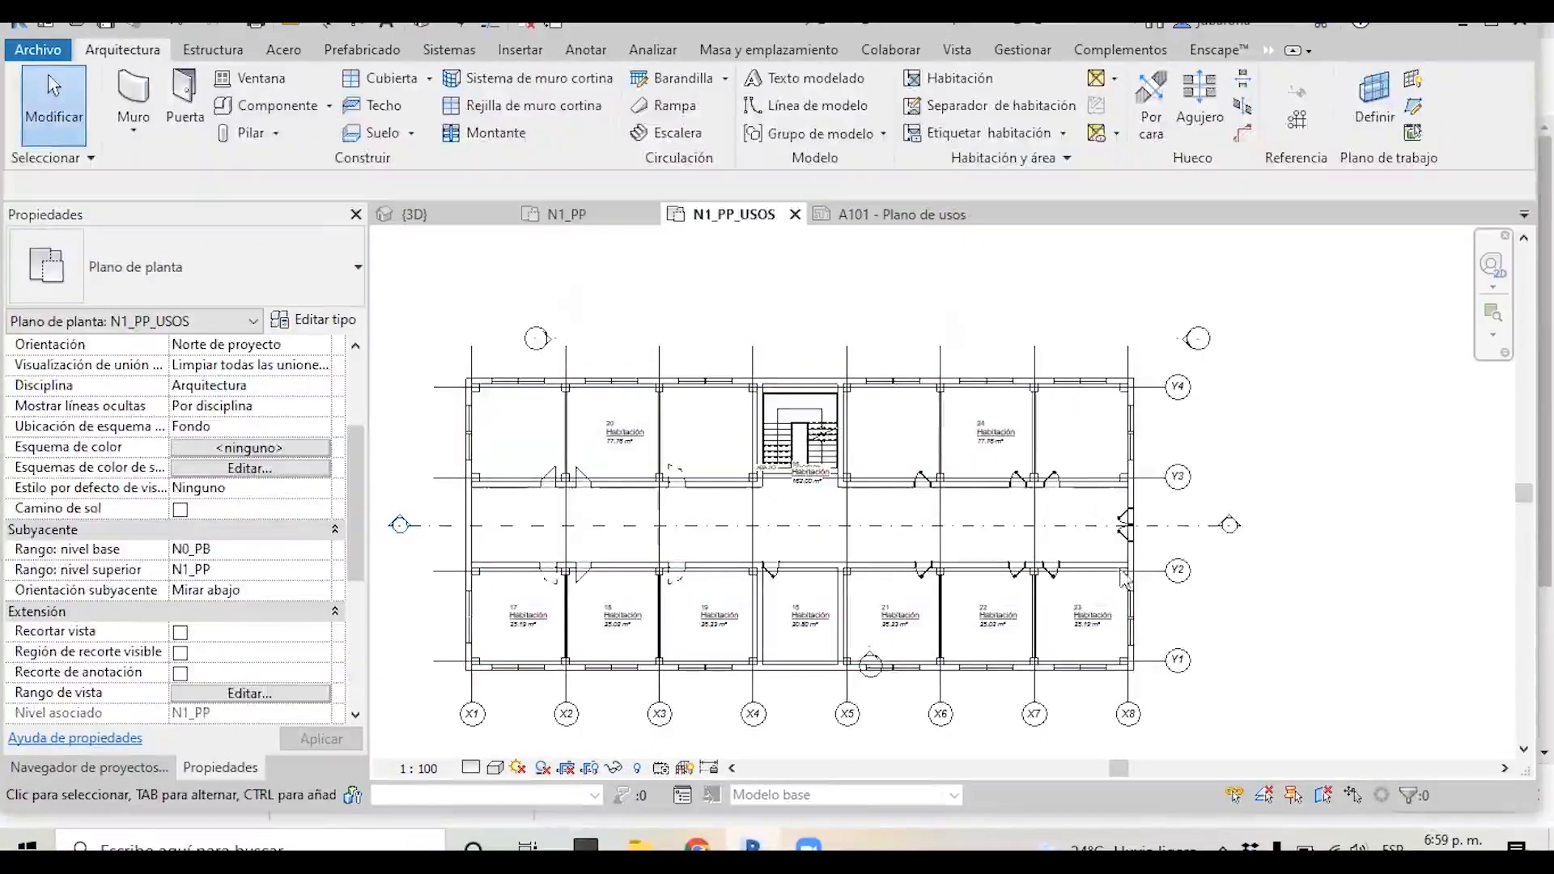
Rename room 23, between grids X7 and X8 in the lower row, as Aula.
{"action": "scroll", "coordinate": [957, 640], "scroll_direction": "up", "scroll_amount": 1}
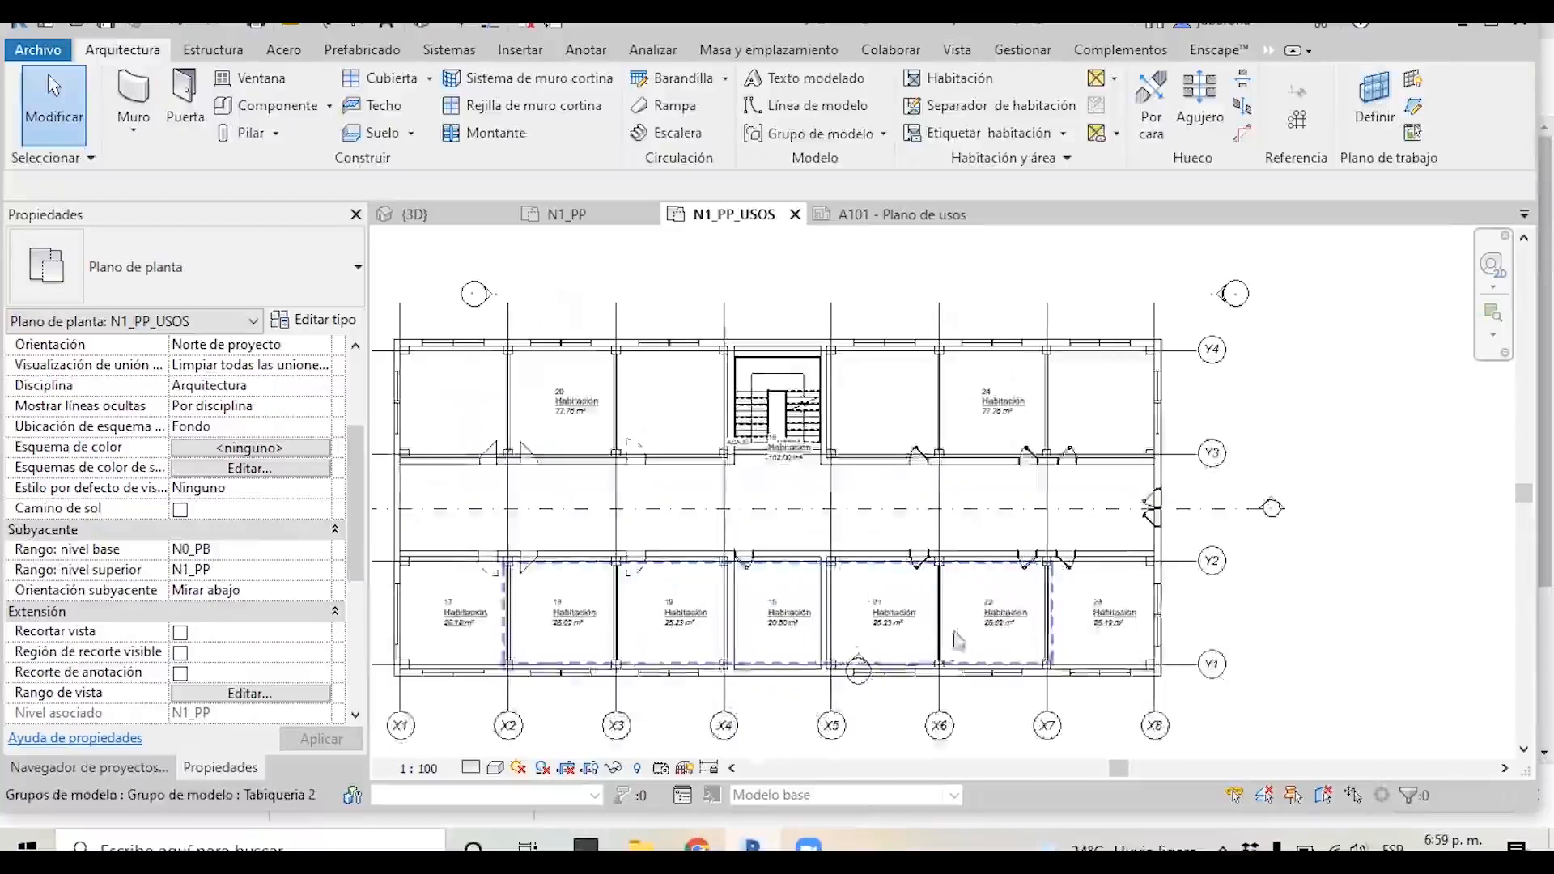
{"action": "scroll", "coordinate": [1100, 615], "scroll_direction": "up", "scroll_amount": 1}
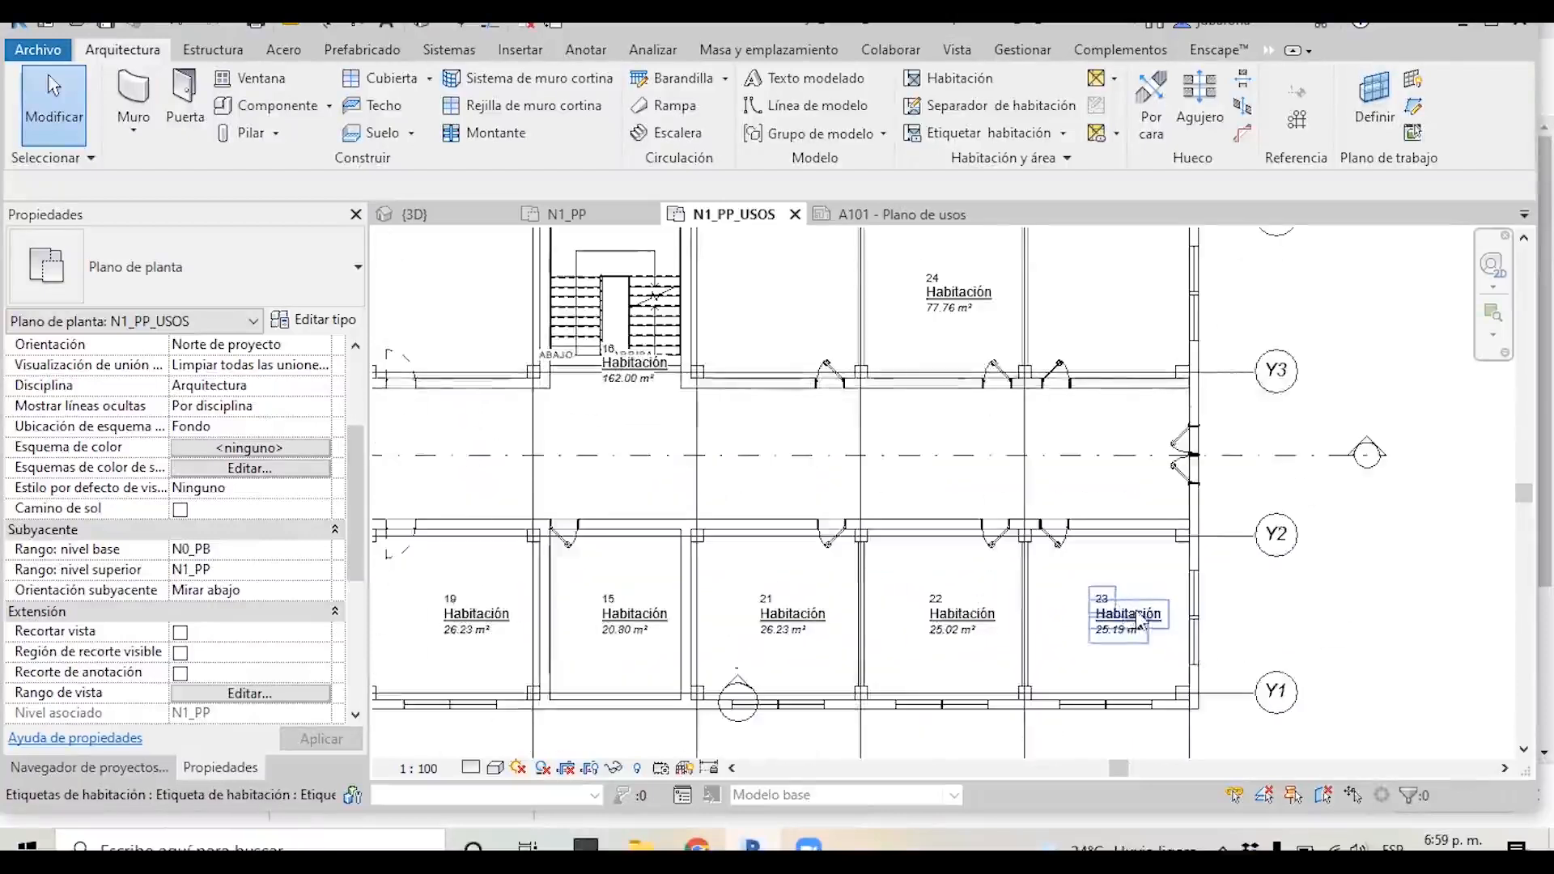
{"action": "left_click", "coordinate": [1139, 621]}
{"action": "left_click", "coordinate": [1150, 615]}
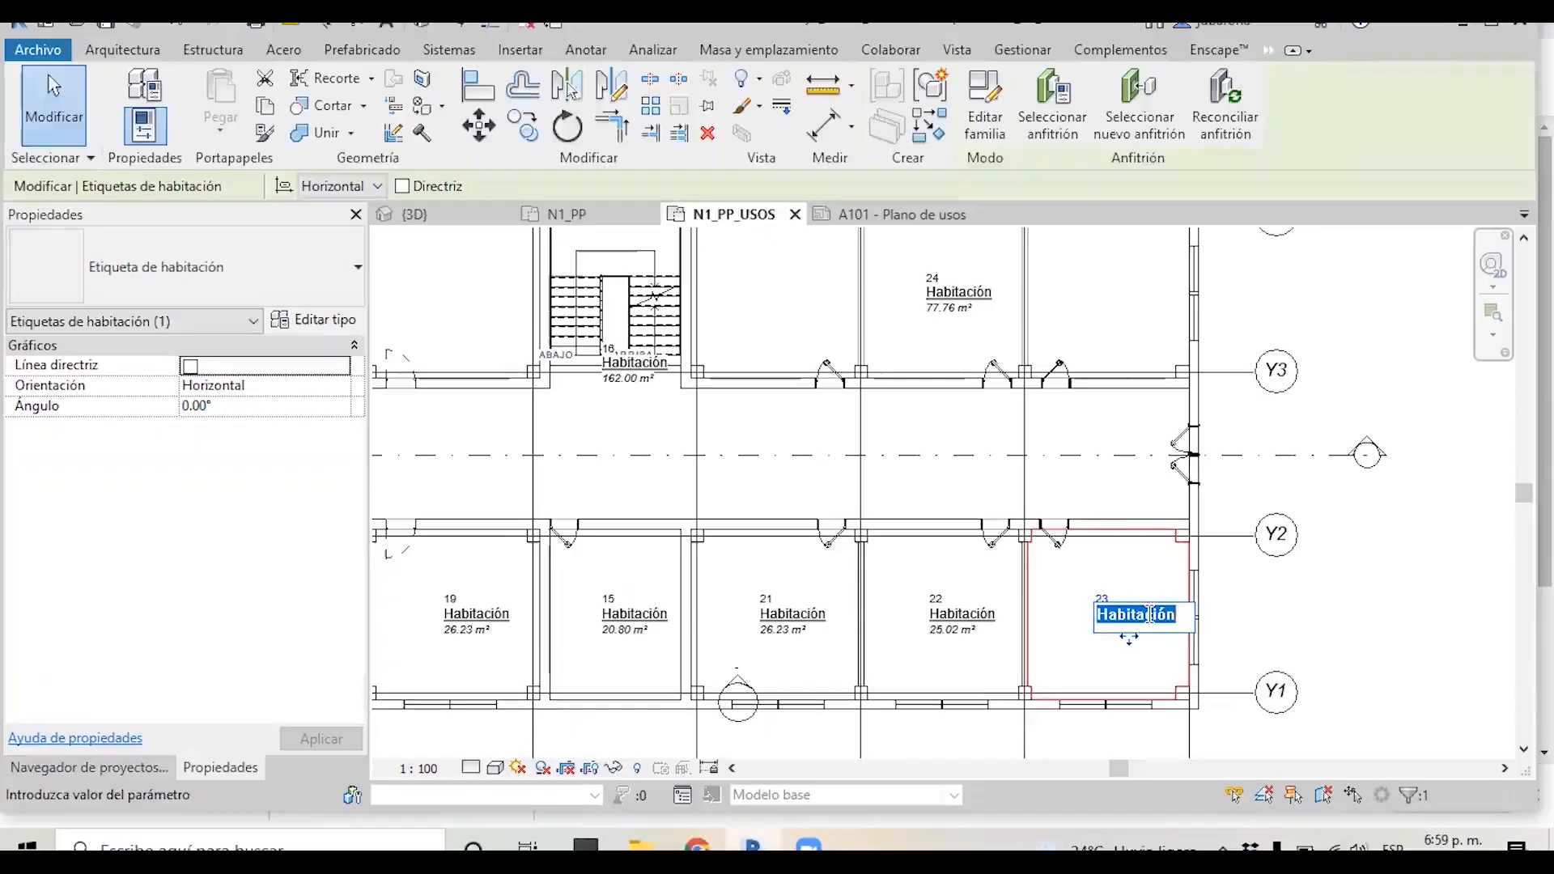
{"action": "type", "text": "aU"}
{"action": "key", "text": "BackSpace"}
{"action": "key", "text": "BackSpace"}
{"action": "type", "text": "Aula"}
{"action": "key", "text": "Return"}
Rename rooms 22 and 21 in the lower row as Aula.
{"action": "left_click", "coordinate": [962, 613]}
{"action": "left_click", "coordinate": [961, 613]}
{"action": "type", "text": "A"}
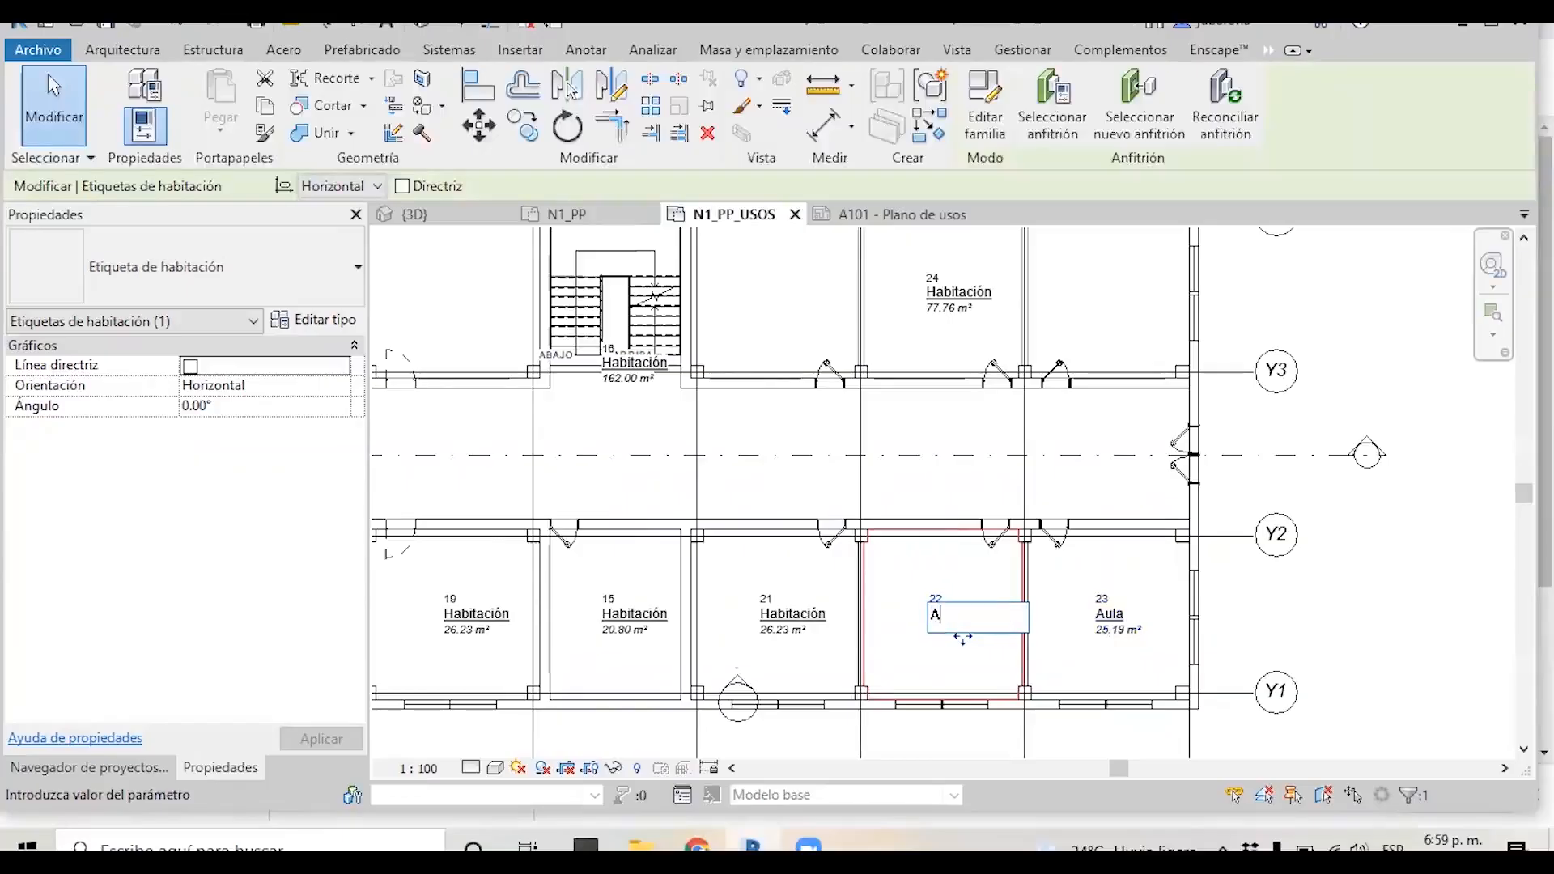
{"action": "key", "text": "Return"}
{"action": "left_click", "coordinate": [802, 614]}
{"action": "left_click", "coordinate": [811, 612]}
{"action": "type", "text": "Aula"}
{"action": "key", "text": "Return"}
Rename rooms 15 and 19 in the lower row as Despacho.
{"action": "left_click", "coordinate": [656, 615]}
{"action": "left_click", "coordinate": [660, 616]}
{"action": "type", "text": "De"}
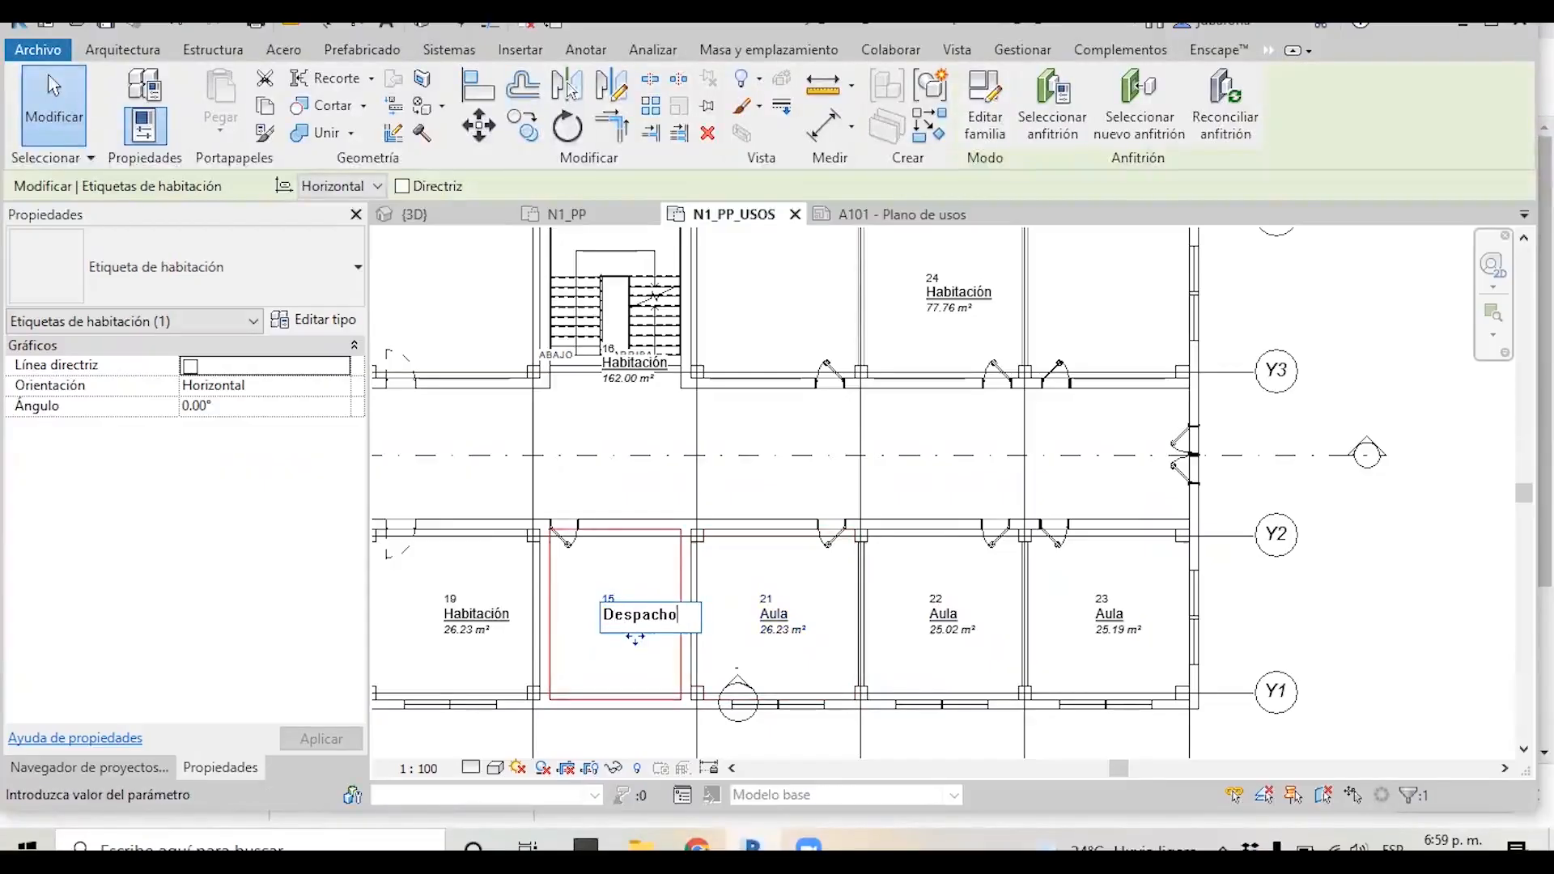
{"action": "type", "text": "spacho"}
{"action": "key", "text": "Return"}
{"action": "scroll", "coordinate": [1165, 514], "scroll_direction": "down", "scroll_amount": 3}
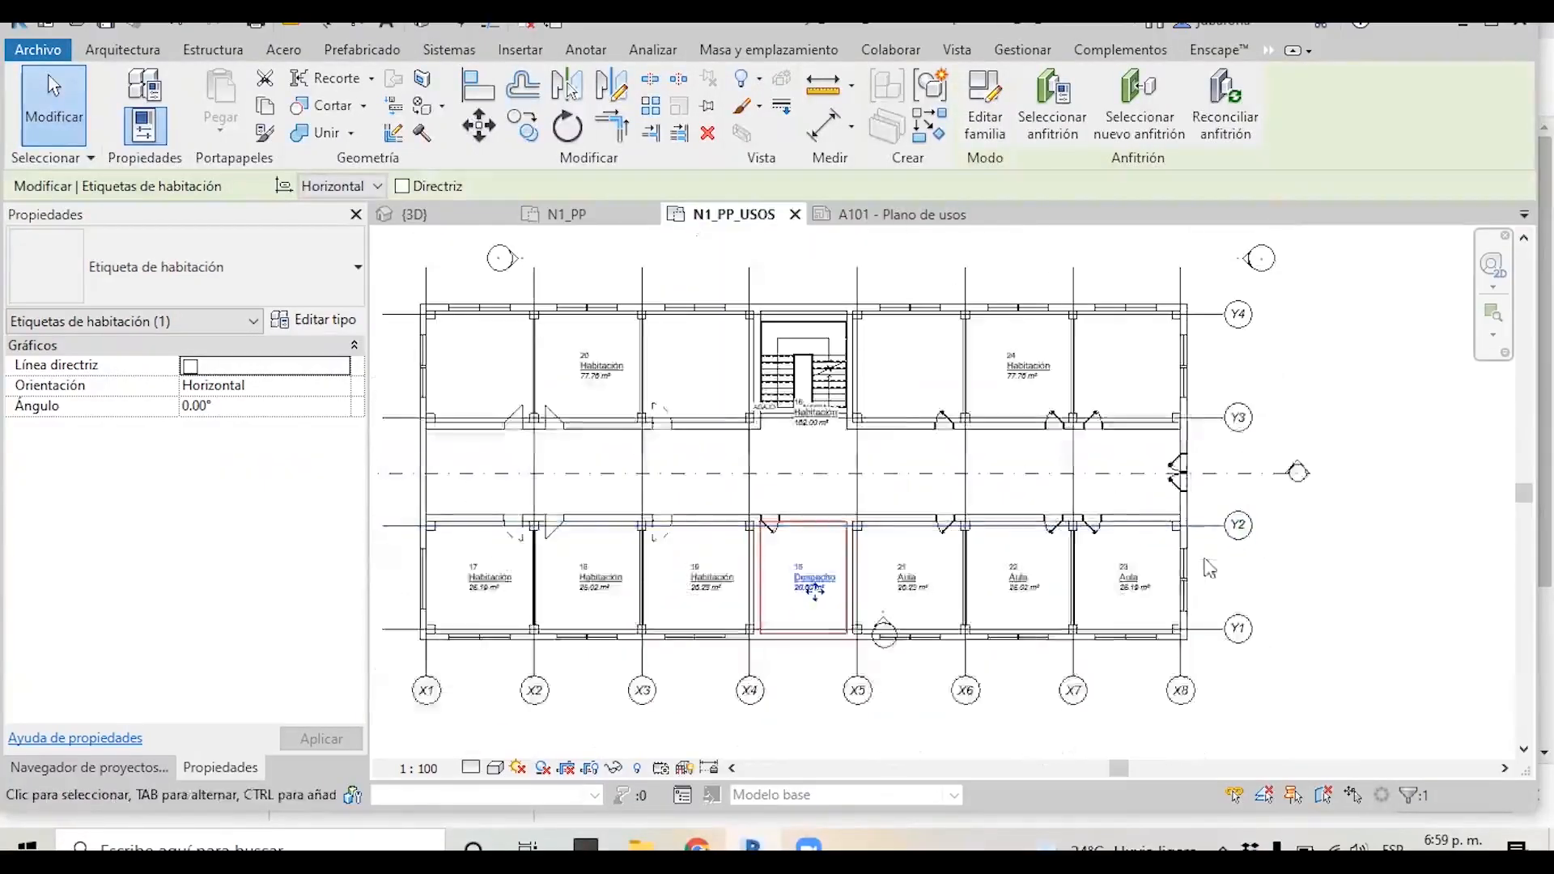
{"action": "scroll", "coordinate": [1180, 554], "scroll_direction": "down", "scroll_amount": 2}
{"action": "scroll", "coordinate": [911, 551], "scroll_direction": "up", "scroll_amount": 3}
{"action": "left_click", "coordinate": [921, 603]}
{"action": "type", "text": "Despacho"}
Rename rooms 18 and 17 in the lower row as Aula.
{"action": "double_click", "coordinate": [732, 599]}
{"action": "type", "text": "Aula"}
{"action": "double_click", "coordinate": [565, 599]}
{"action": "type", "text": "Aula"}
Rename the two large upper-row rooms, 20 and 24, as Salon.
{"action": "scroll", "coordinate": [566, 623], "scroll_direction": "down", "scroll_amount": 3}
{"action": "double_click", "coordinate": [691, 413]}
{"action": "type", "text": "Salon"}
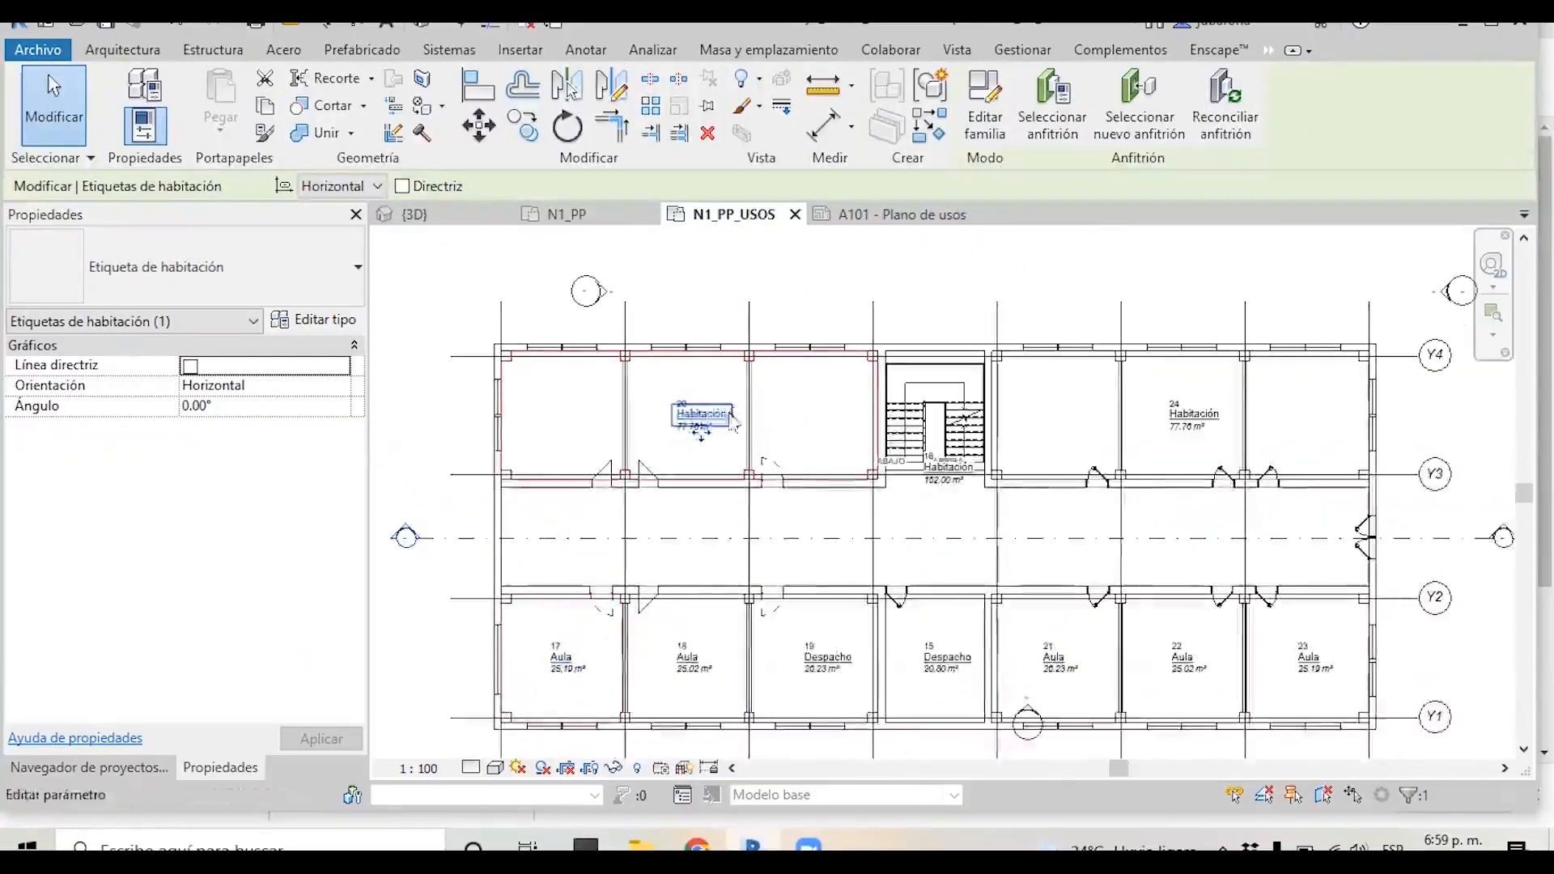
{"action": "double_click", "coordinate": [1193, 415]}
{"action": "type", "text": "Salon"}
{"action": "left_click", "coordinate": [1060, 518]}
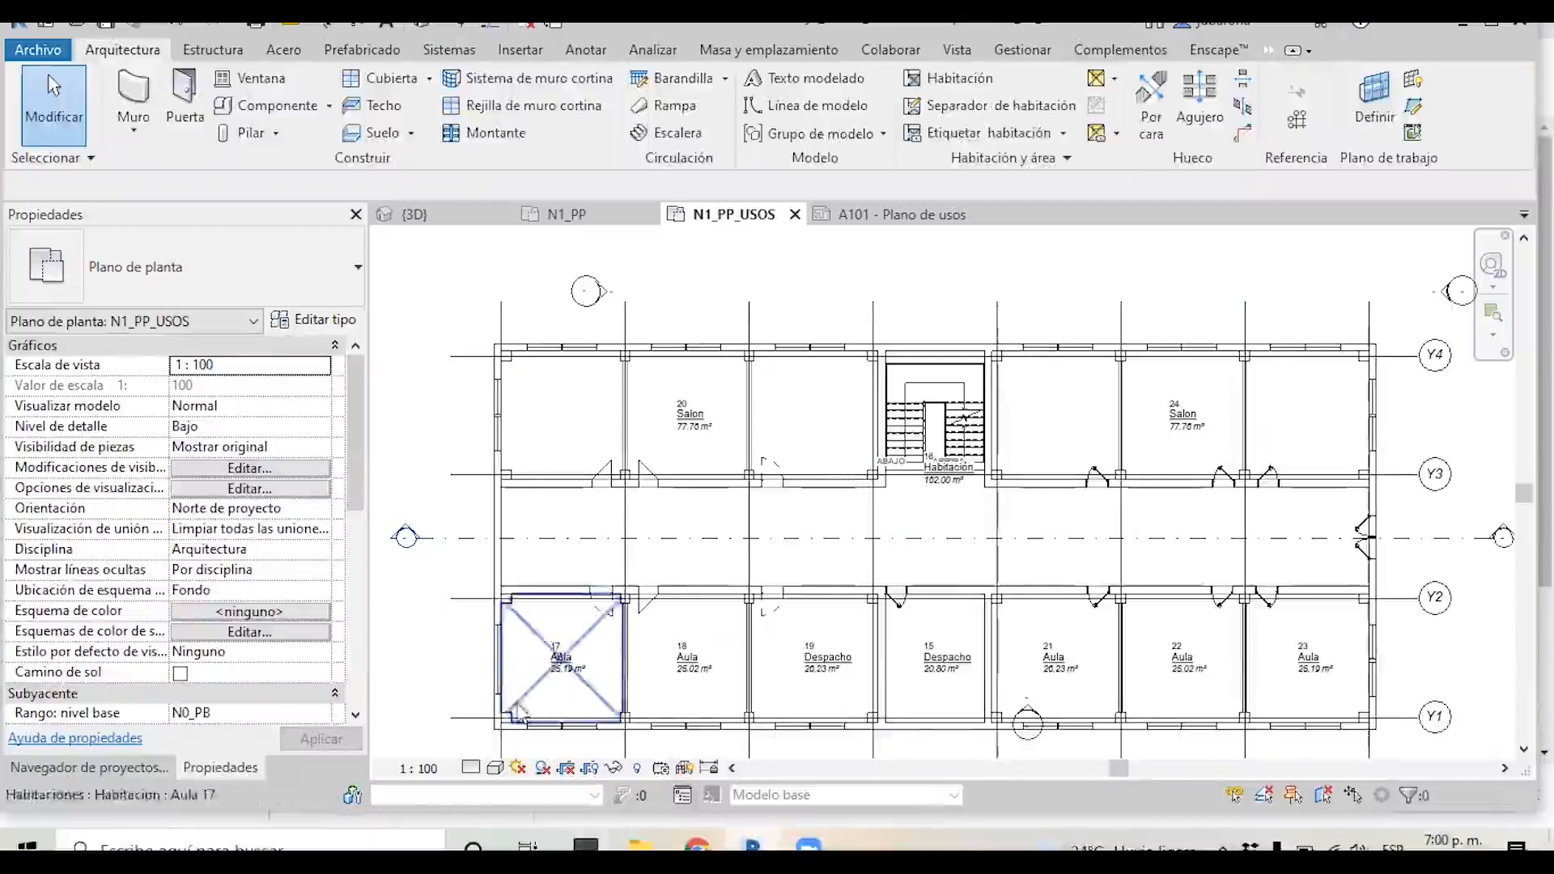
Assign the view template "Plantilla de usos" to the N1_PP_USOS floor plan.
{"action": "left_click", "coordinate": [132, 770]}
{"action": "left_click", "coordinate": [217, 769]}
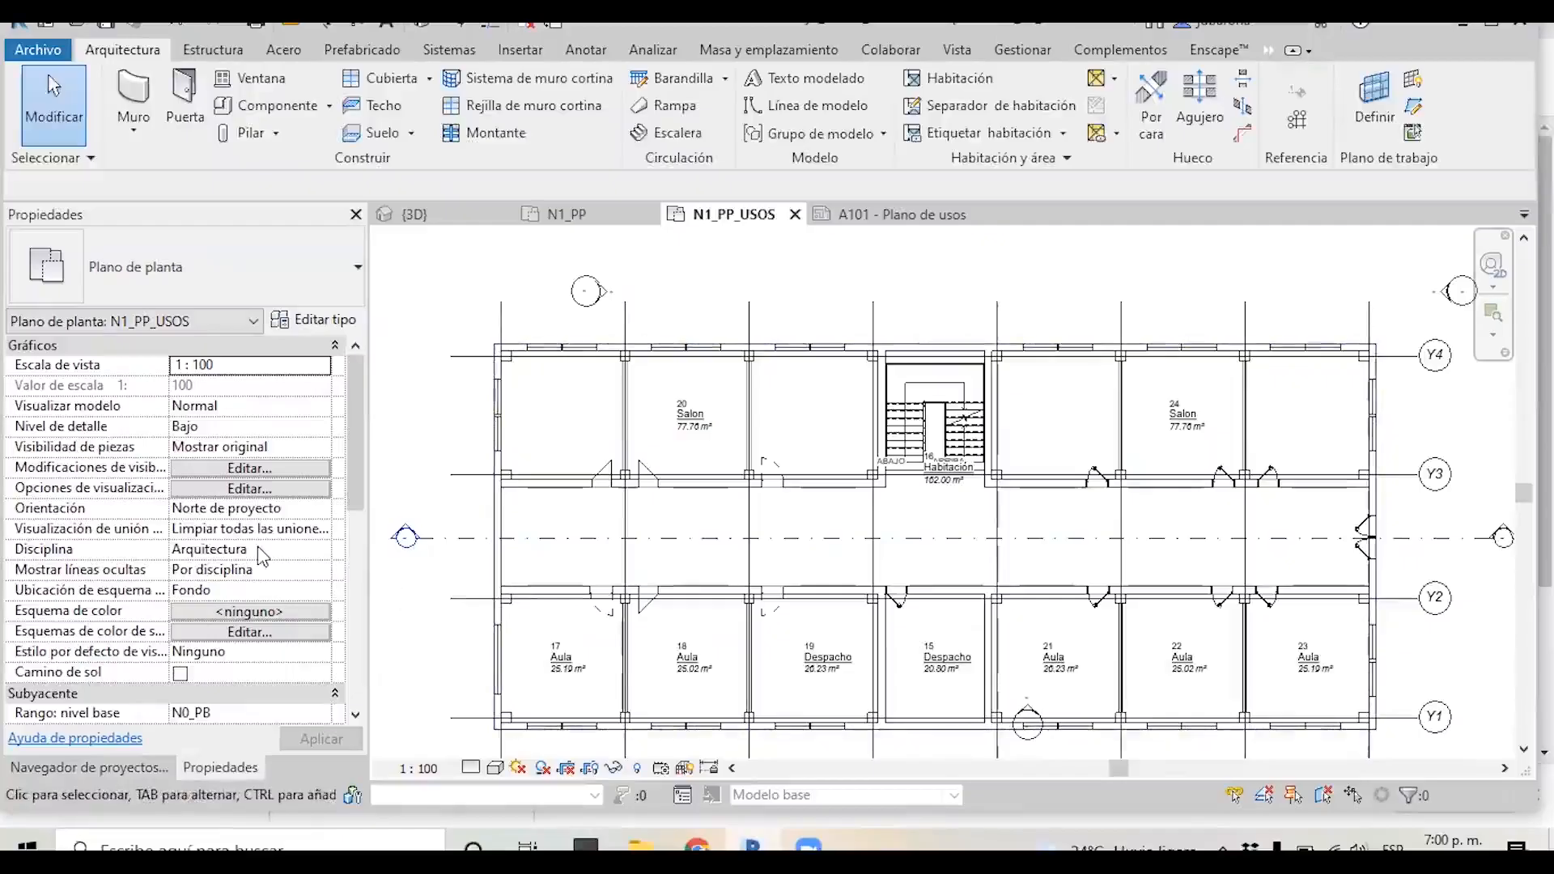
{"action": "scroll", "coordinate": [257, 543], "scroll_direction": "down", "scroll_amount": 1}
{"action": "scroll", "coordinate": [259, 546], "scroll_direction": "down", "scroll_amount": 3}
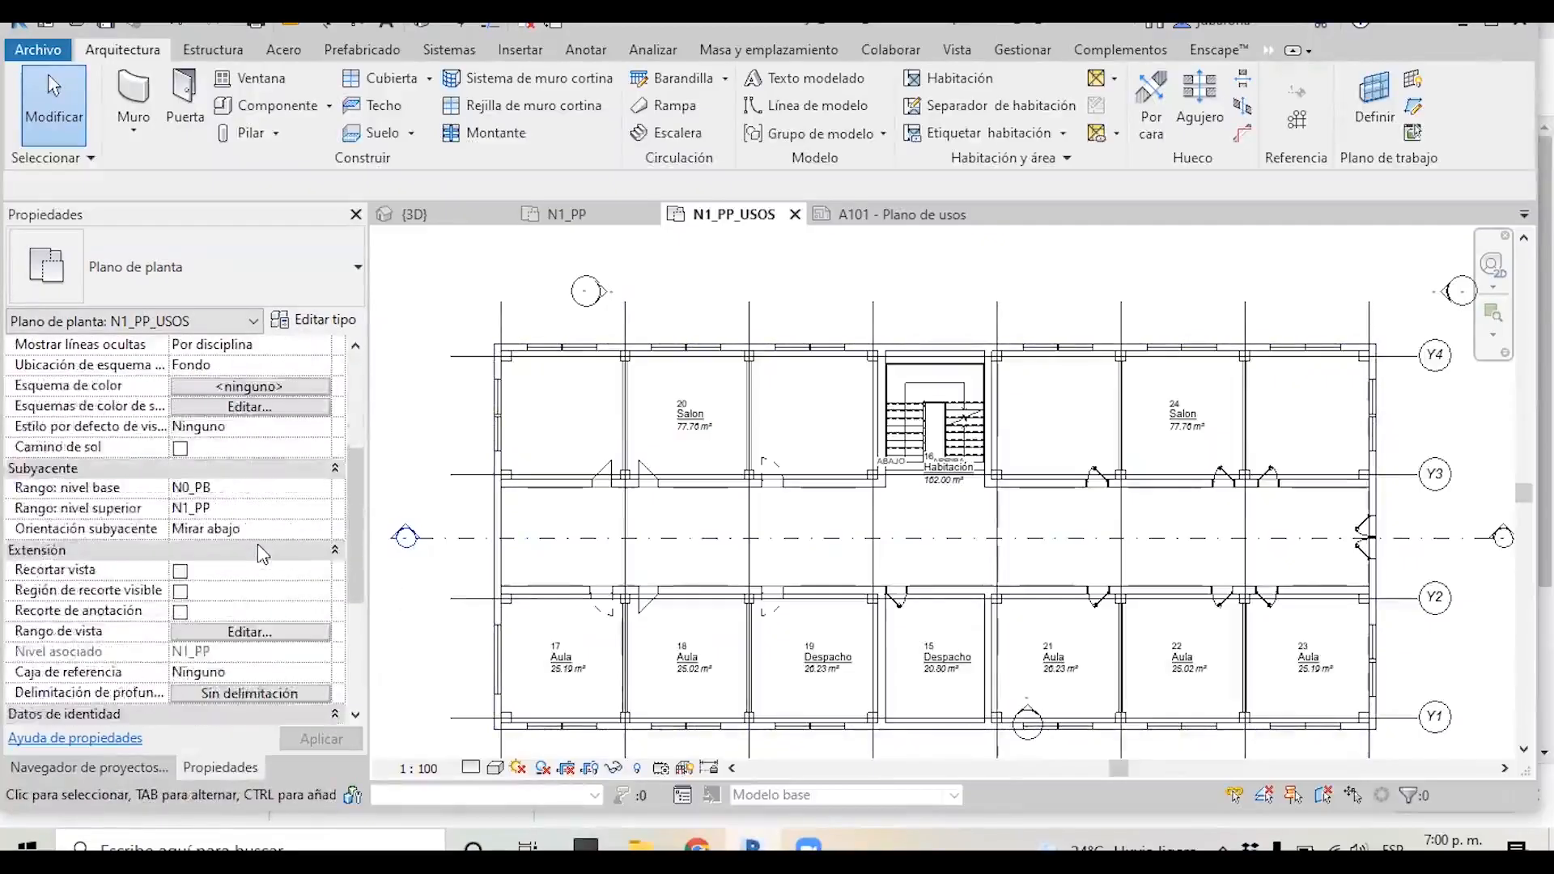
{"action": "scroll", "coordinate": [257, 544], "scroll_direction": "down", "scroll_amount": 3}
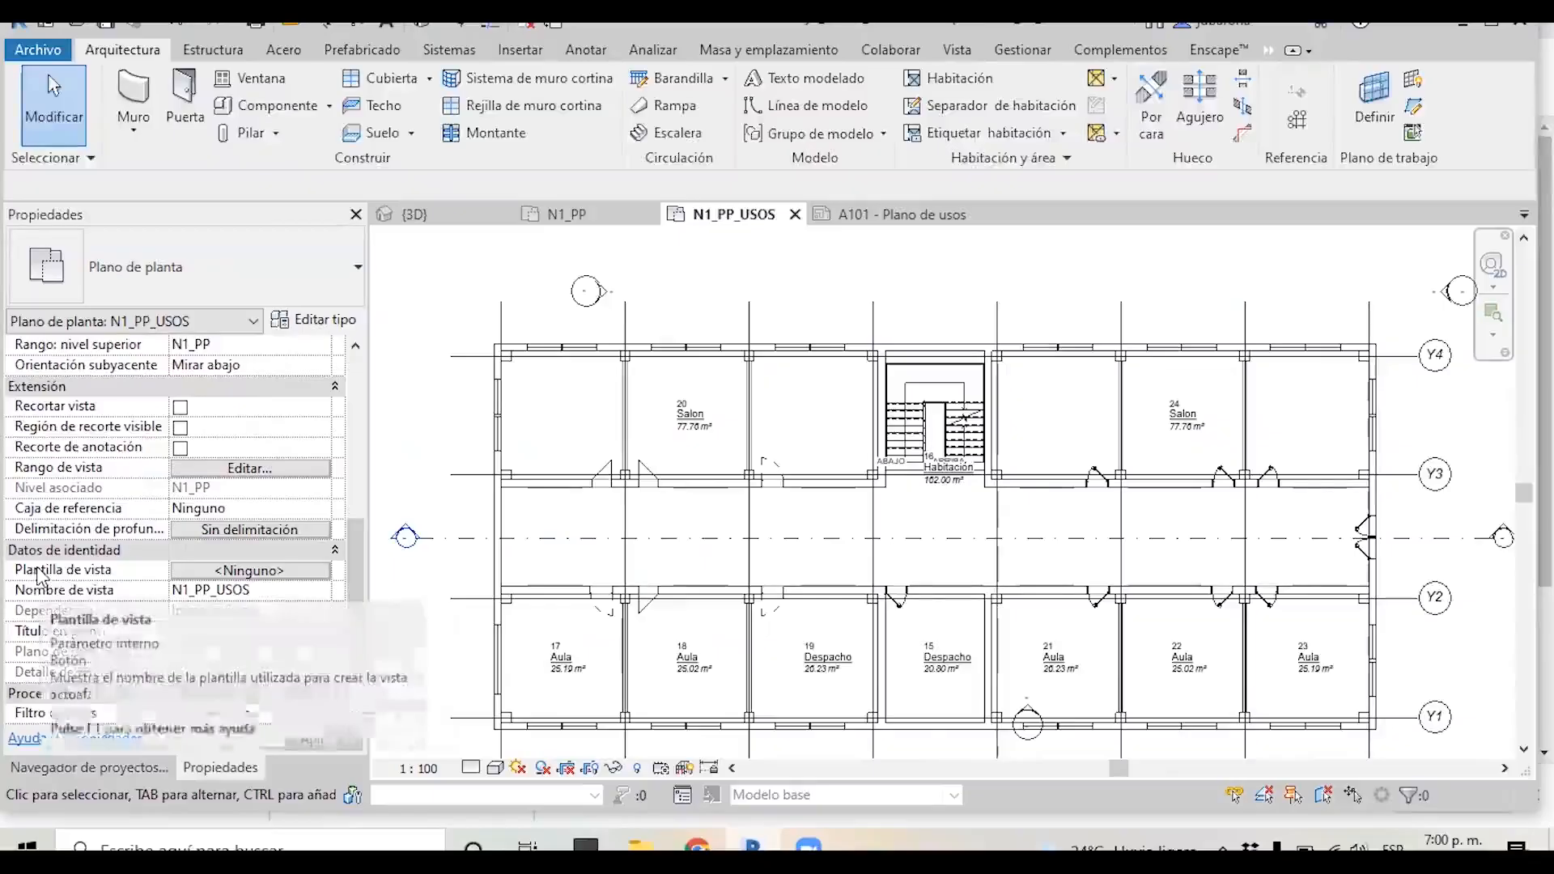
{"action": "left_click", "coordinate": [209, 571]}
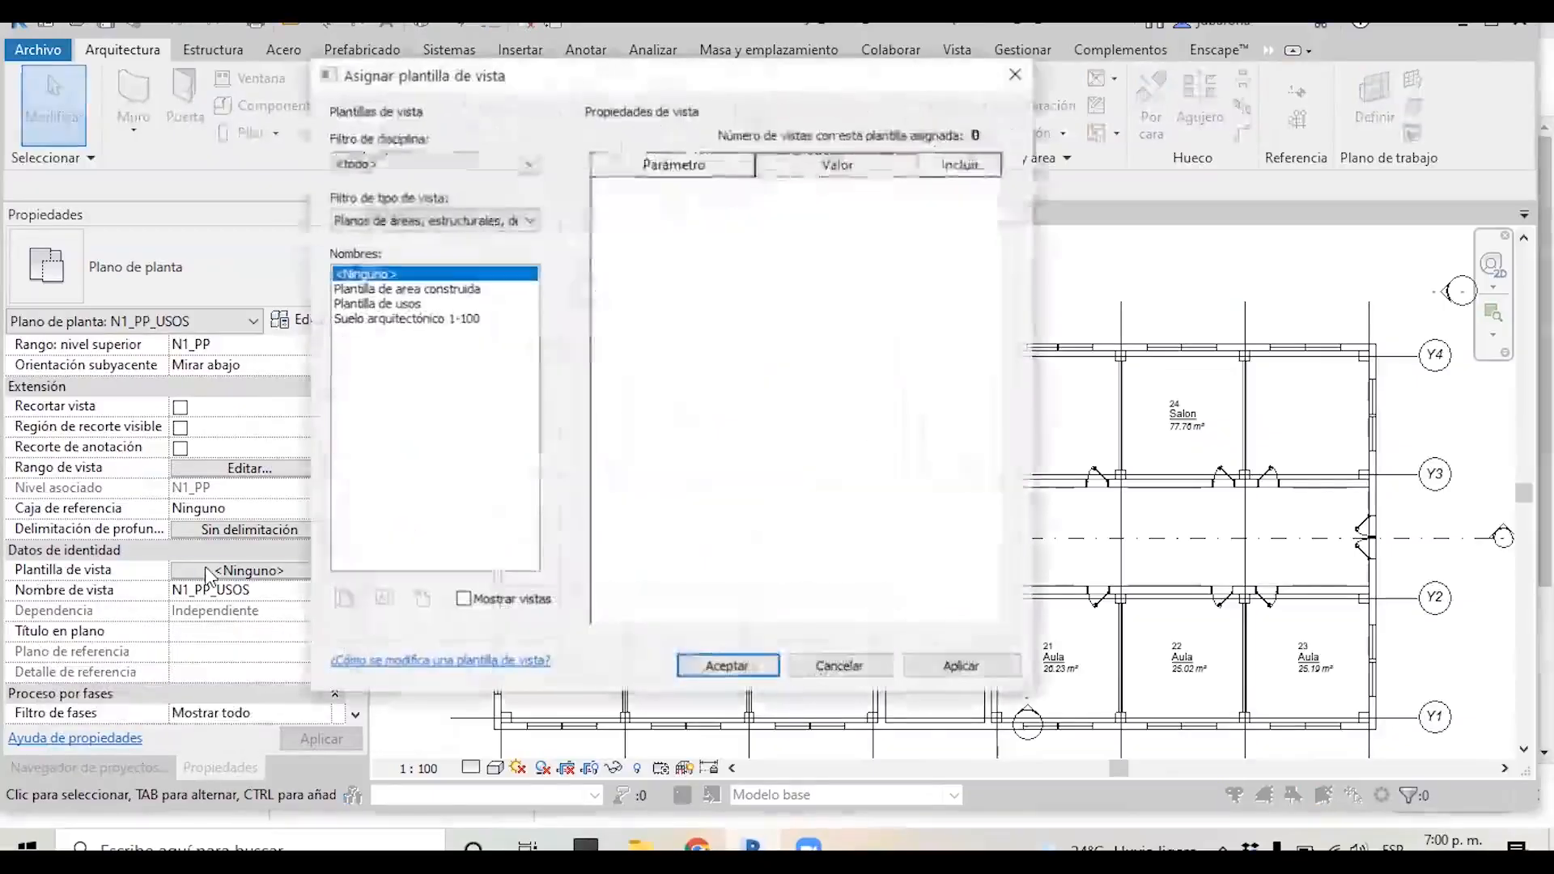
{"action": "left_click", "coordinate": [377, 304]}
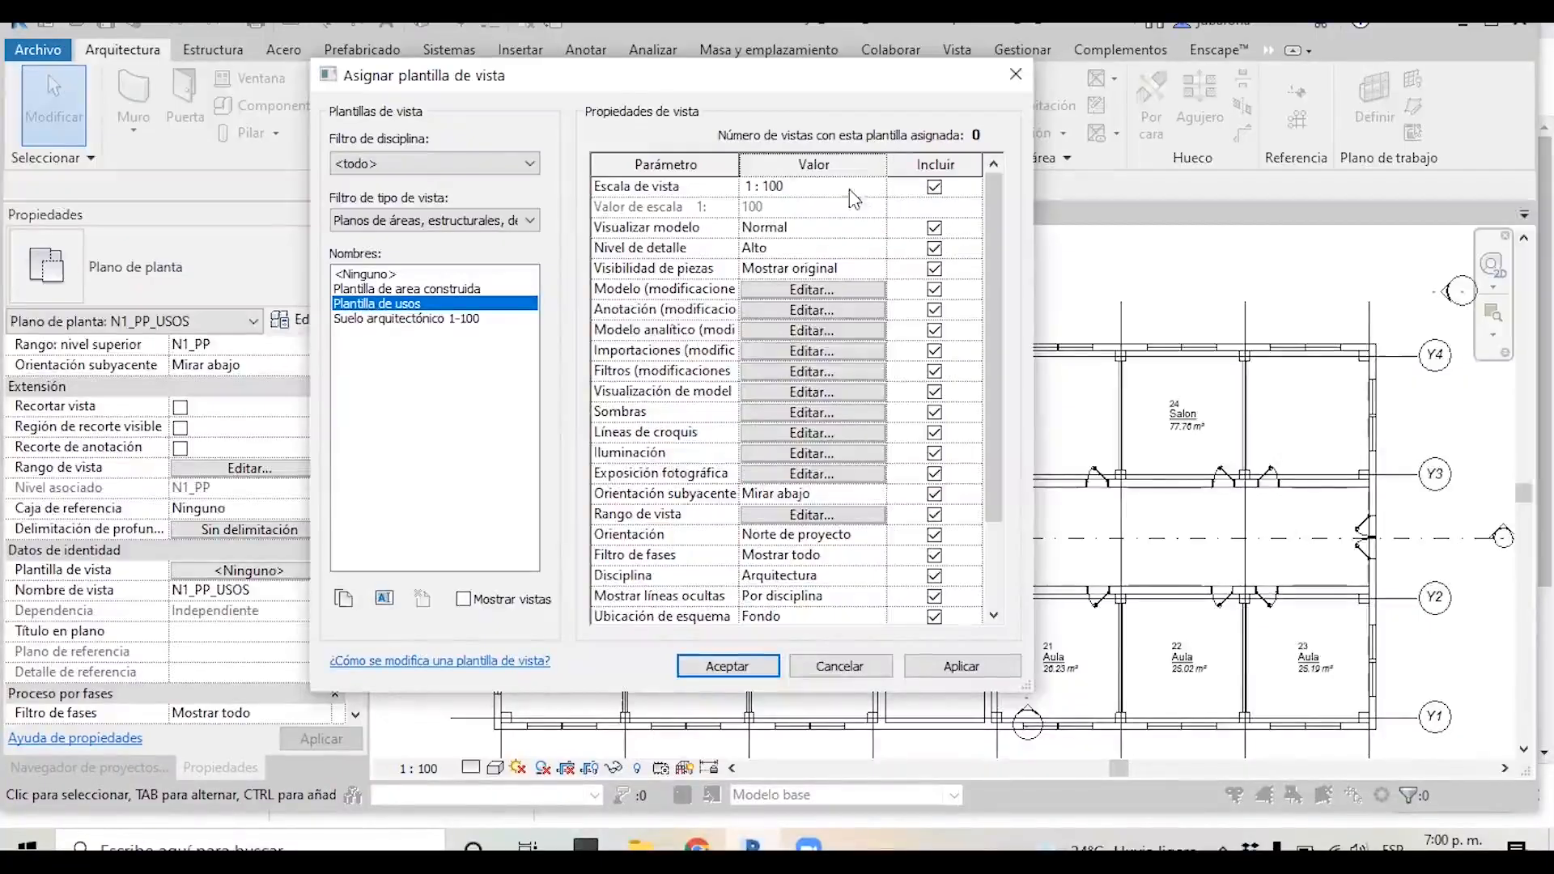
{"action": "left_click", "coordinate": [709, 670]}
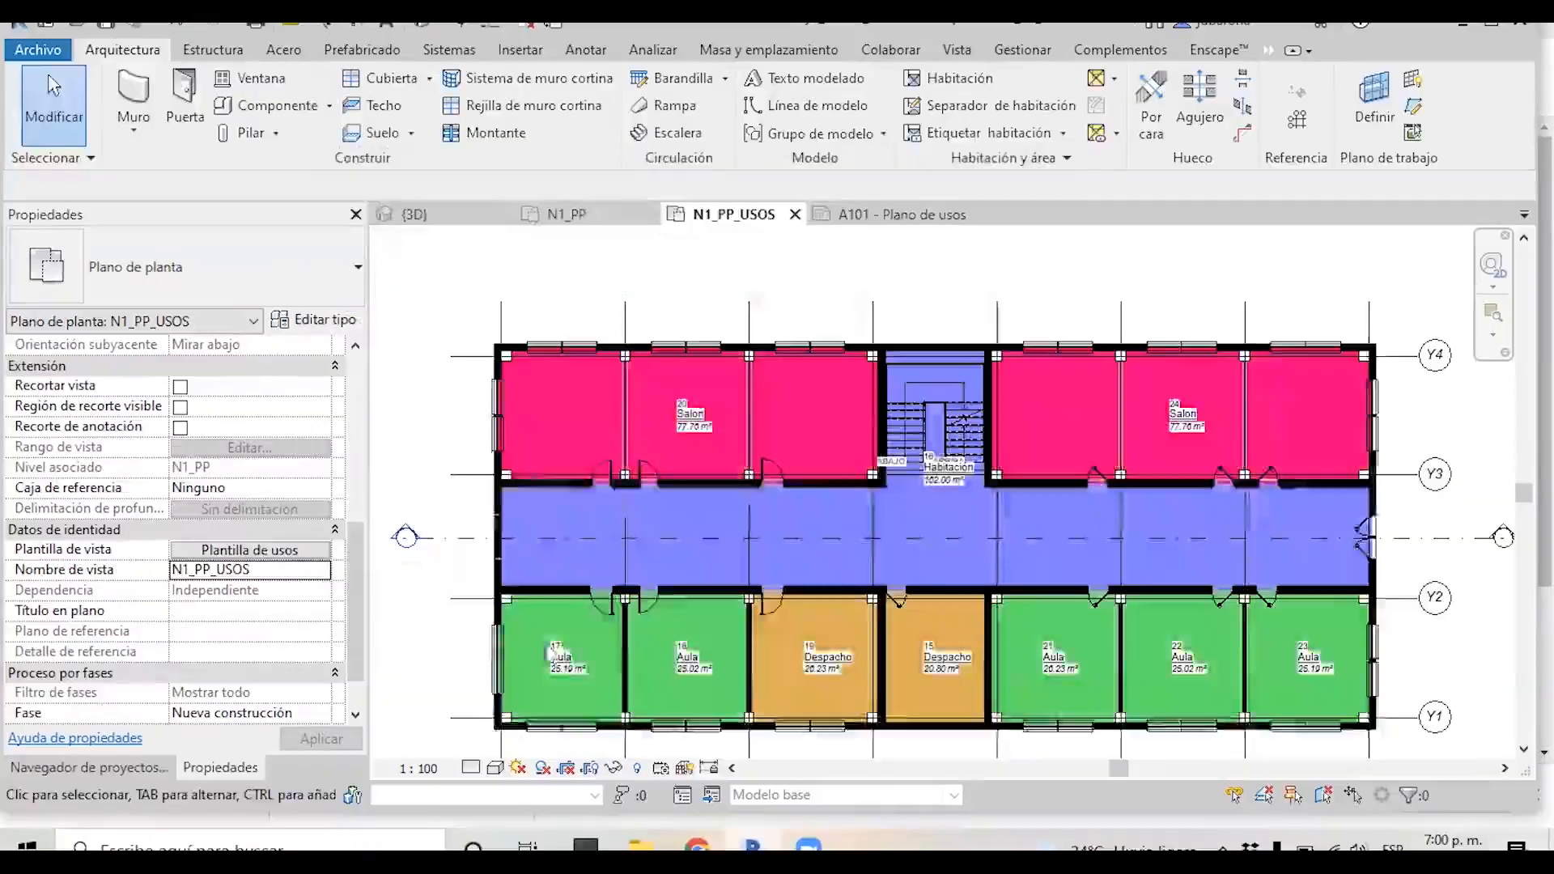
Place the N1_PP_USOS floor plan on sheet A101, aligned directly below the existing colored plan.
{"action": "scroll", "coordinate": [878, 462], "scroll_direction": "down", "scroll_amount": 5}
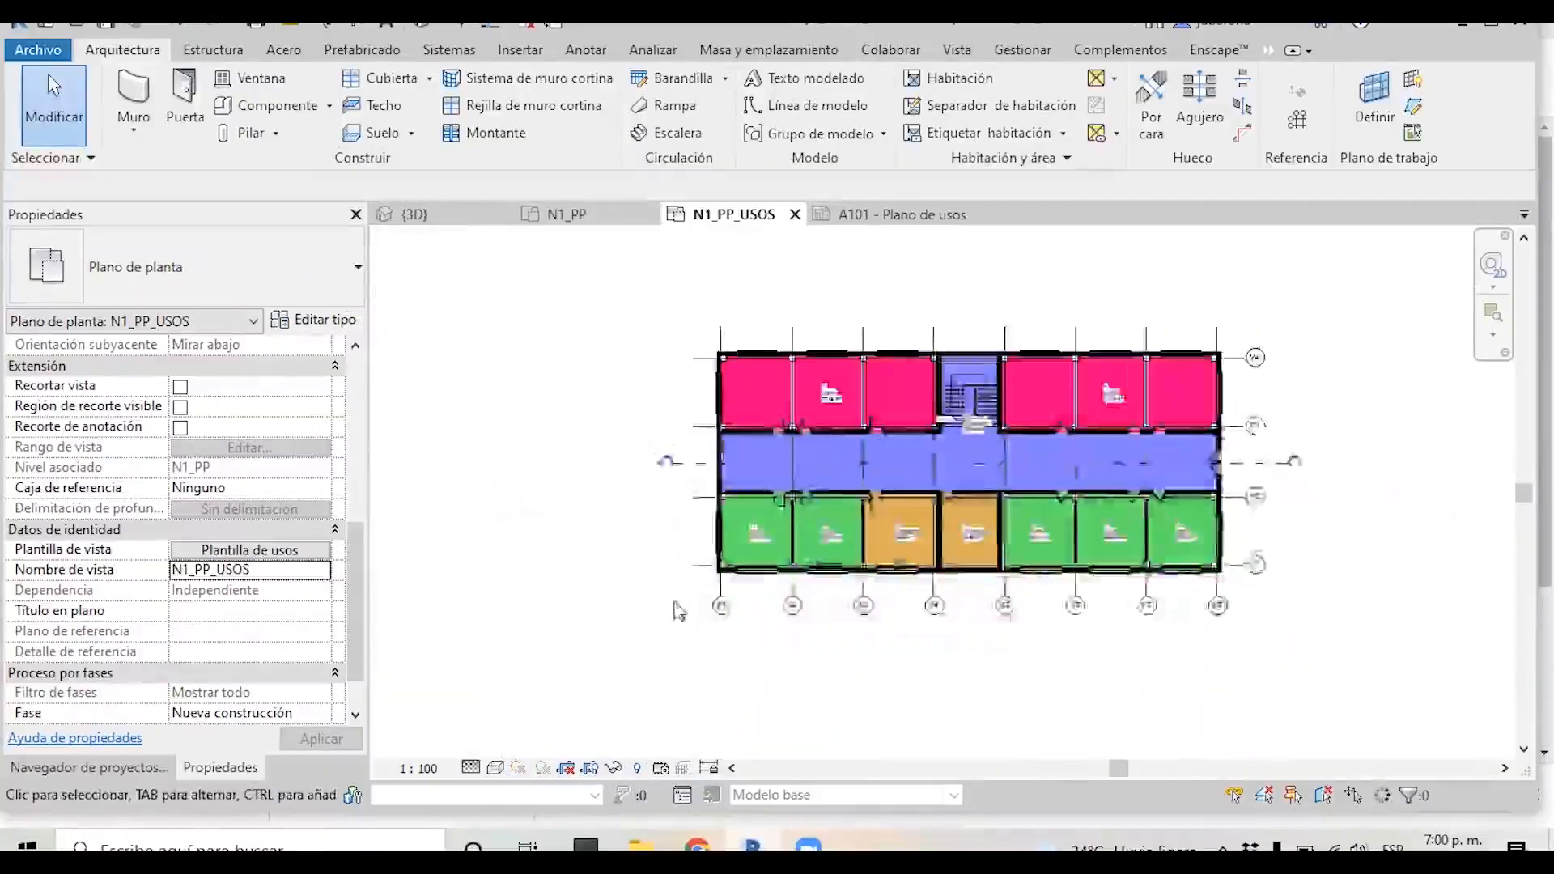
{"action": "scroll", "coordinate": [1282, 488], "scroll_direction": "up", "scroll_amount": 1}
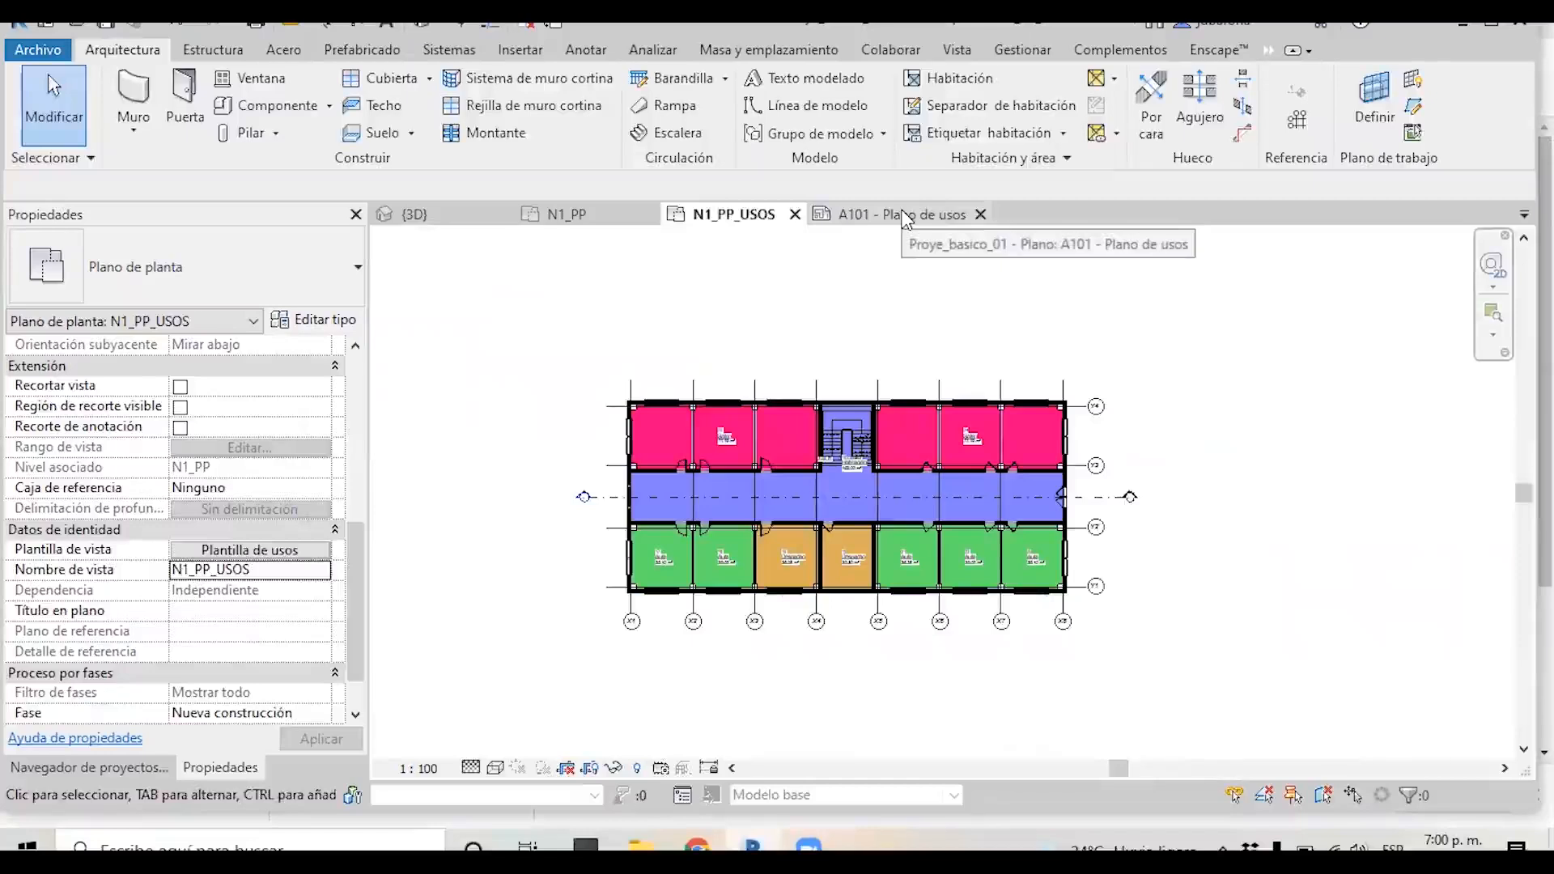
{"action": "left_click", "coordinate": [904, 215]}
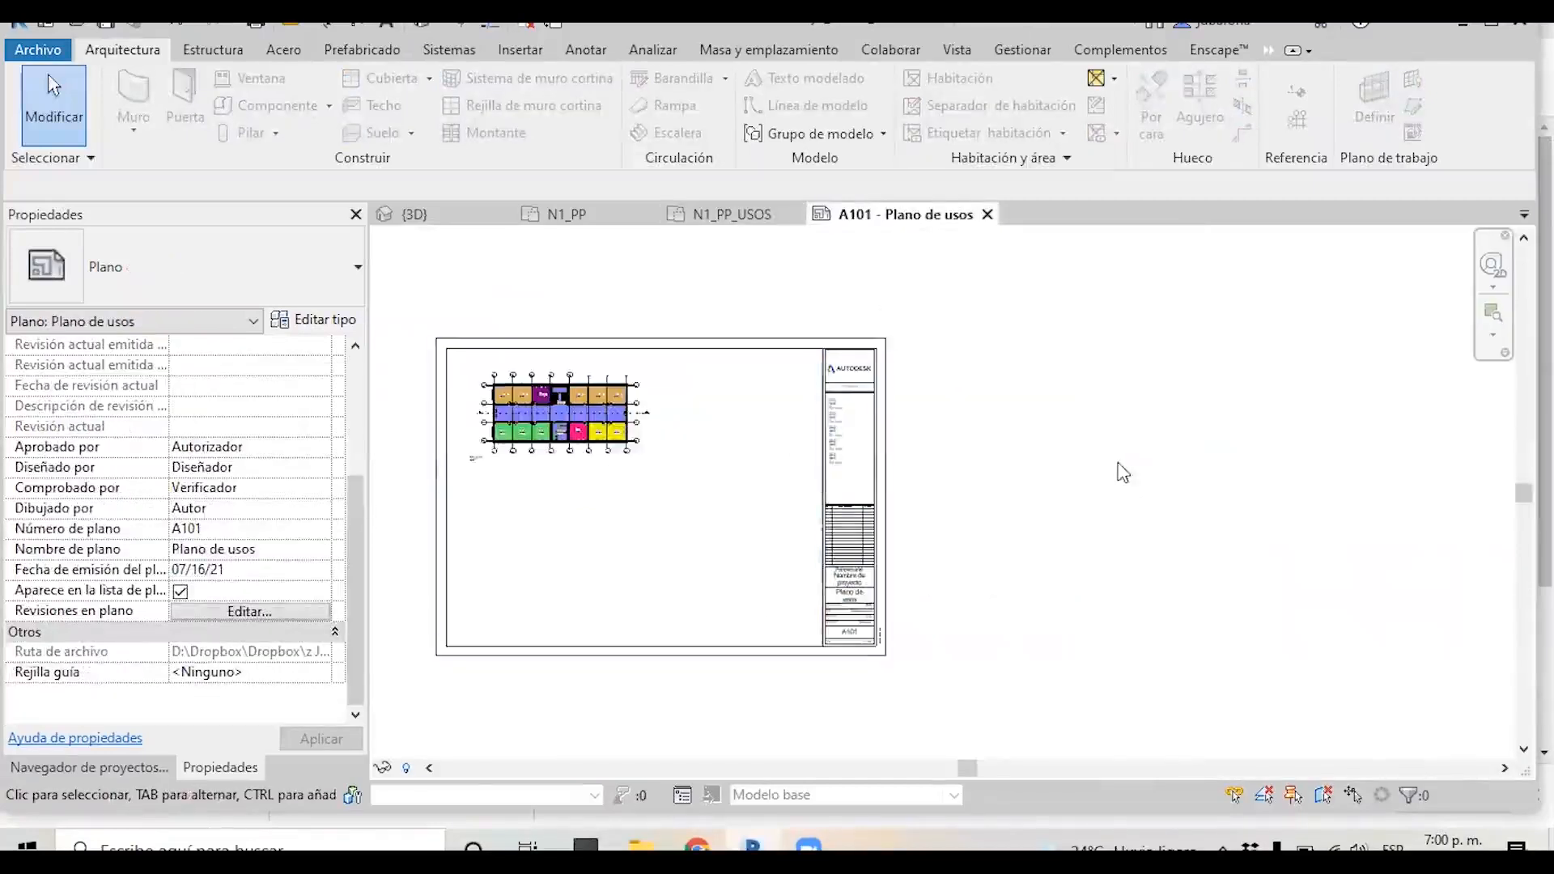
{"action": "scroll", "coordinate": [1124, 472], "scroll_direction": "down", "scroll_amount": 1}
{"action": "scroll", "coordinate": [644, 492], "scroll_direction": "up", "scroll_amount": 2}
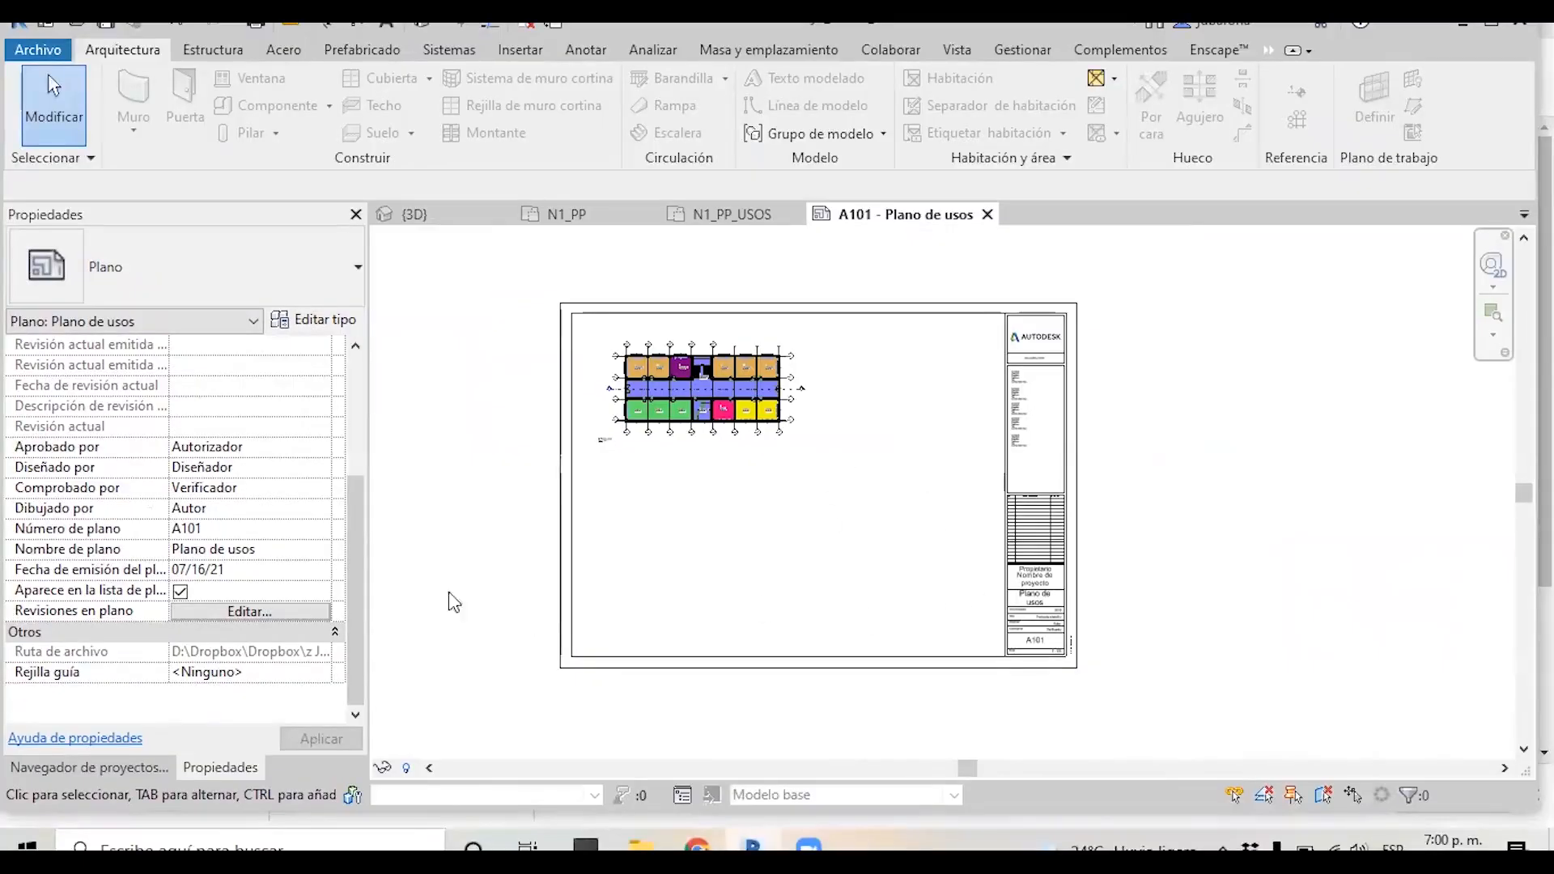
{"action": "left_click", "coordinate": [89, 767]}
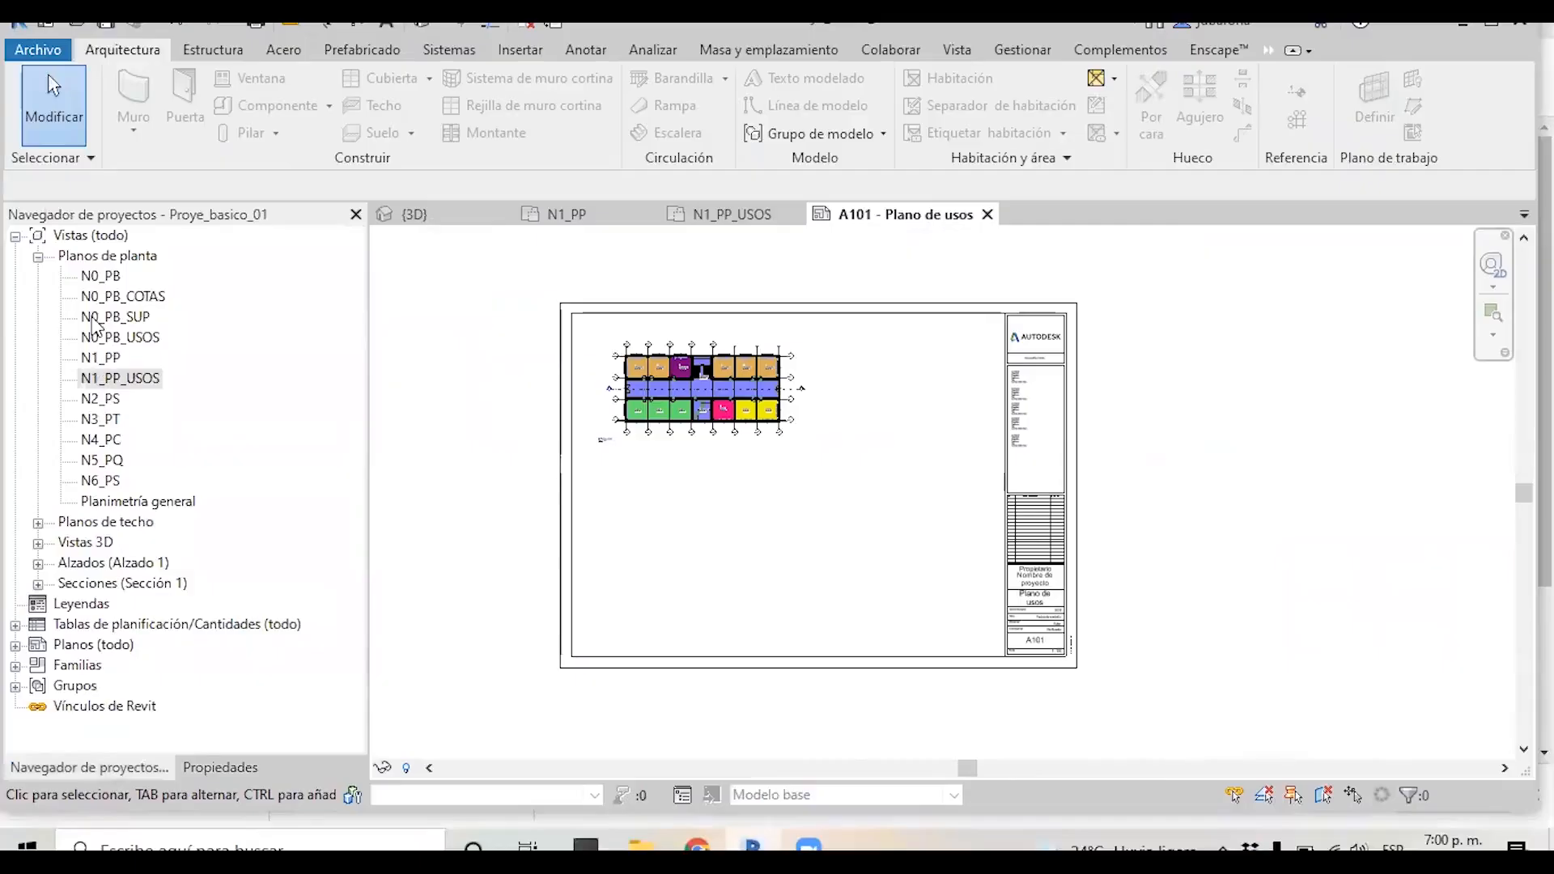
{"action": "left_click", "coordinate": [130, 385]}
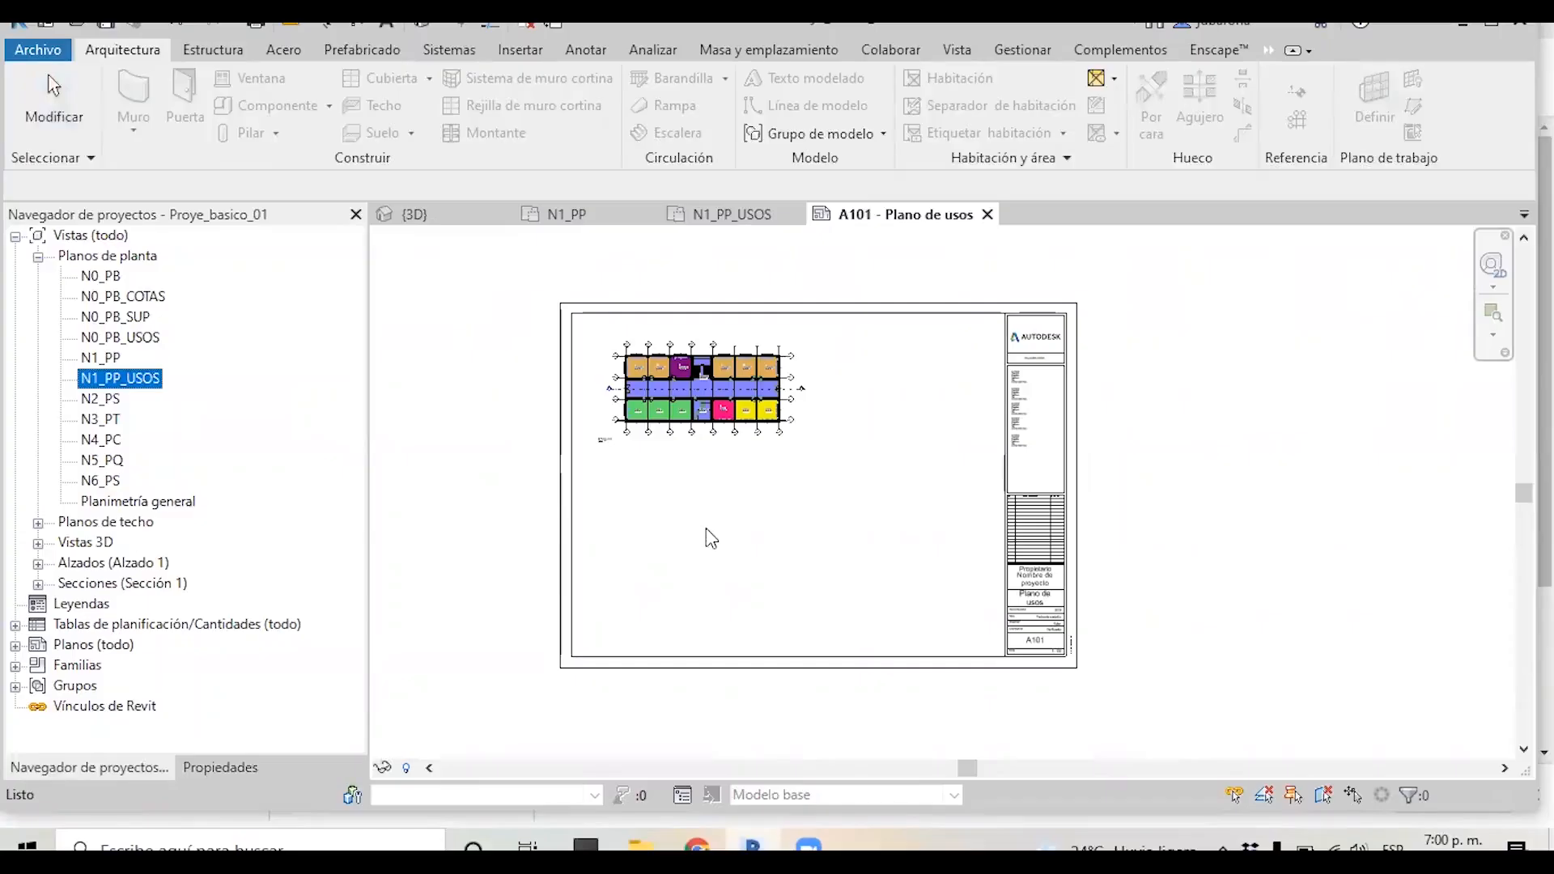
{"action": "left_click_drag", "start_coordinate": [710, 539], "coordinate": [711, 538]}
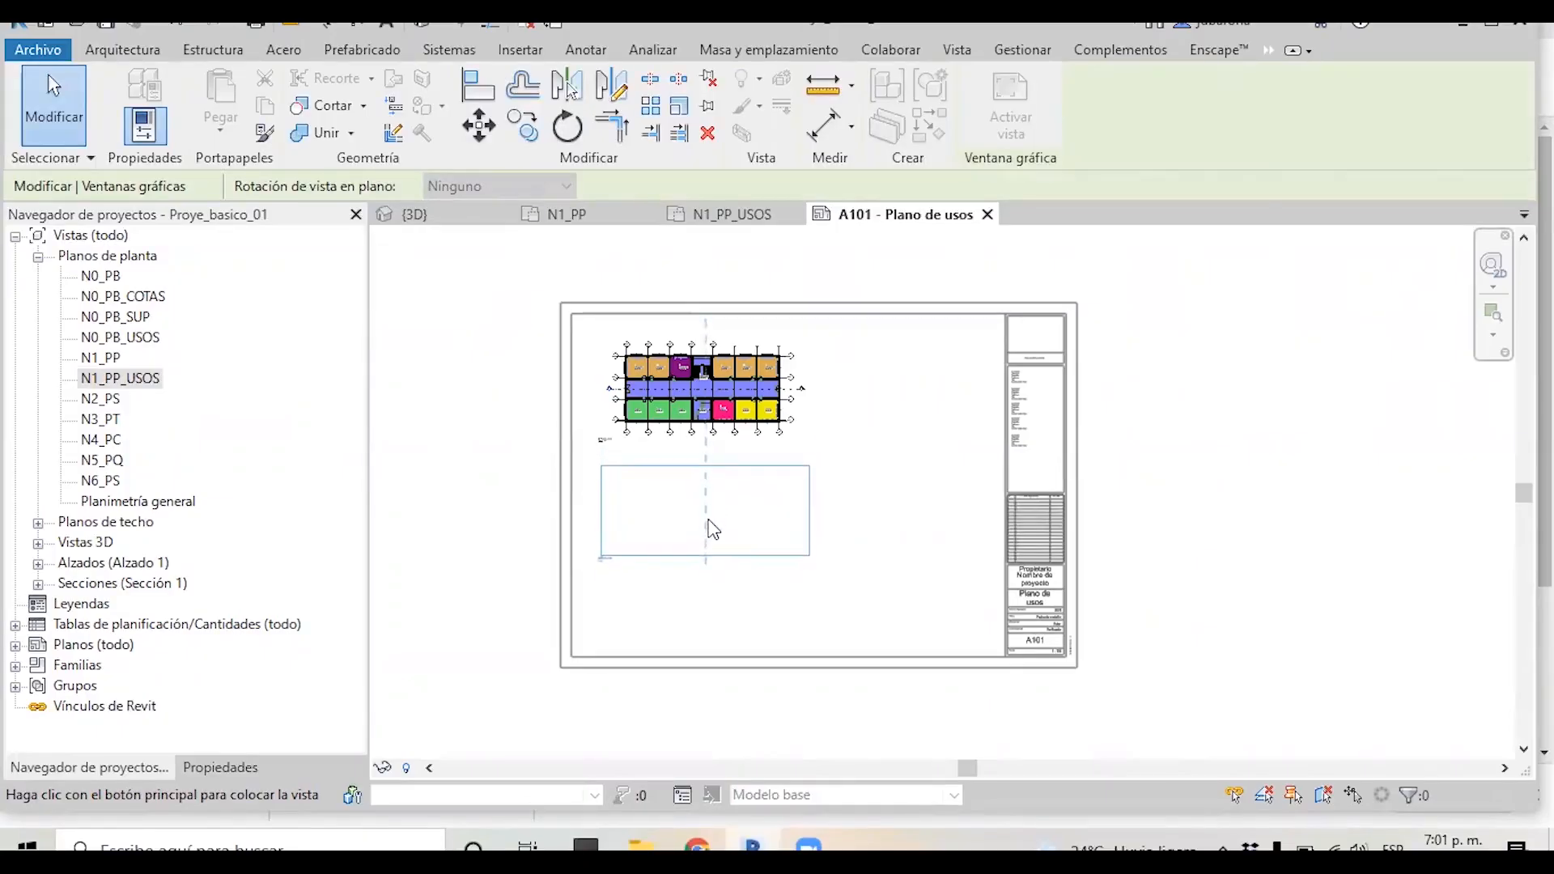
{"action": "left_click", "coordinate": [711, 522]}
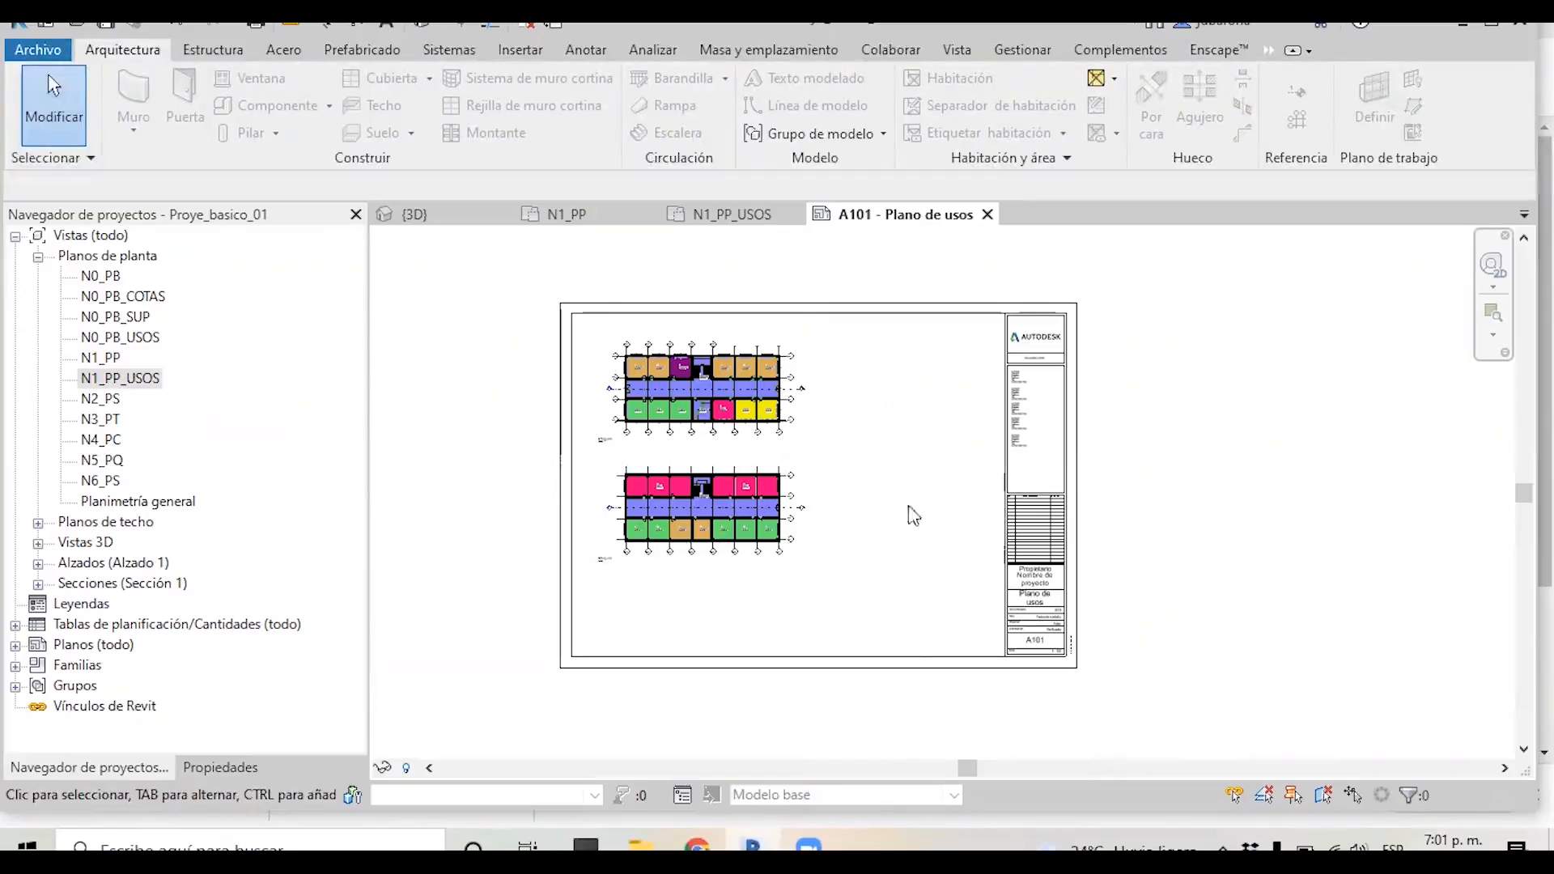
{"action": "left_click", "coordinate": [800, 526]}
{"action": "left_click_drag", "start_coordinate": [799, 526], "coordinate": [765, 526]}
{"action": "left_click", "coordinate": [932, 475]}
Open the room schedule "Tabla de planificación de habitaciones" and review its room rows and totals for N0_PB and N1_PP.
{"action": "left_click", "coordinate": [227, 768]}
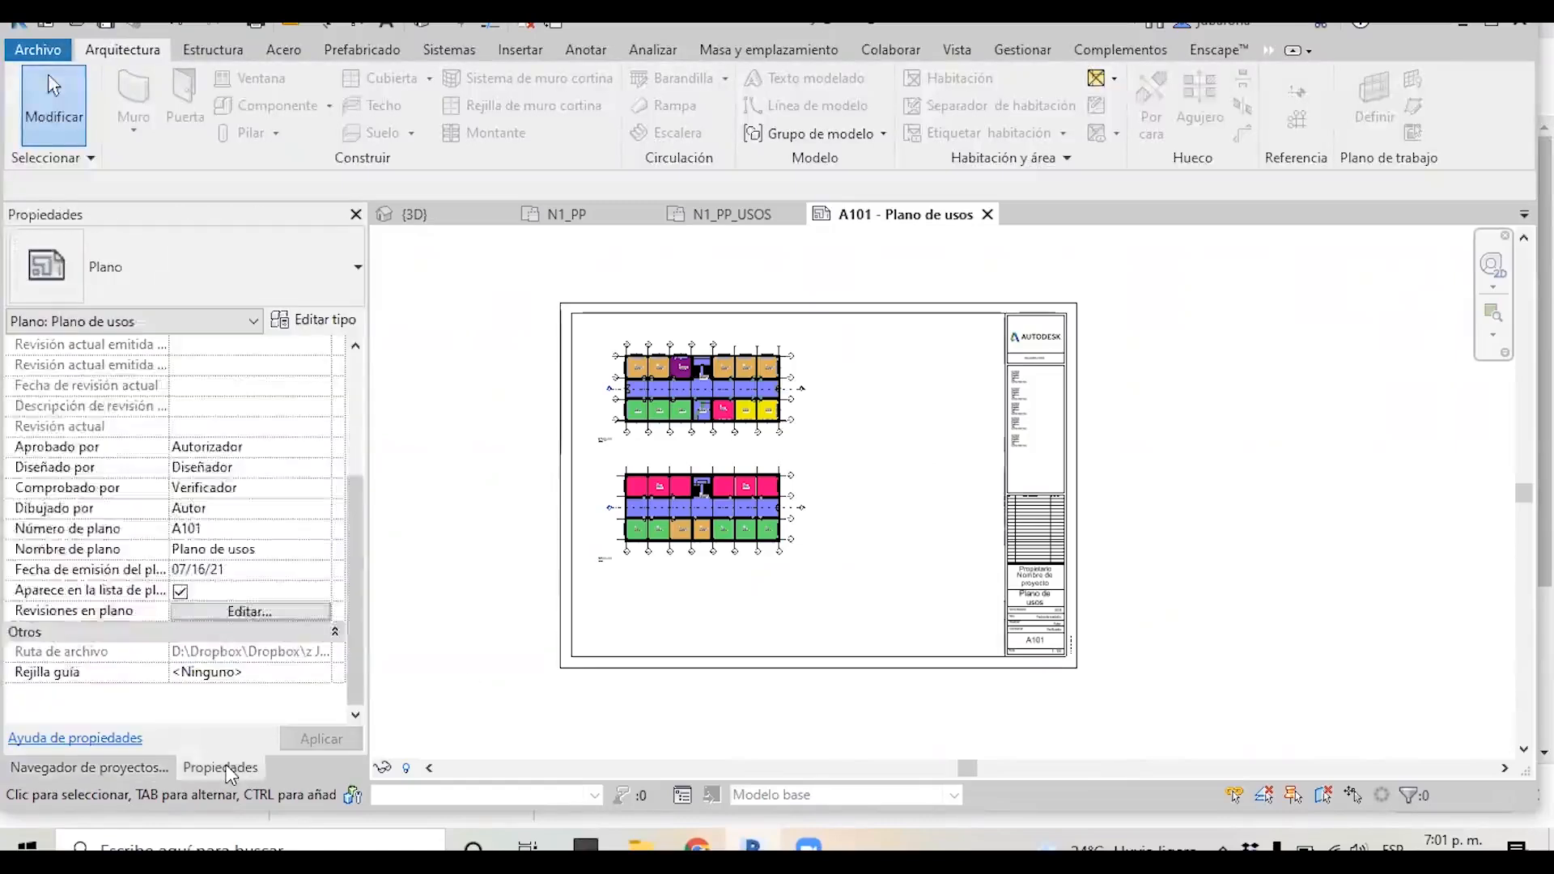
{"action": "left_click", "coordinate": [133, 767]}
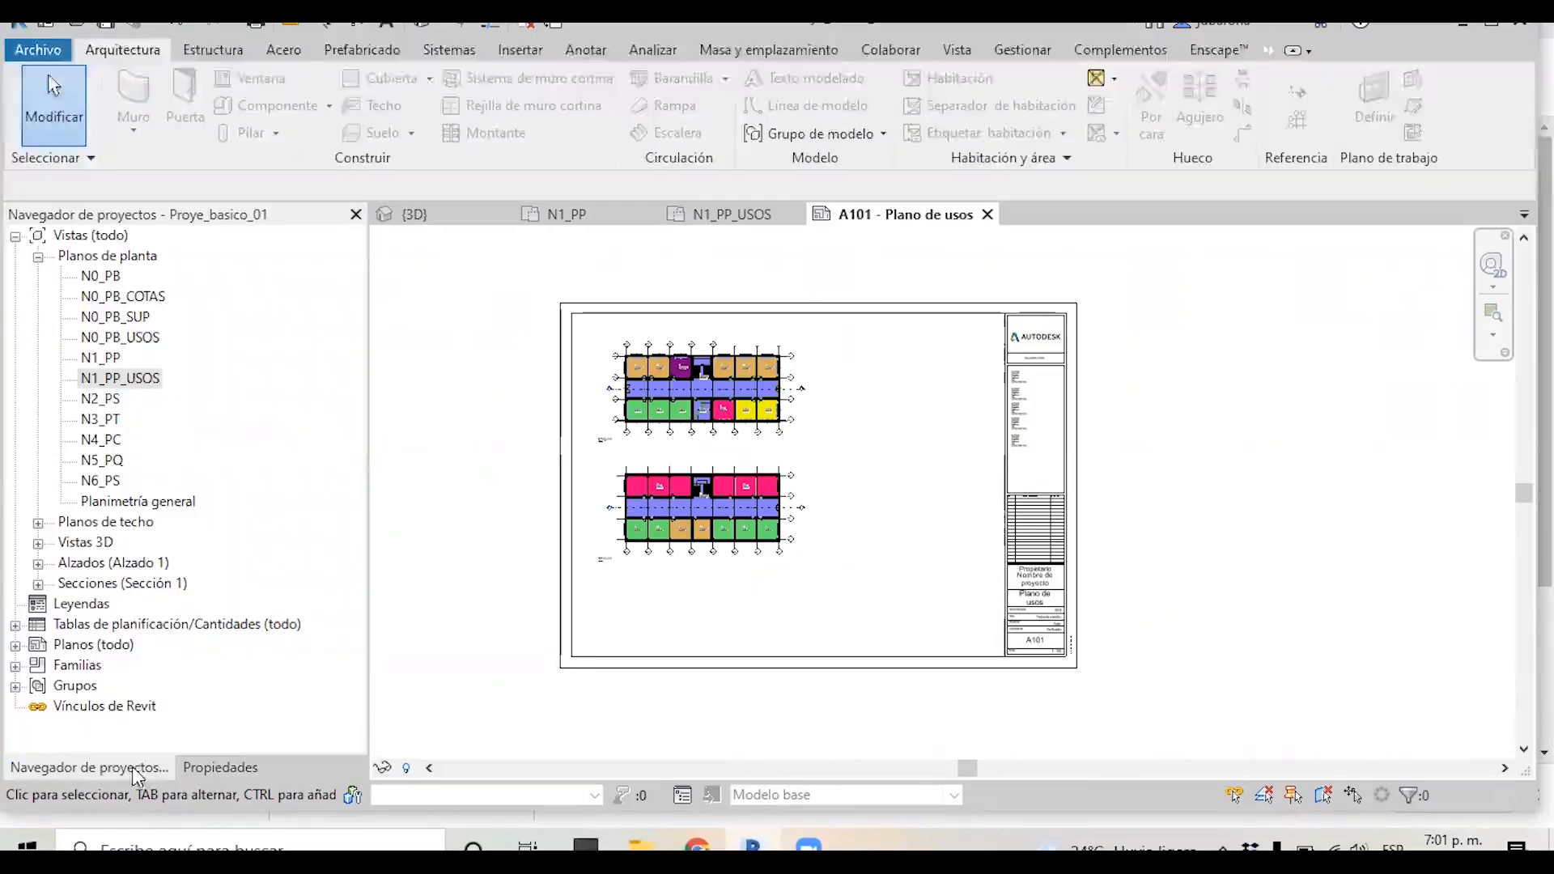
{"action": "left_click", "coordinate": [15, 626]}
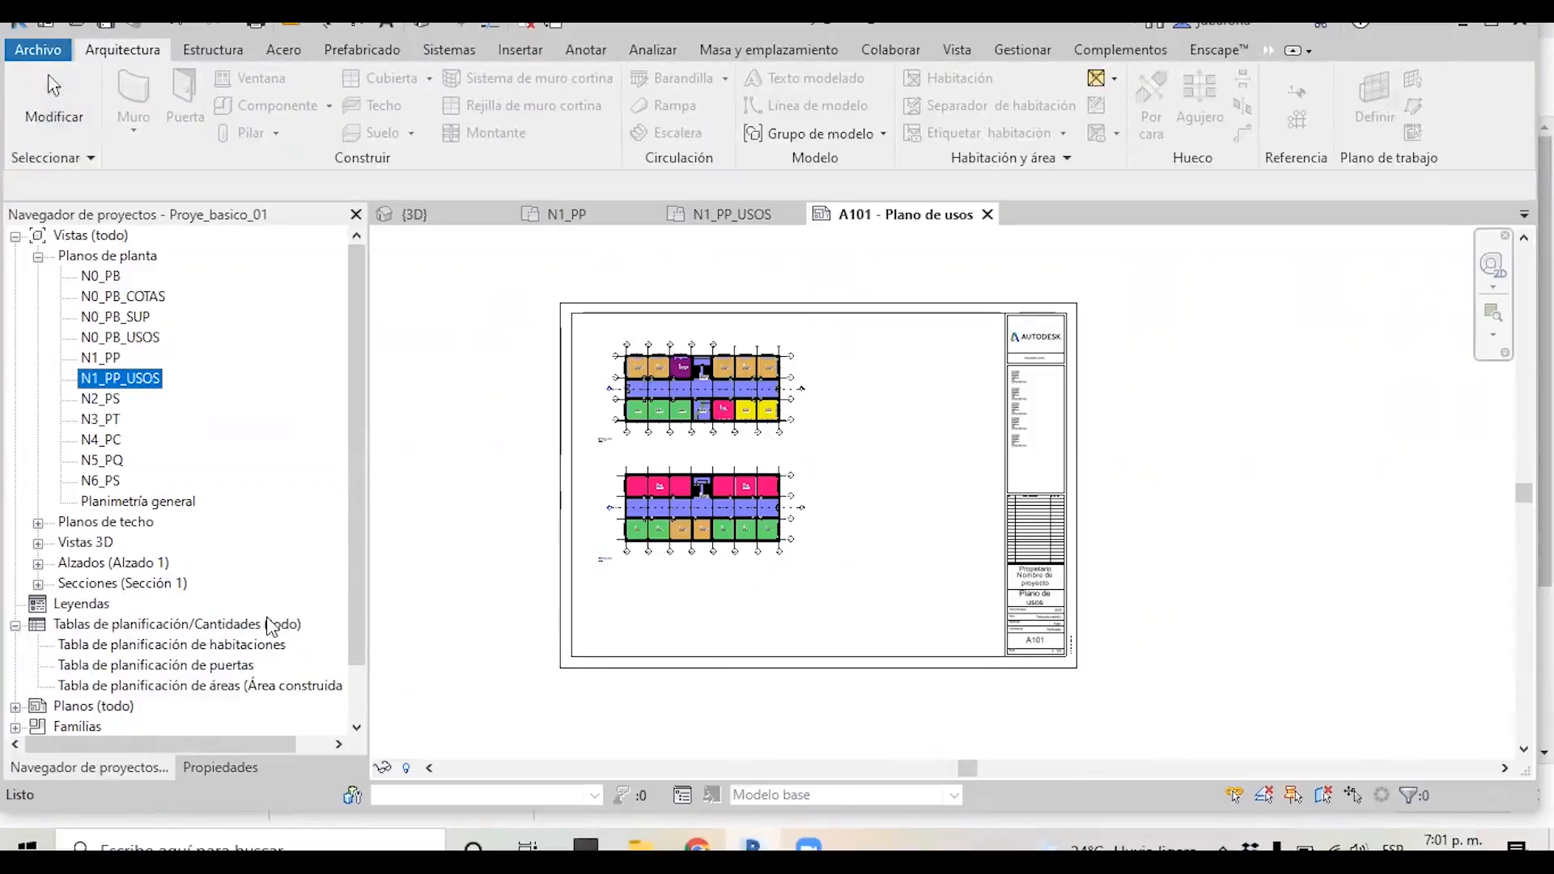
{"action": "left_click", "coordinate": [270, 625]}
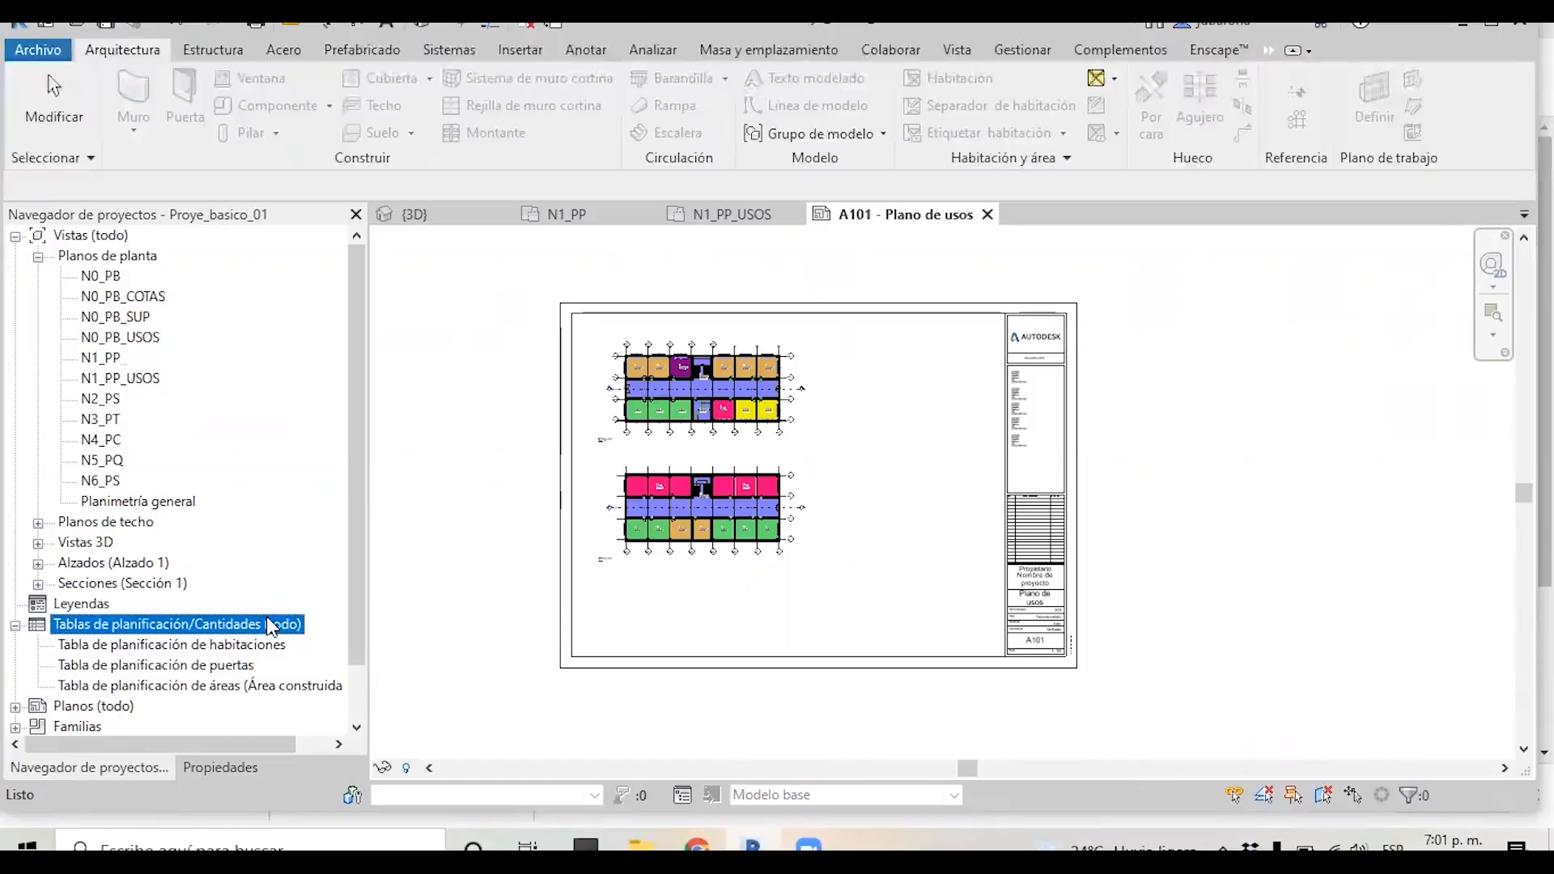
{"action": "left_click", "coordinate": [209, 645]}
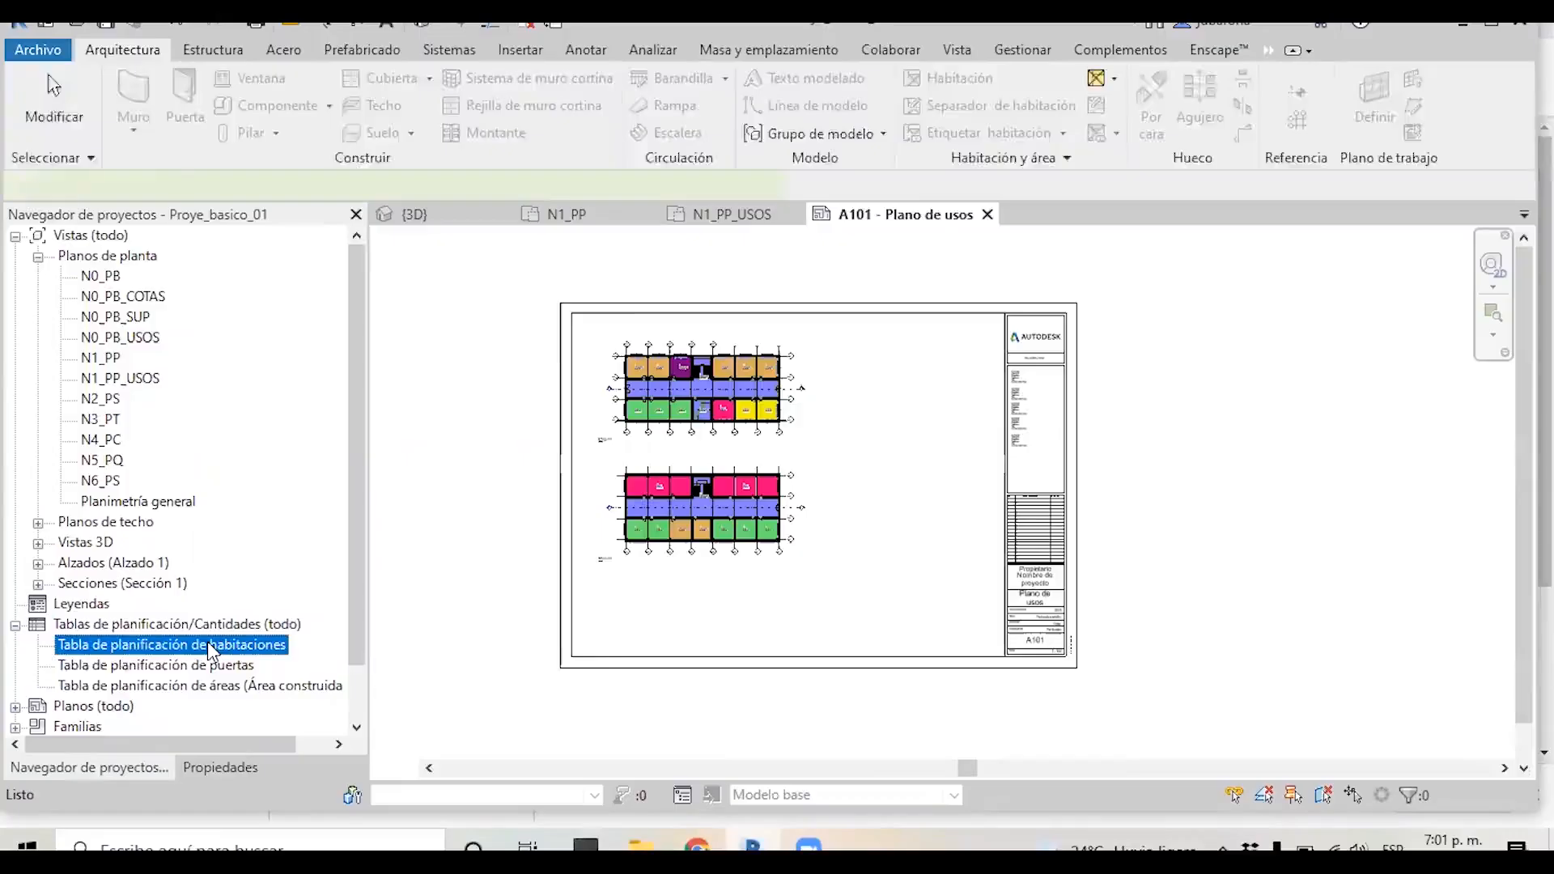
{"action": "double_click", "coordinate": [209, 645]}
{"action": "scroll", "coordinate": [476, 669], "scroll_direction": "down", "scroll_amount": 1}
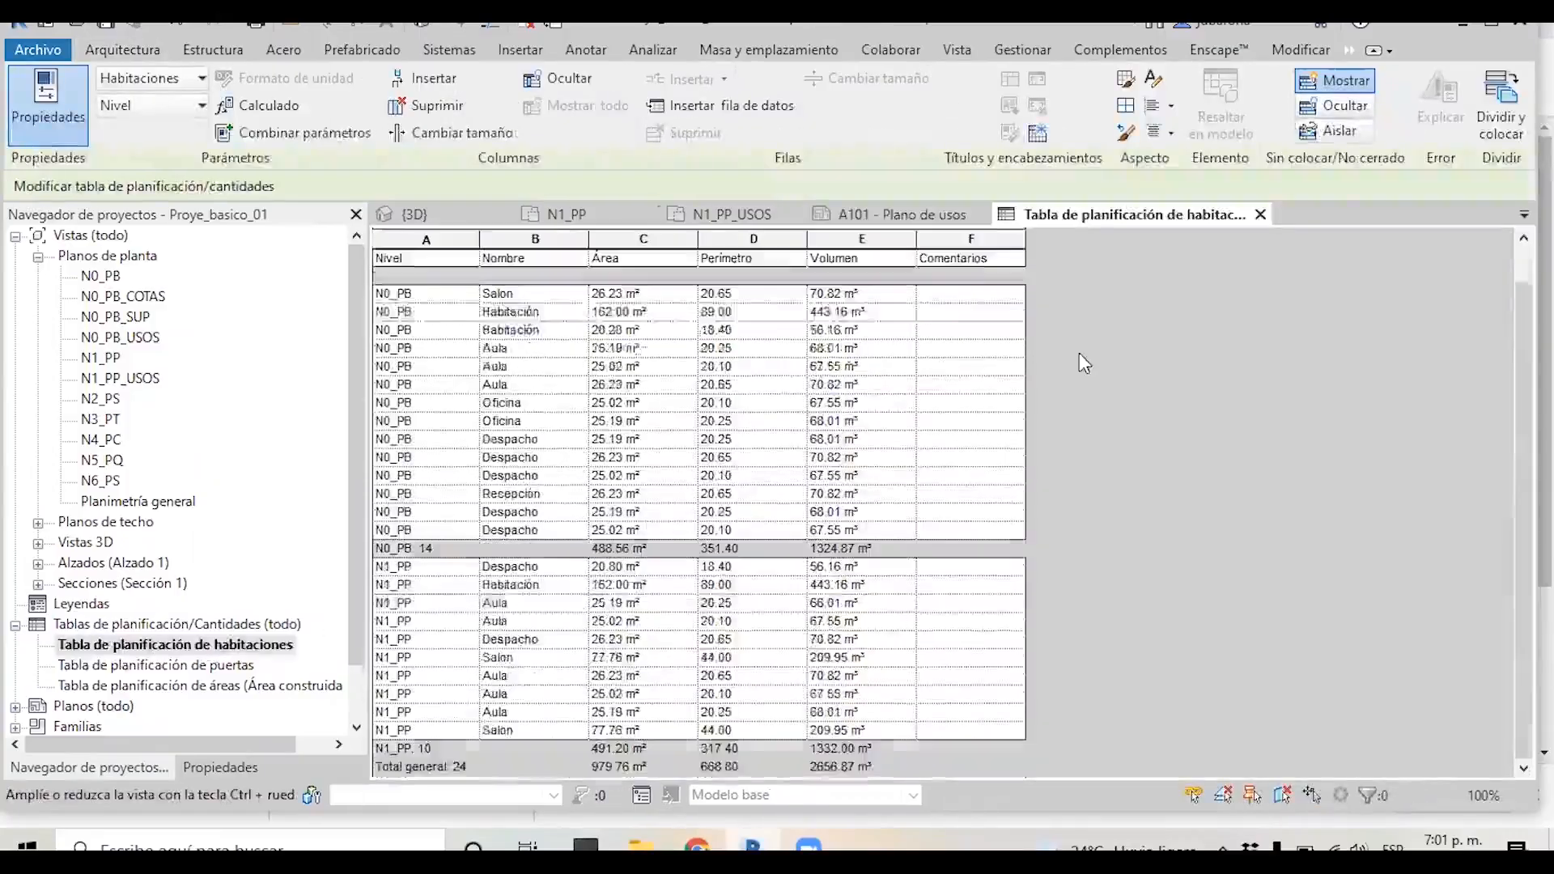
{"action": "scroll", "coordinate": [476, 668], "scroll_direction": "up", "scroll_amount": 1}
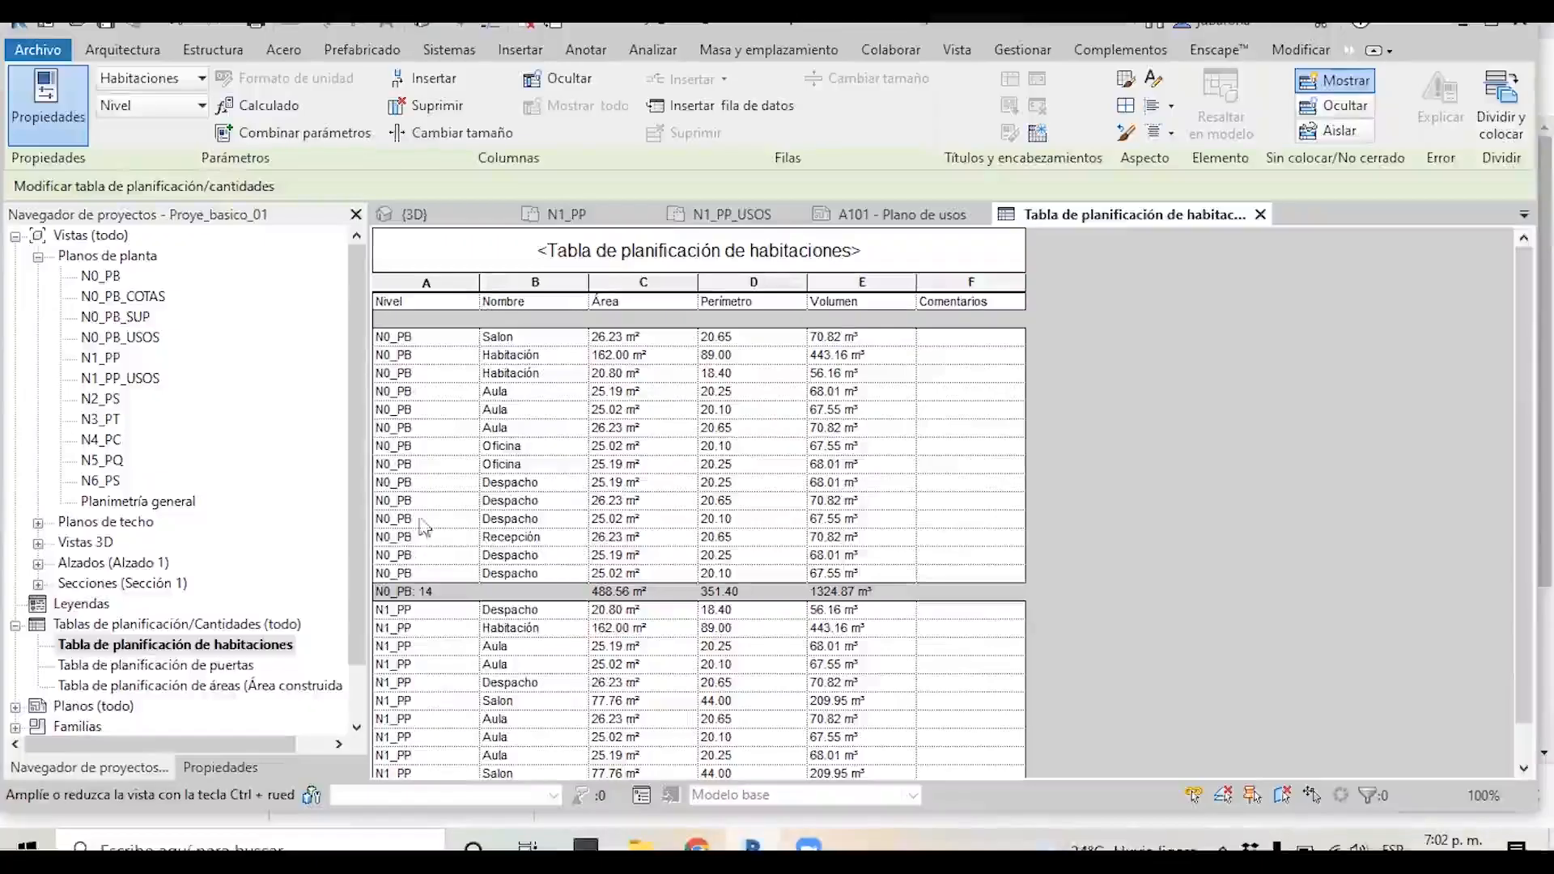
{"action": "scroll", "coordinate": [437, 346], "scroll_direction": "down", "scroll_amount": 1}
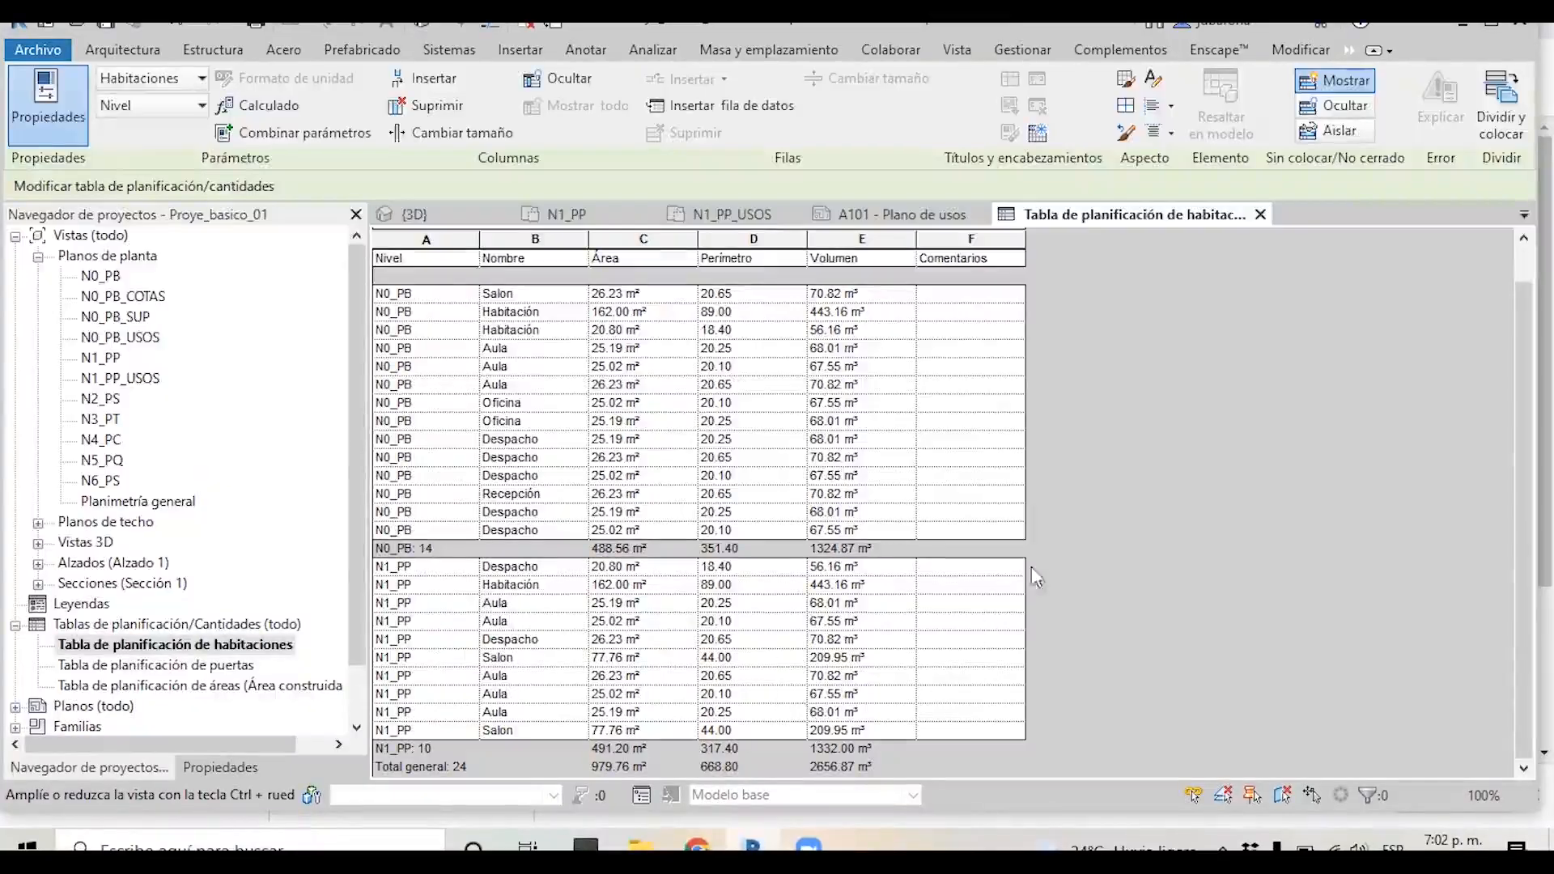
{"action": "left_click", "coordinate": [127, 629]}
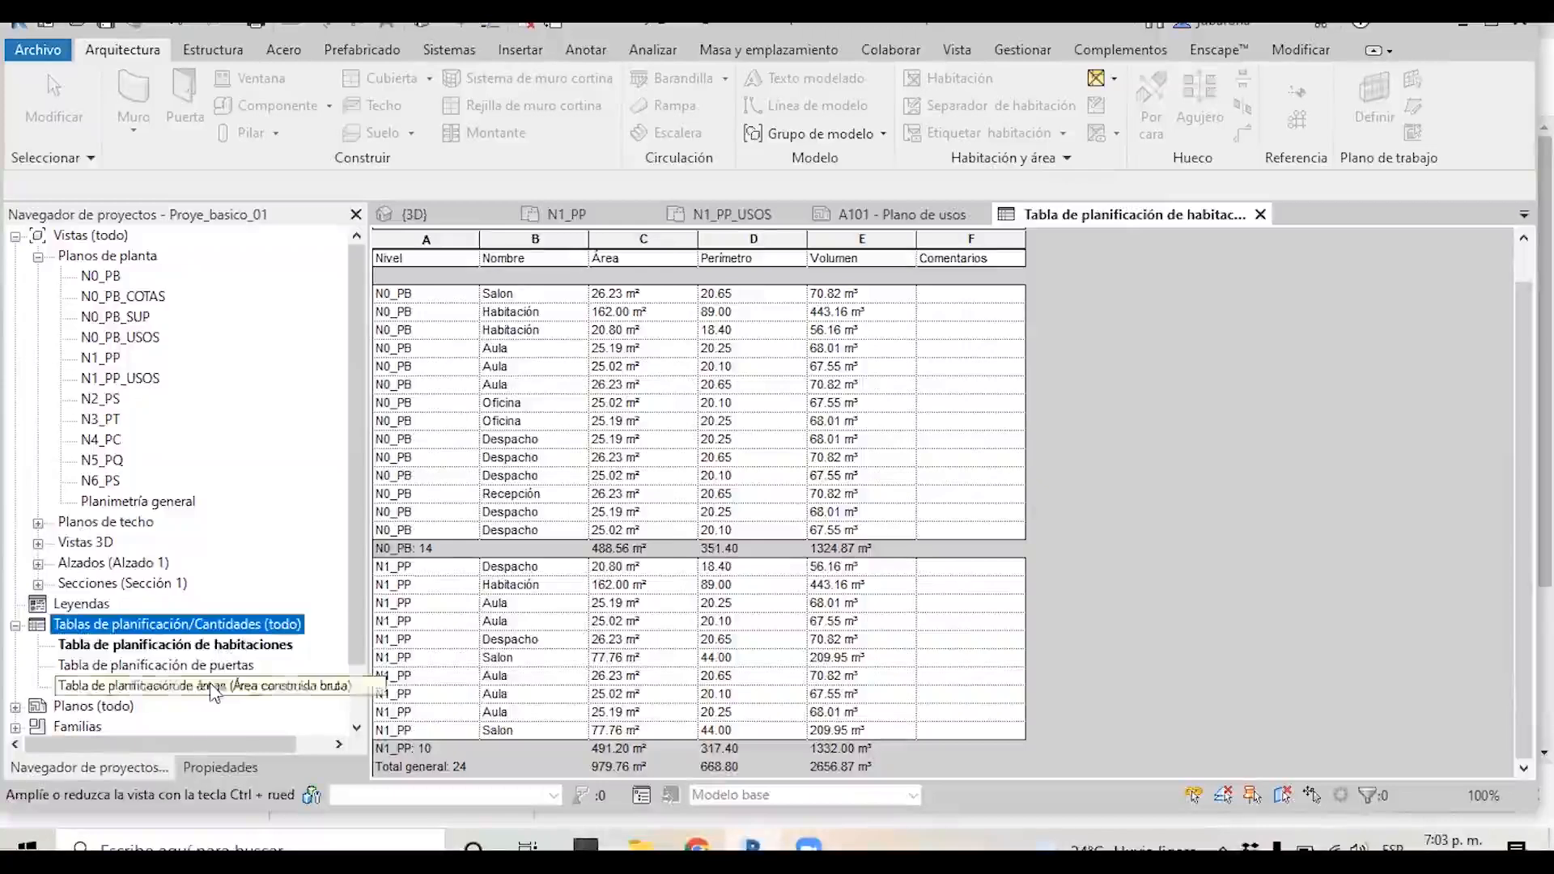
{"action": "right_click", "coordinate": [207, 625]}
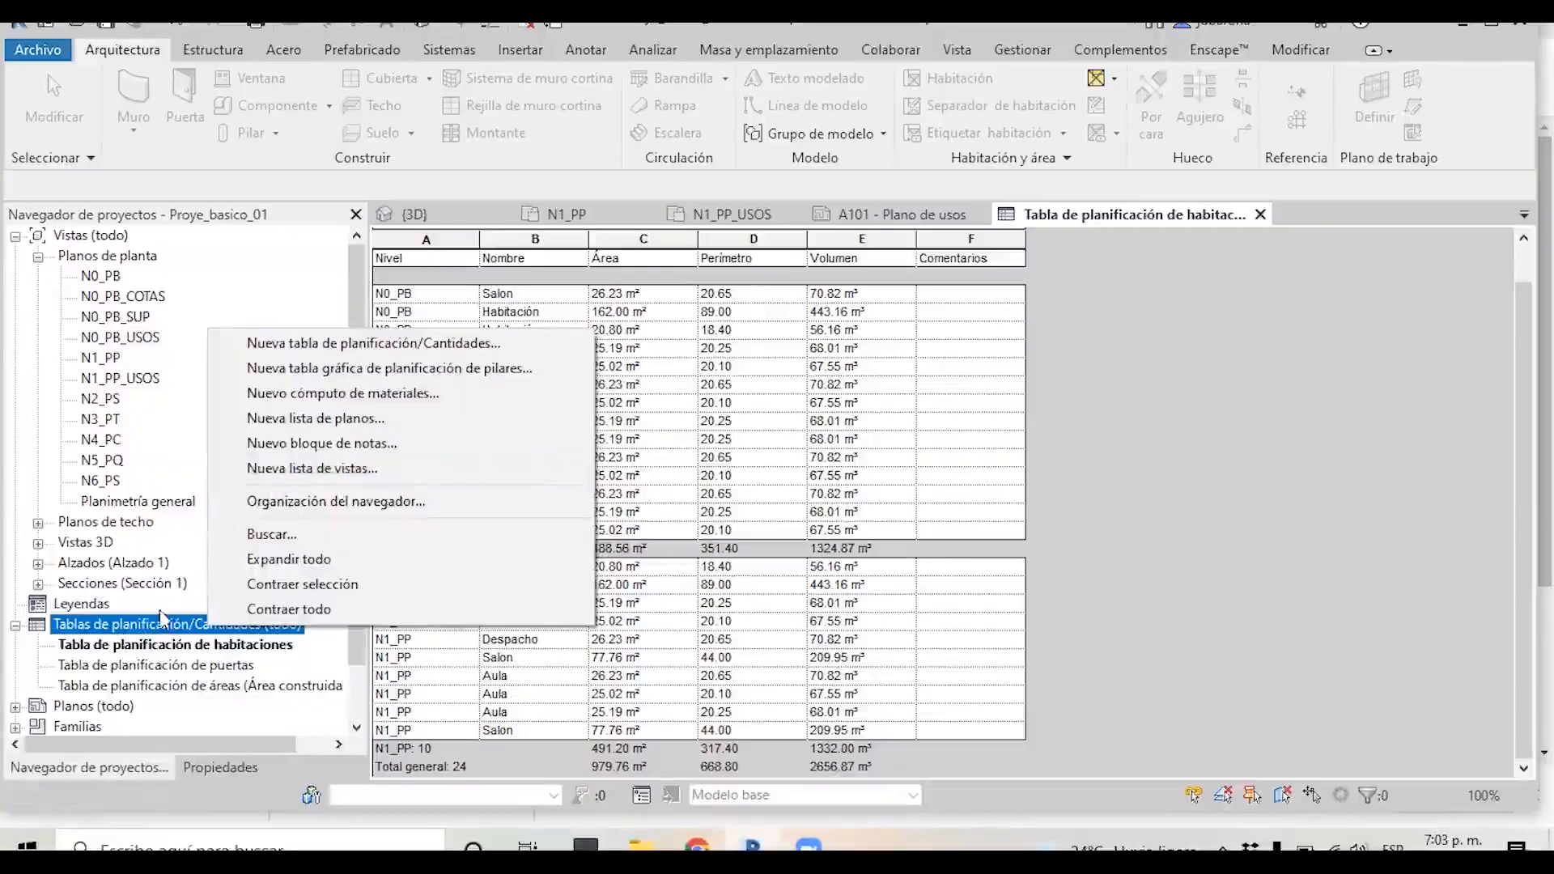
{"action": "left_click", "coordinate": [136, 629]}
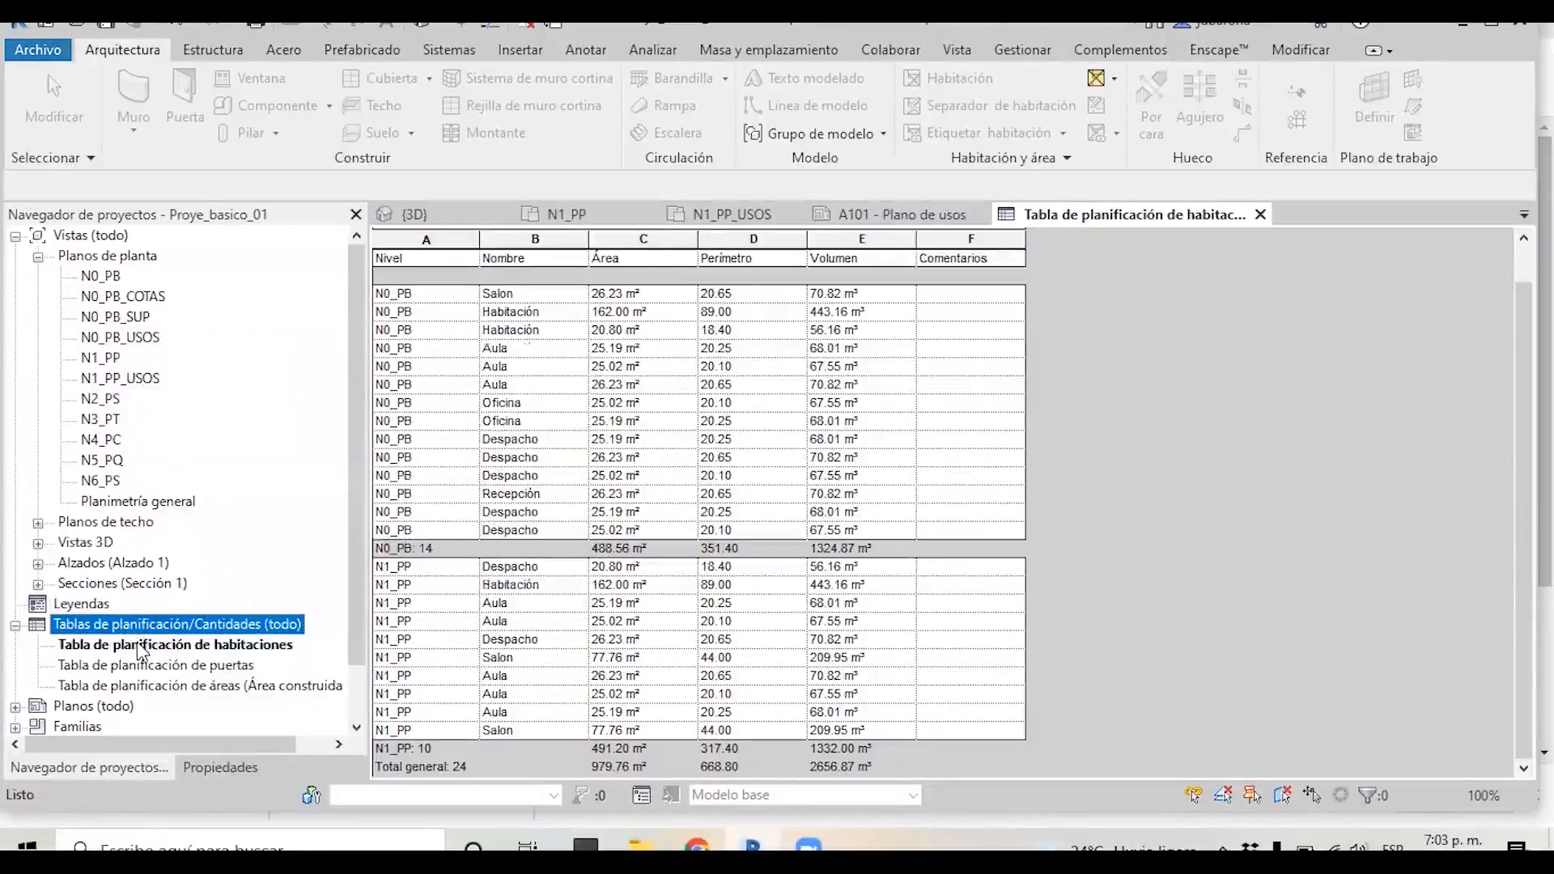
Place the room schedule "Tabla de planificación de habitaciones" on sheet A101, between the upper floor plan and the title block.
{"action": "left_click", "coordinate": [142, 646]}
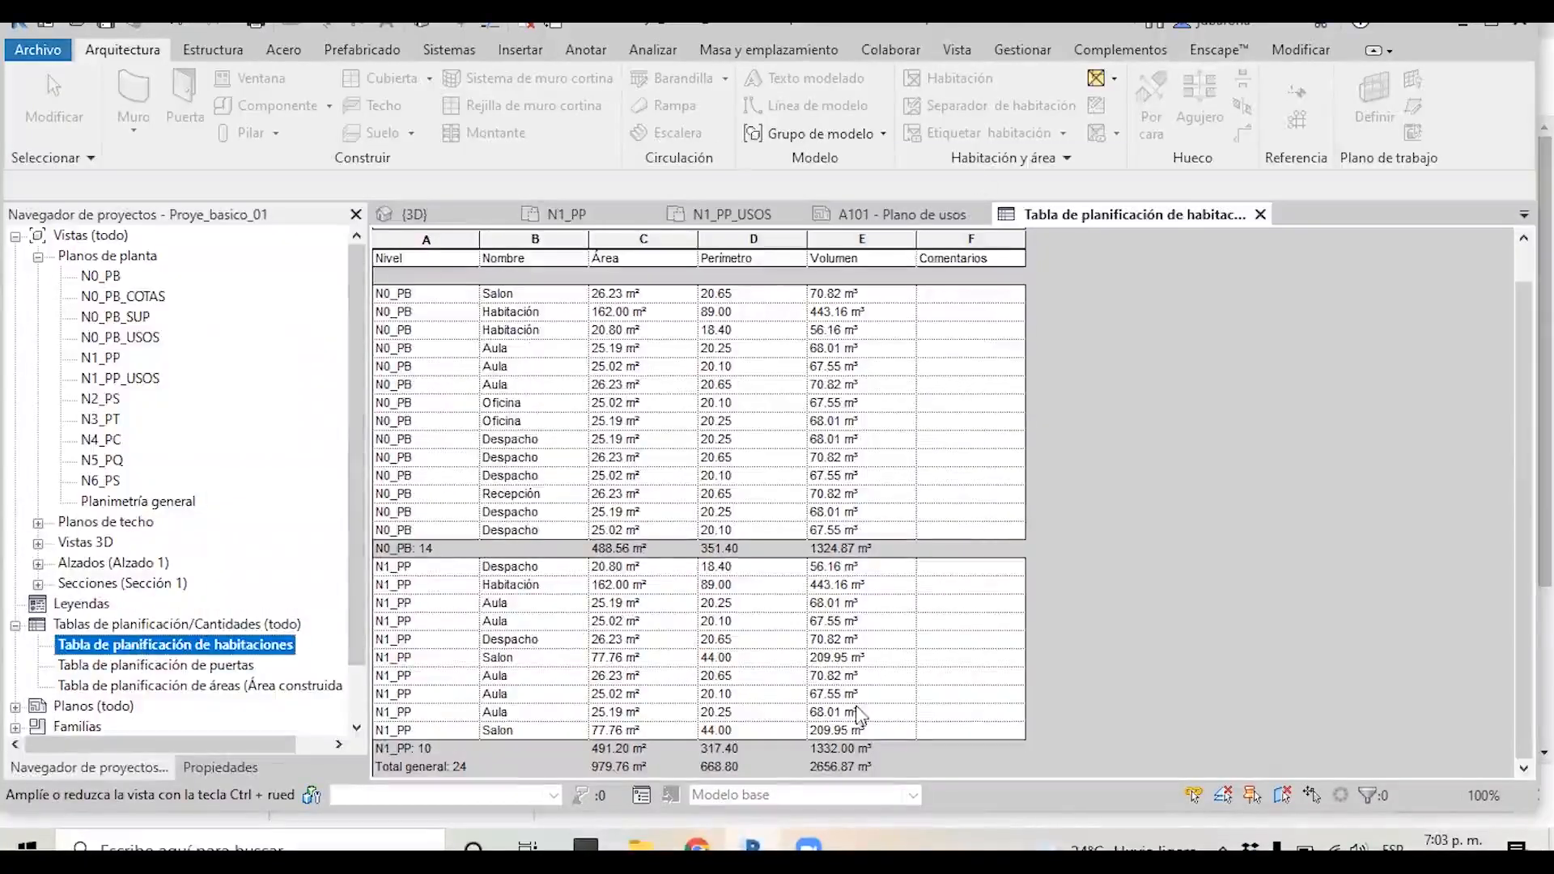
{"action": "left_click", "coordinate": [872, 214]}
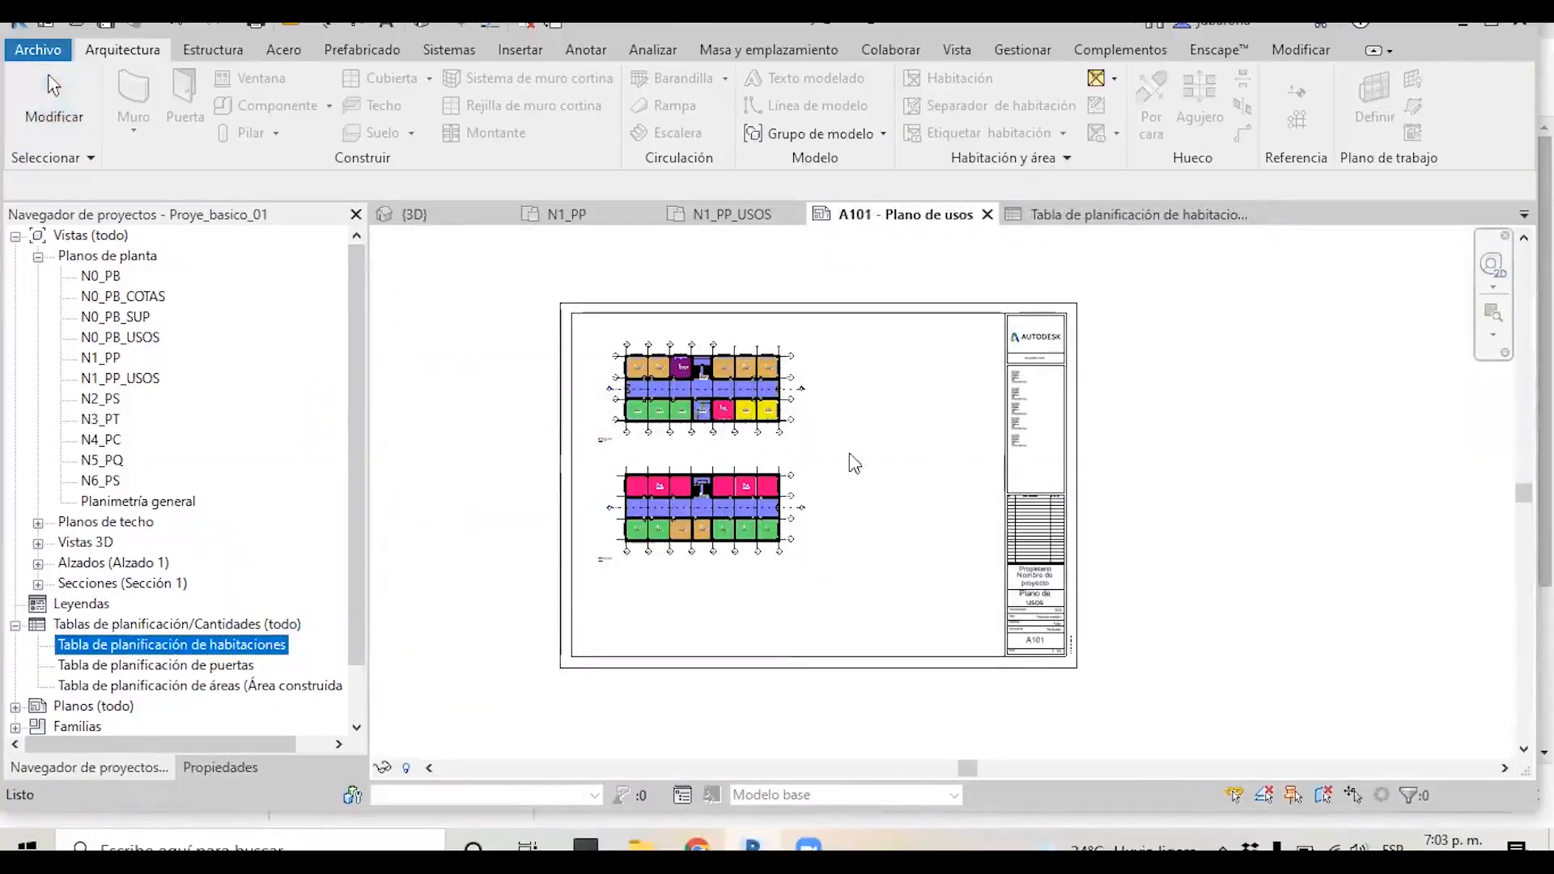
{"action": "left_click_drag", "start_coordinate": [850, 454], "coordinate": [856, 458]}
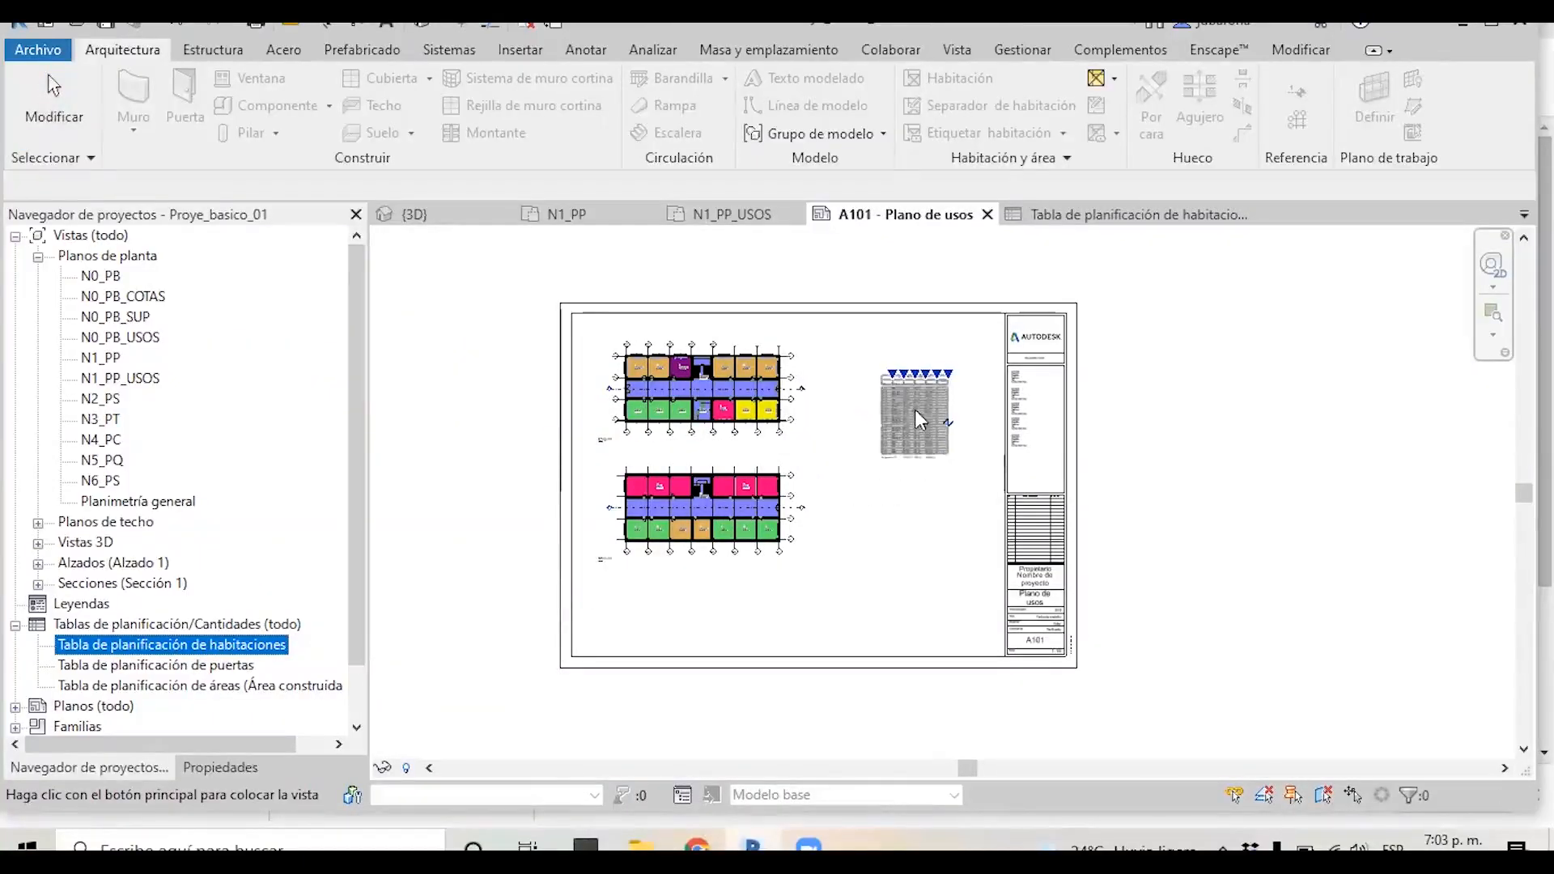
{"action": "left_click", "coordinate": [913, 386]}
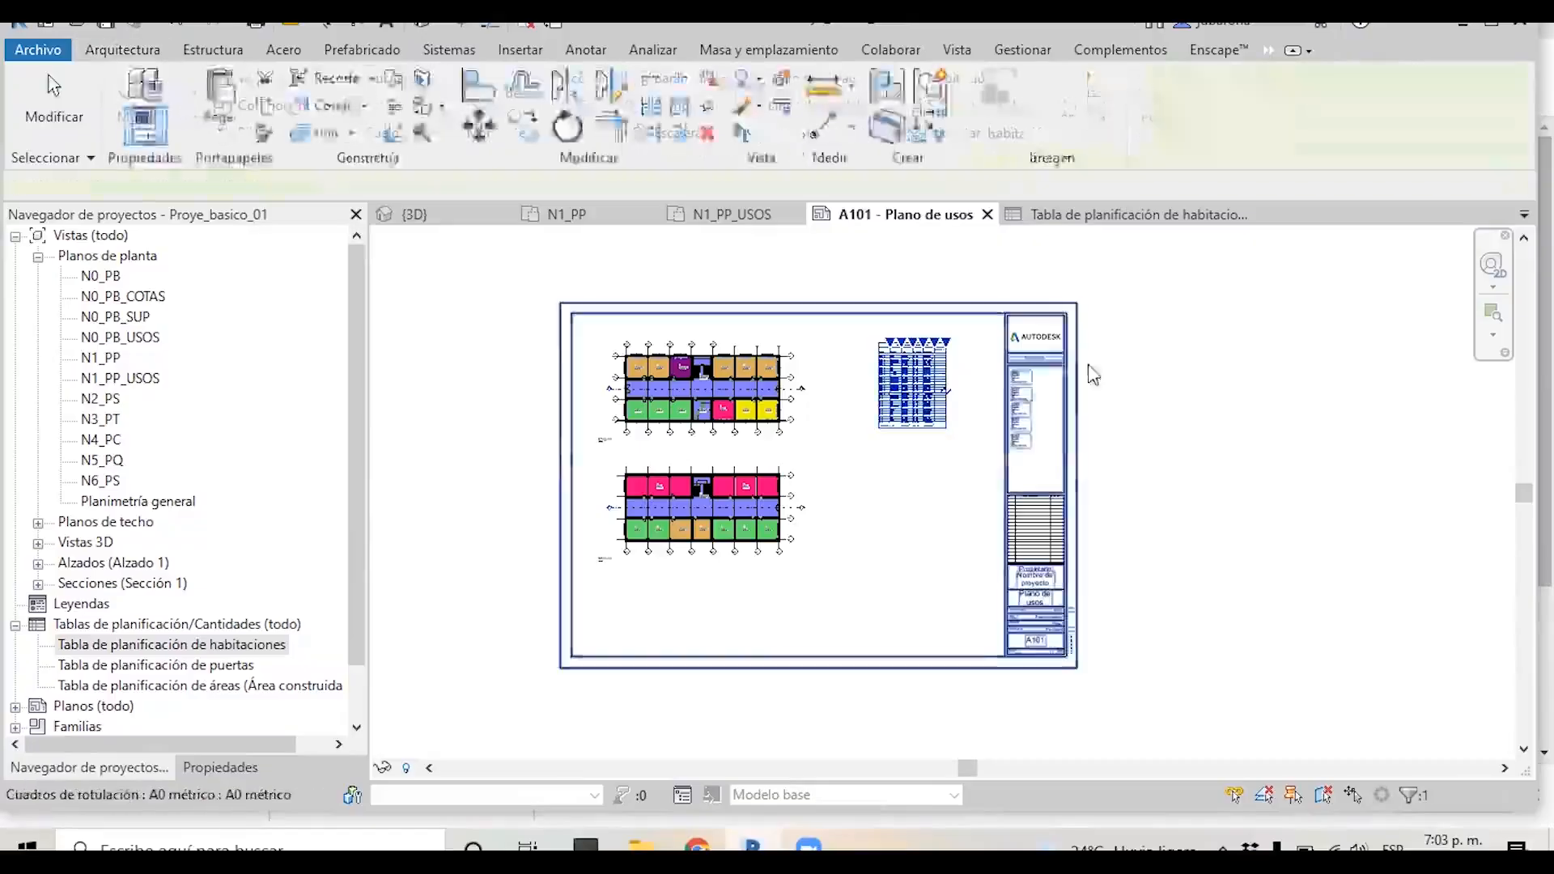
{"action": "scroll", "coordinate": [967, 356], "scroll_direction": "up", "scroll_amount": 2}
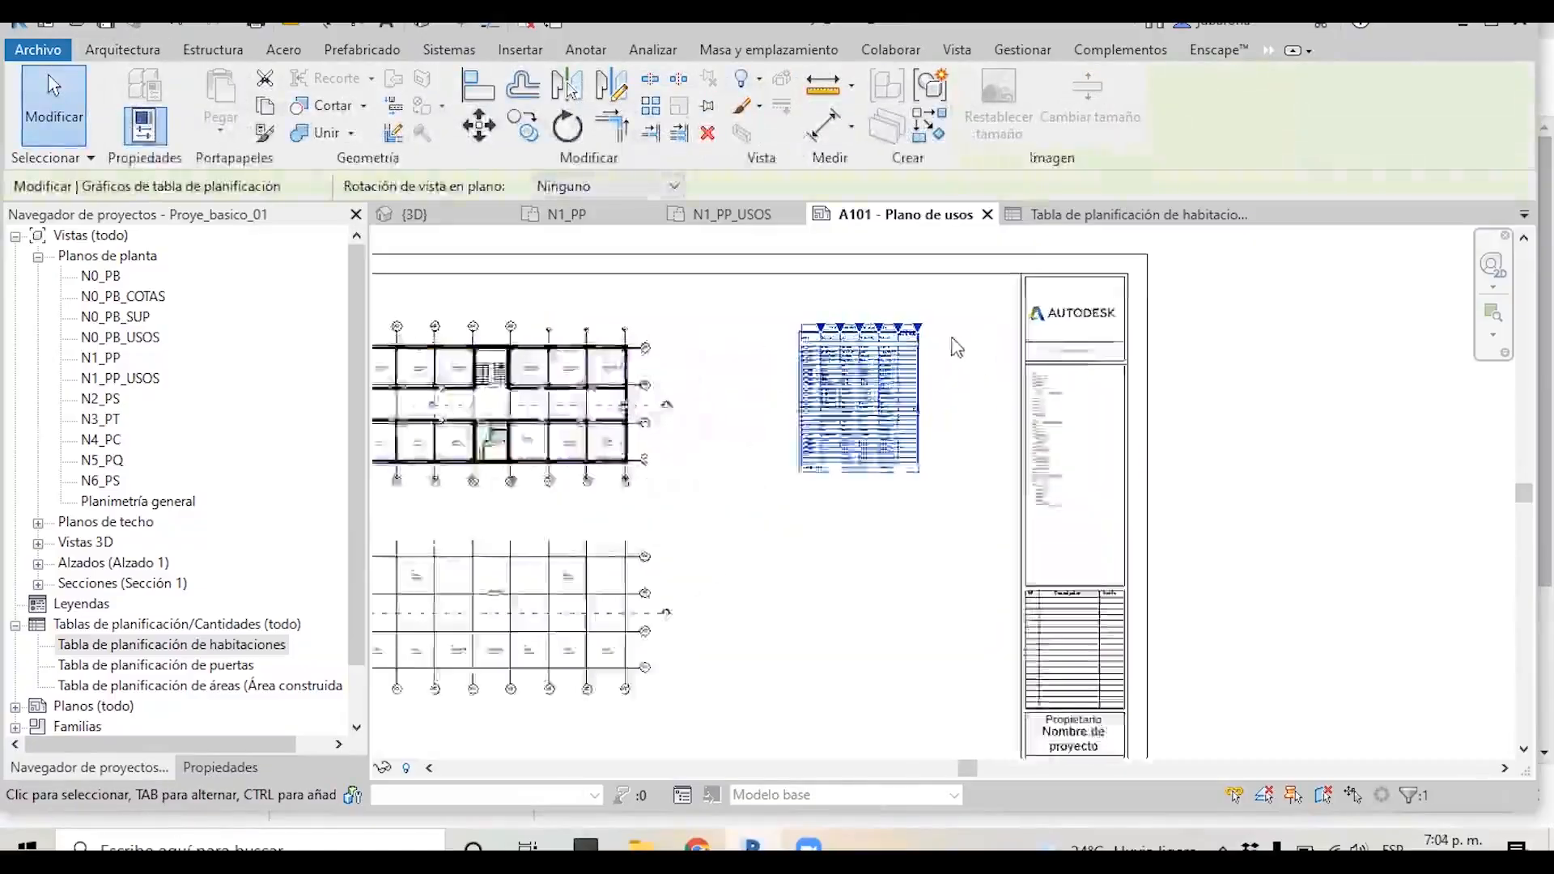
{"action": "left_click", "coordinate": [955, 347]}
Widen the Nombre column of the room schedule placed on sheet A101.
{"action": "scroll", "coordinate": [792, 448], "scroll_direction": "up", "scroll_amount": 3}
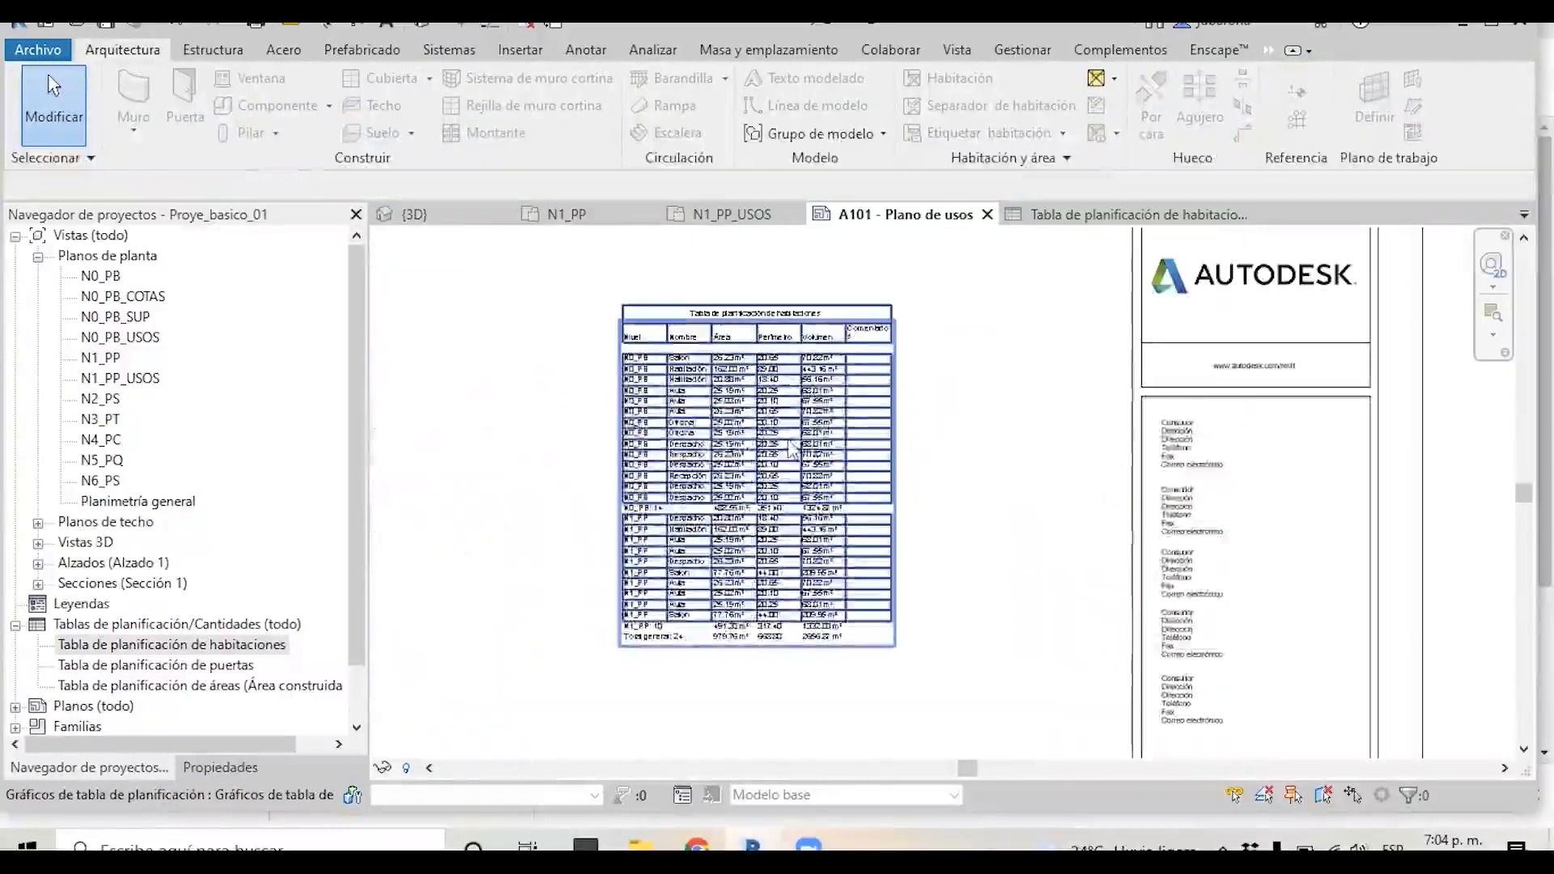
{"action": "scroll", "coordinate": [791, 448], "scroll_direction": "up", "scroll_amount": 1}
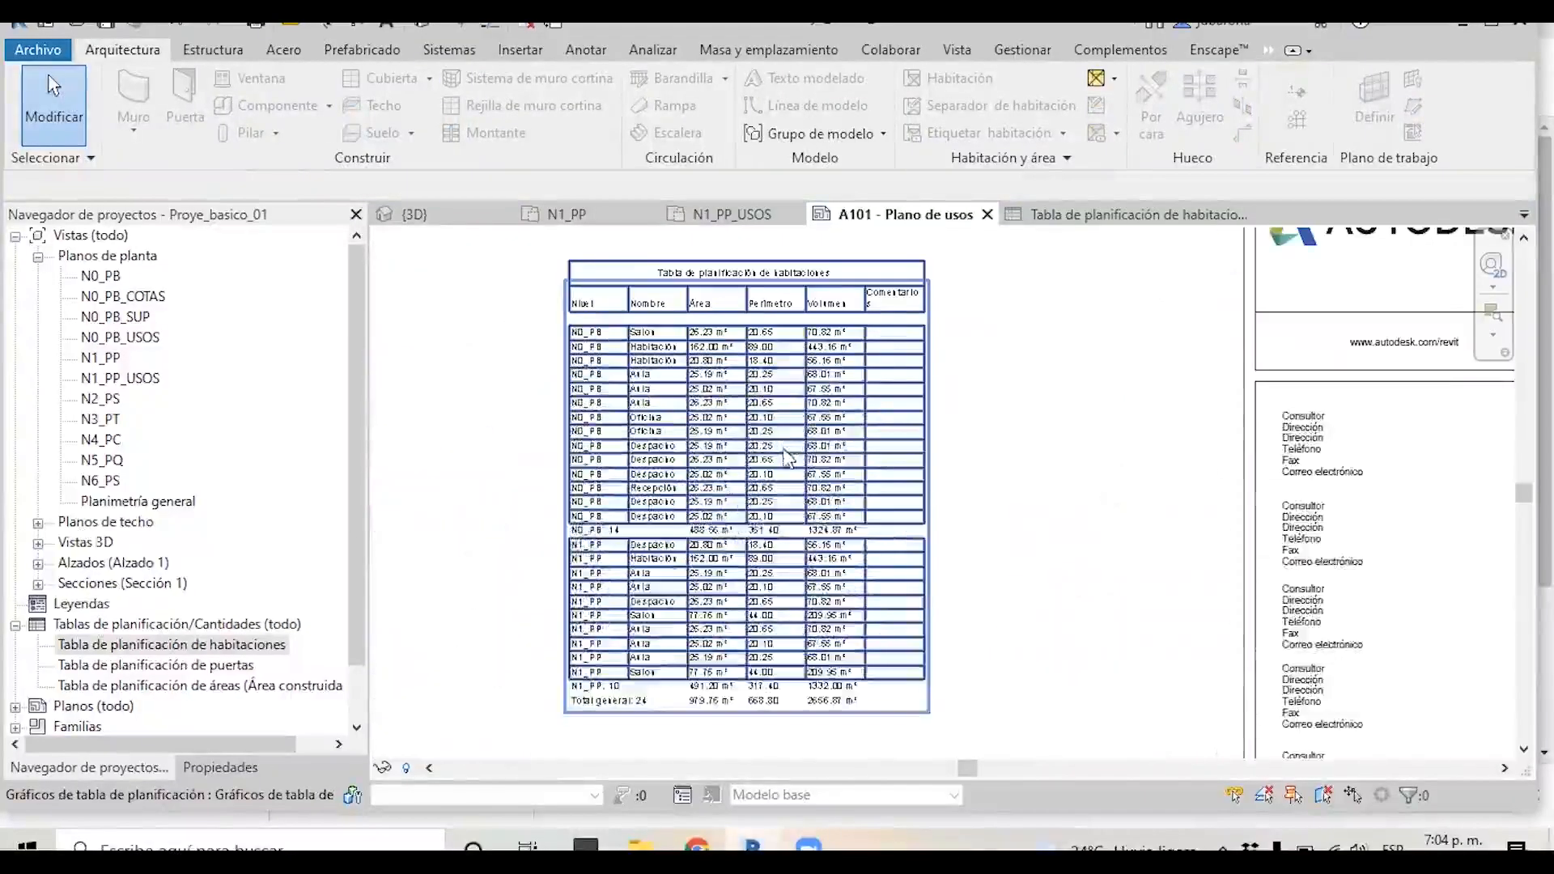
{"action": "left_click", "coordinate": [692, 306]}
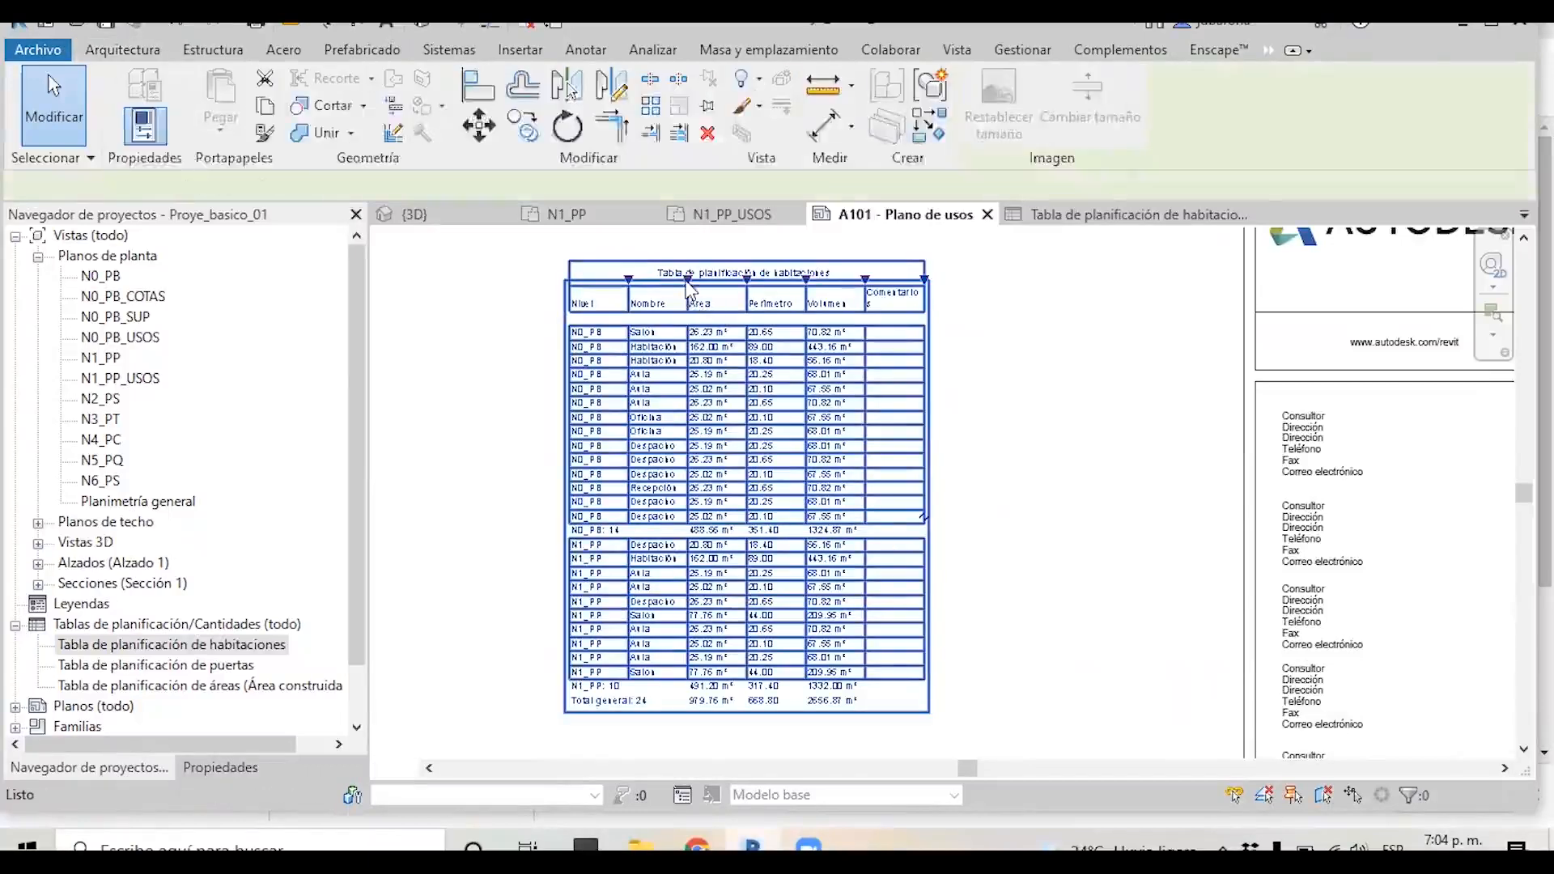
{"action": "left_click", "coordinate": [1133, 213]}
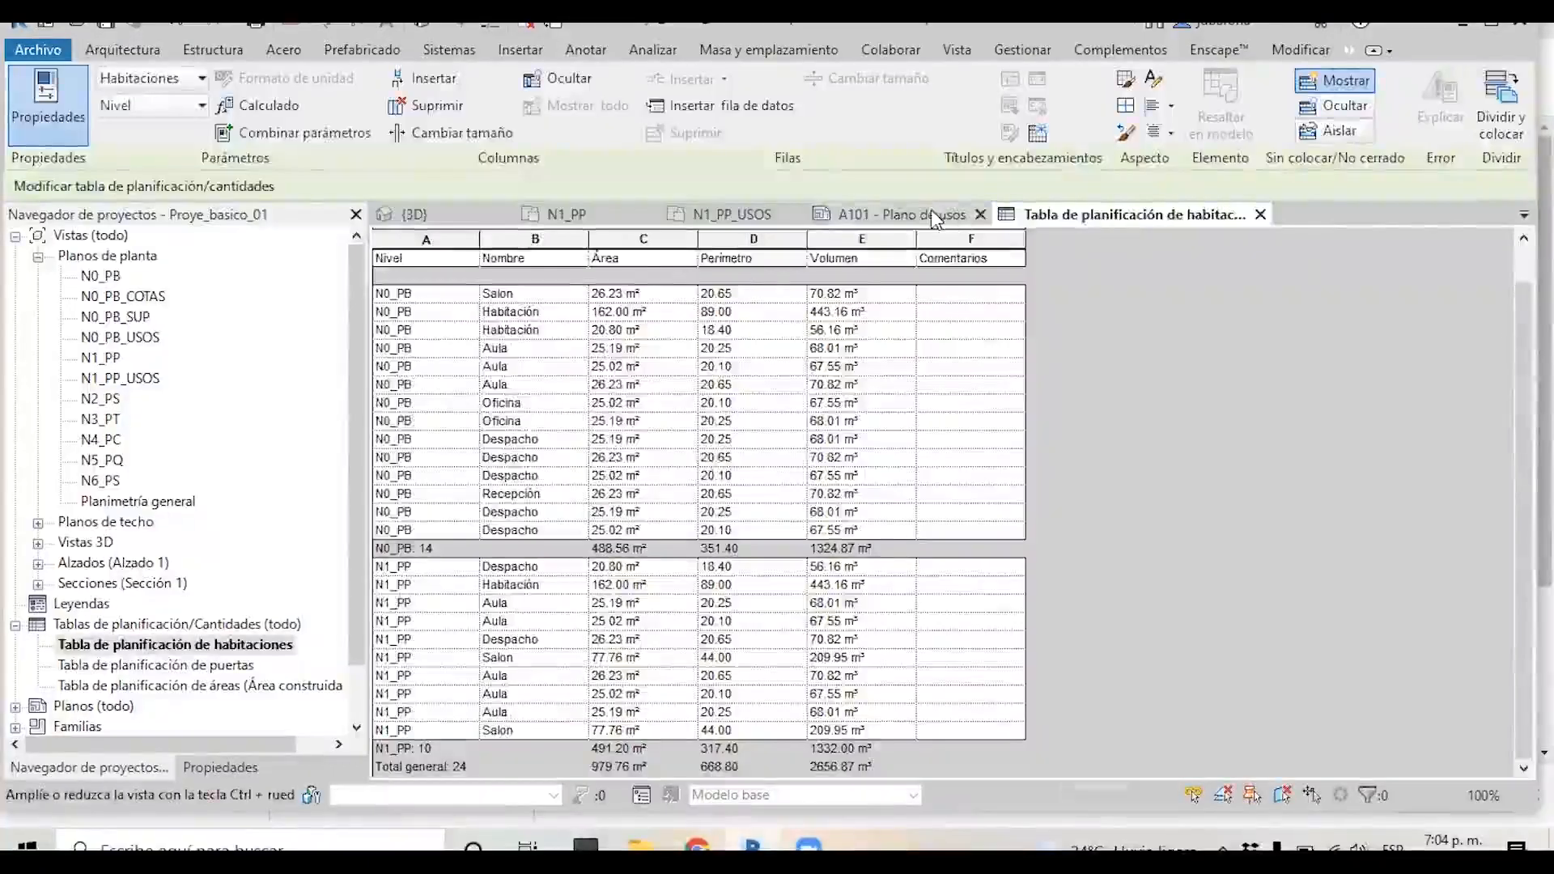
{"action": "left_click", "coordinate": [936, 217]}
{"action": "left_click", "coordinate": [695, 278]}
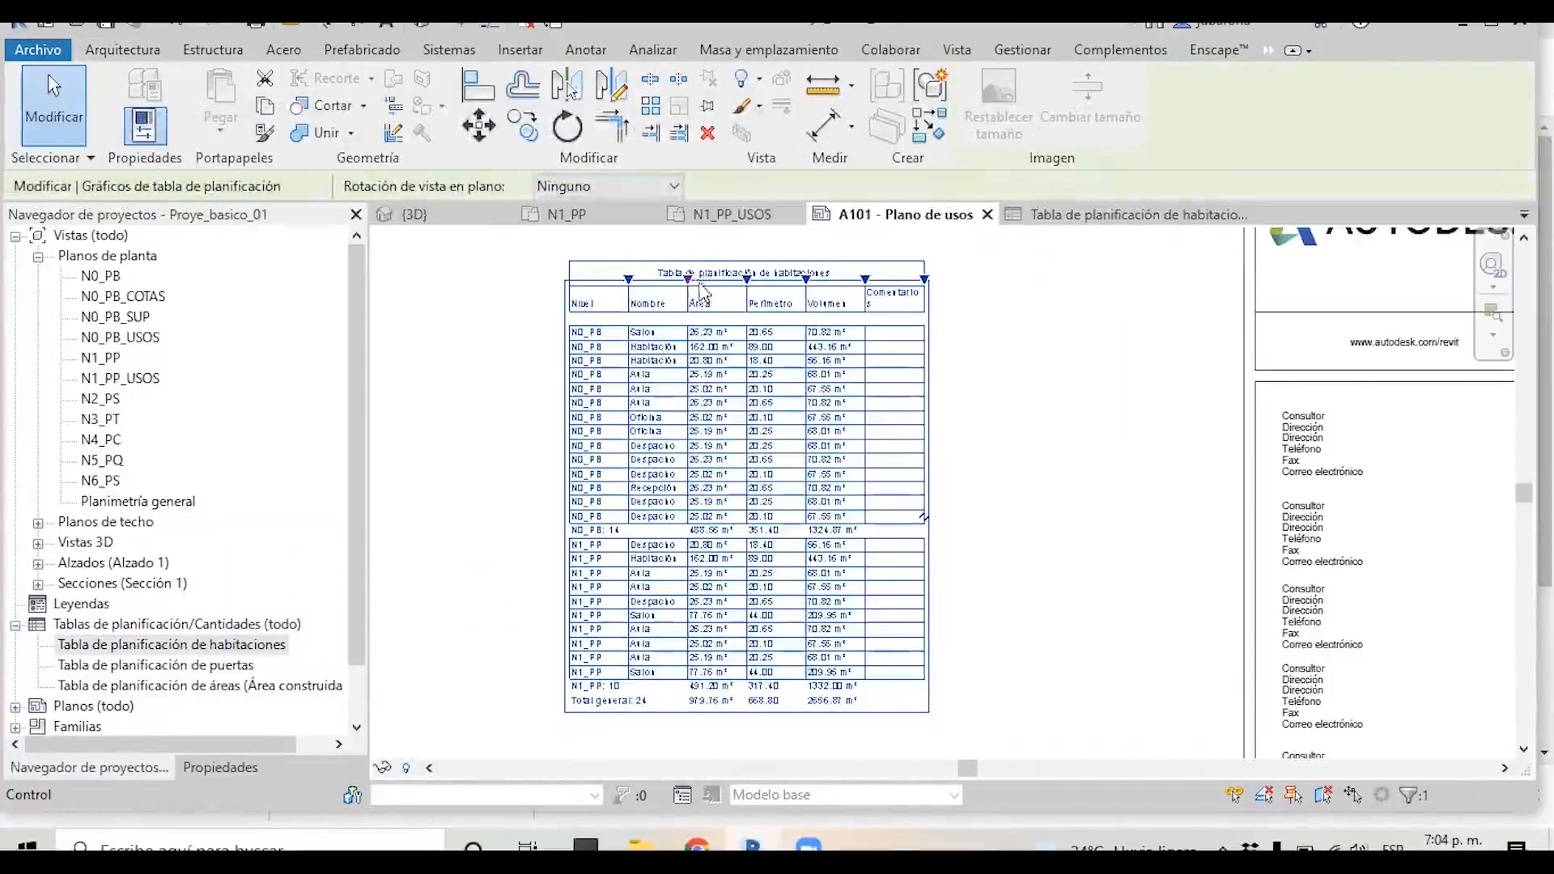
{"action": "left_click_drag", "start_coordinate": [707, 280], "coordinate": [712, 281]}
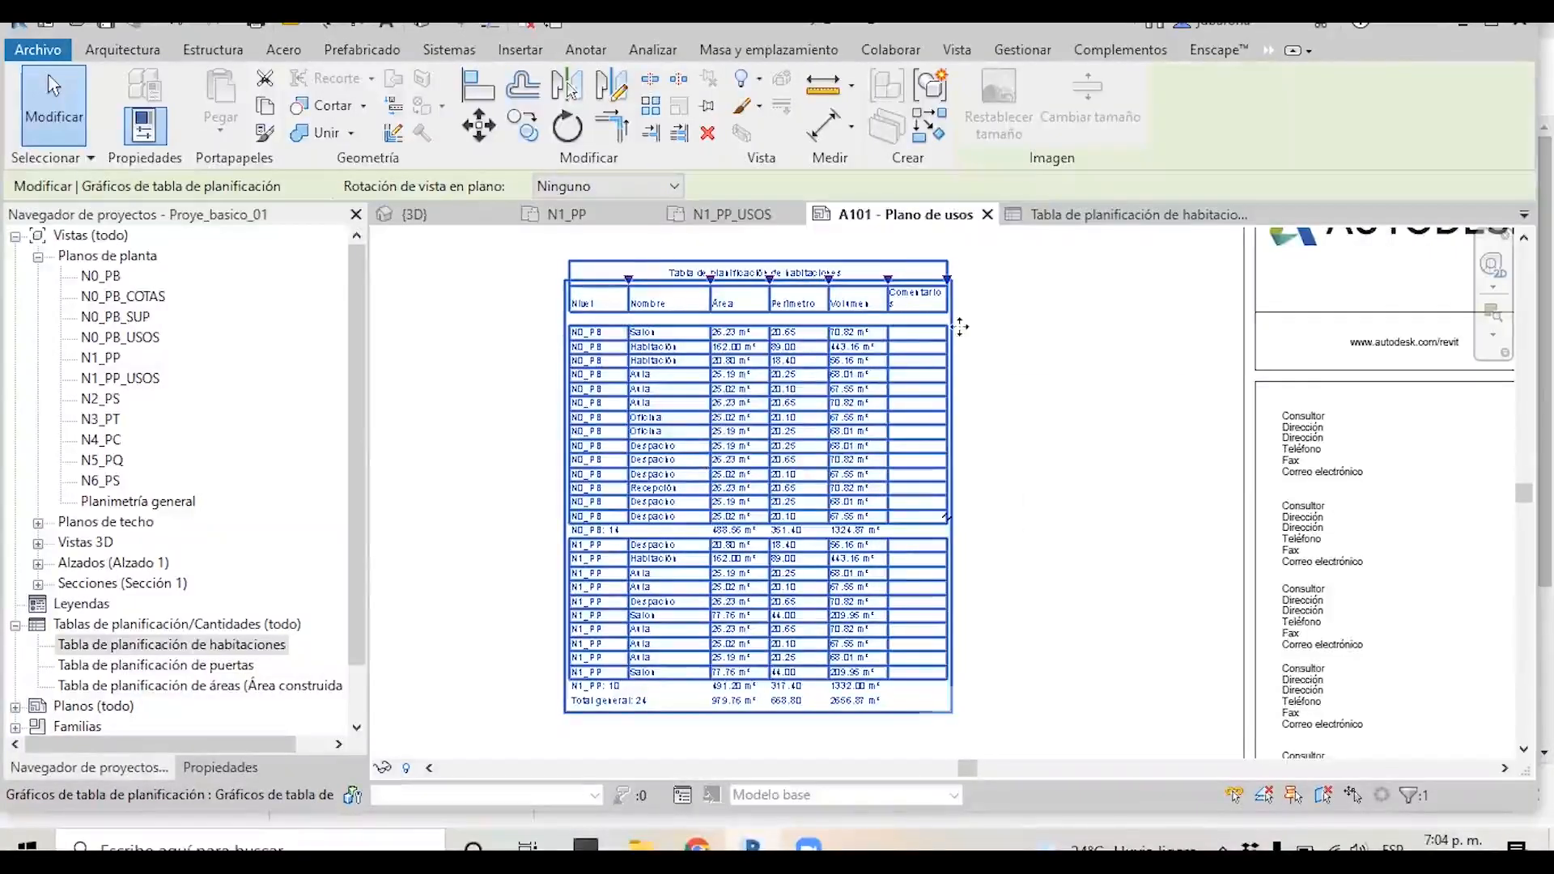
{"action": "scroll", "coordinate": [999, 326], "scroll_direction": "down", "scroll_amount": 1}
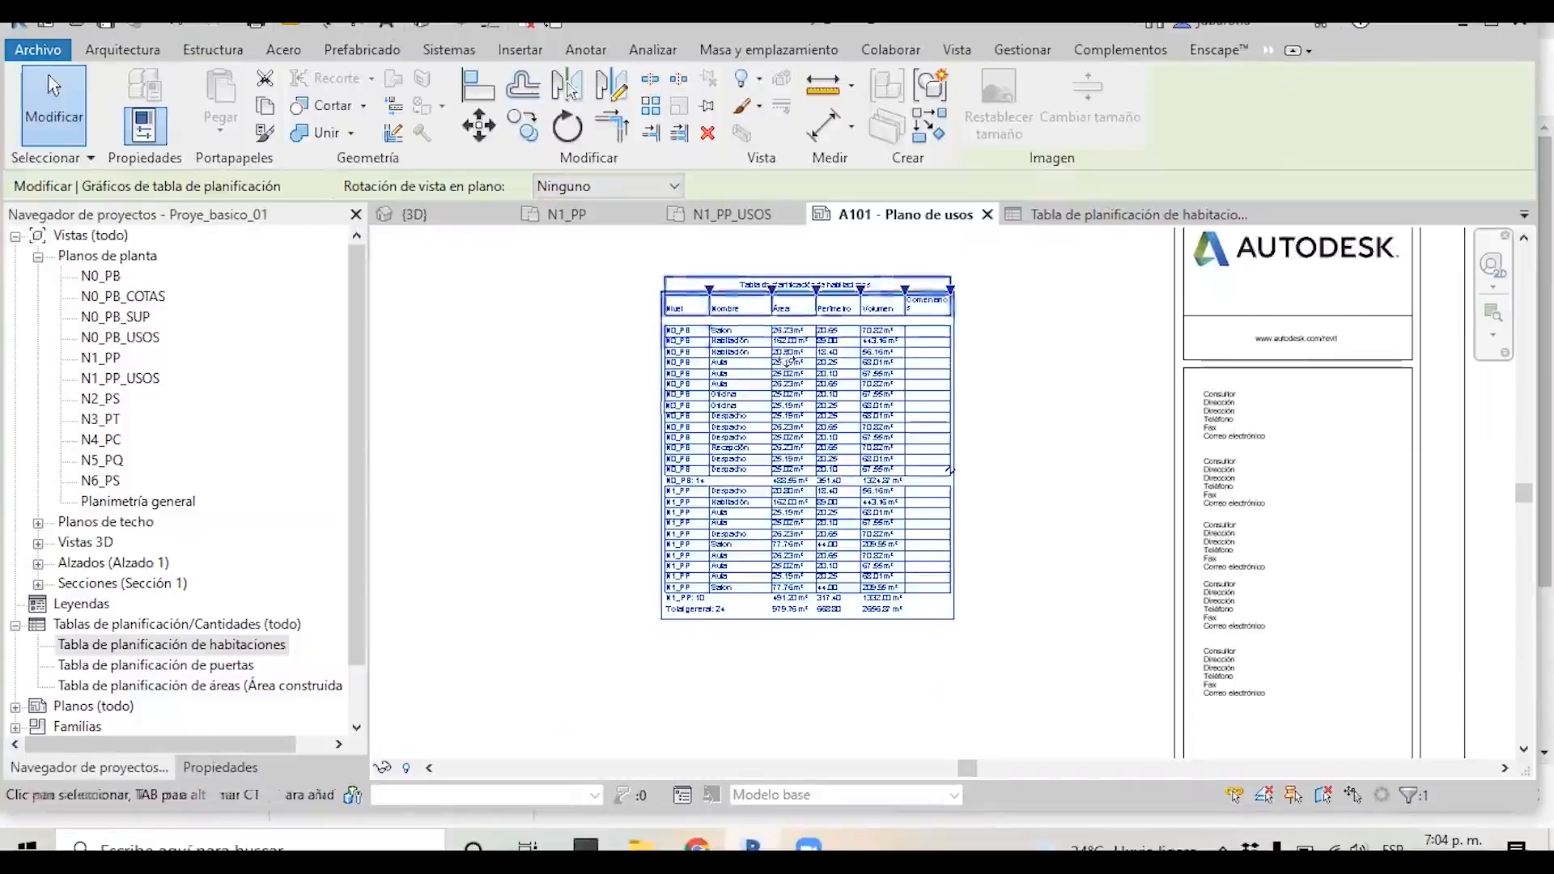
{"action": "key", "text": "Escape"}
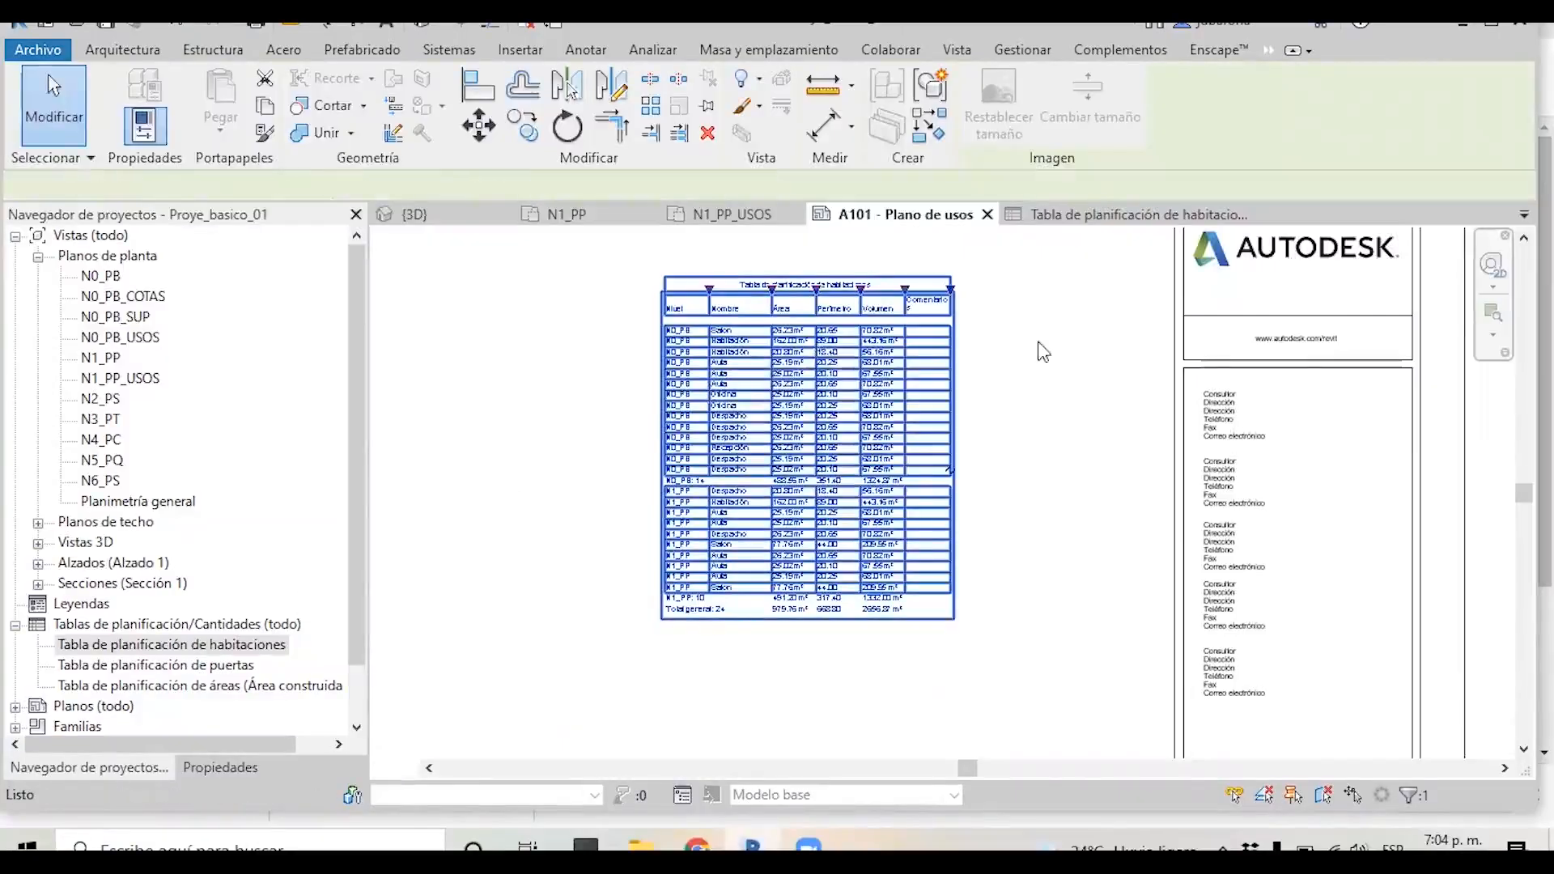
Open the room schedule from its table on the sheet to check the column widths, and return to sheet A101.
{"action": "double_click", "coordinate": [912, 480]}
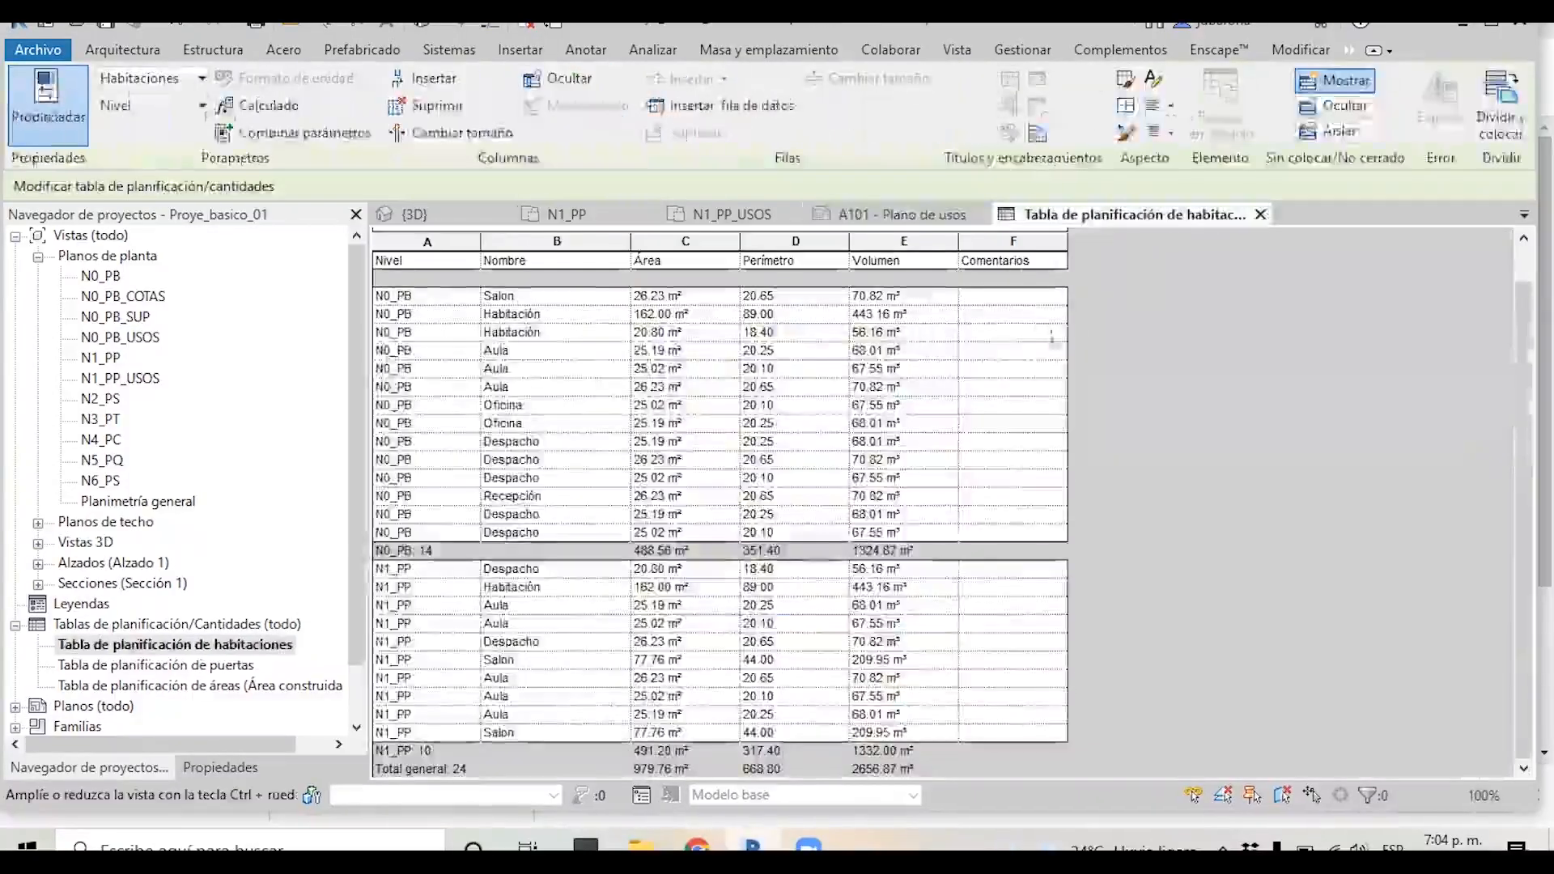
{"action": "left_click", "coordinate": [898, 214]}
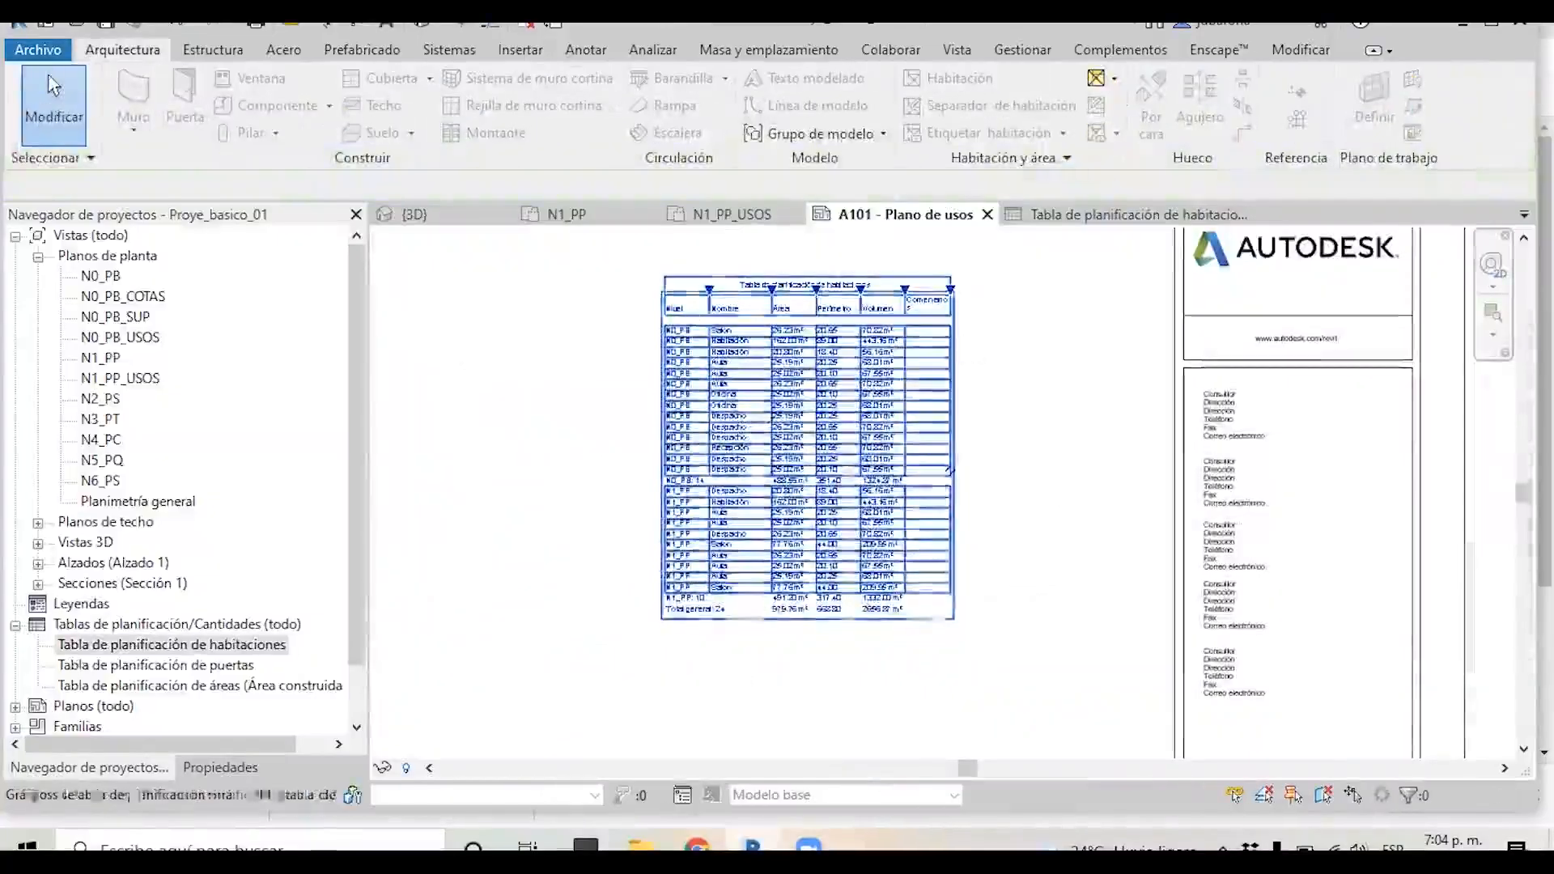
{"action": "scroll", "coordinate": [789, 506], "scroll_direction": "down", "scroll_amount": 3}
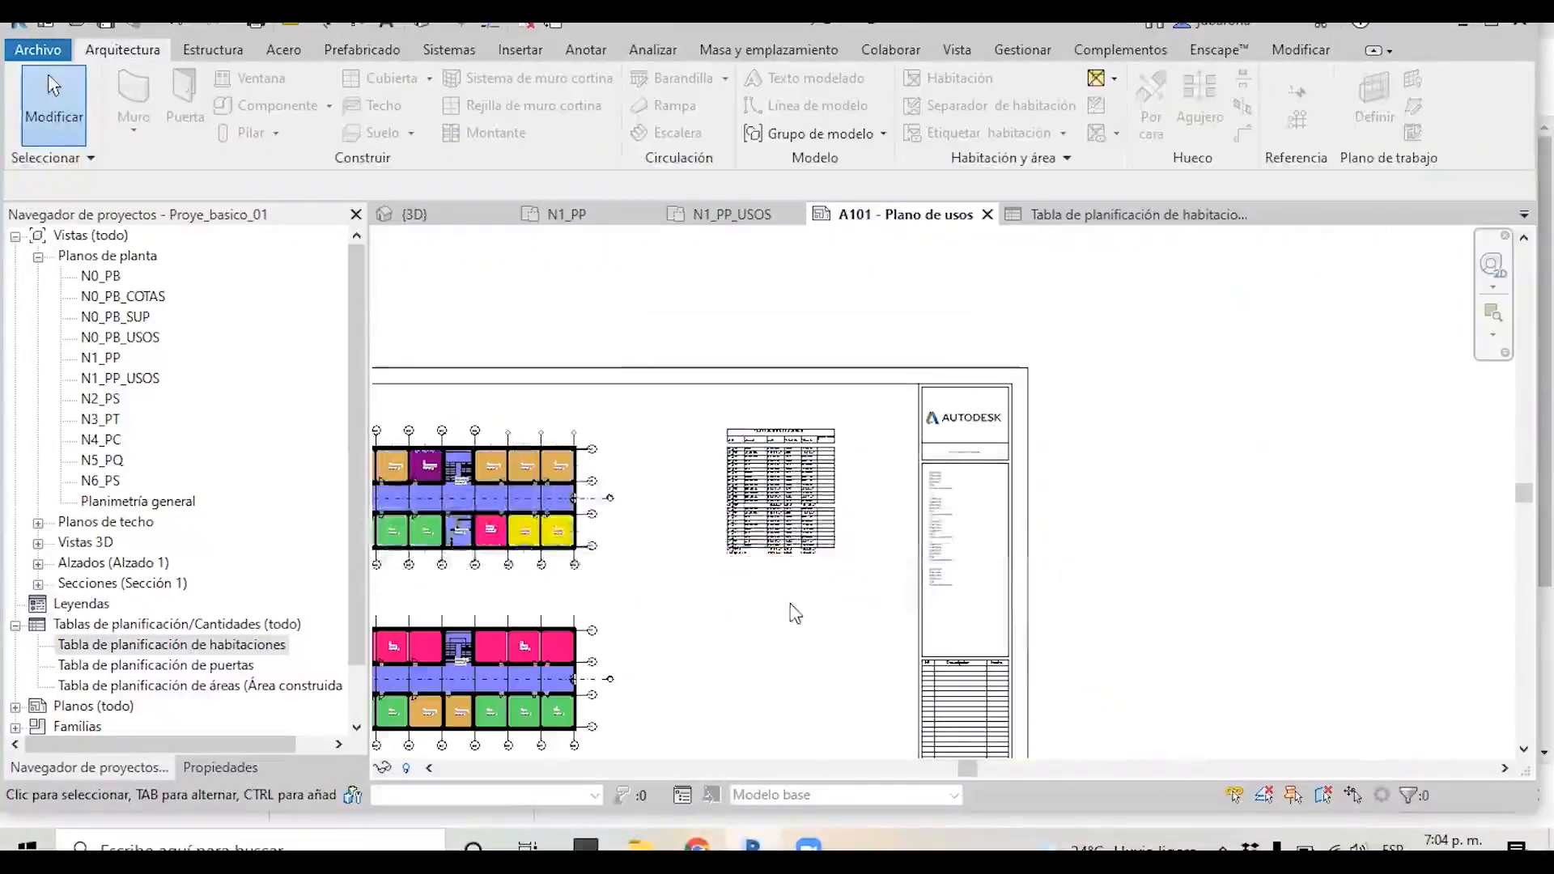
Move the room schedule slightly on sheet A101, keeping it between the upper floor plan and the title block.
{"action": "scroll", "coordinate": [773, 599], "scroll_direction": "up", "scroll_amount": 2}
{"action": "left_click", "coordinate": [769, 508]}
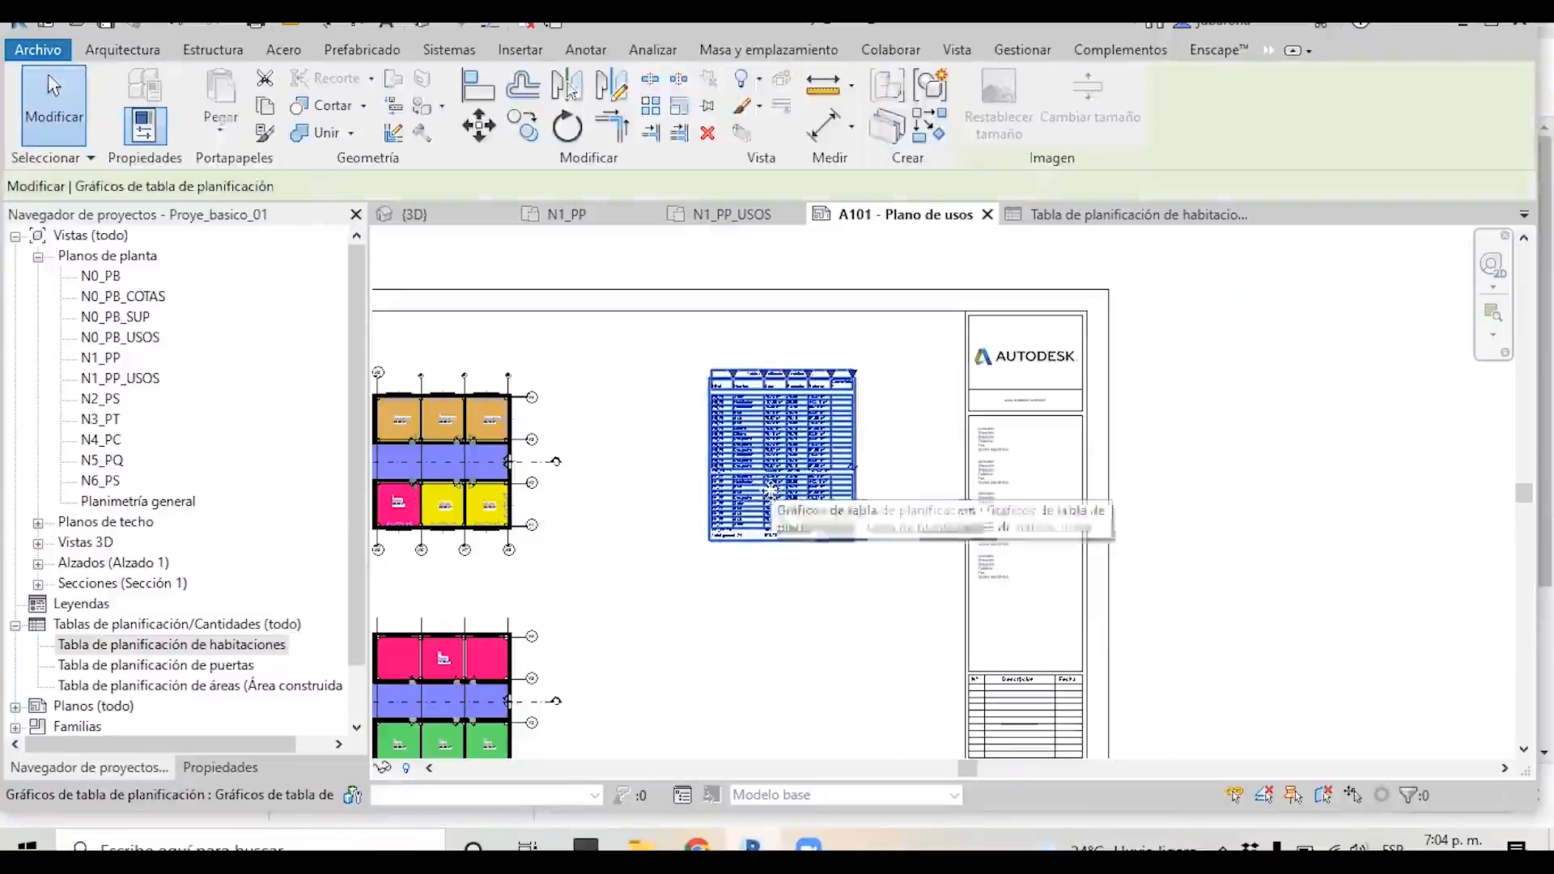
{"action": "left_click_drag", "start_coordinate": [797, 492], "coordinate": [740, 481]}
{"action": "left_click", "coordinate": [884, 447]}
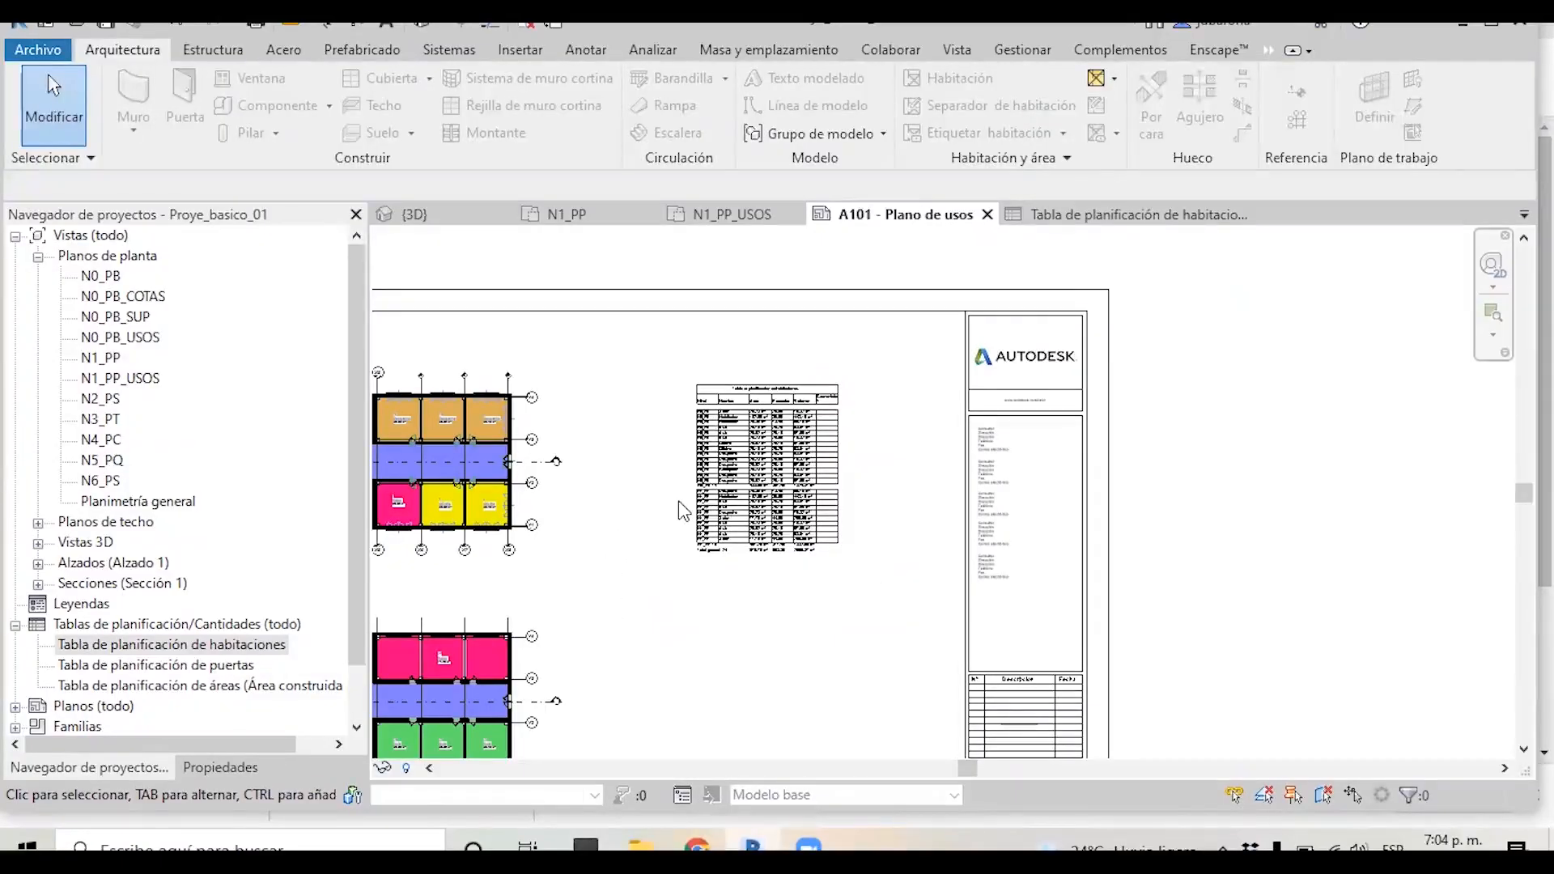
Examine the room schedule's rows and its placement within the overall layout of sheet A101.
{"action": "scroll", "coordinate": [678, 500], "scroll_direction": "up", "scroll_amount": 4}
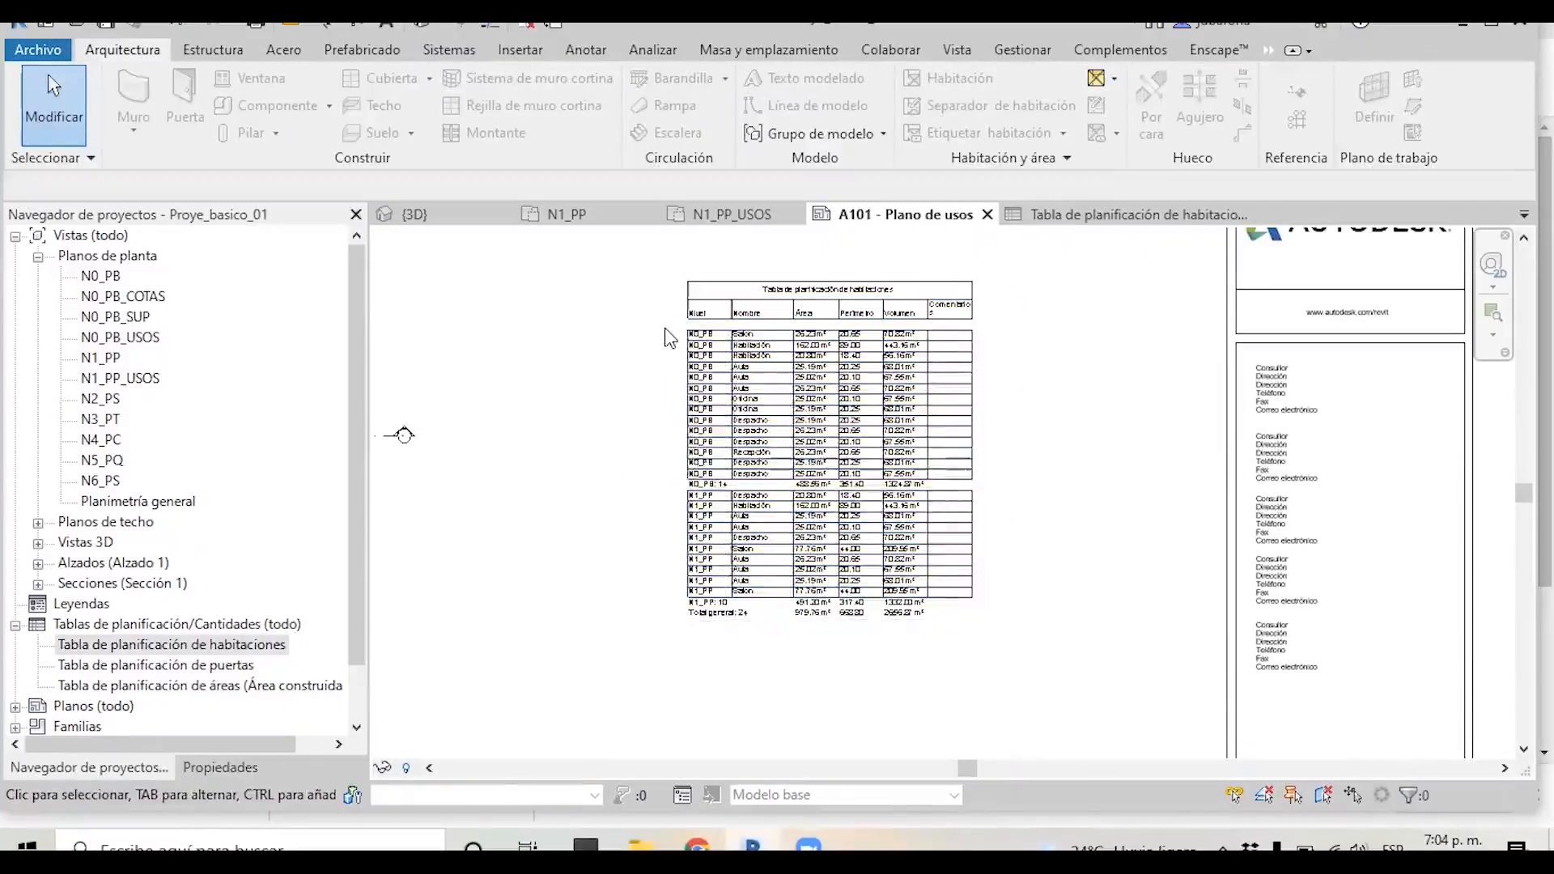
{"action": "scroll", "coordinate": [669, 336], "scroll_direction": "down", "scroll_amount": 1}
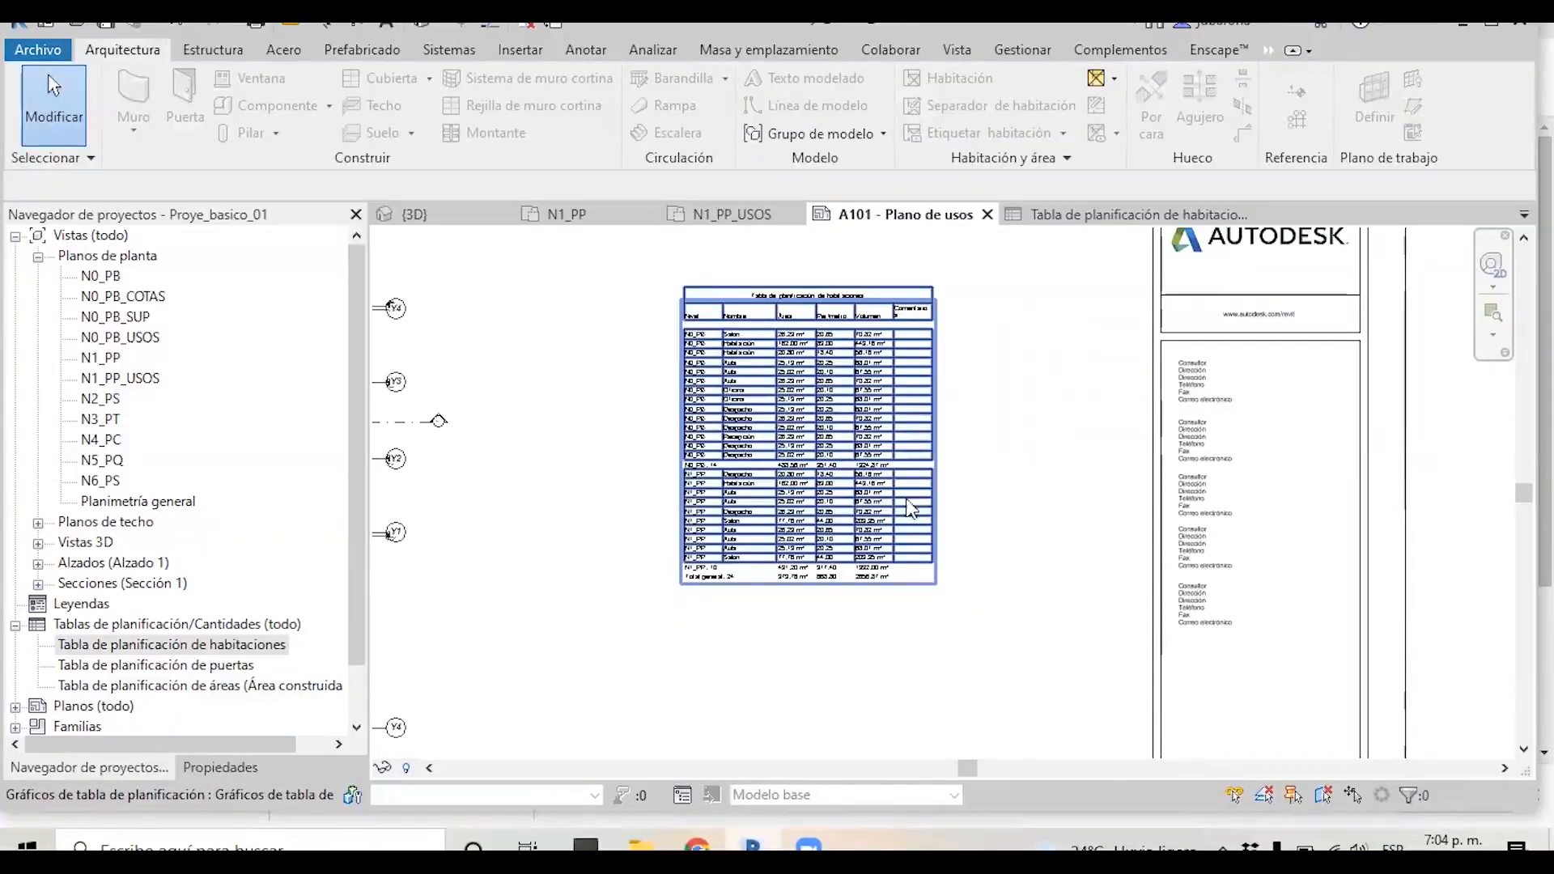
{"action": "scroll", "coordinate": [750, 279], "scroll_direction": "down", "scroll_amount": 3}
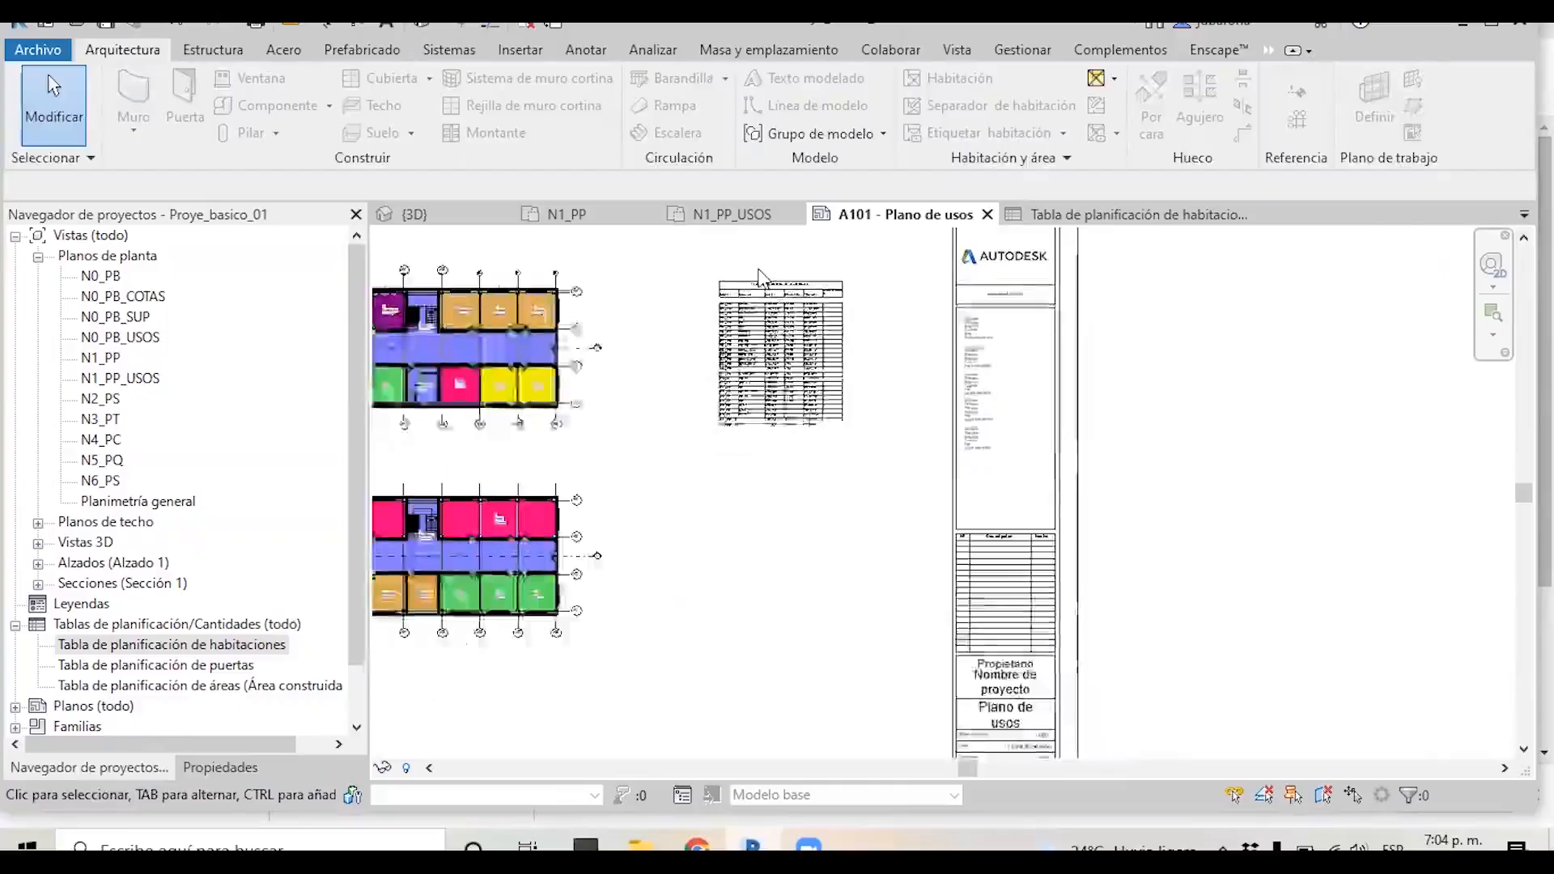
{"action": "scroll", "coordinate": [760, 277], "scroll_direction": "down", "scroll_amount": 2}
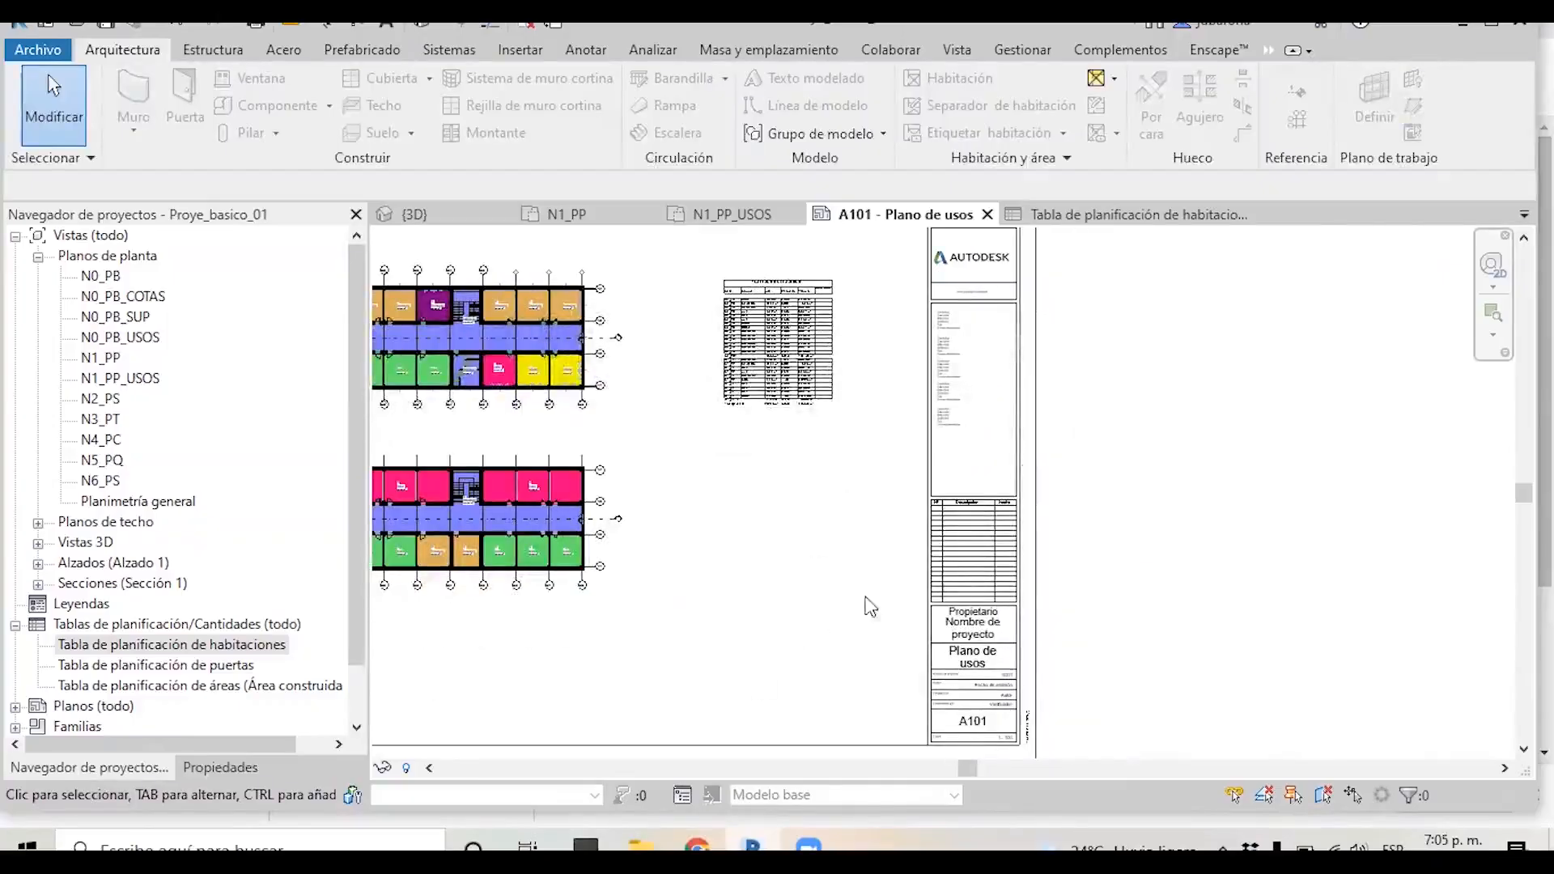
{"action": "scroll", "coordinate": [1168, 352], "scroll_direction": "down", "scroll_amount": 2}
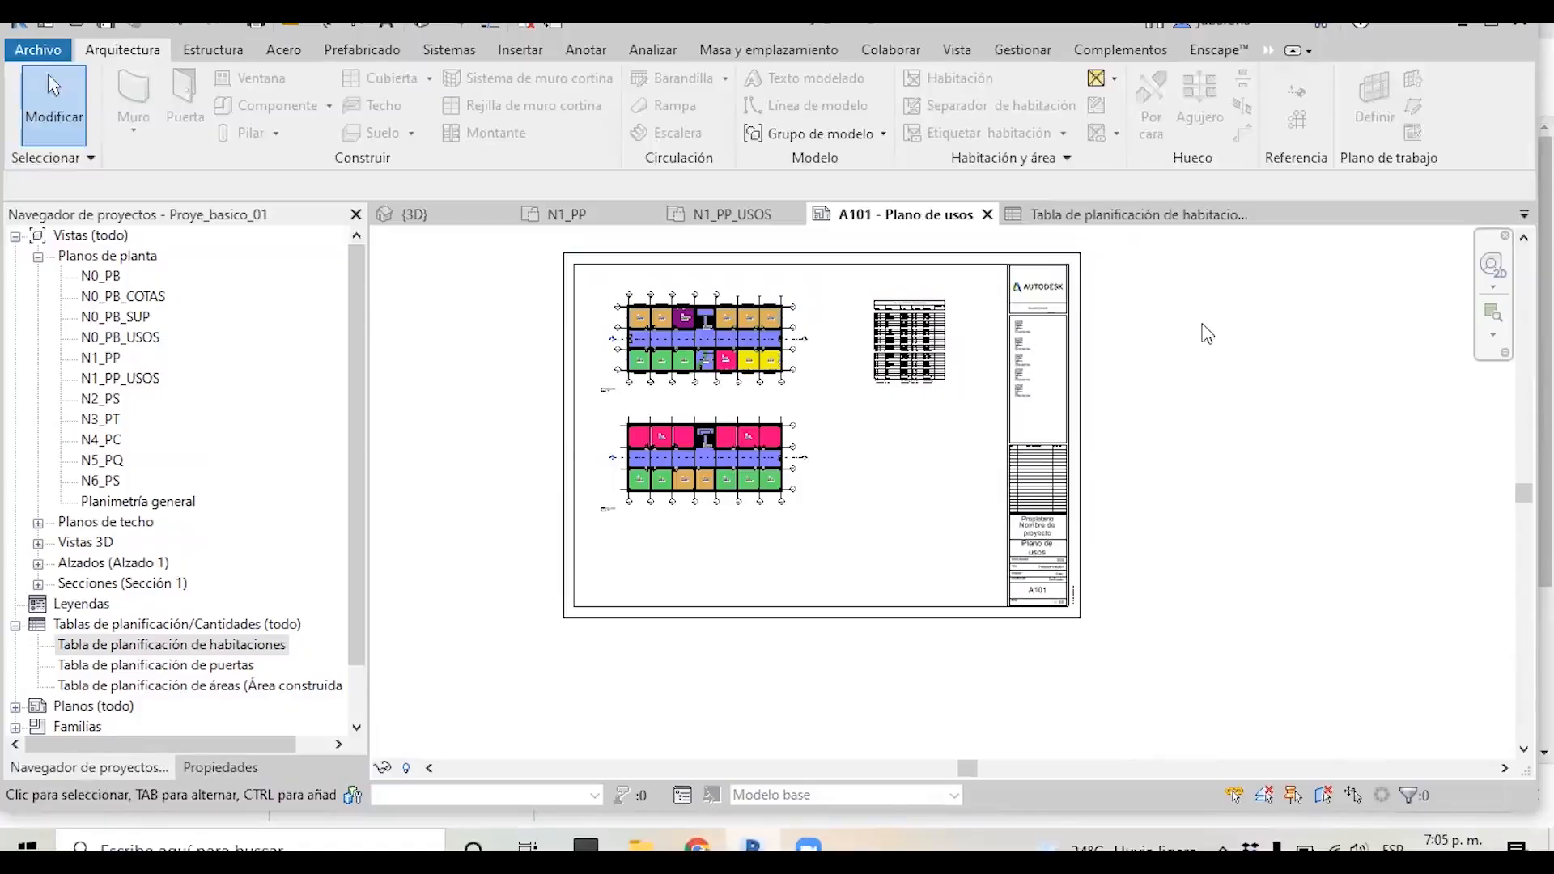
{"action": "scroll", "coordinate": [943, 240], "scroll_direction": "up", "scroll_amount": 2}
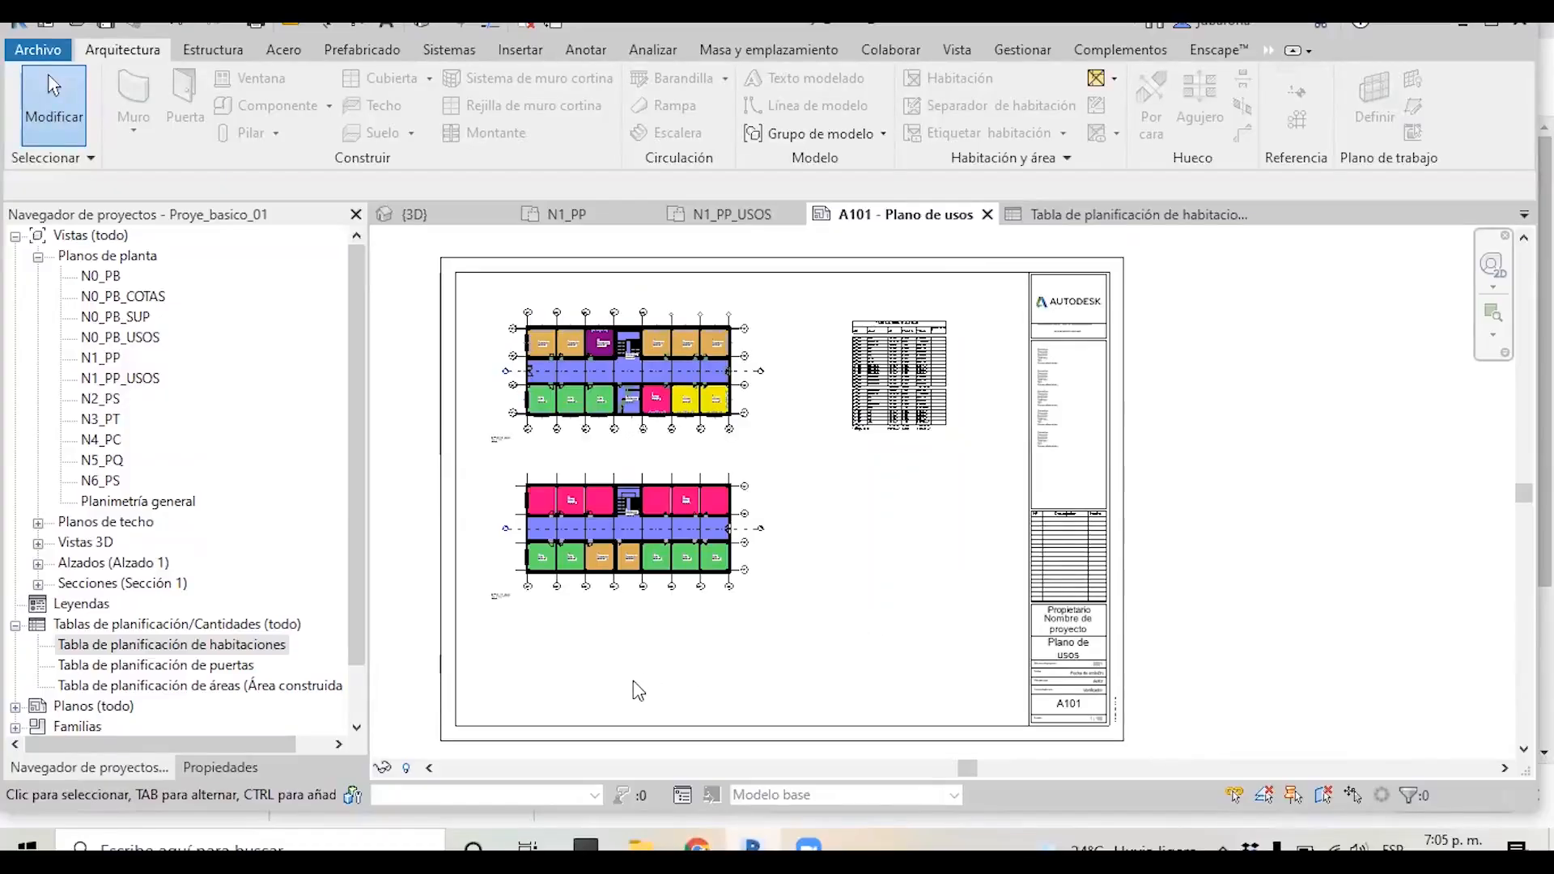
Open floor plan N0_PB_SUP and create an area plan of type Área construida bruta for level N0_PB.
{"action": "left_click", "coordinate": [134, 317]}
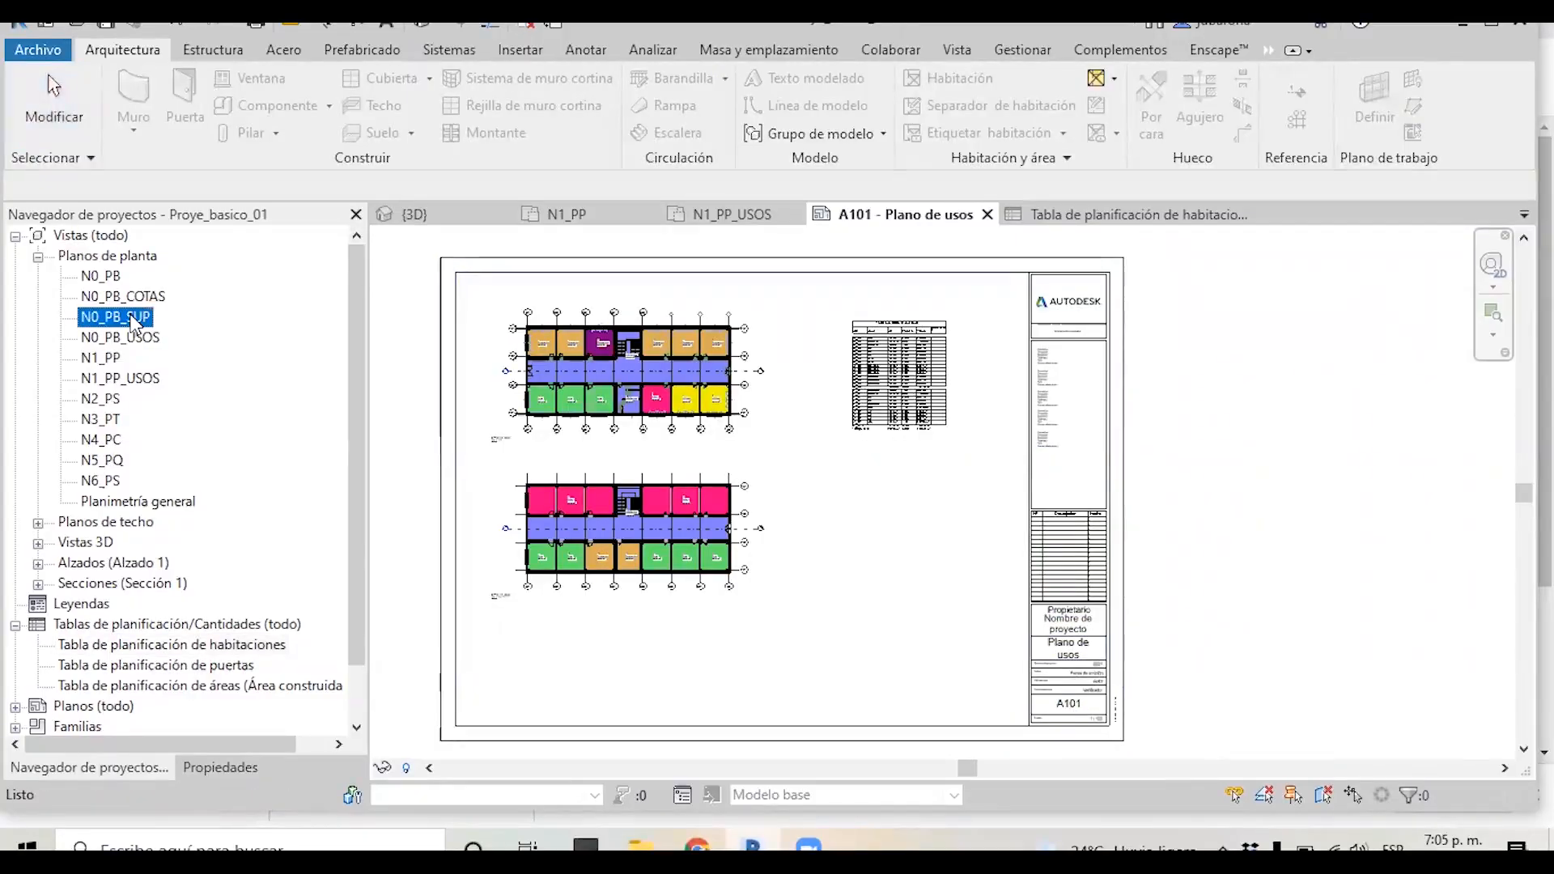
{"action": "double_click", "coordinate": [135, 318]}
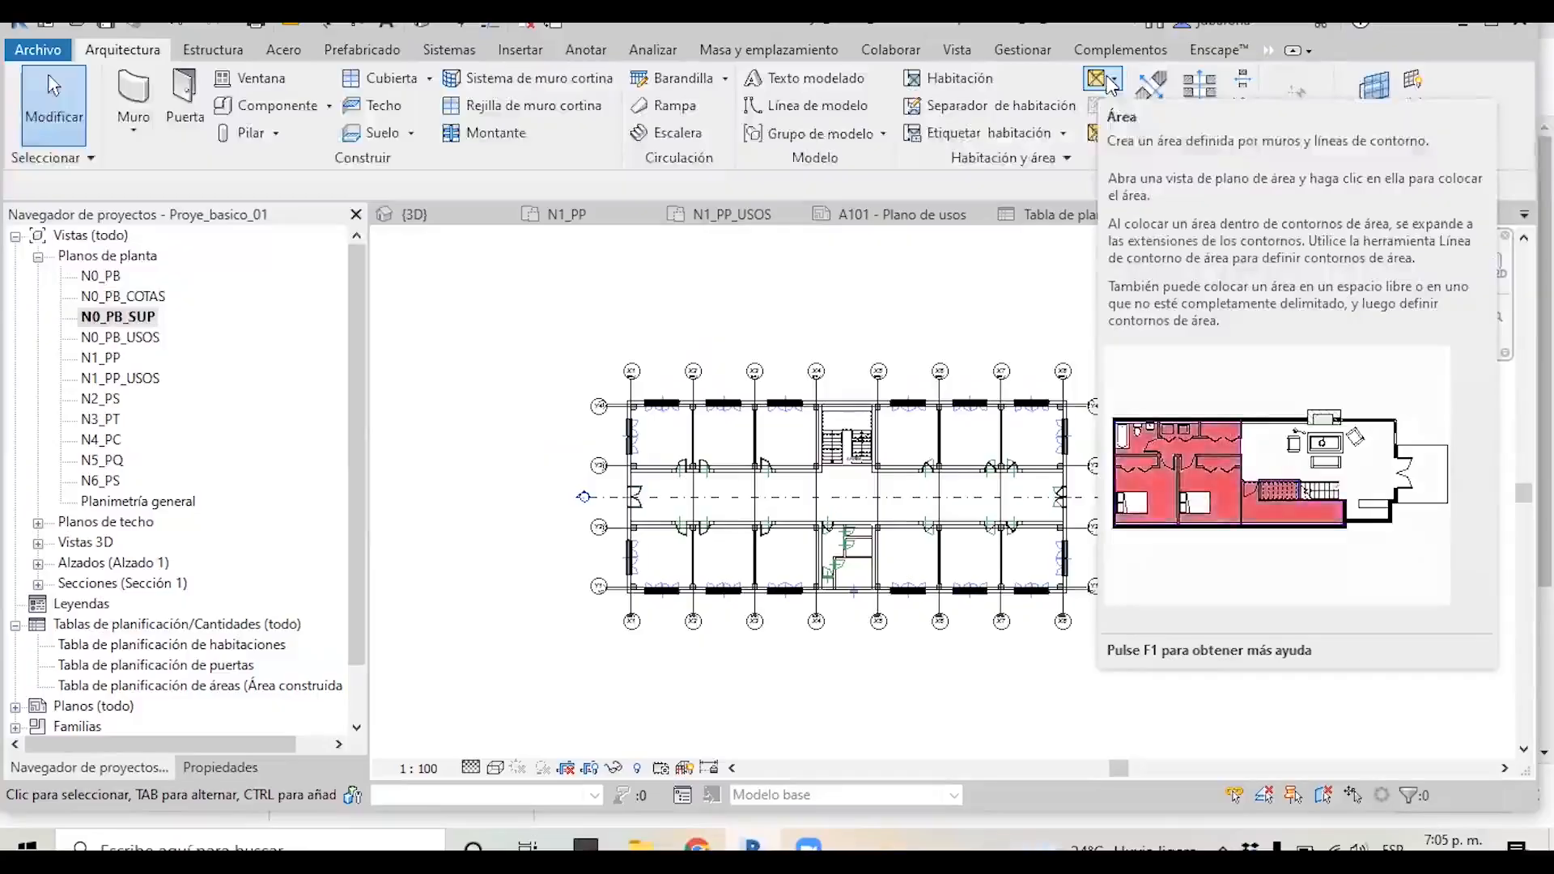
{"action": "left_click", "coordinate": [1111, 81]}
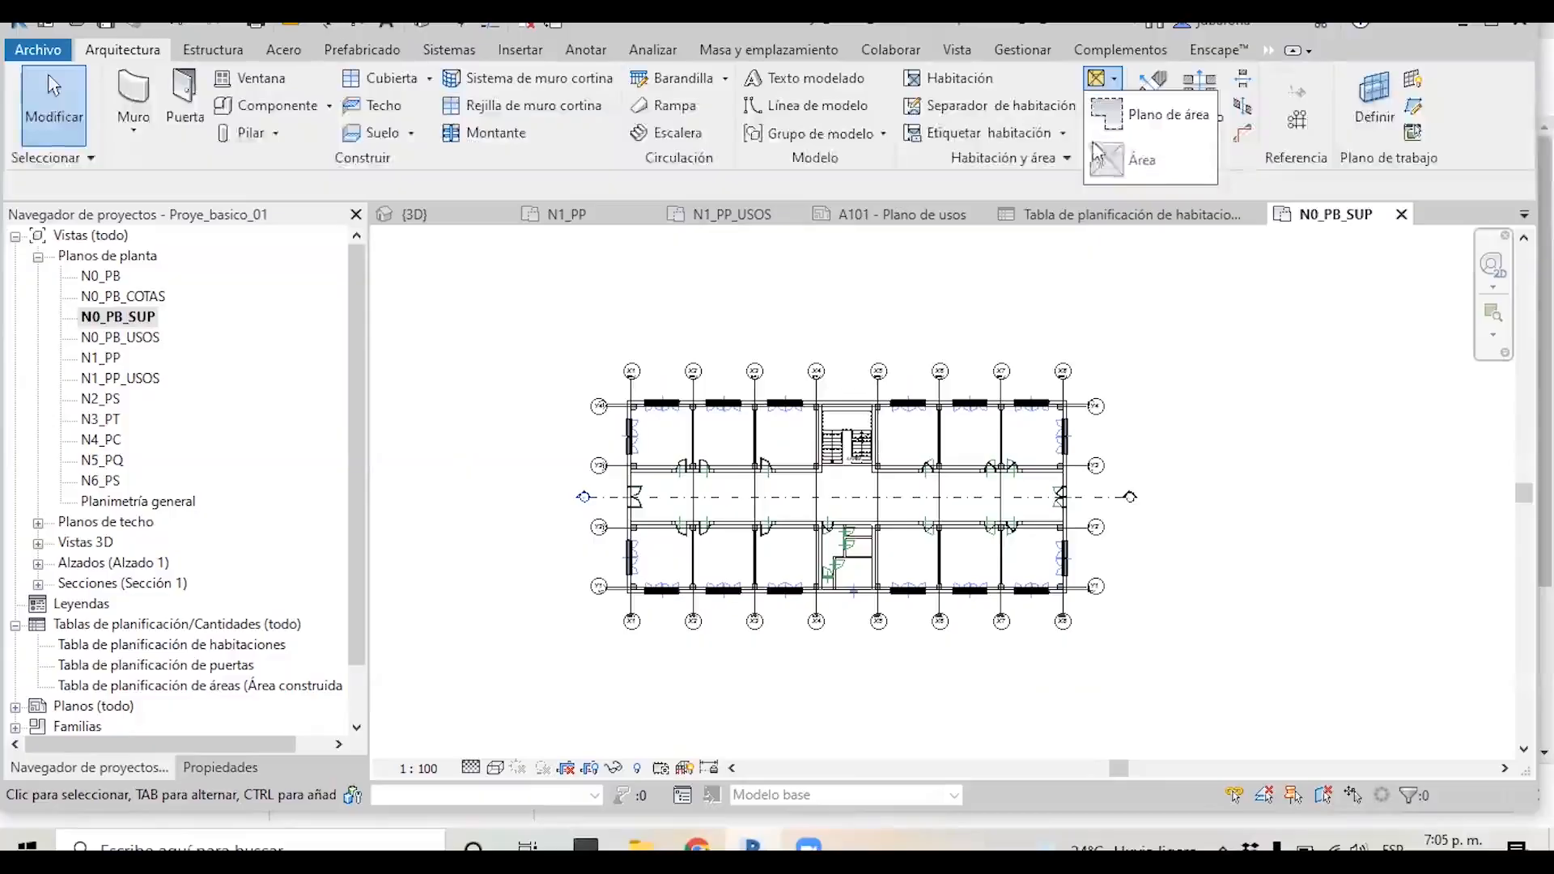
{"action": "left_click", "coordinate": [1186, 132]}
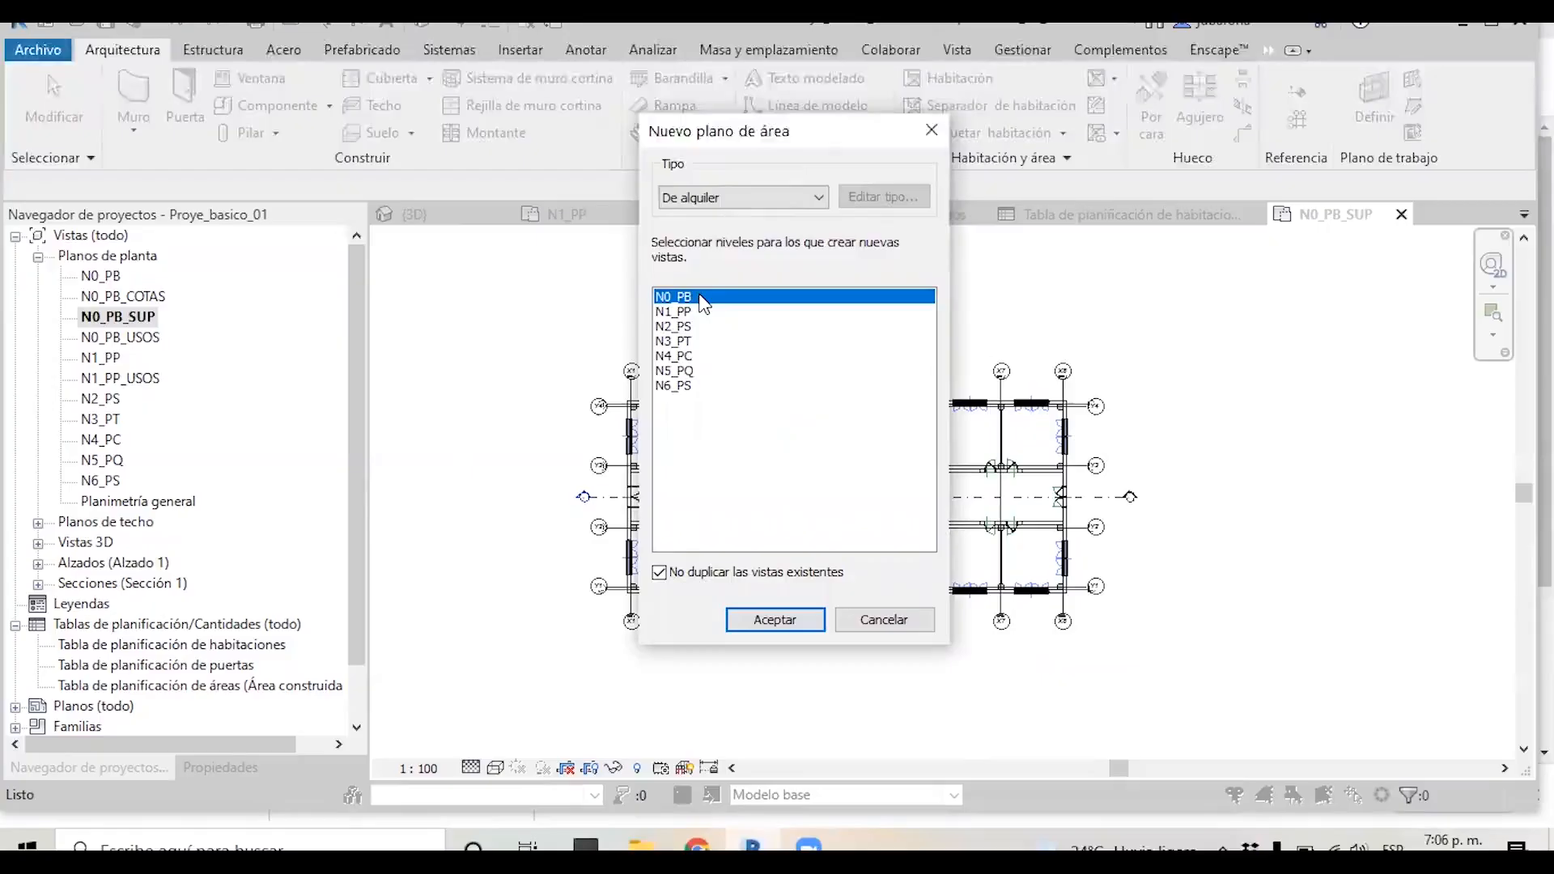
{"action": "left_click", "coordinate": [745, 200]}
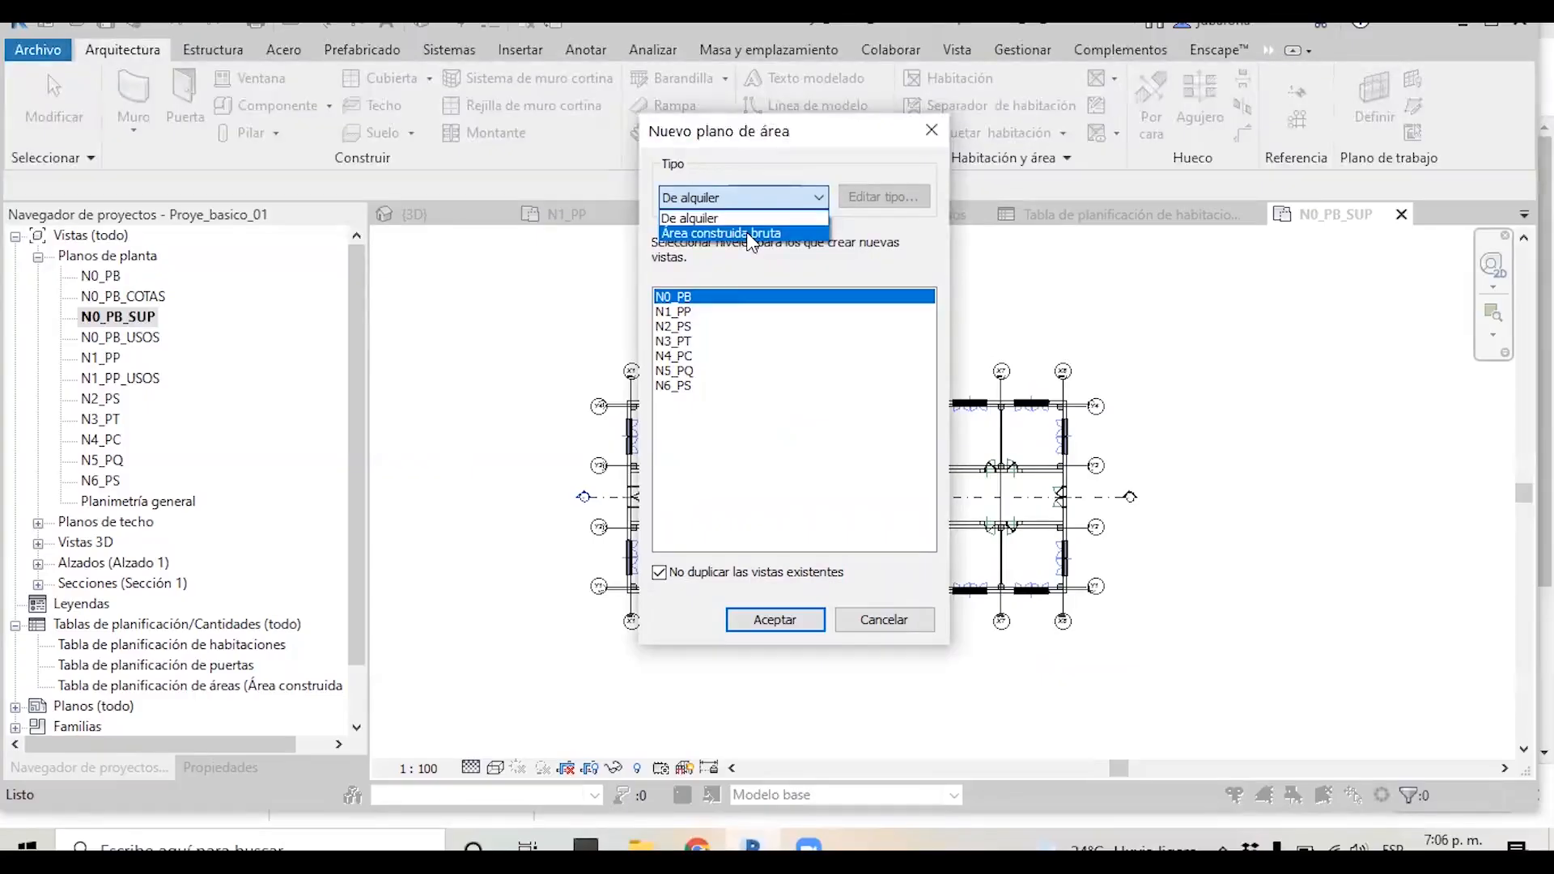
{"action": "left_click", "coordinate": [752, 234]}
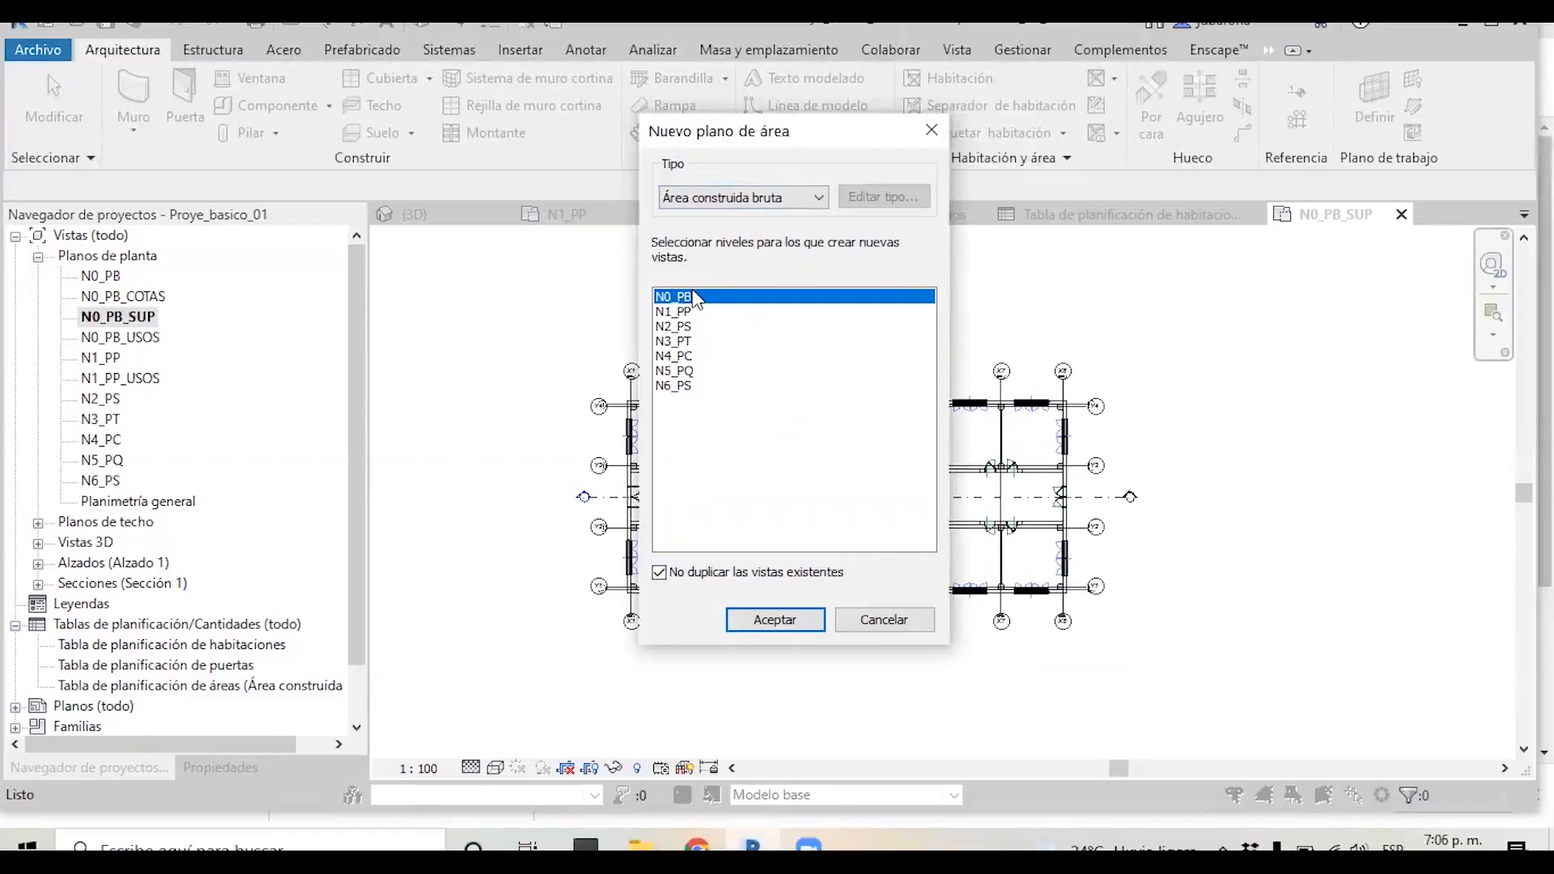
{"action": "left_click", "coordinate": [771, 619]}
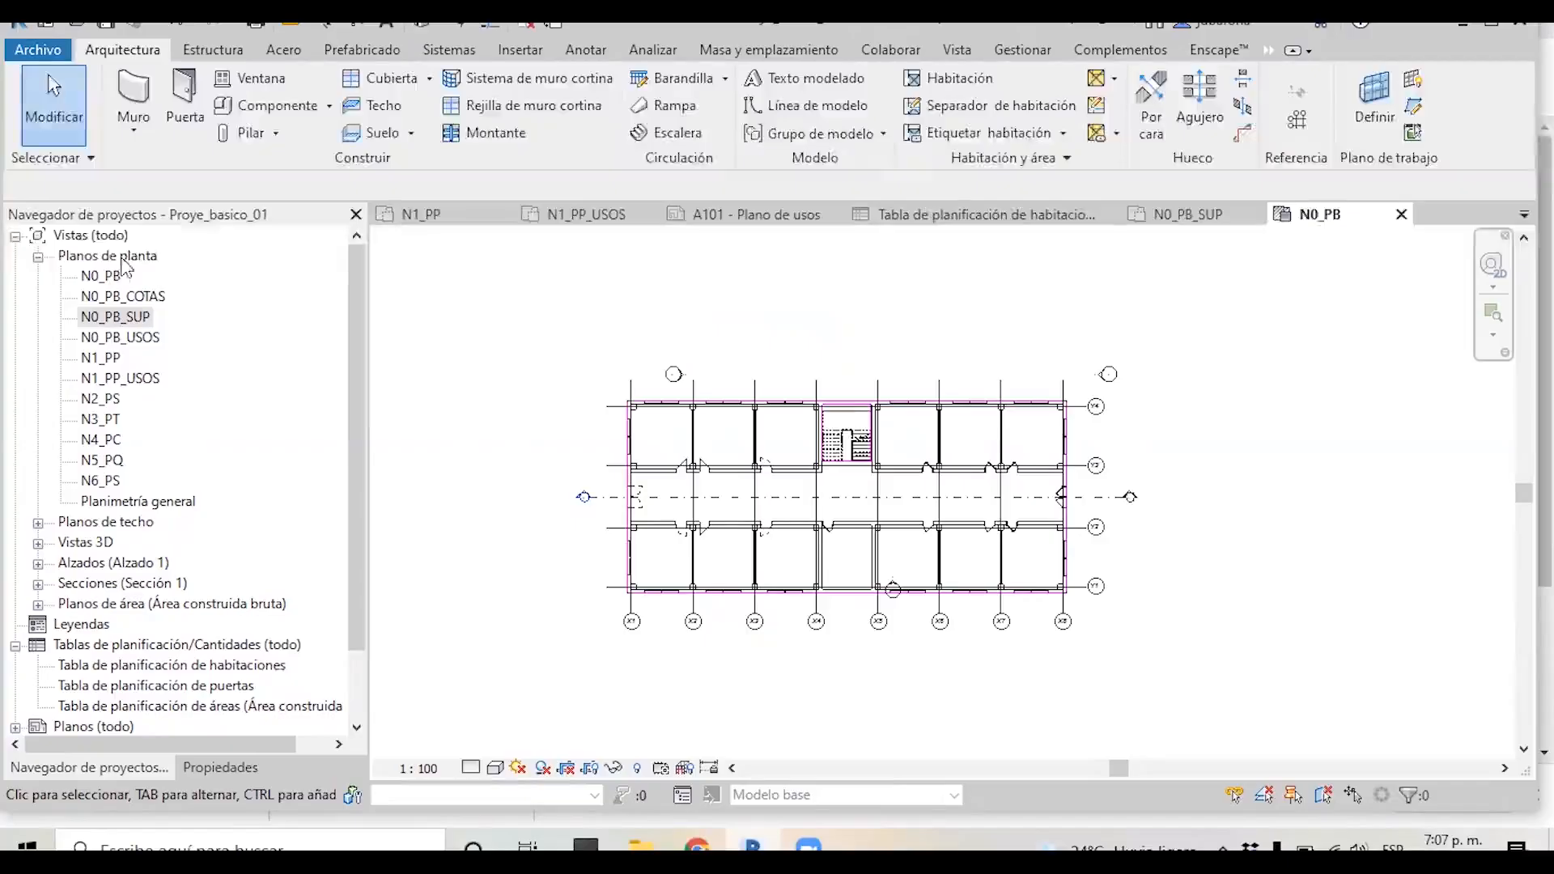
Collapse the floor plans list, locate N0_PB under Planos de área (Área construida bruta) and inspect its area boundaries.
{"action": "left_click", "coordinate": [39, 257]}
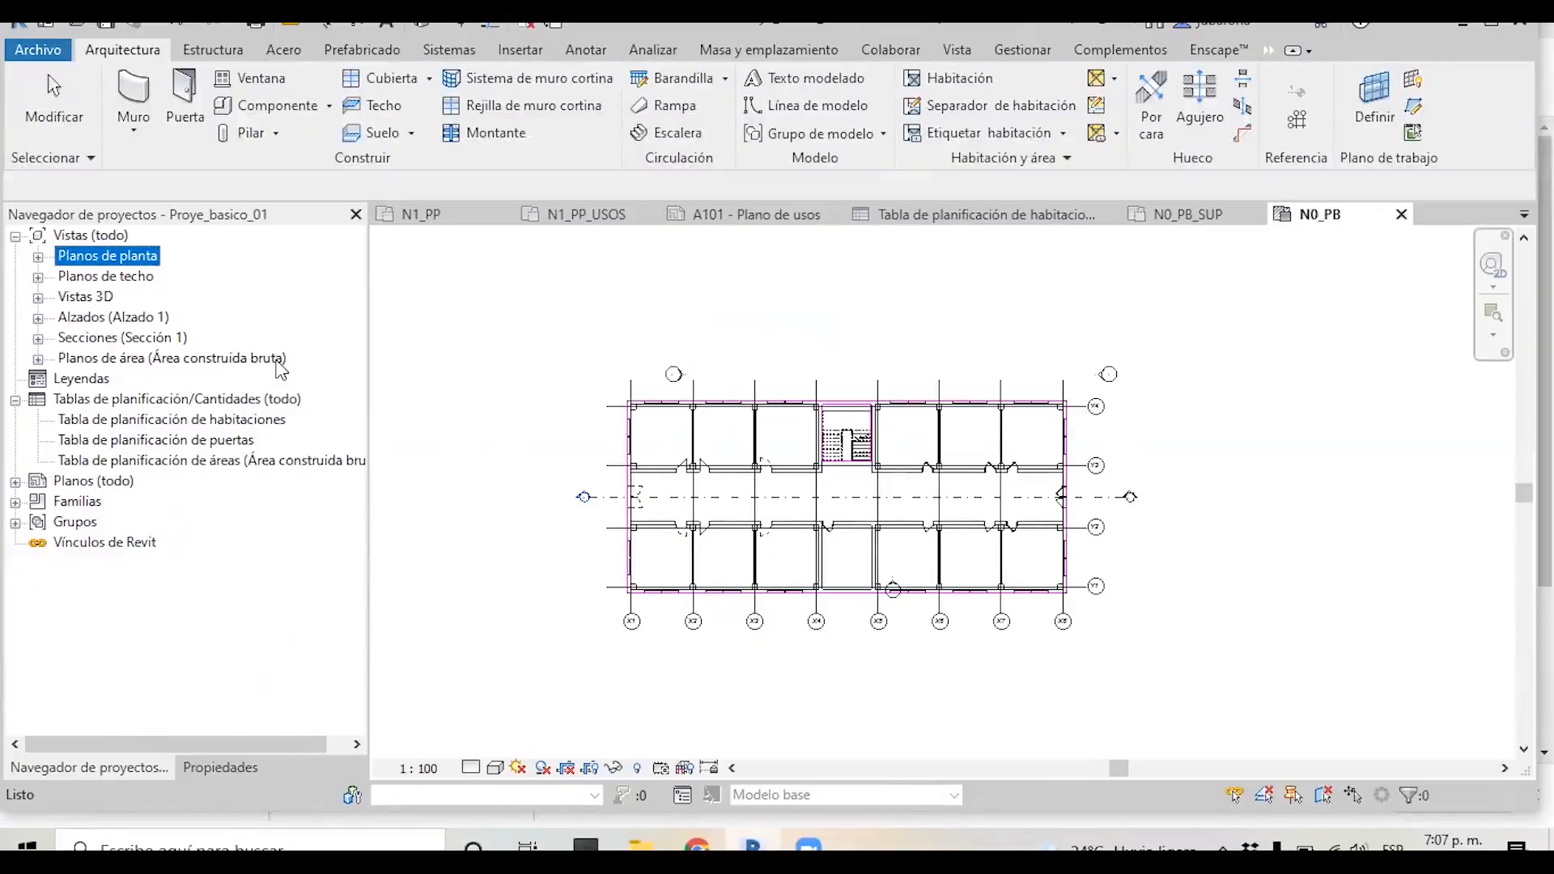
{"action": "left_click", "coordinate": [38, 360]}
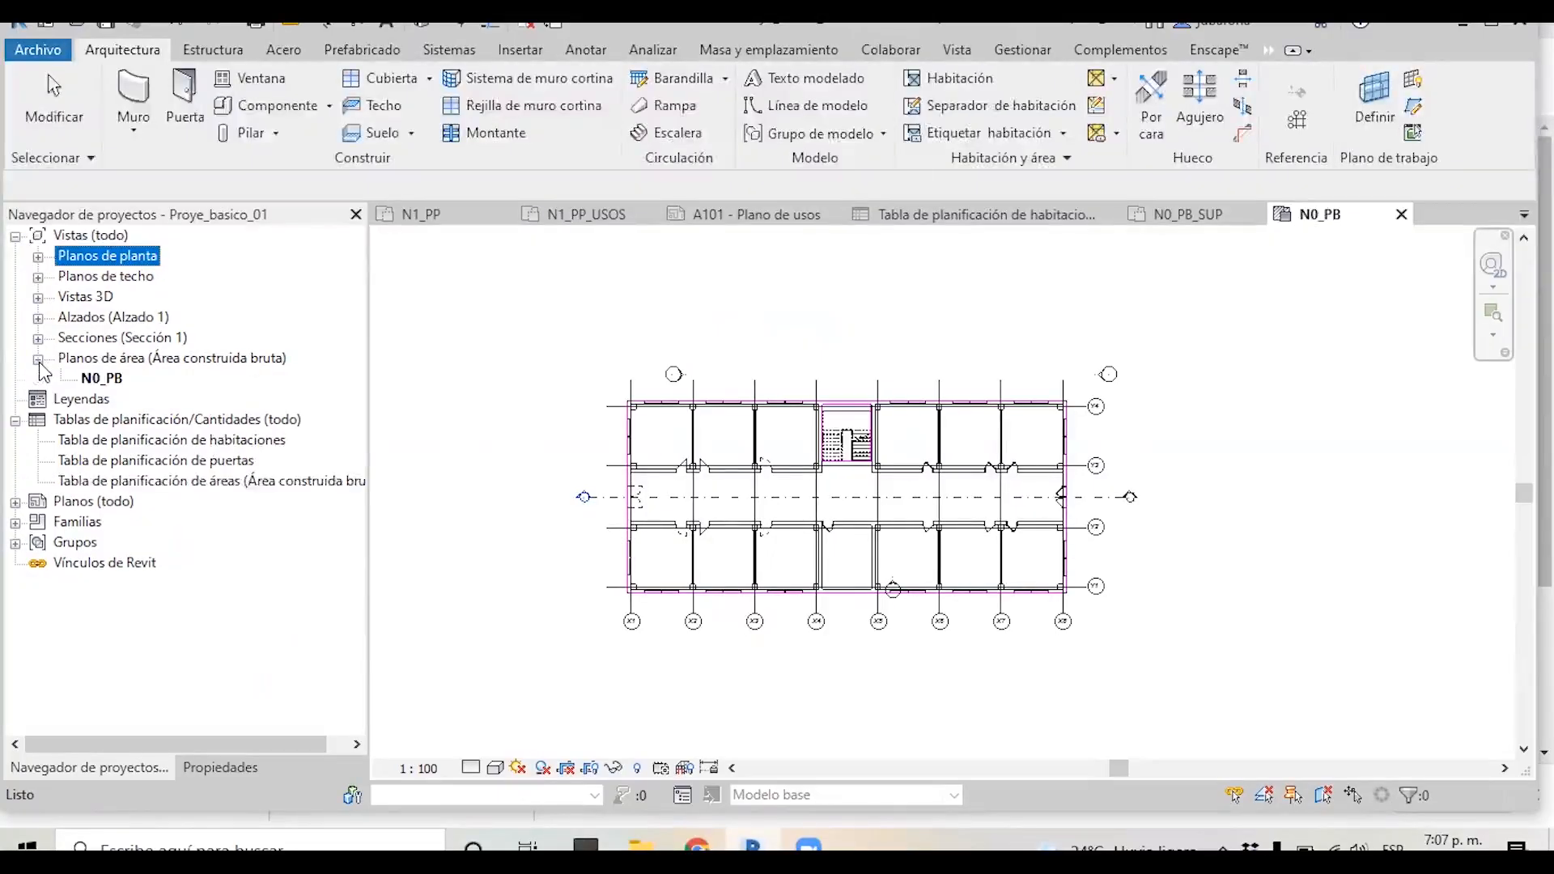
{"action": "left_click", "coordinate": [85, 378]}
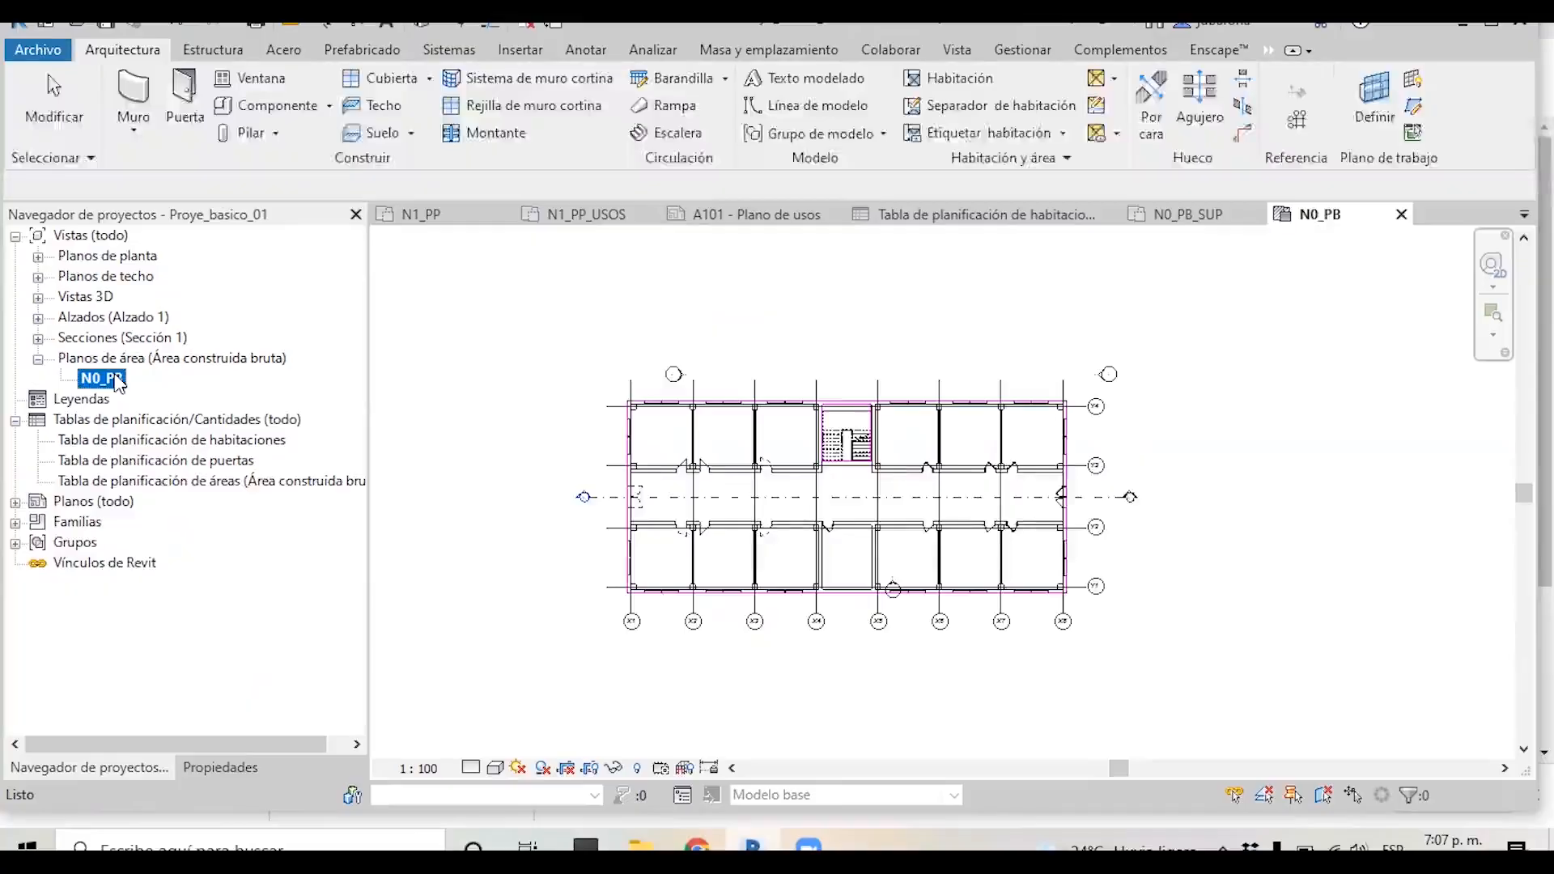
{"action": "scroll", "coordinate": [929, 511], "scroll_direction": "up", "scroll_amount": 1}
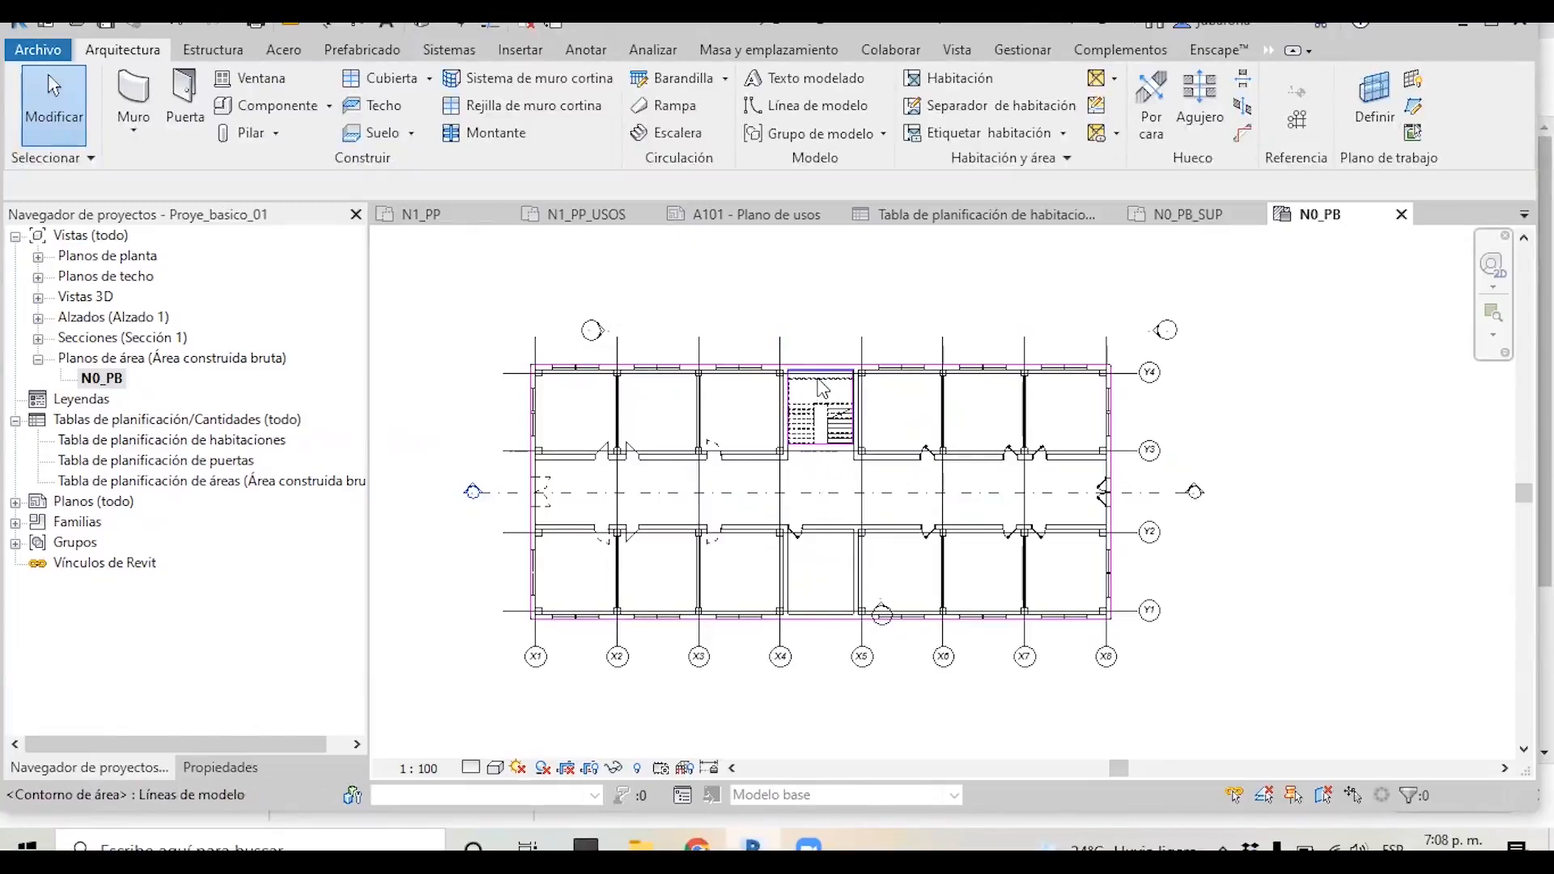
Tag the N0_PB gross built area with a horizontal area tag without leader at the centre of the corridor.
{"action": "left_click", "coordinate": [840, 505]}
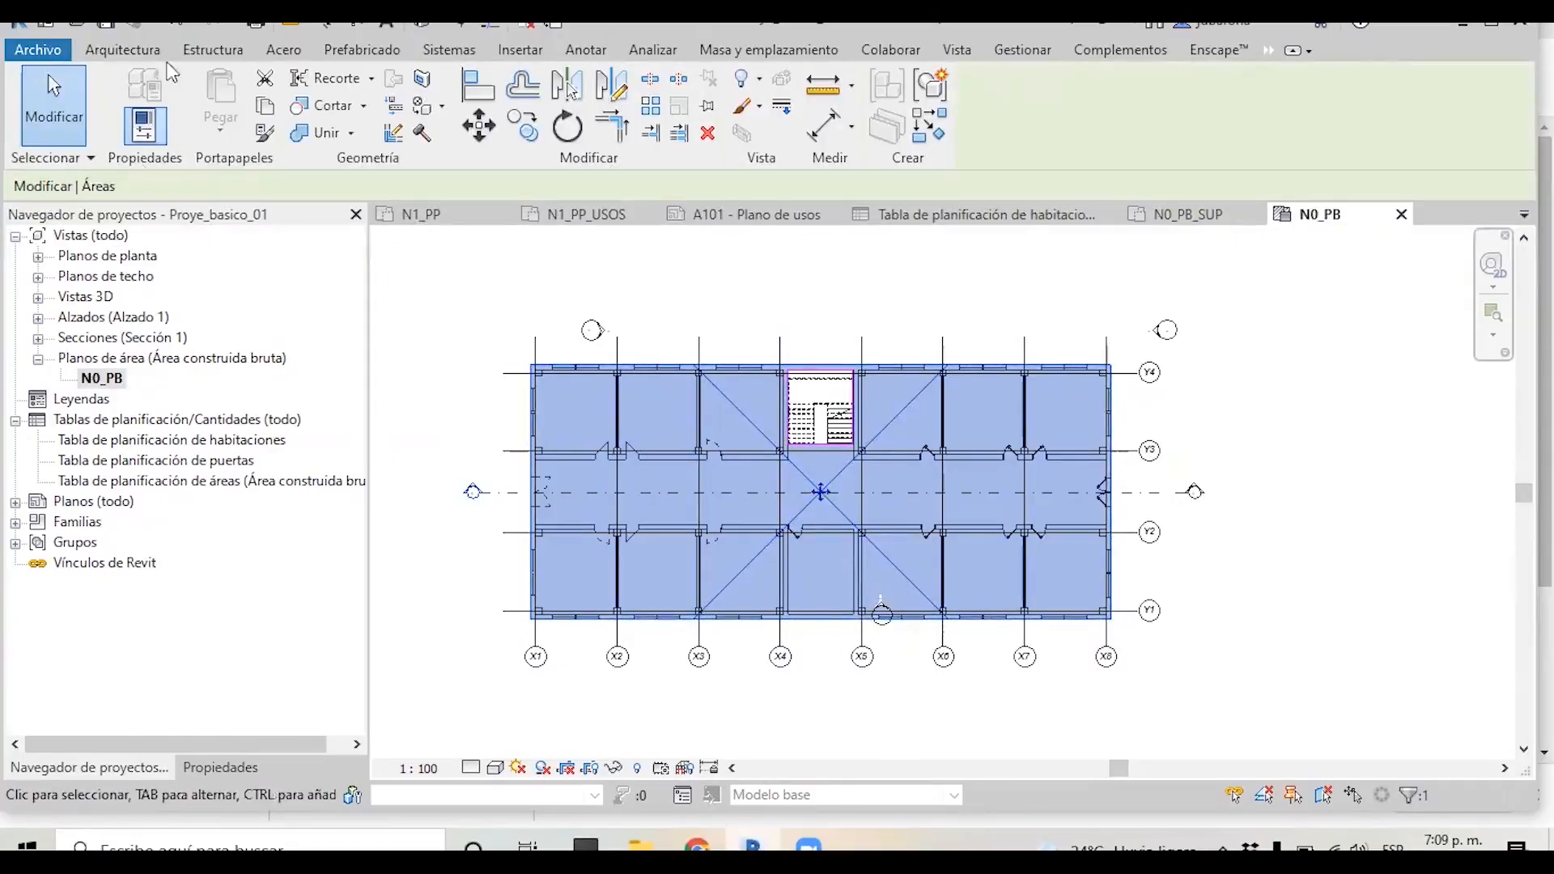
{"action": "left_click", "coordinate": [122, 51]}
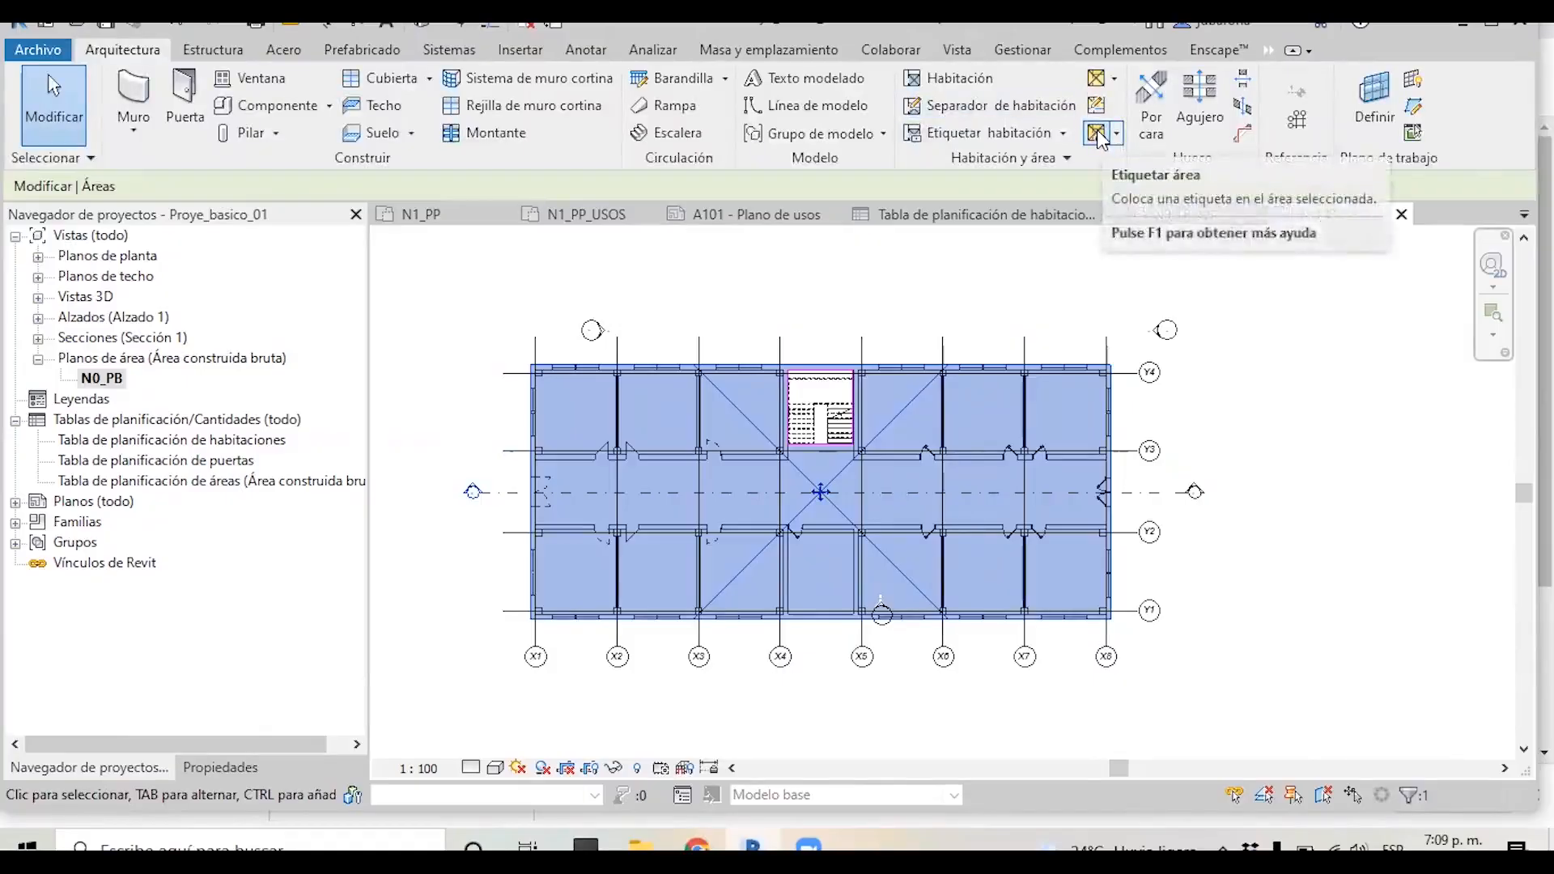
{"action": "left_click", "coordinate": [1098, 135]}
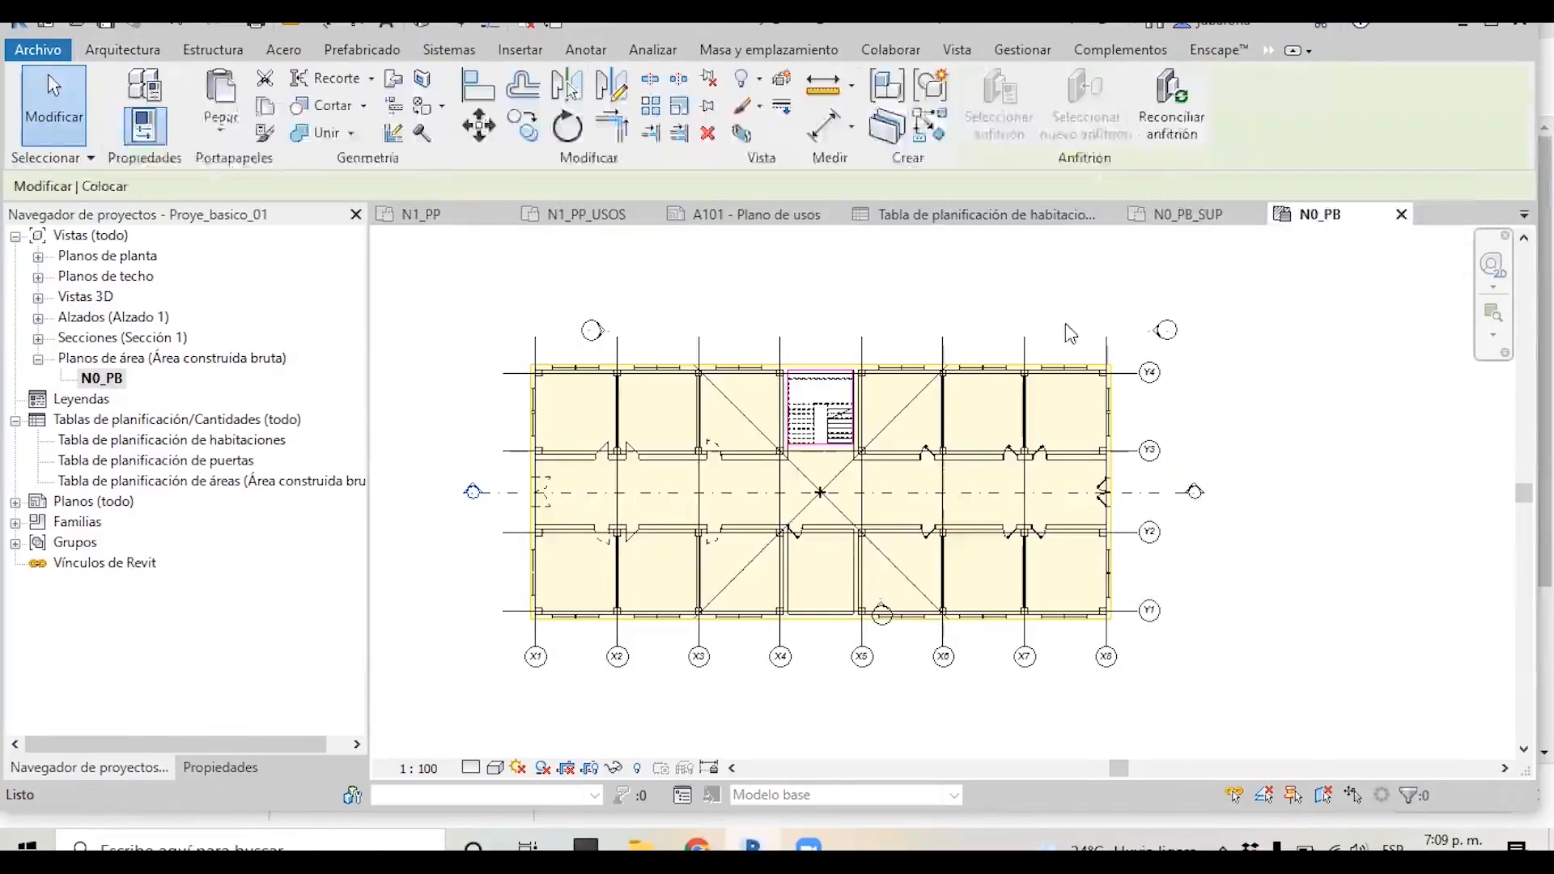
{"action": "left_click", "coordinate": [819, 495]}
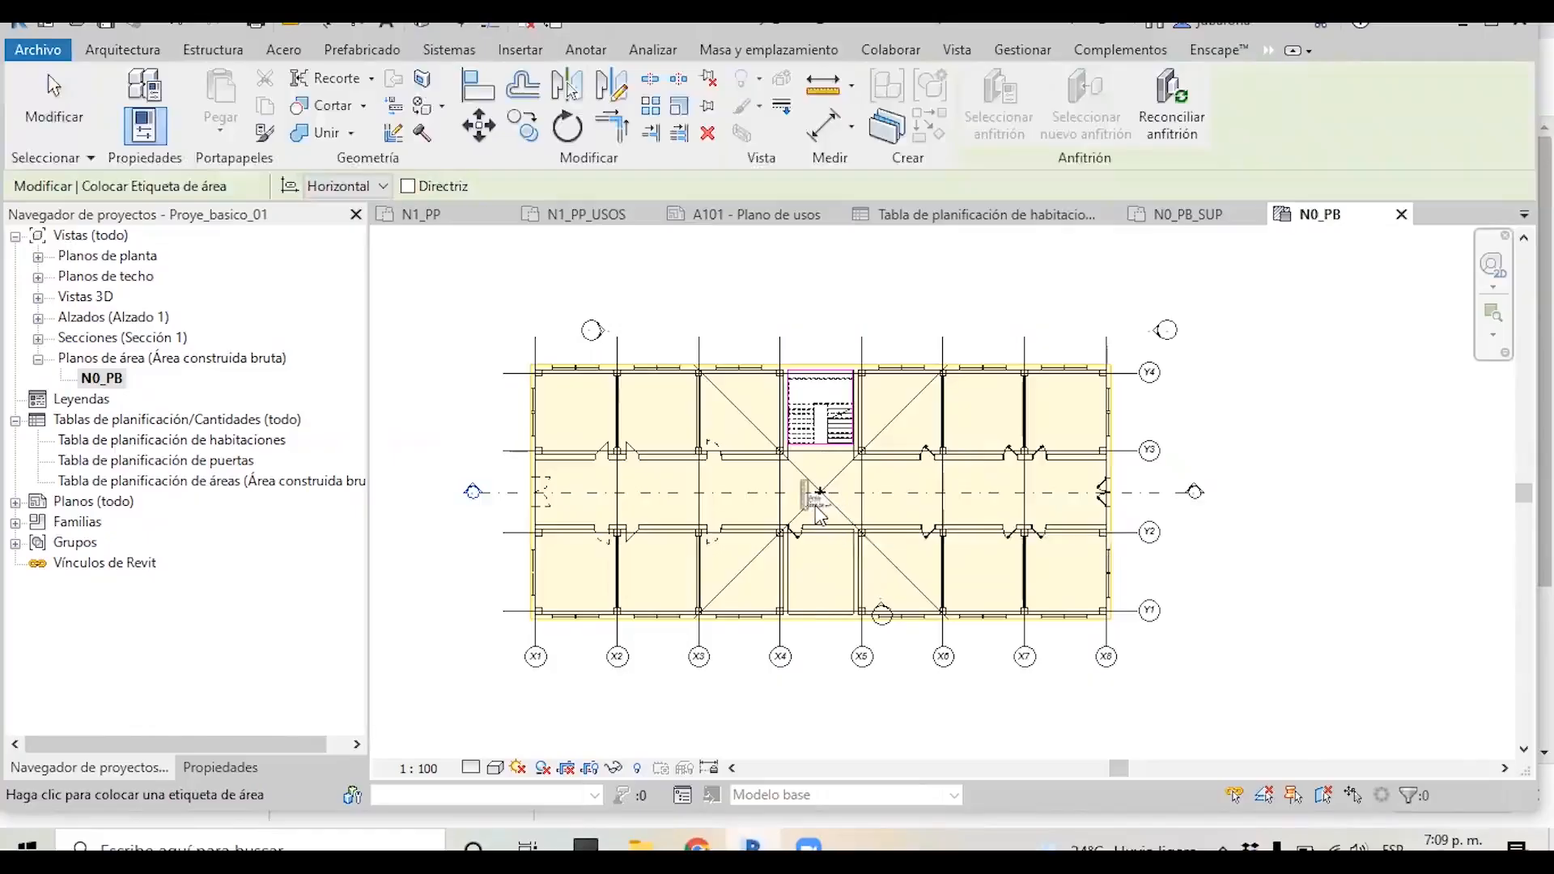
{"action": "key", "text": "Escape"}
{"action": "key", "text": "Escape"}
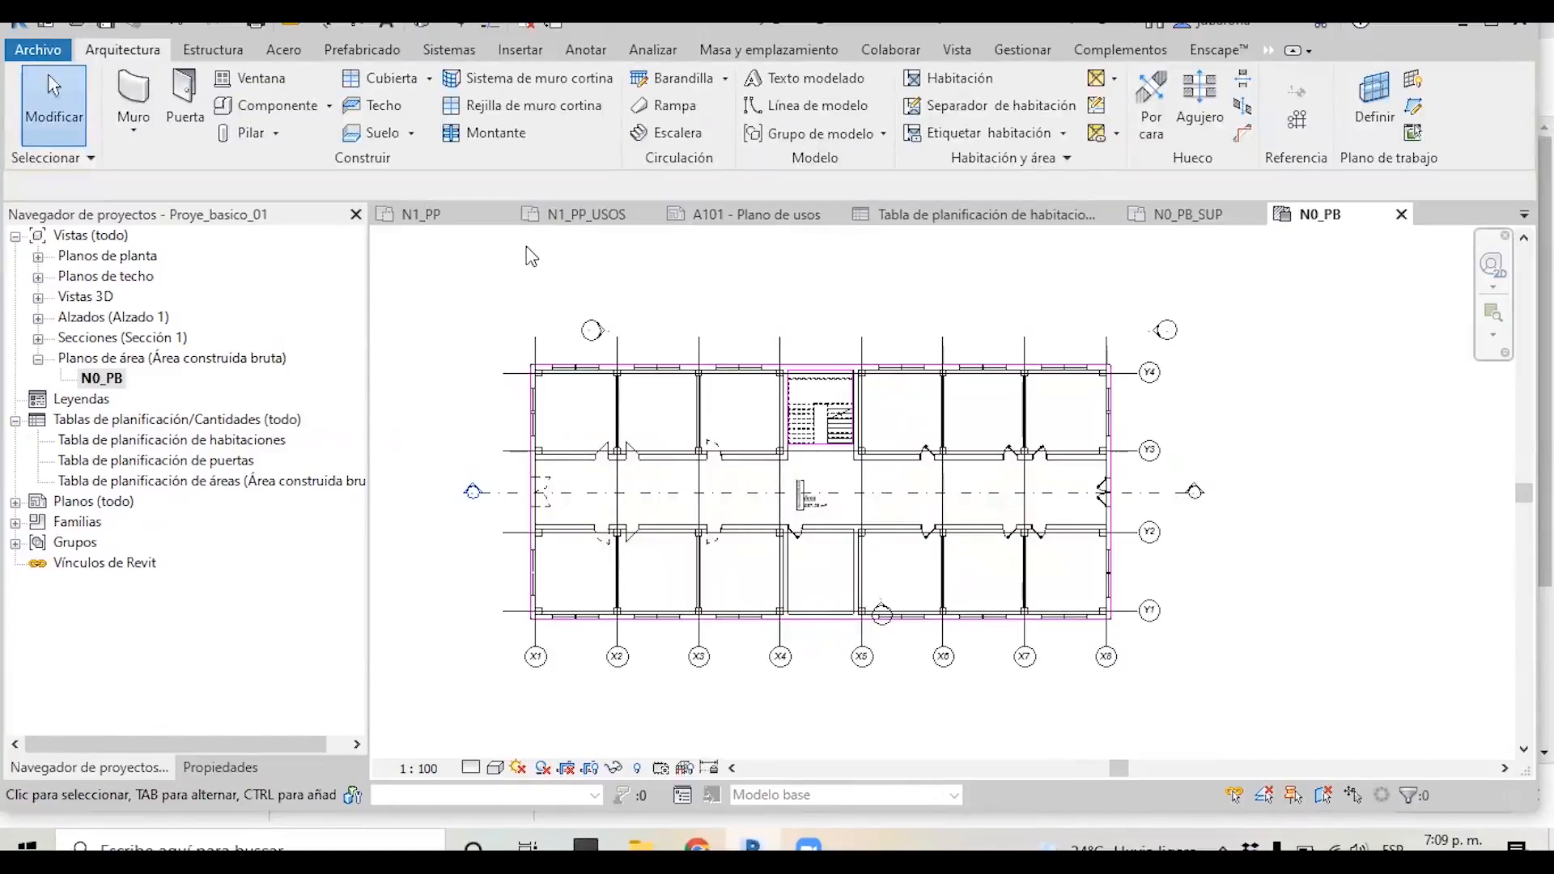
Create a second area plan of type Área construida bruta for level N1_PP.
{"action": "left_click", "coordinate": [955, 52]}
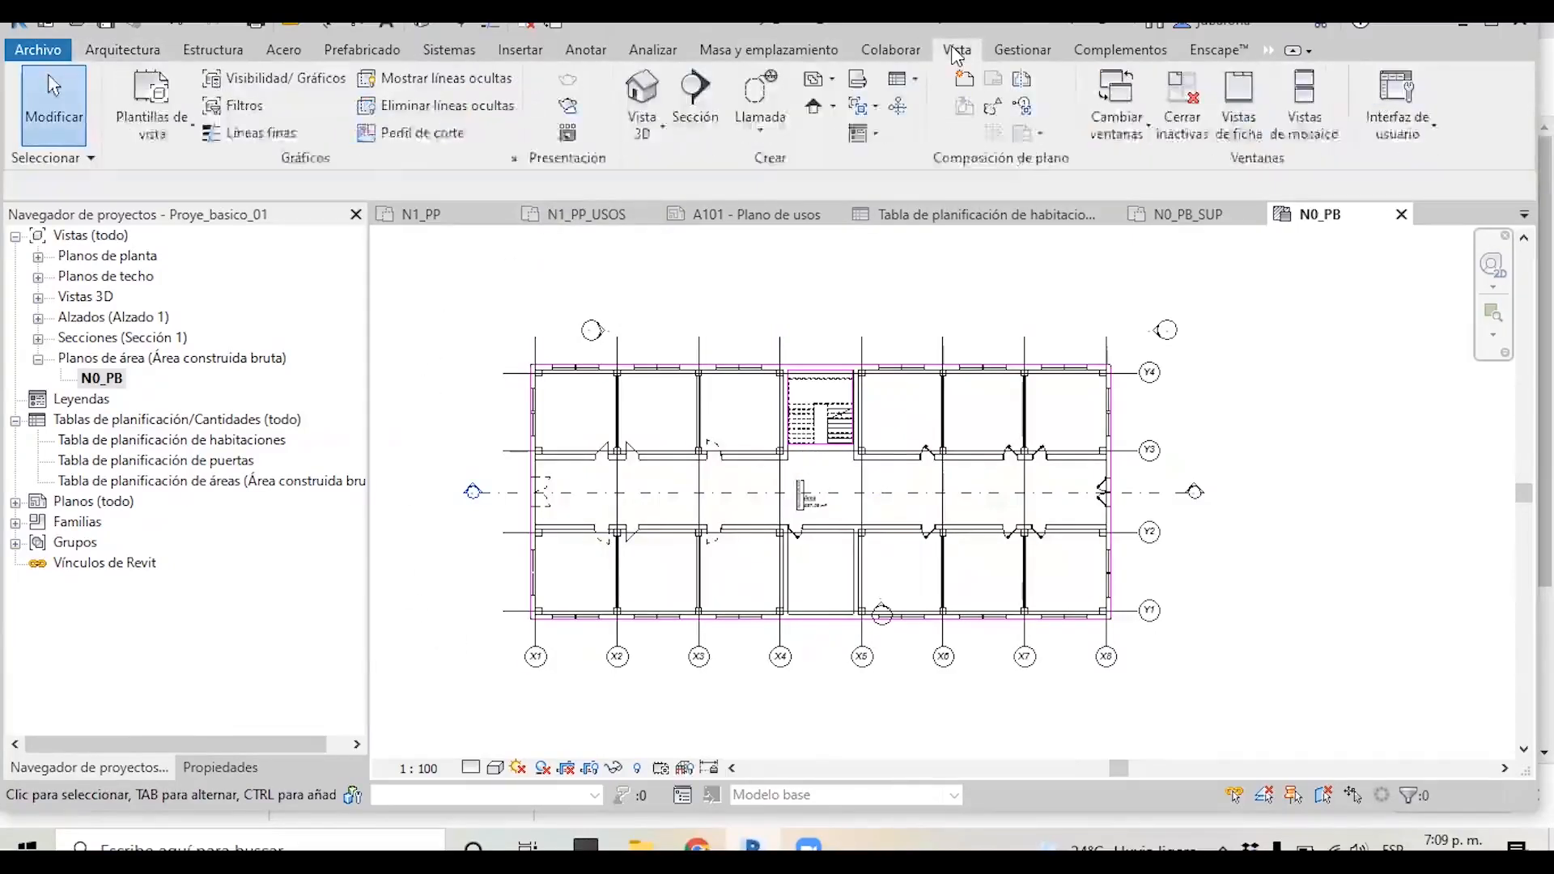
{"action": "left_click", "coordinate": [831, 79]}
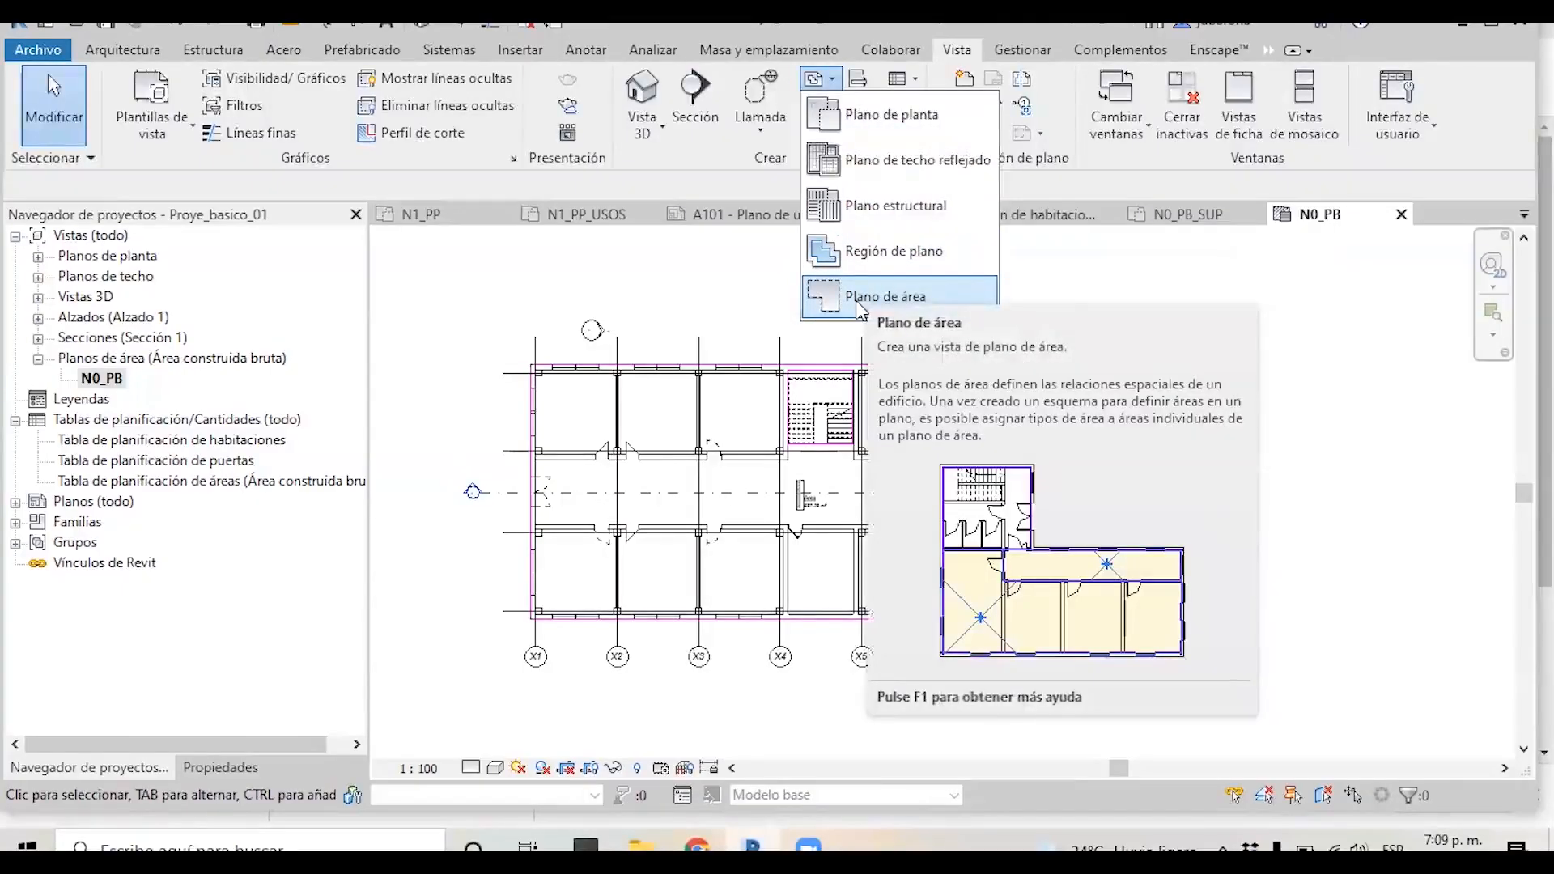
{"action": "left_click", "coordinate": [856, 300]}
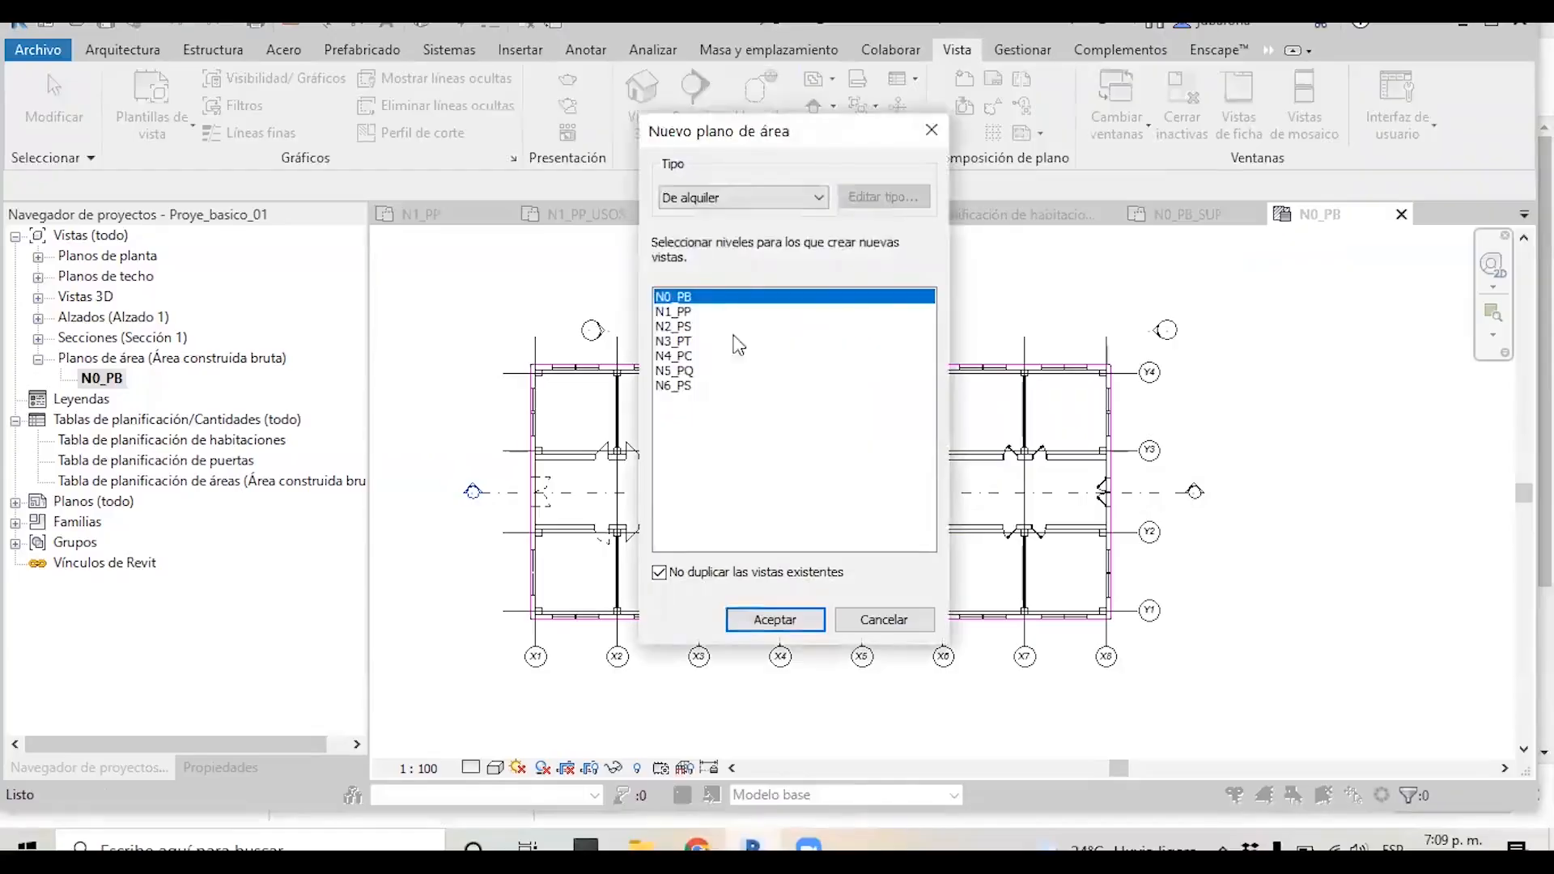
{"action": "left_click", "coordinate": [721, 198]}
{"action": "left_click", "coordinate": [710, 231]}
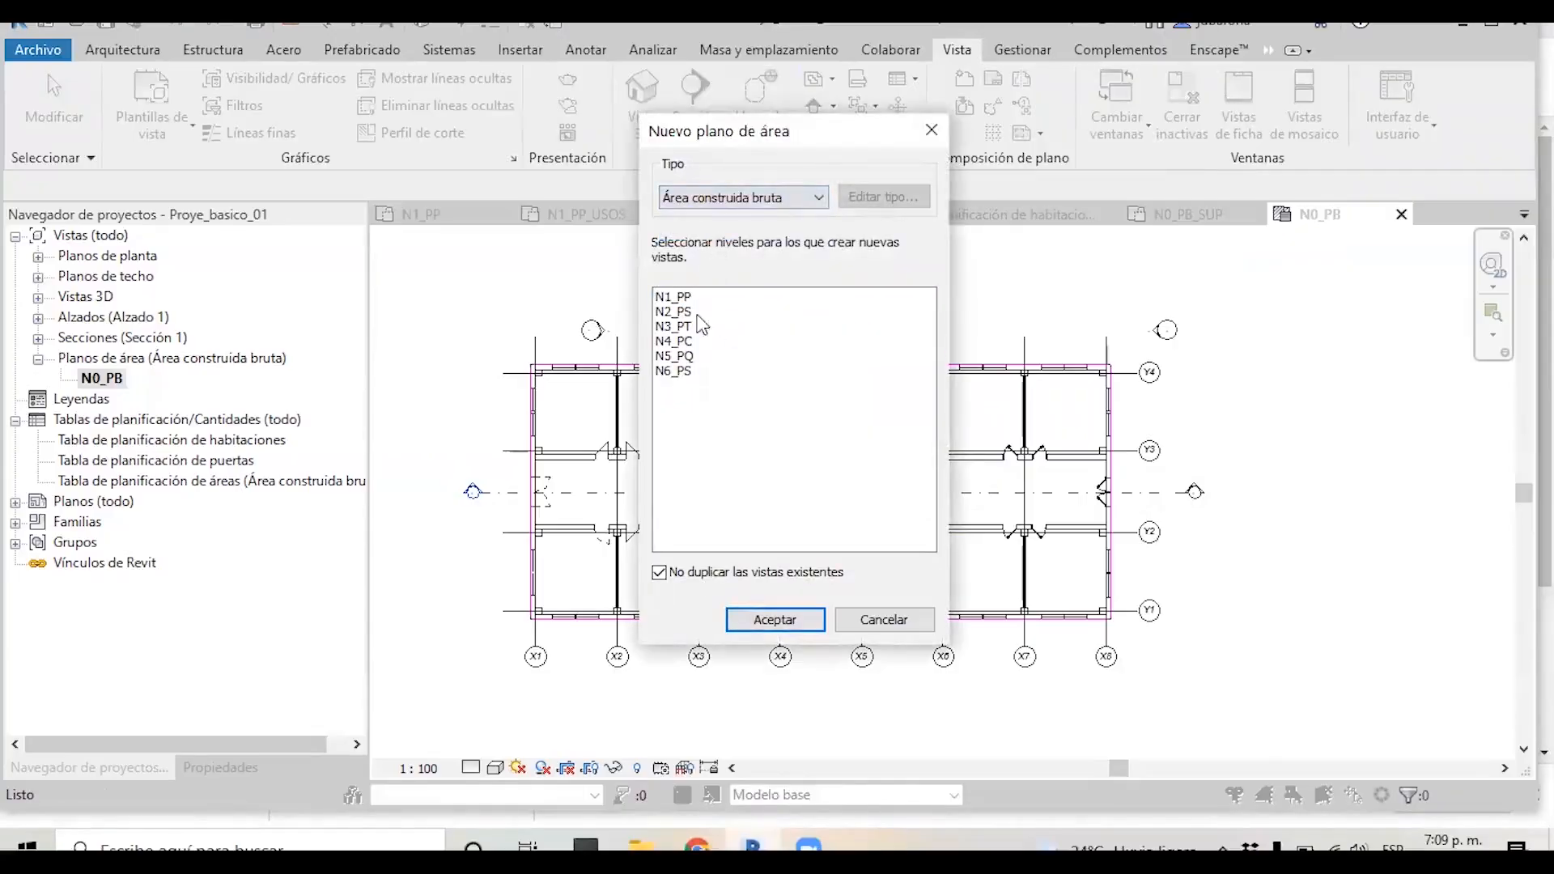
{"action": "left_click", "coordinate": [679, 297]}
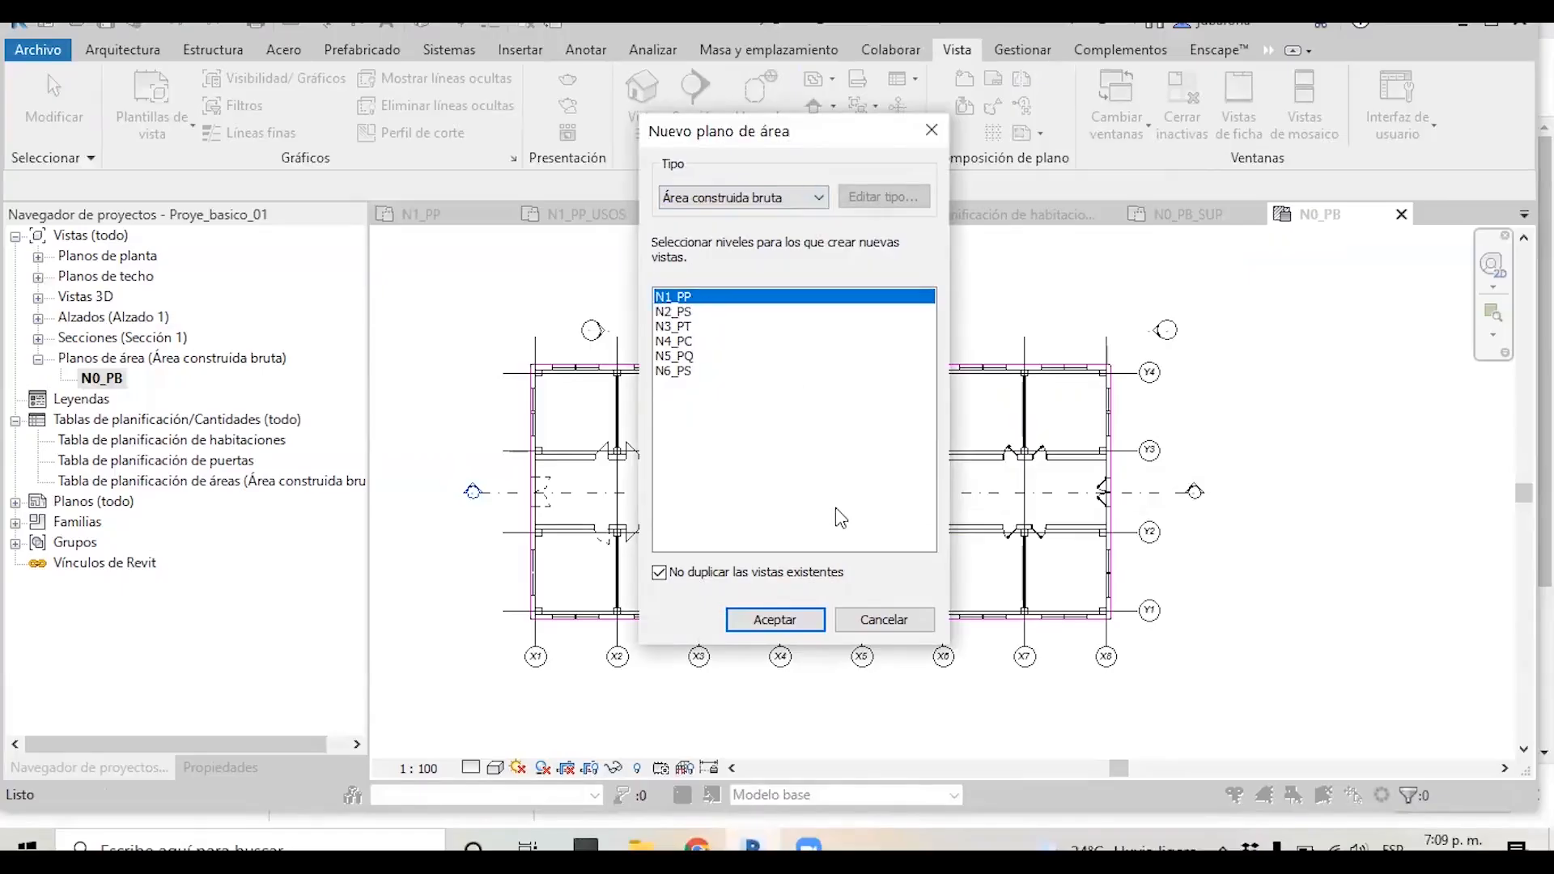
{"action": "left_click", "coordinate": [775, 620]}
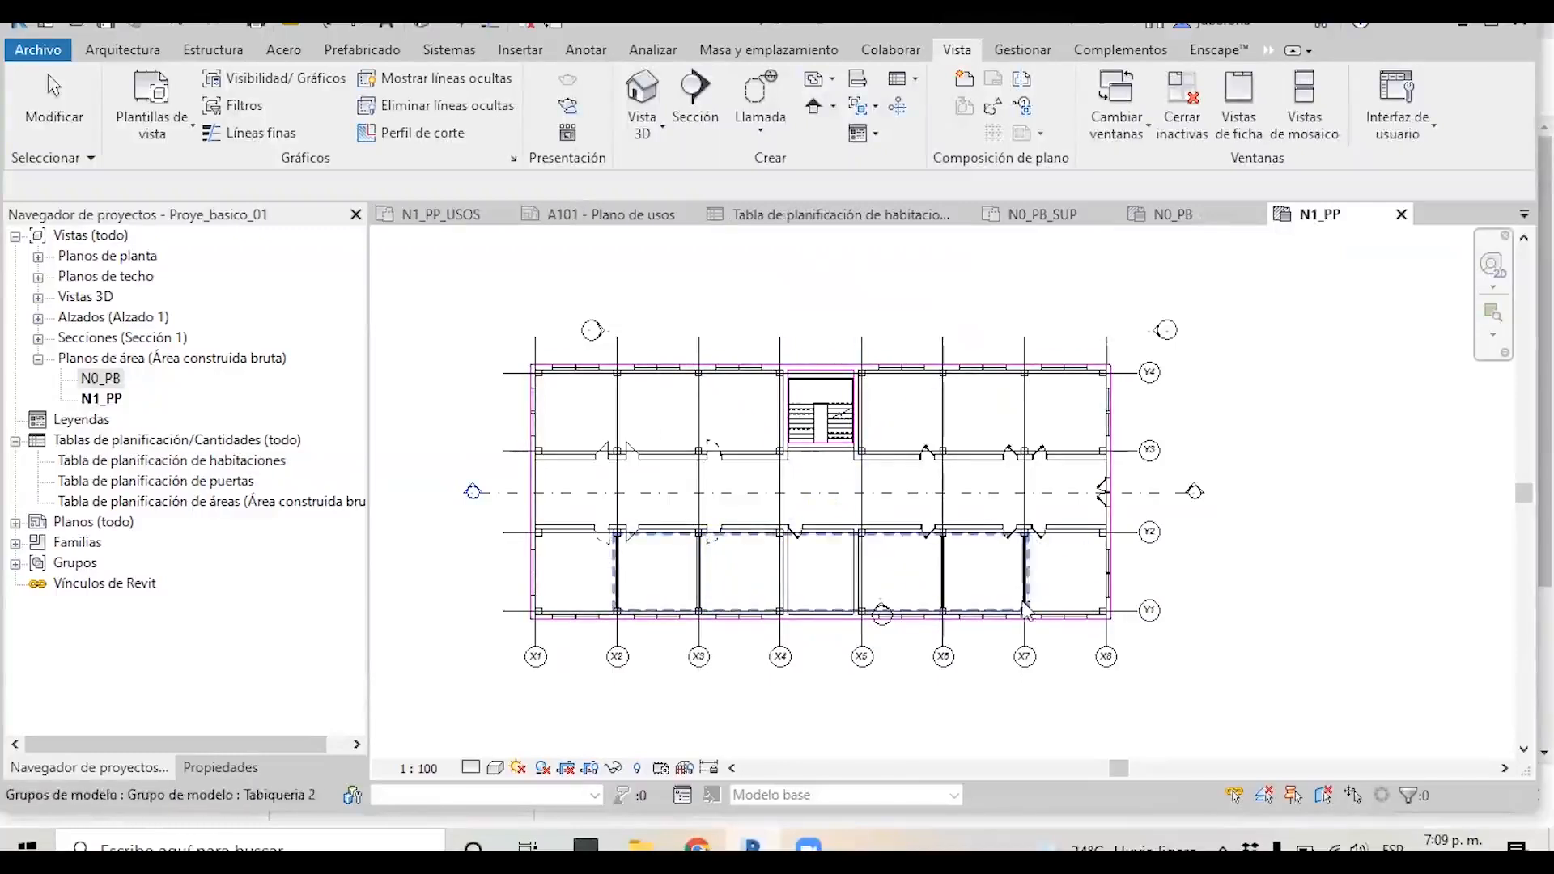
Select the area in the N1_PP area plan and review its properties.
{"action": "key", "text": "Escape"}
{"action": "left_click", "coordinate": [807, 502]}
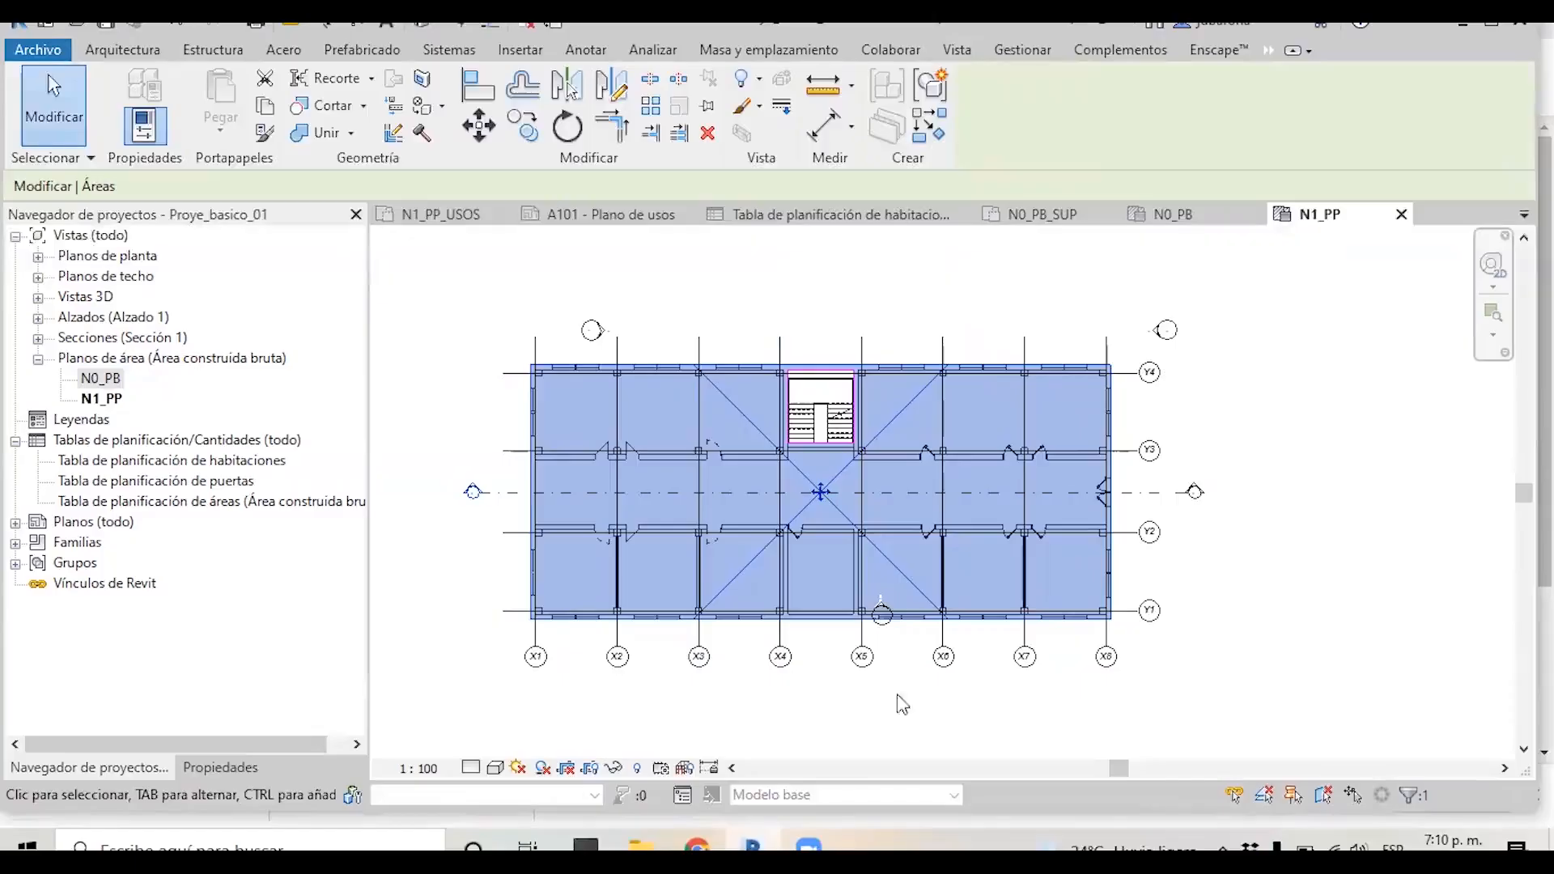
{"action": "left_click", "coordinate": [220, 767]}
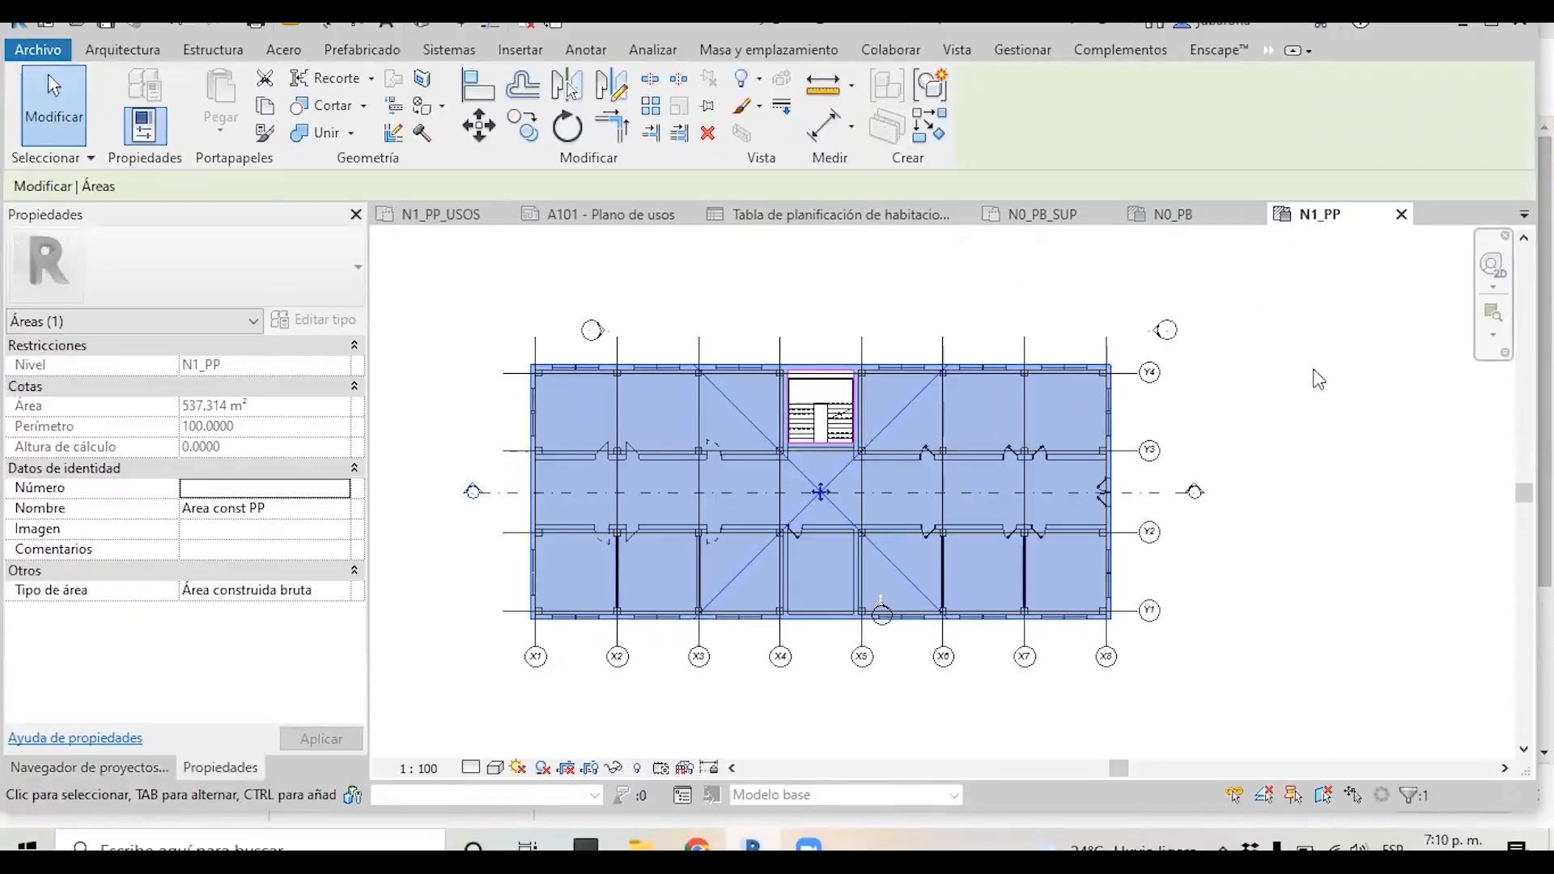
Try drawing a rectangular area boundary across grid line X3 and the upper corridor wall in the N1_PP area plan.
{"action": "left_click", "coordinate": [117, 52]}
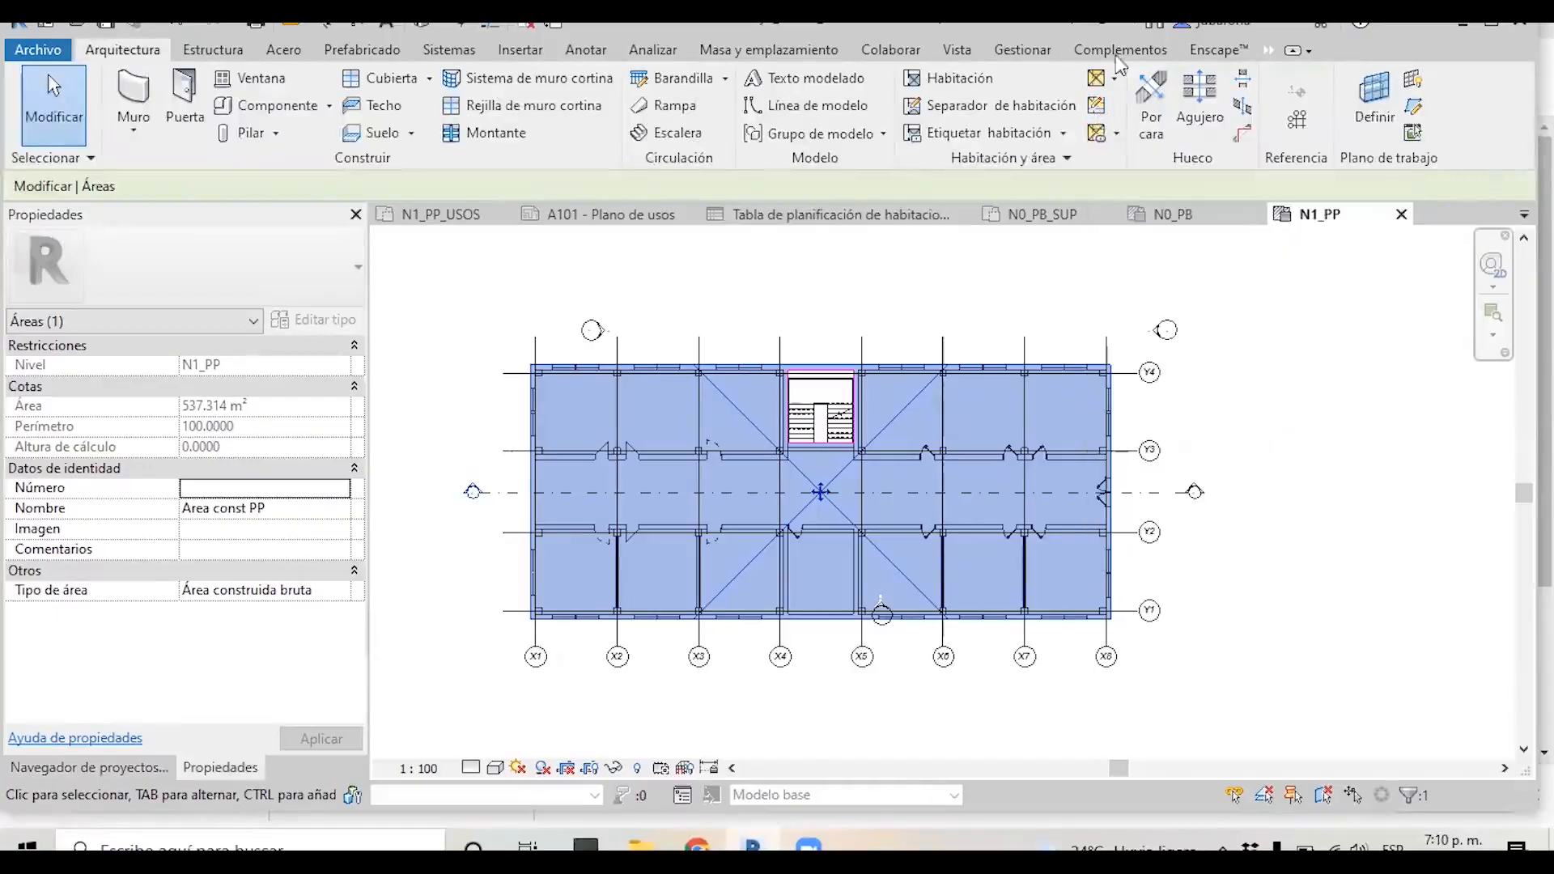
{"action": "left_click", "coordinate": [1098, 109]}
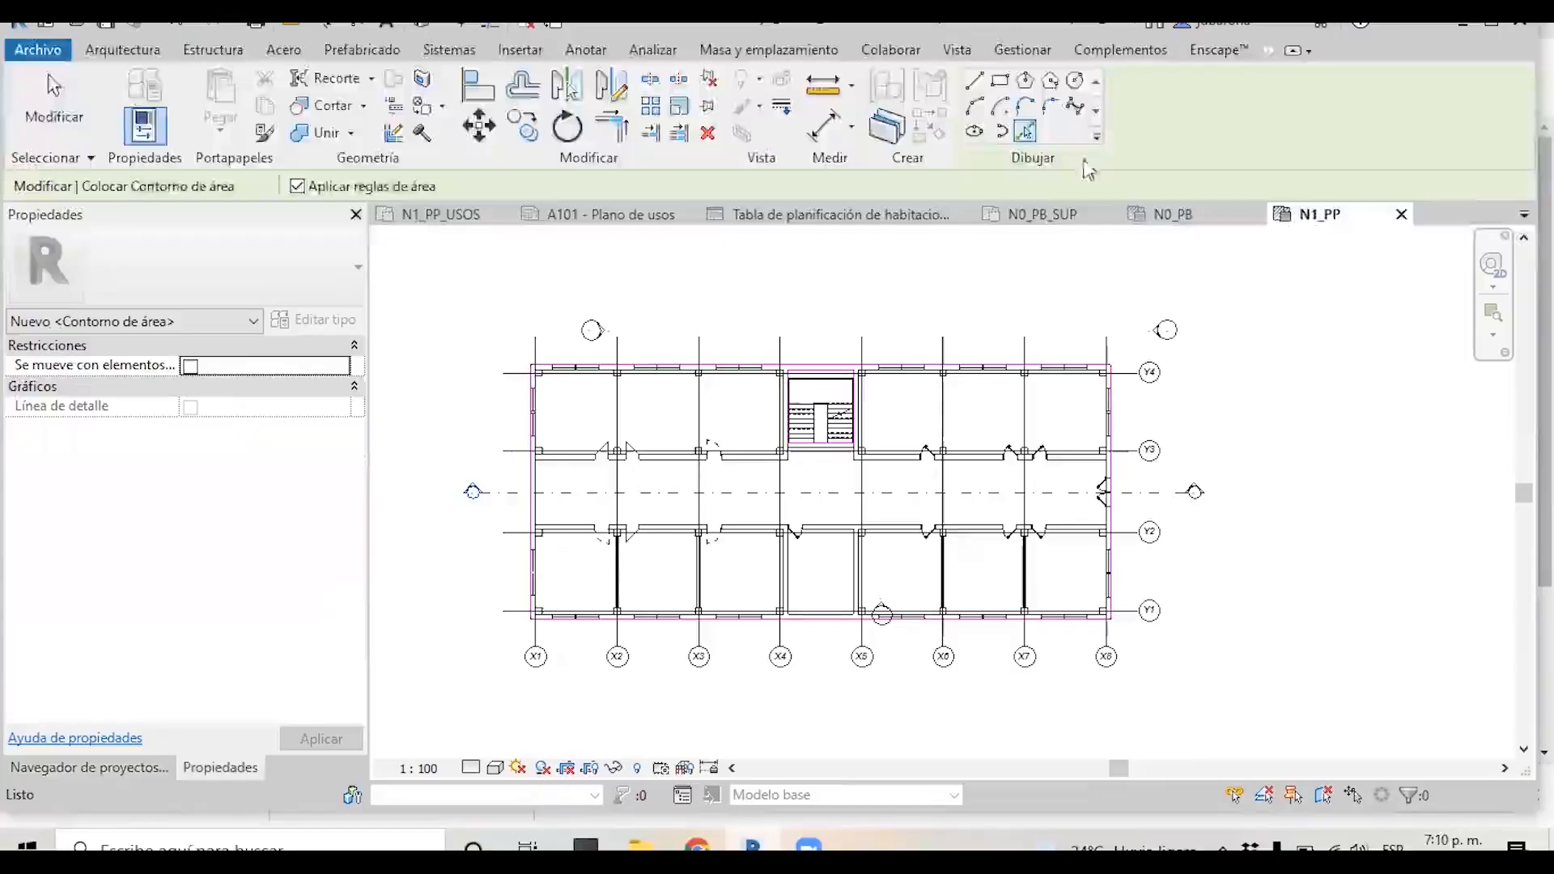
{"action": "left_click", "coordinate": [1001, 82]}
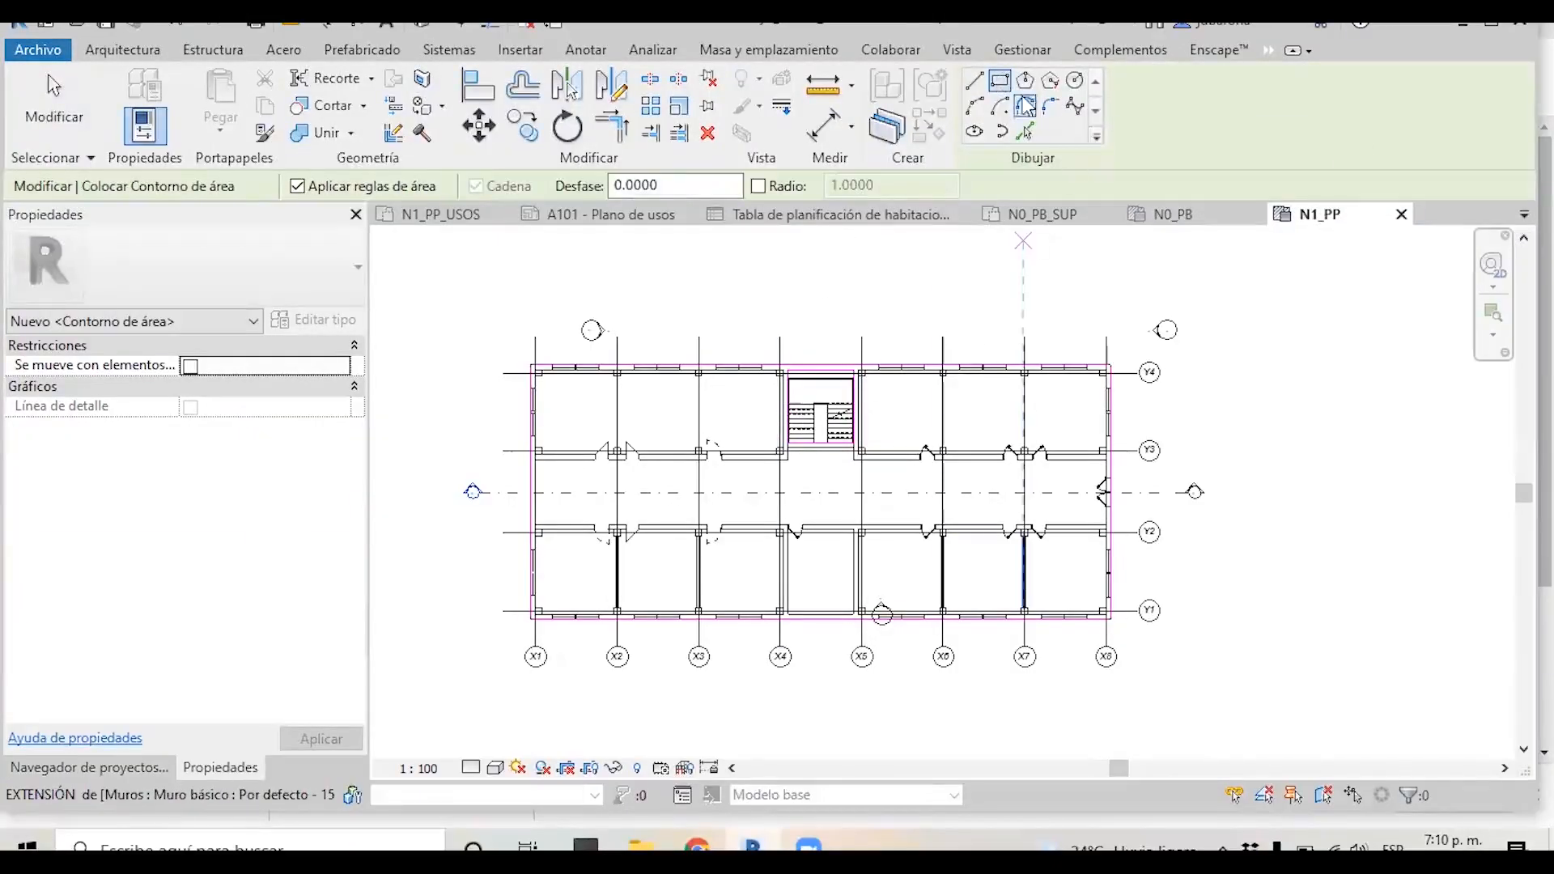
{"action": "left_click", "coordinate": [649, 510]}
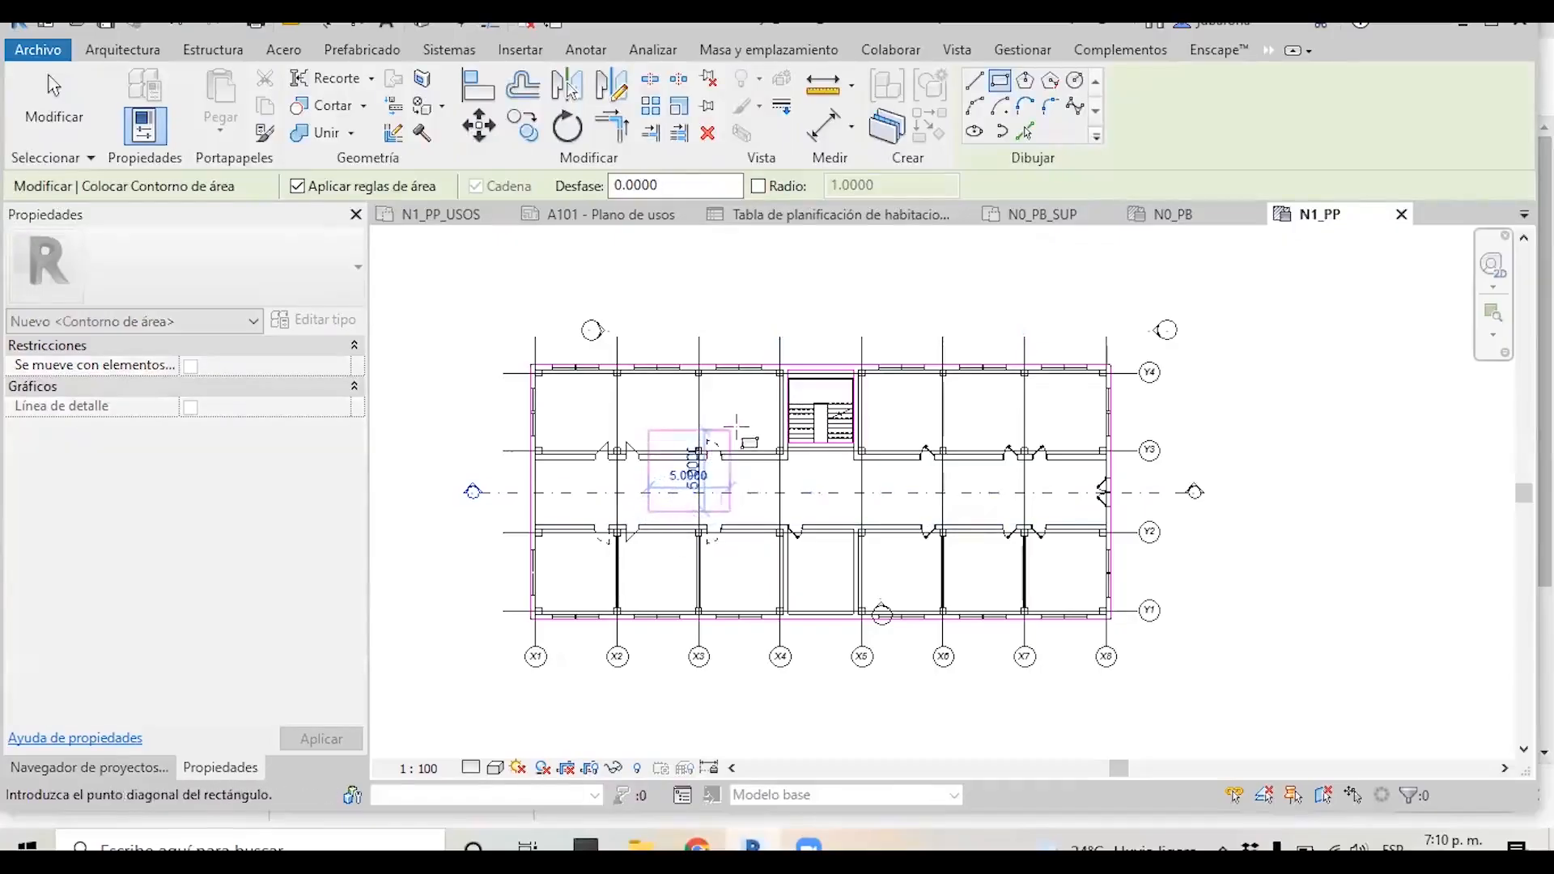
{"action": "left_click", "coordinate": [746, 414]}
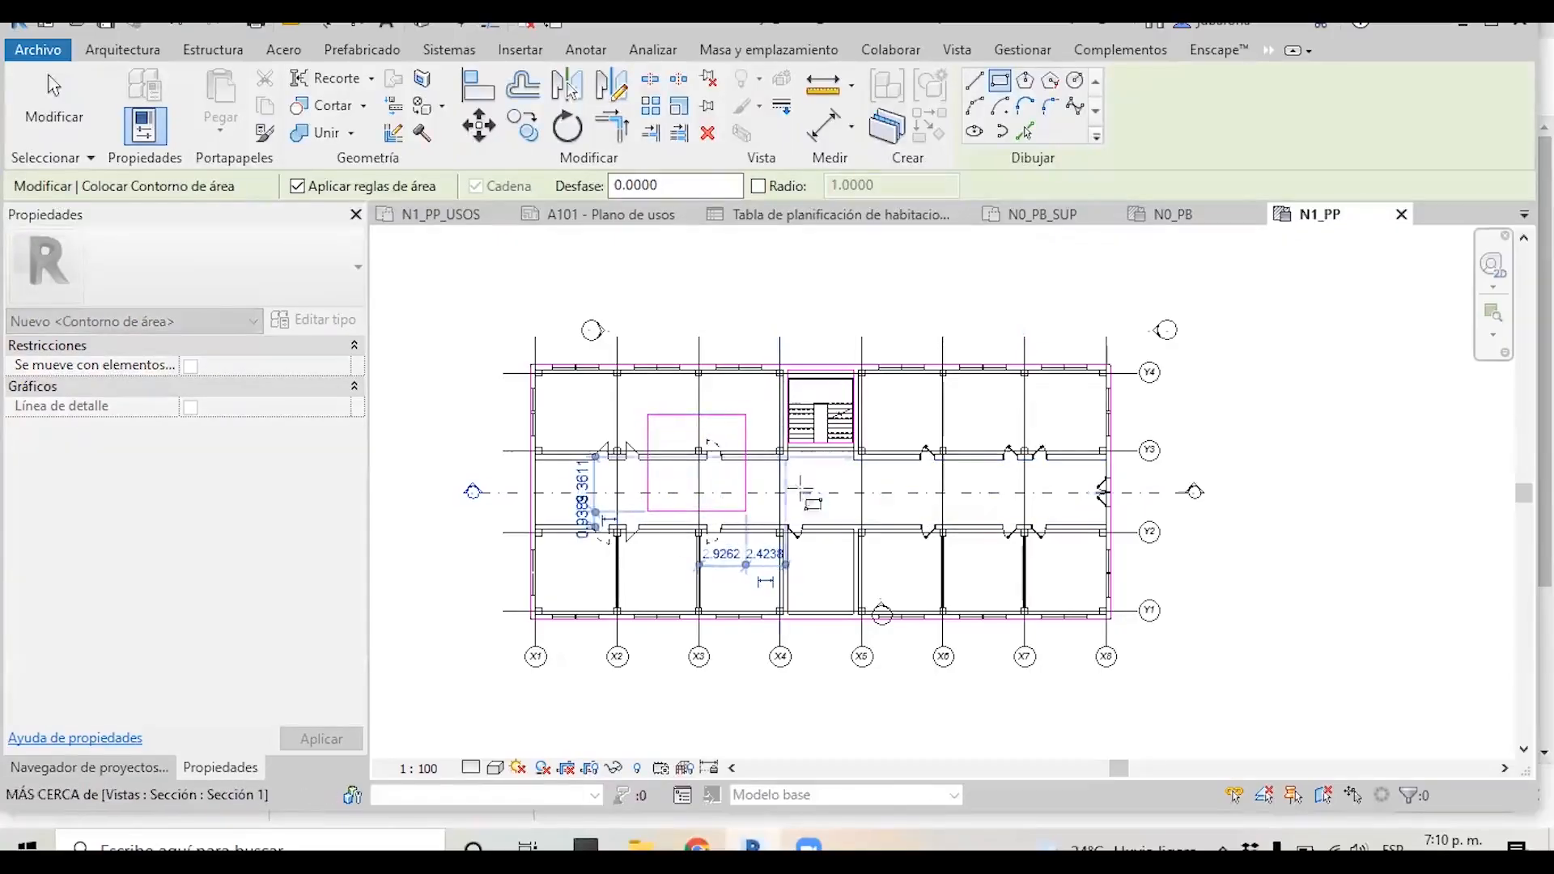
{"action": "key", "text": "Escape"}
{"action": "key", "text": "Escape"}
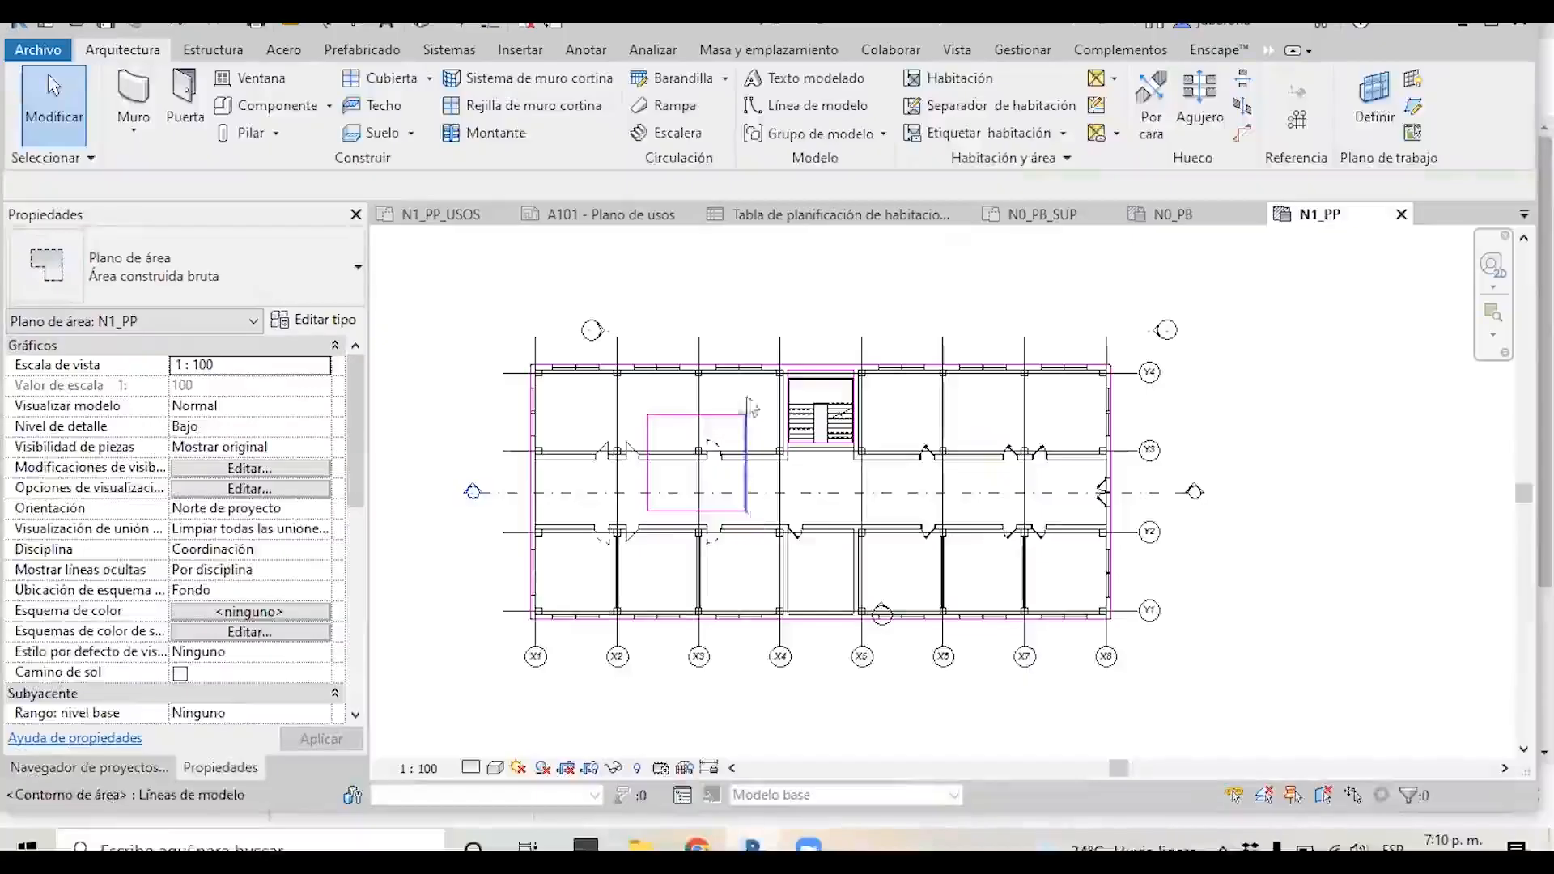
Review the N1_PP area's properties with the inner rectangle excluded, remove the rectangle and reselect the area.
{"action": "left_click", "coordinate": [805, 479]}
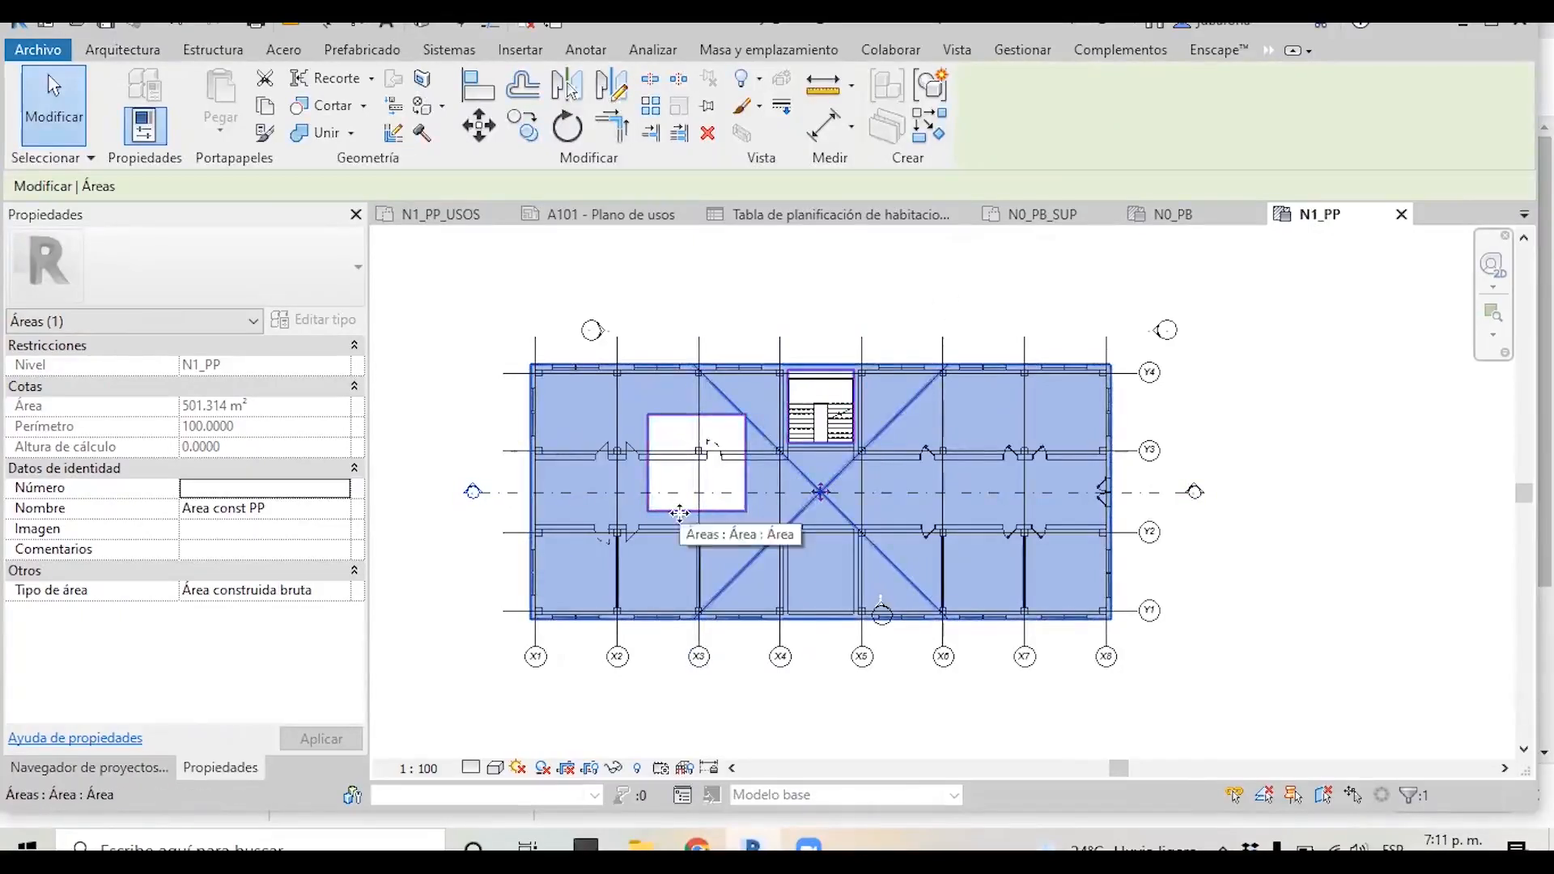
{"action": "key", "text": "Escape"}
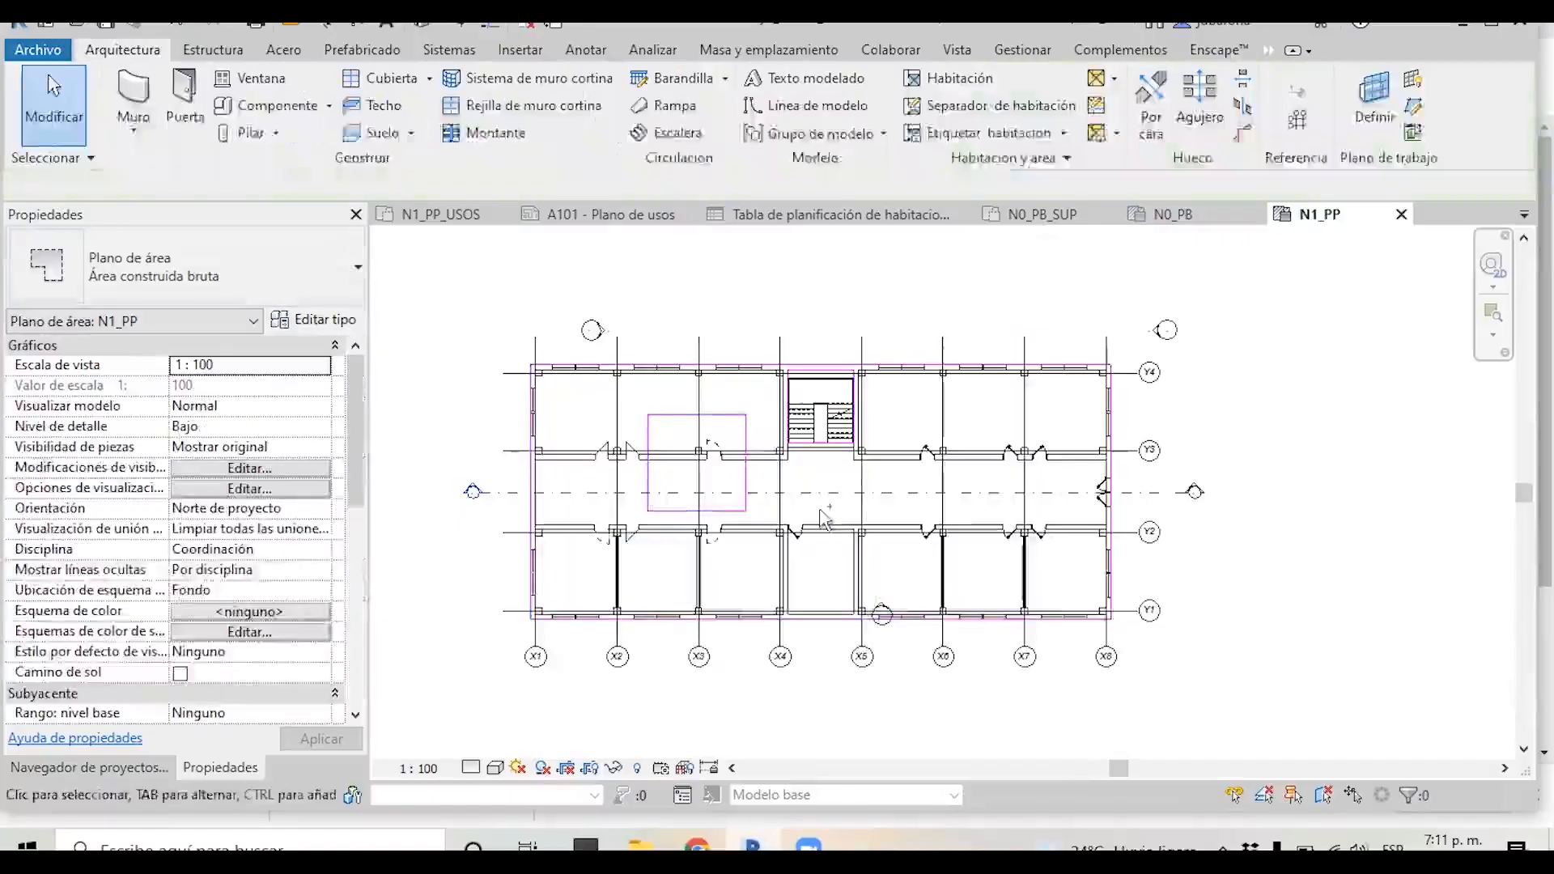
{"action": "left_click", "coordinate": [759, 405]}
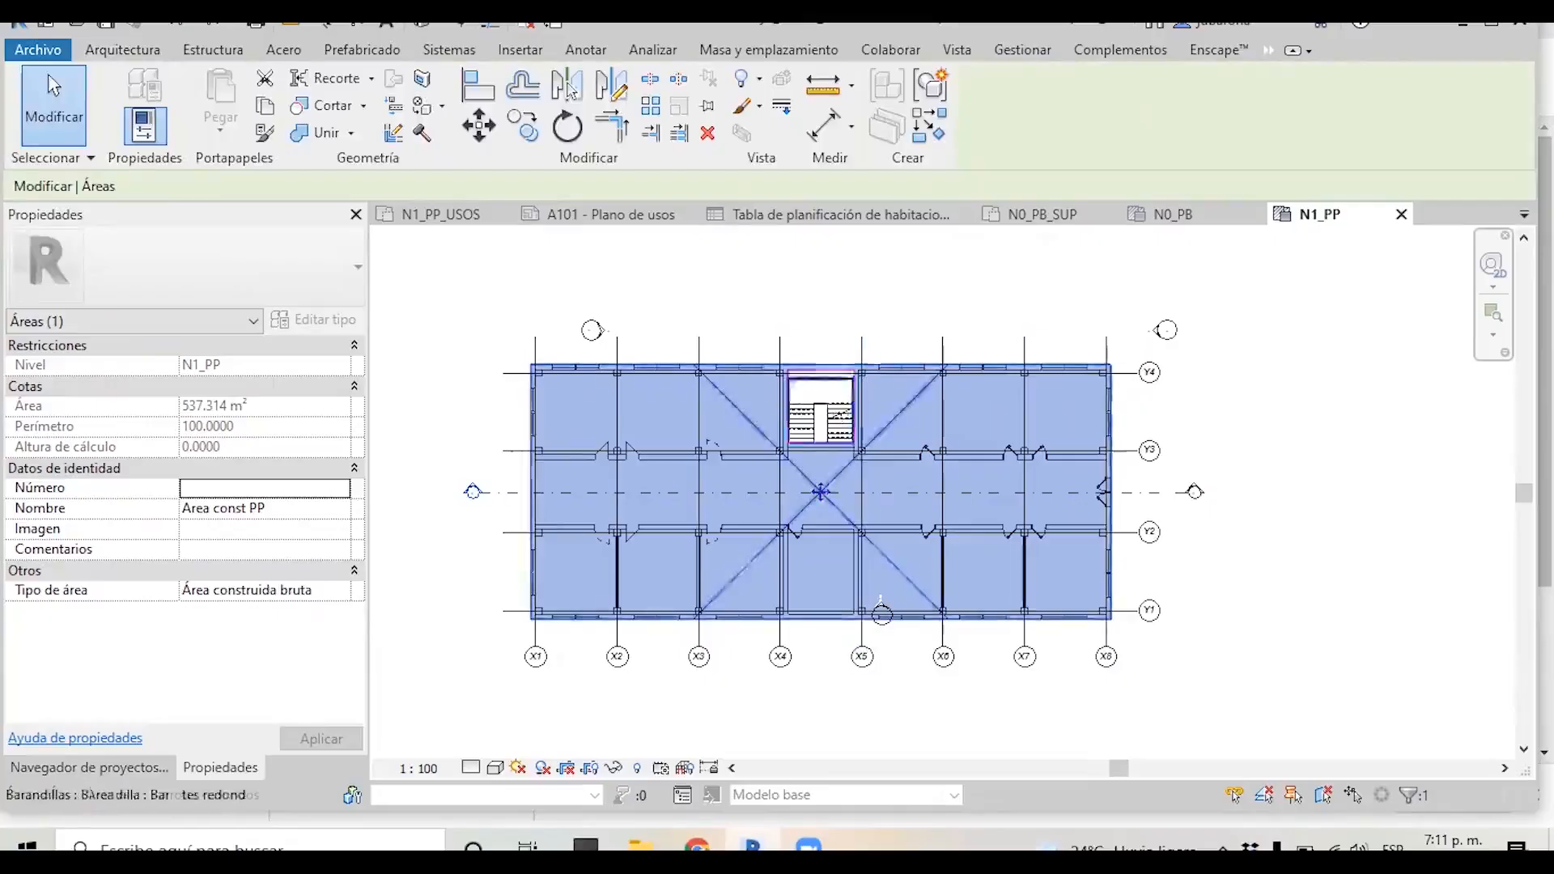
Place a new area with a horizontal tag without leader inside the stairwell boundary of the N1_PP area plan.
{"action": "left_click", "coordinate": [123, 51]}
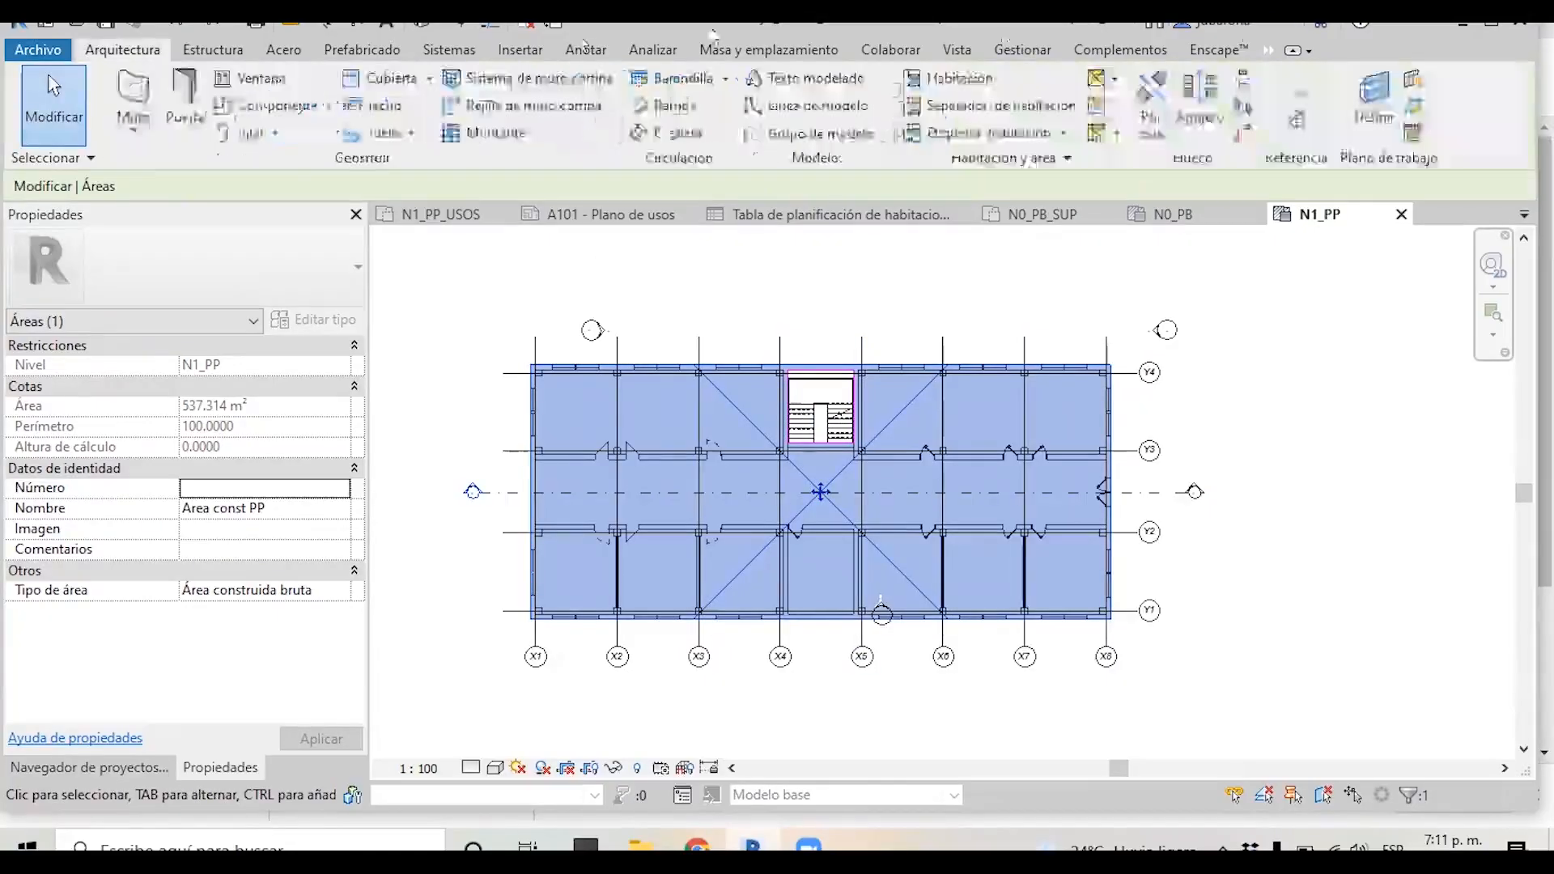
{"action": "left_click", "coordinate": [1114, 79]}
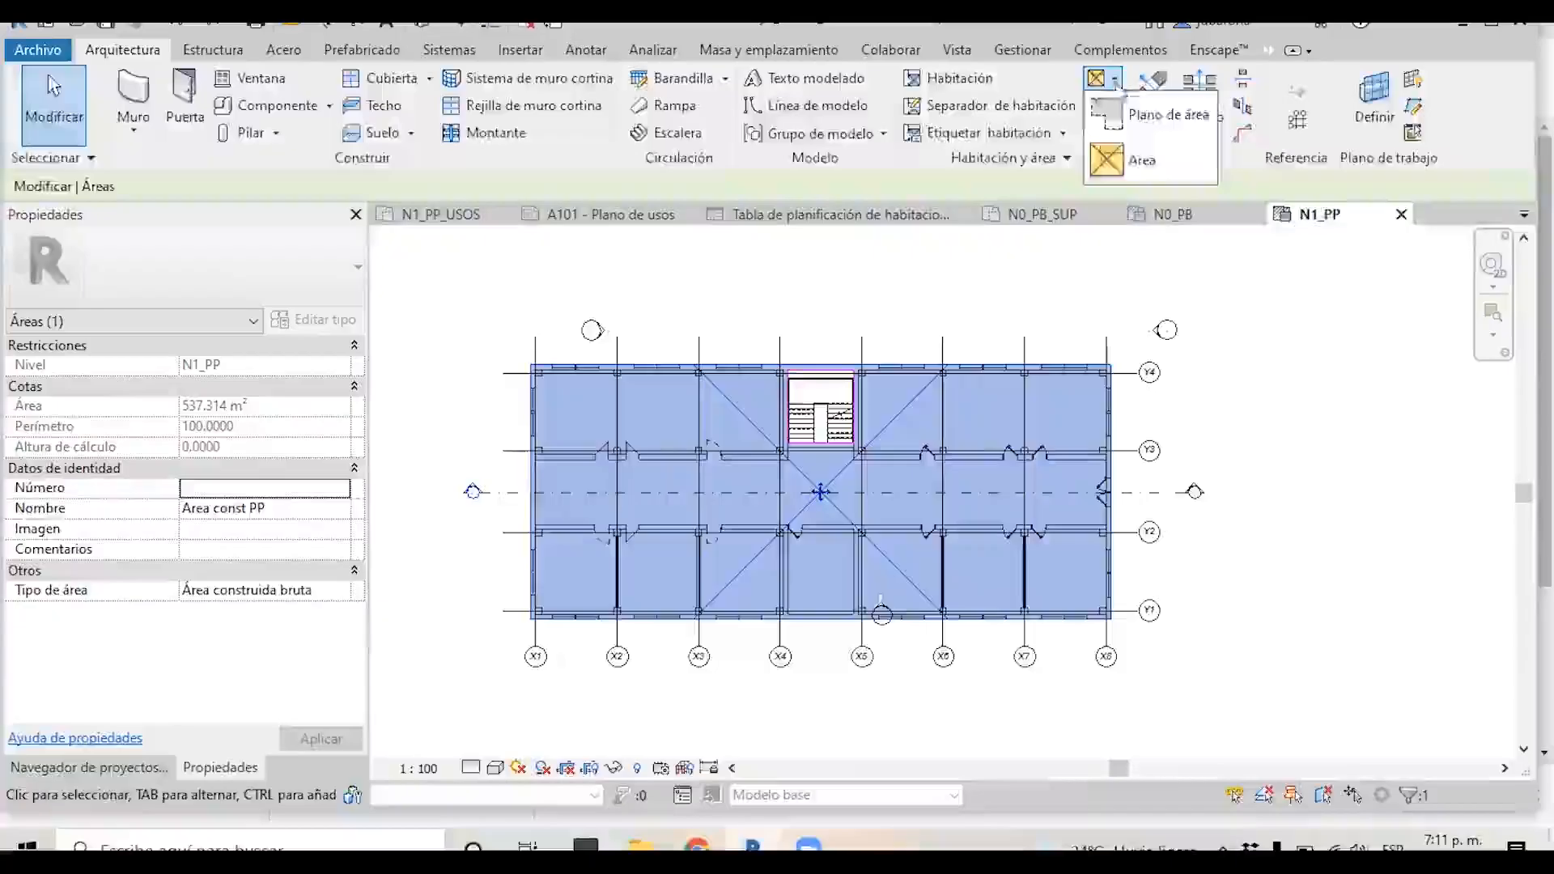
{"action": "left_click", "coordinate": [1135, 159]}
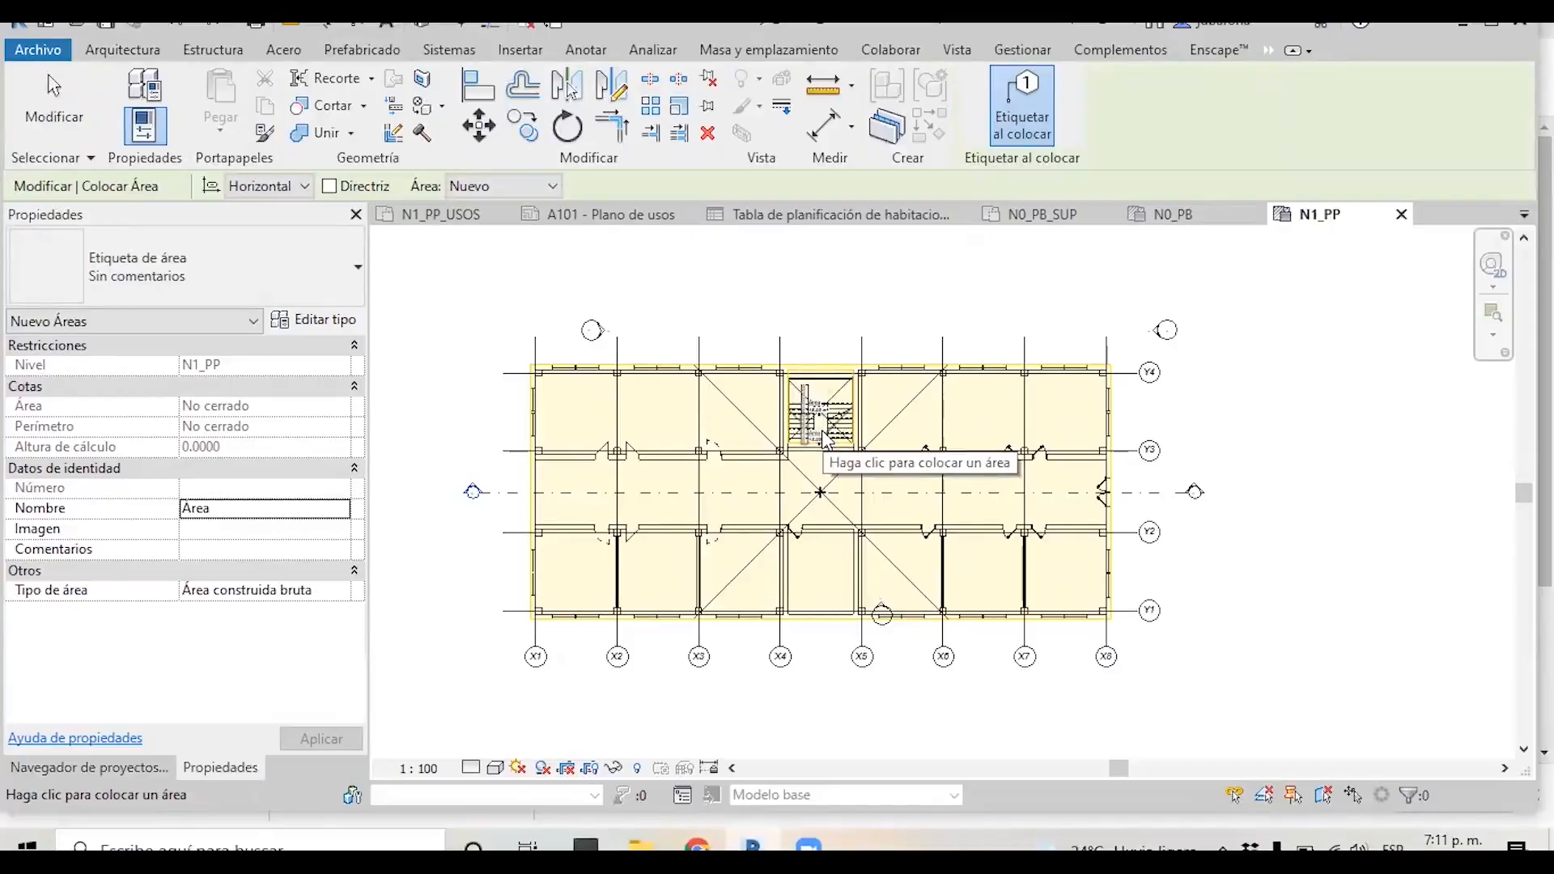
{"action": "key", "text": "Escape"}
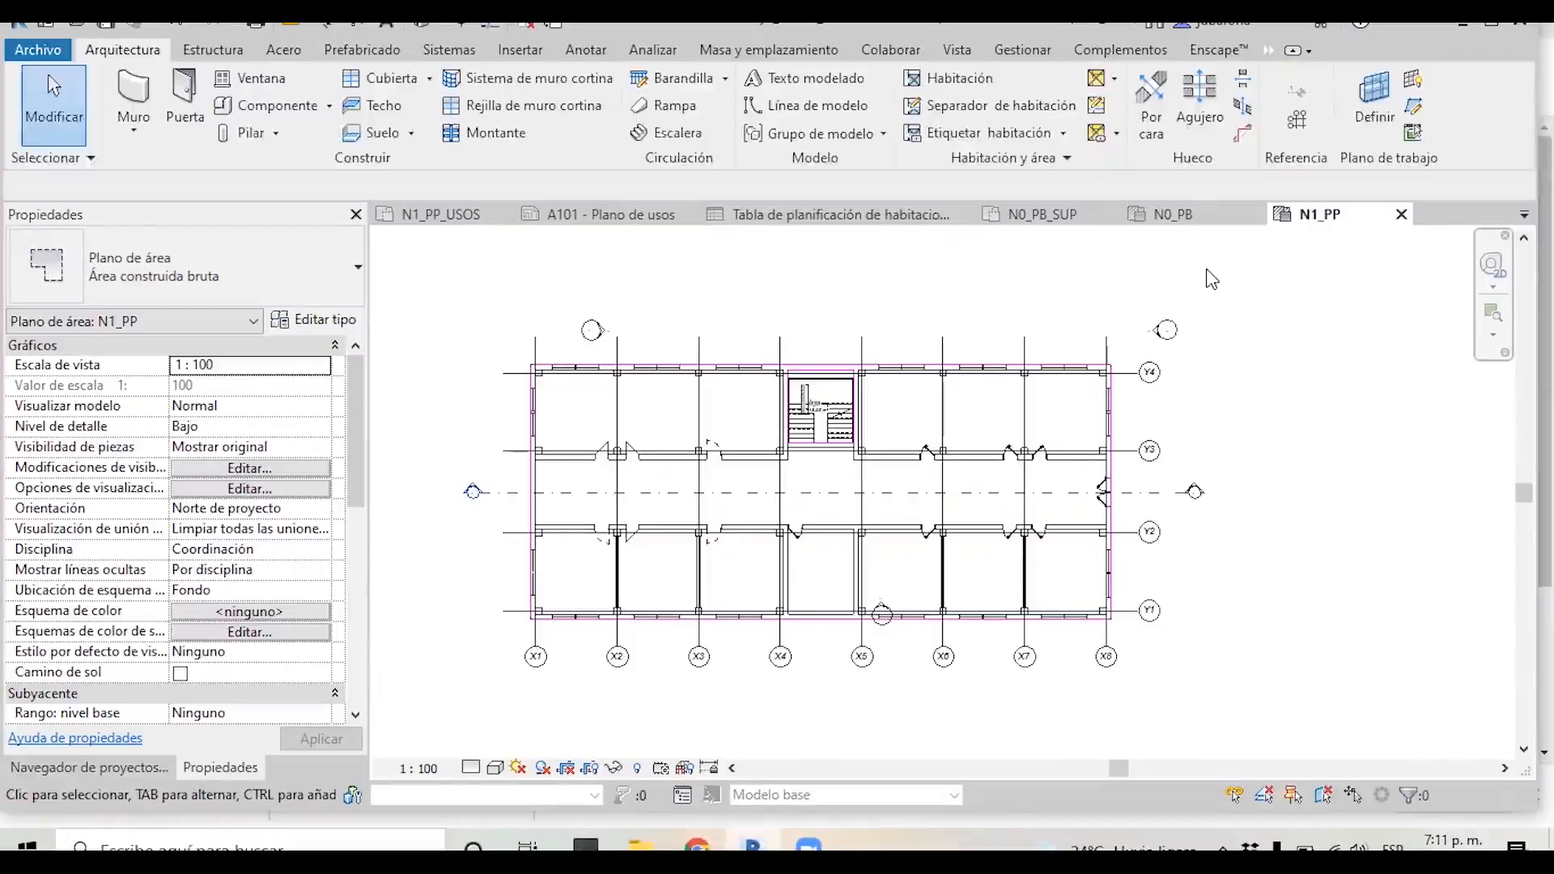
Close all inactive views and create a new sheet with the A0 métrico title block.
{"action": "left_click", "coordinate": [965, 51]}
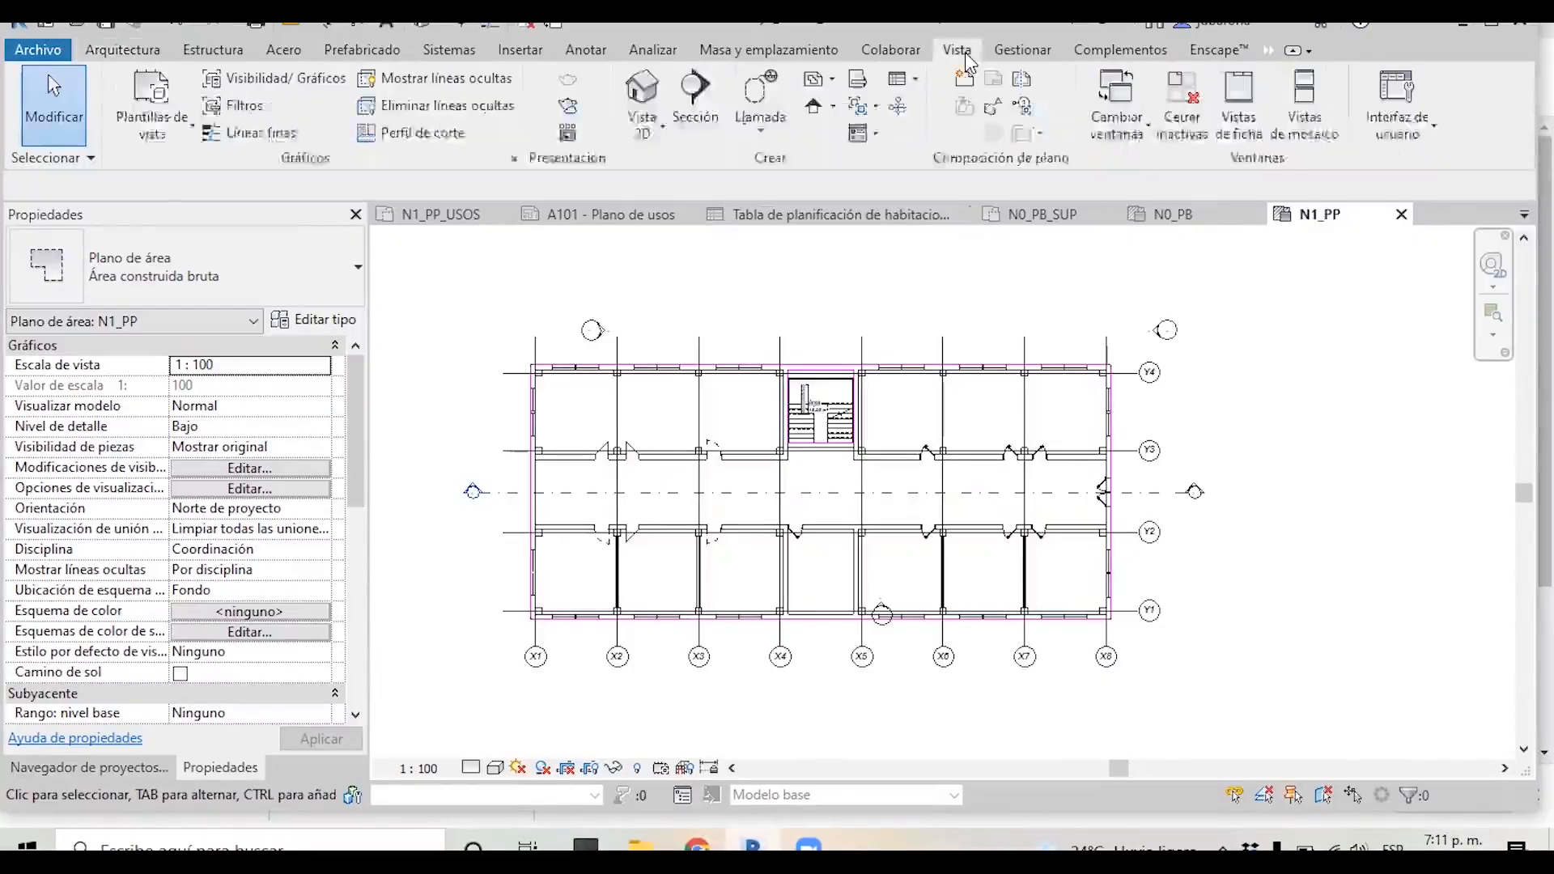
{"action": "left_click", "coordinate": [1190, 117]}
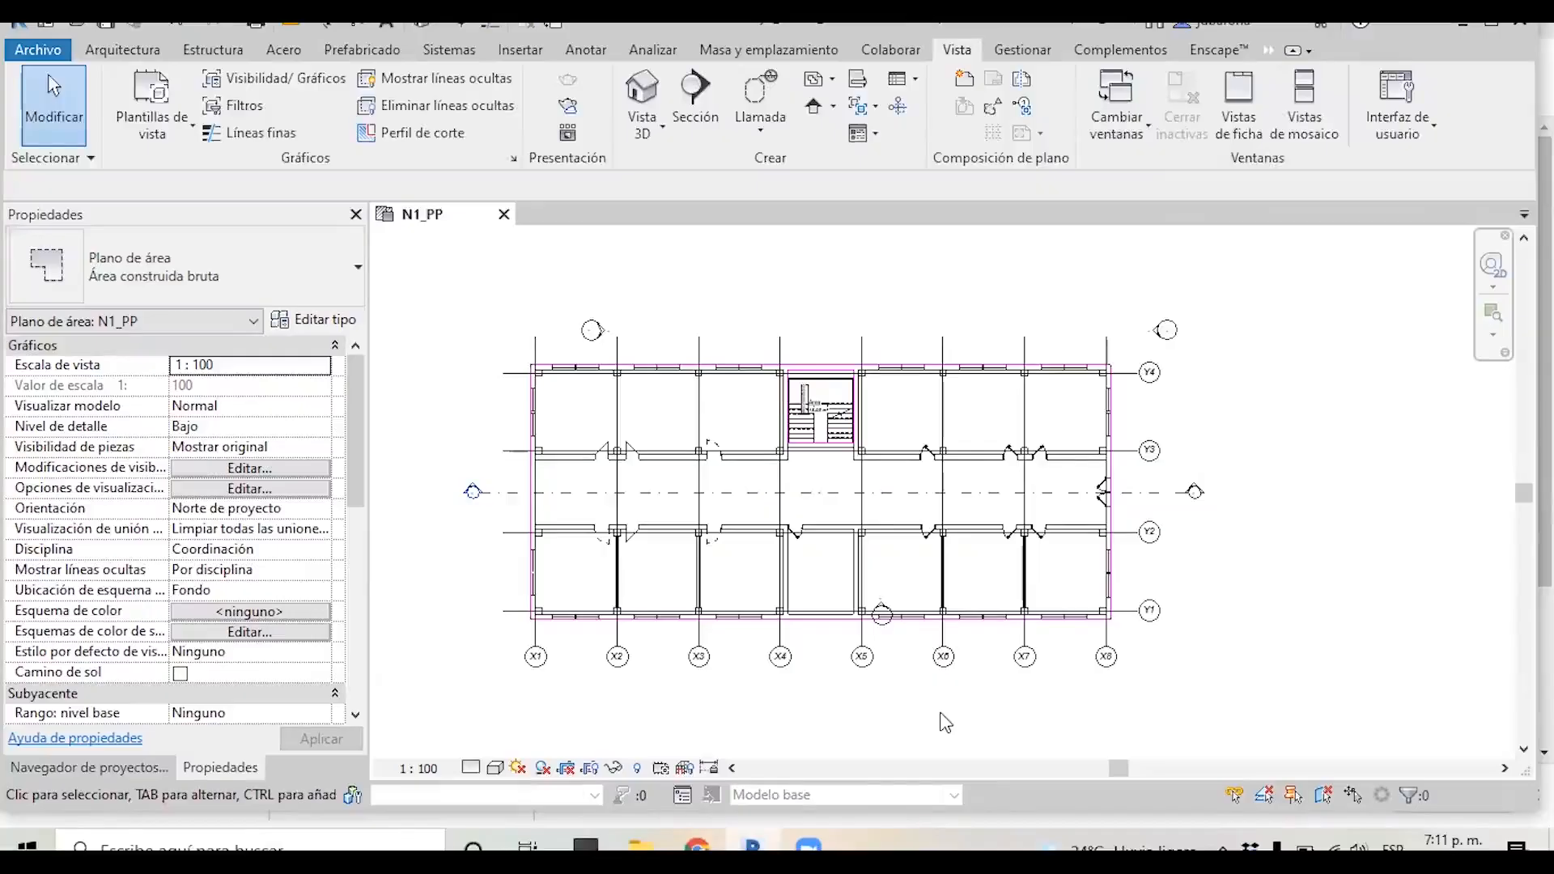
{"action": "left_click", "coordinate": [126, 769]}
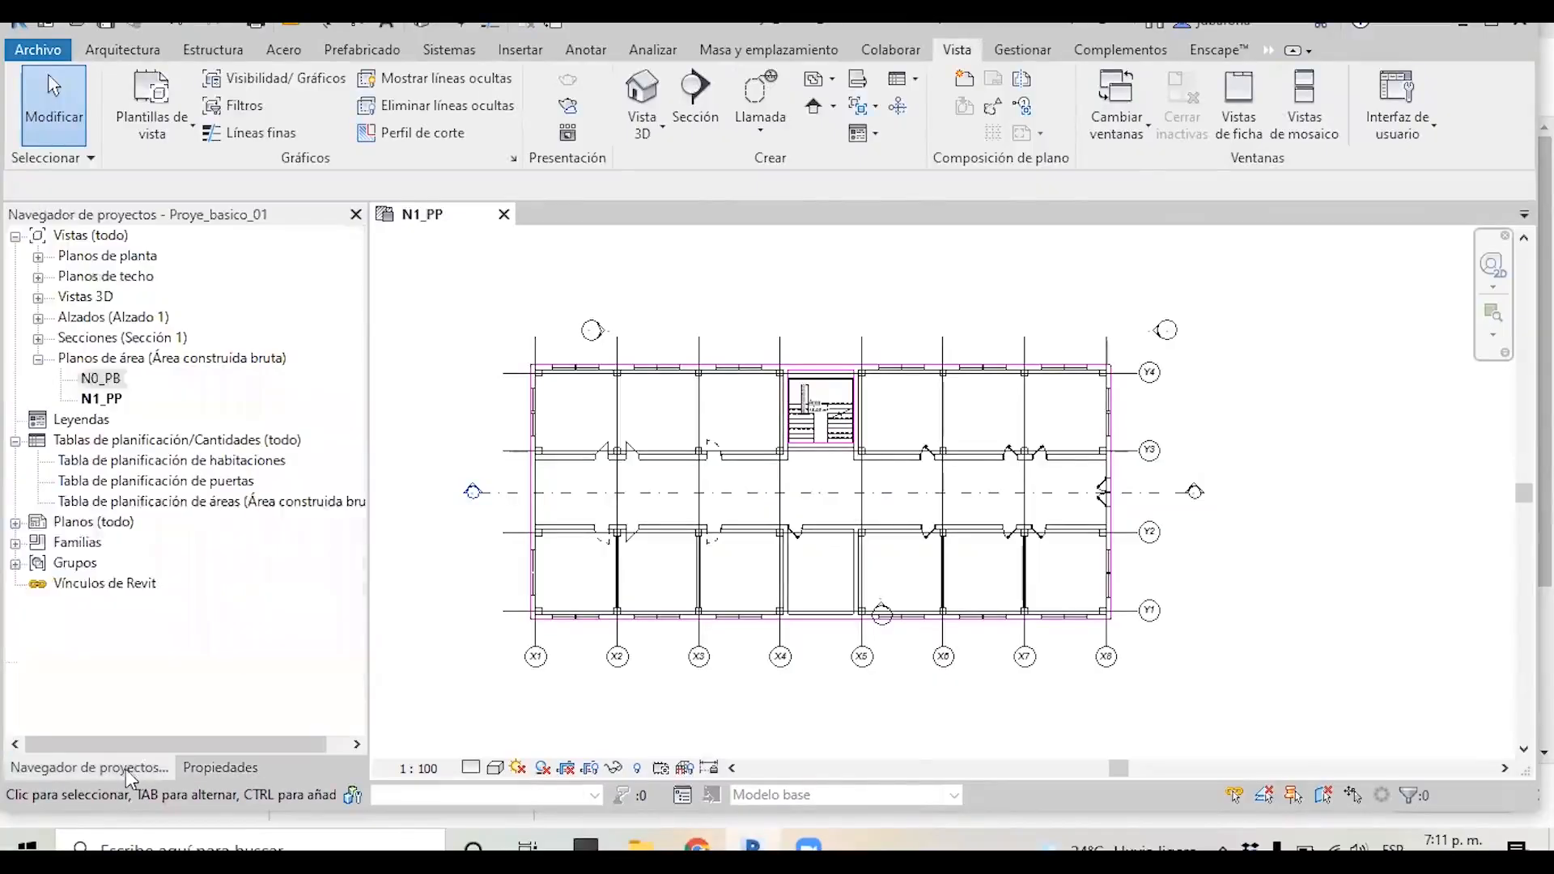
{"action": "right_click", "coordinate": [78, 524]}
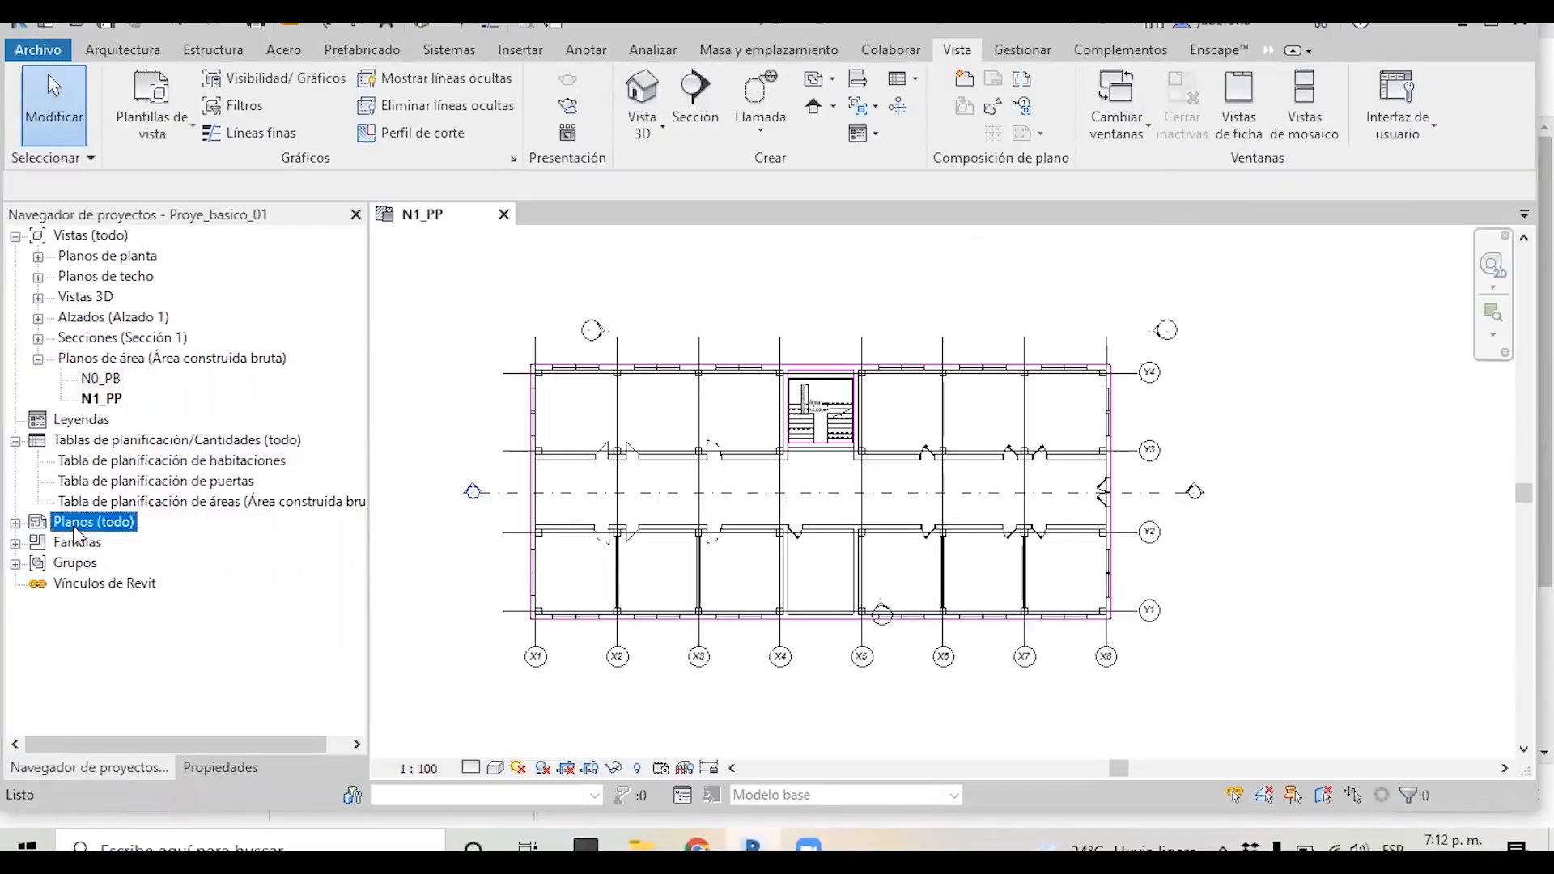
{"action": "left_click", "coordinate": [117, 542]}
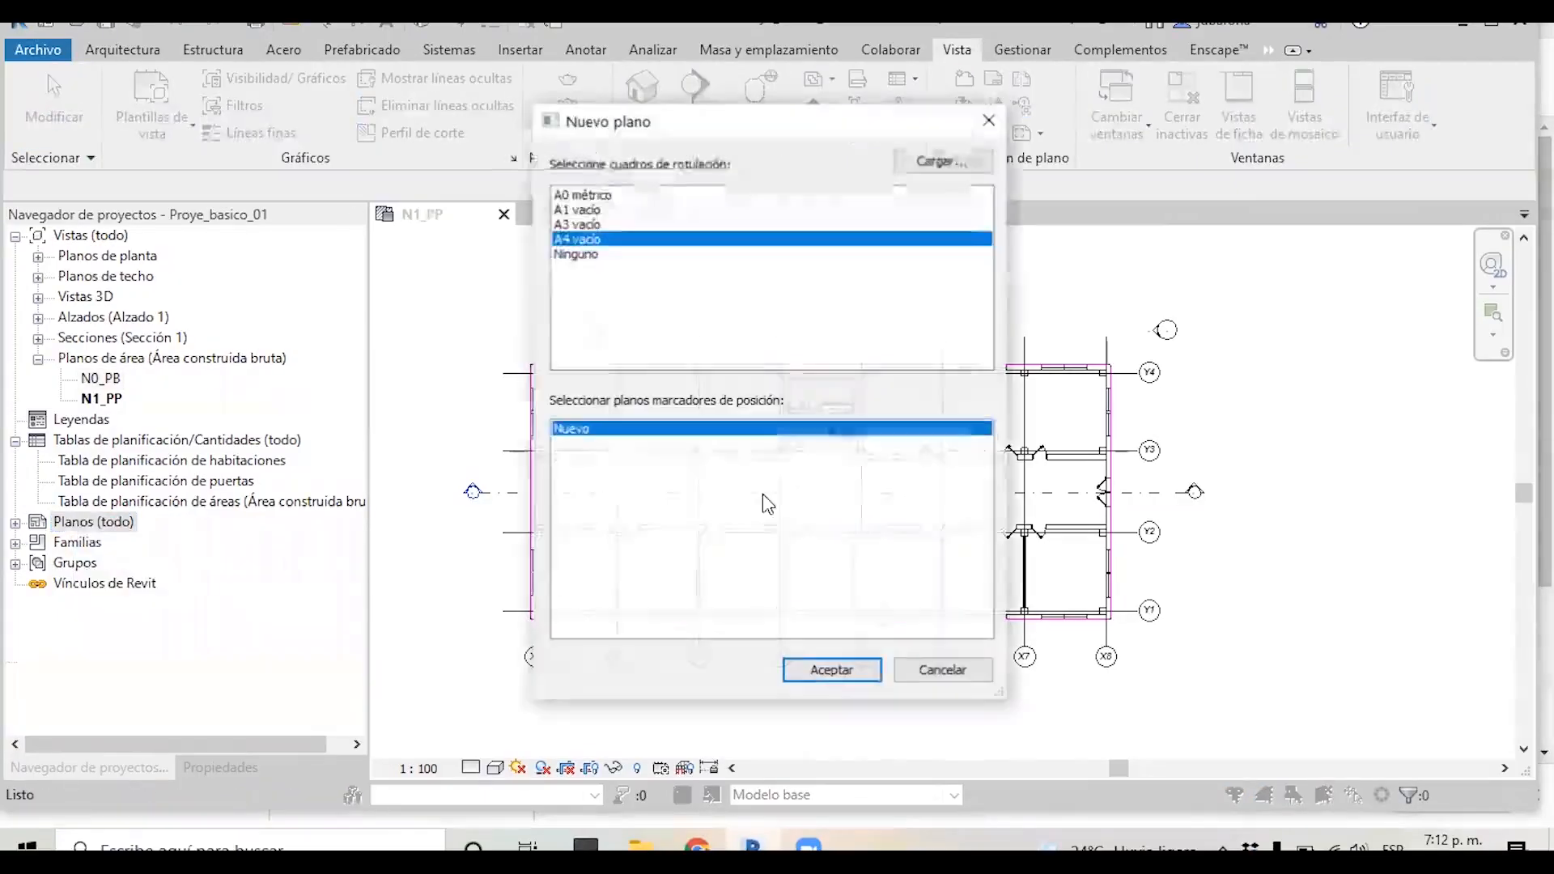
{"action": "left_click", "coordinate": [598, 196]}
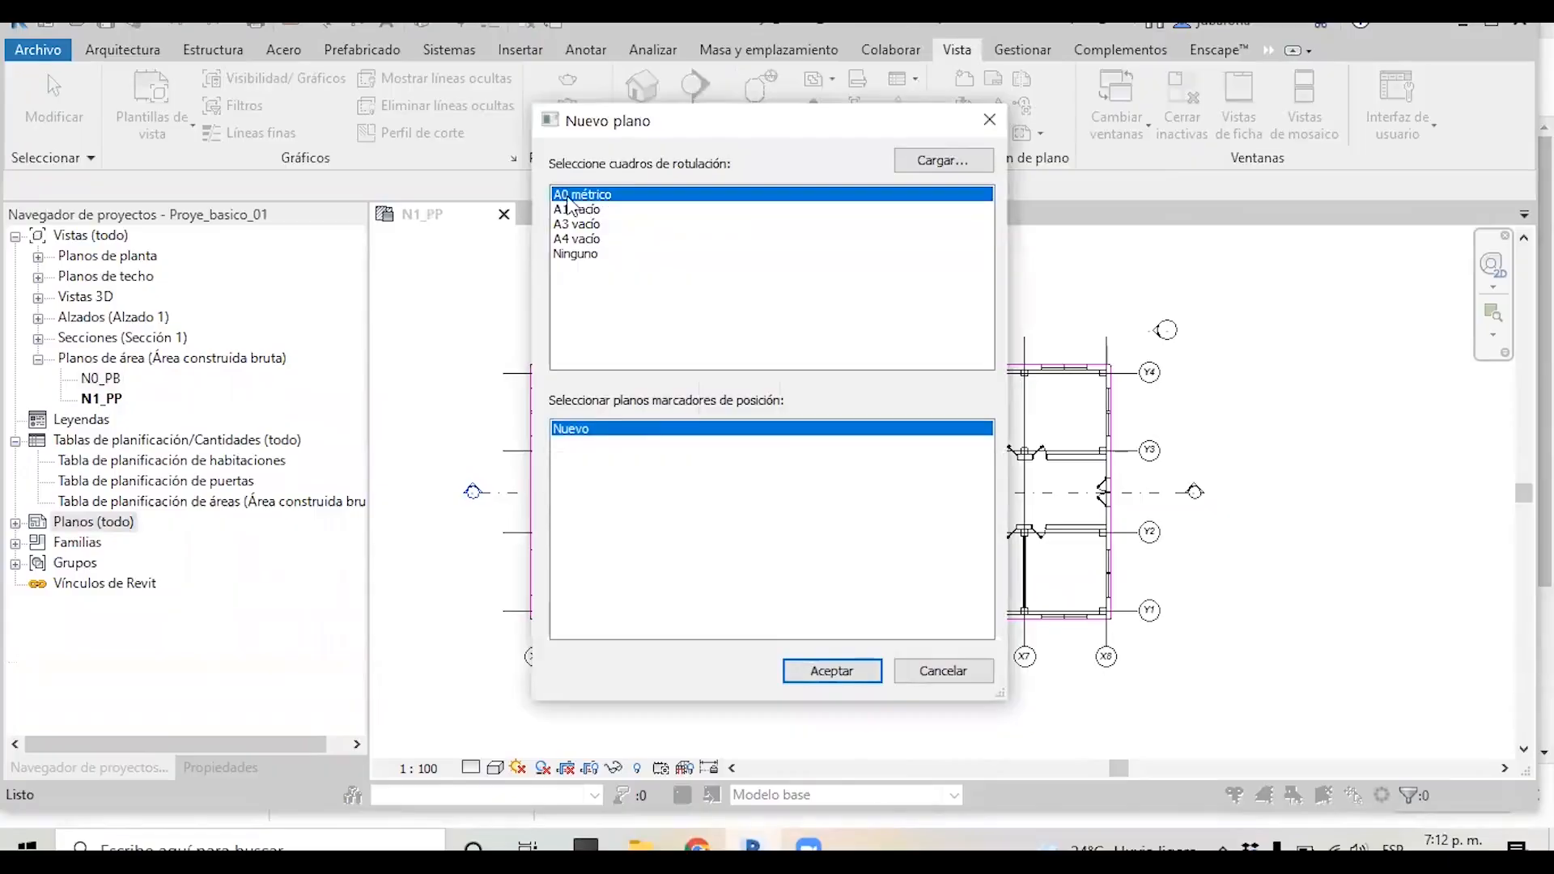
{"action": "left_click", "coordinate": [832, 670]}
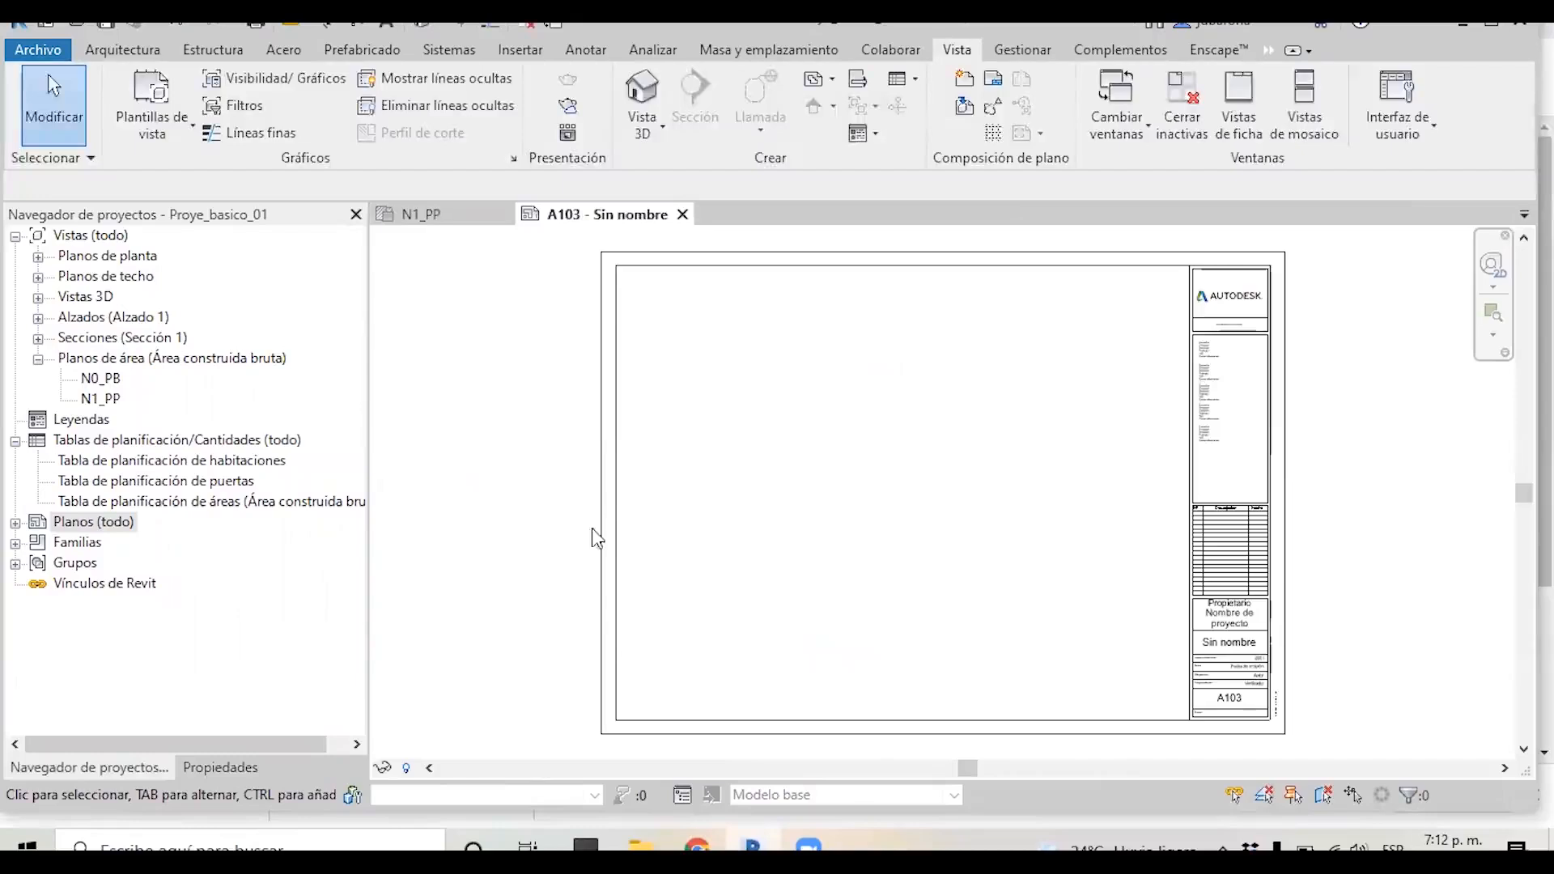
Place the N0_PB gross built area plan in the upper-left part of the new A0 sheet.
{"action": "left_click", "coordinate": [89, 379]}
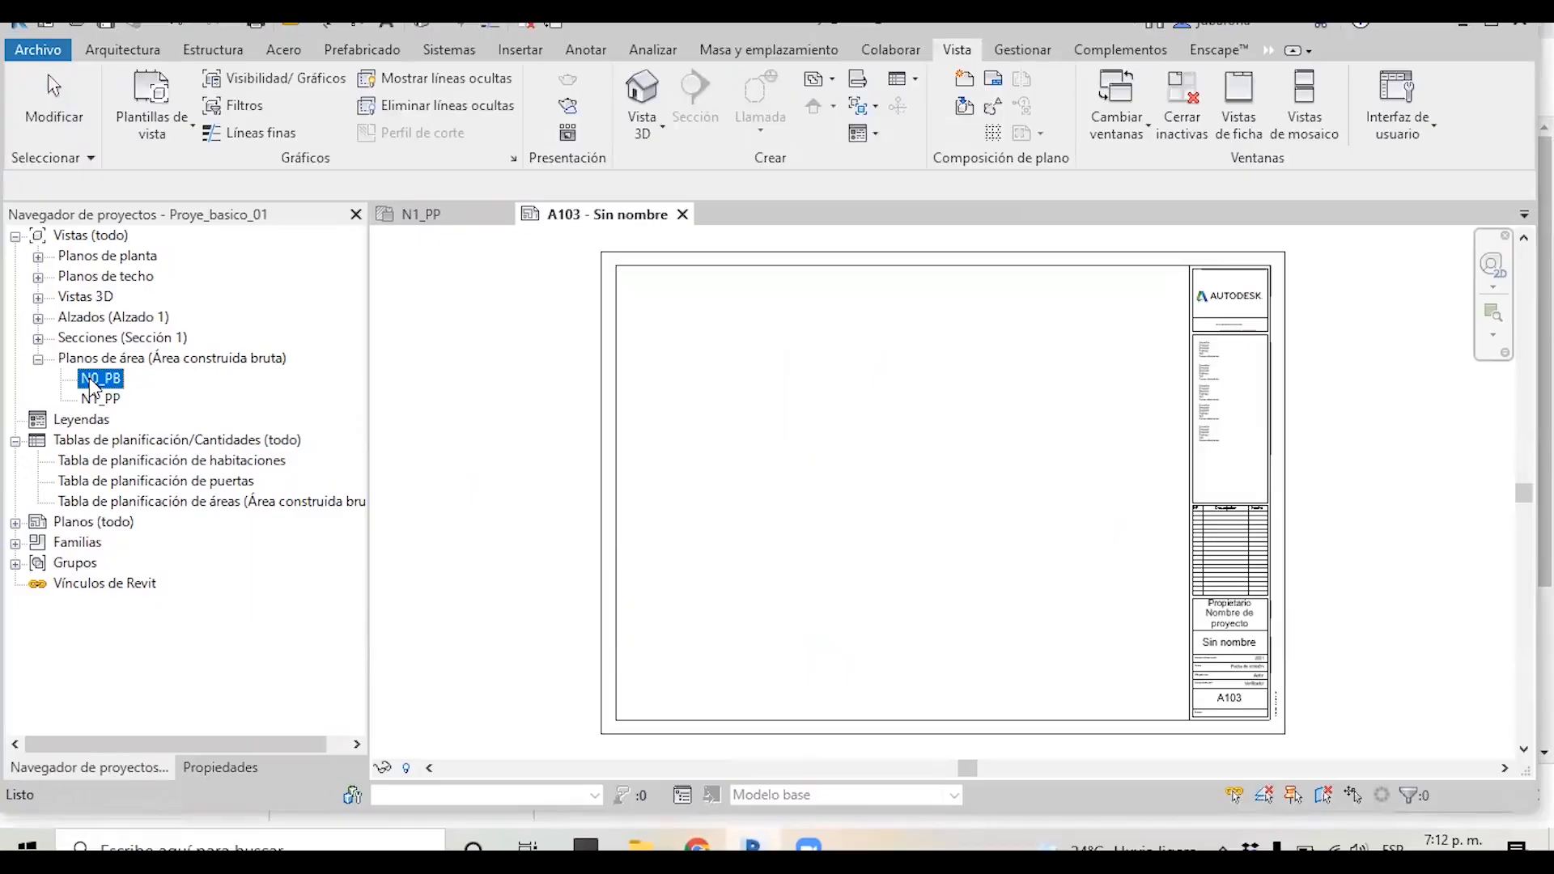
{"action": "left_click_drag", "start_coordinate": [435, 338], "coordinate": [850, 385]}
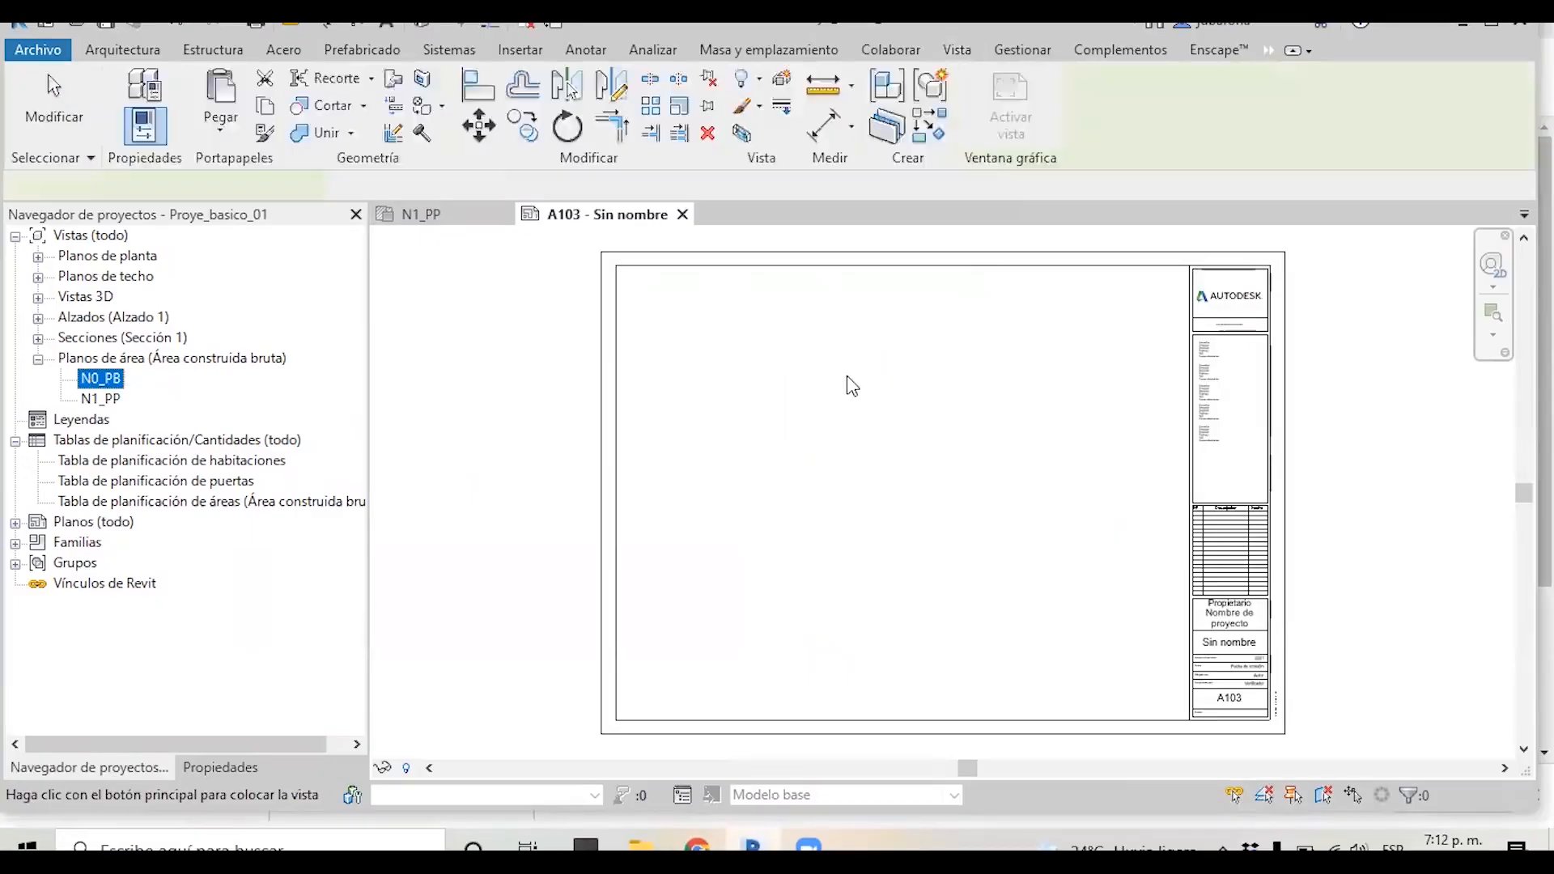
{"action": "left_click", "coordinate": [809, 413]}
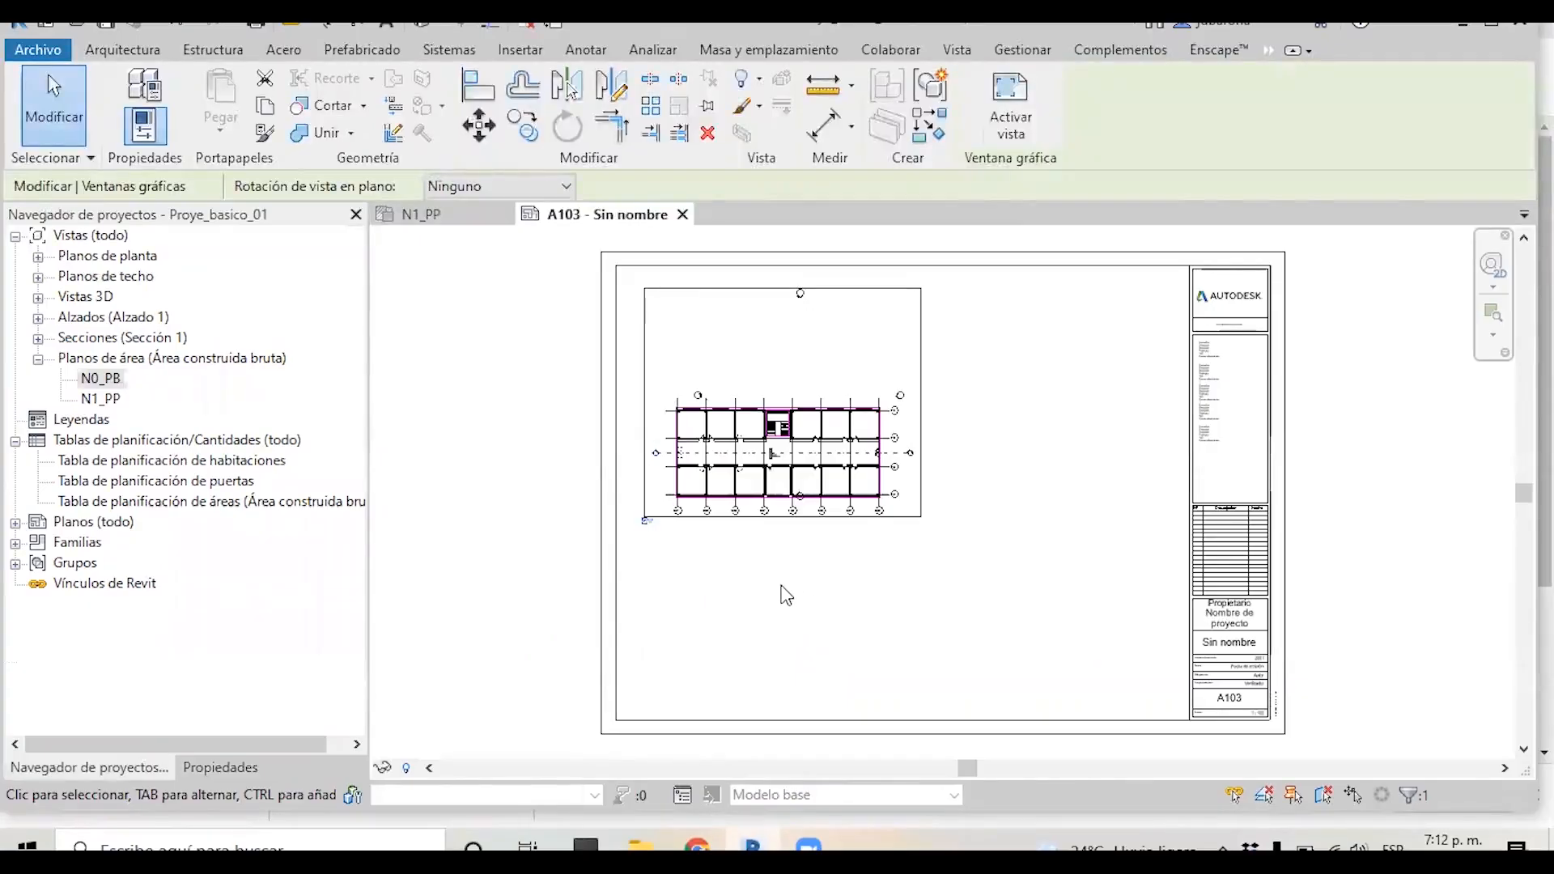
Place the N1_PP gross built area plan on the sheet directly below N0_PB, aligned with it.
{"action": "left_click", "coordinate": [99, 399]}
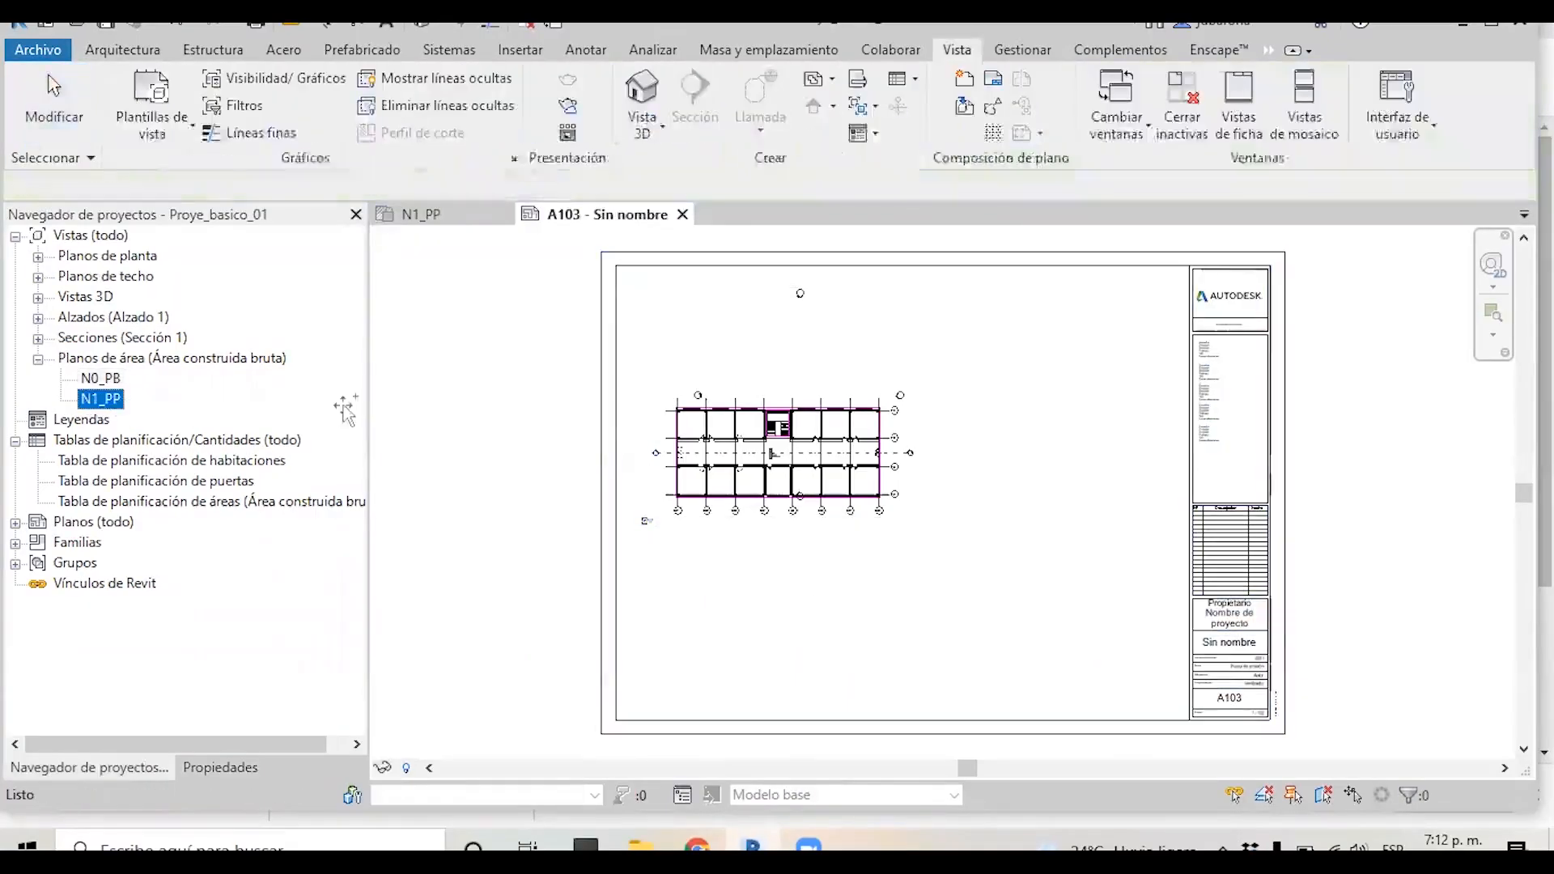
{"action": "left_click_drag", "start_coordinate": [833, 603], "coordinate": [854, 603]}
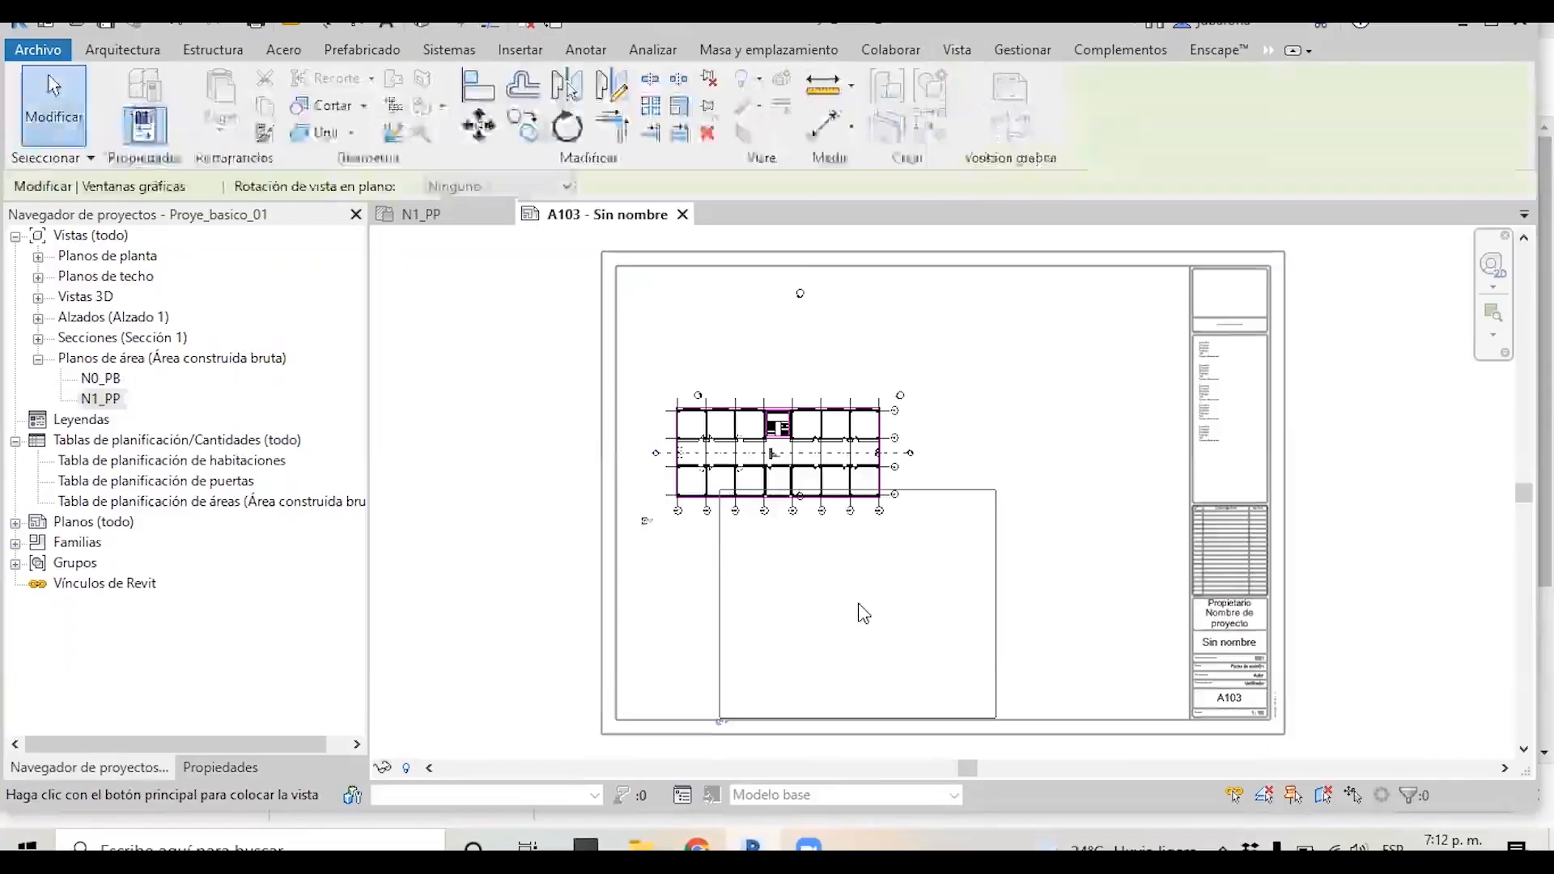
{"action": "left_click", "coordinate": [950, 536]}
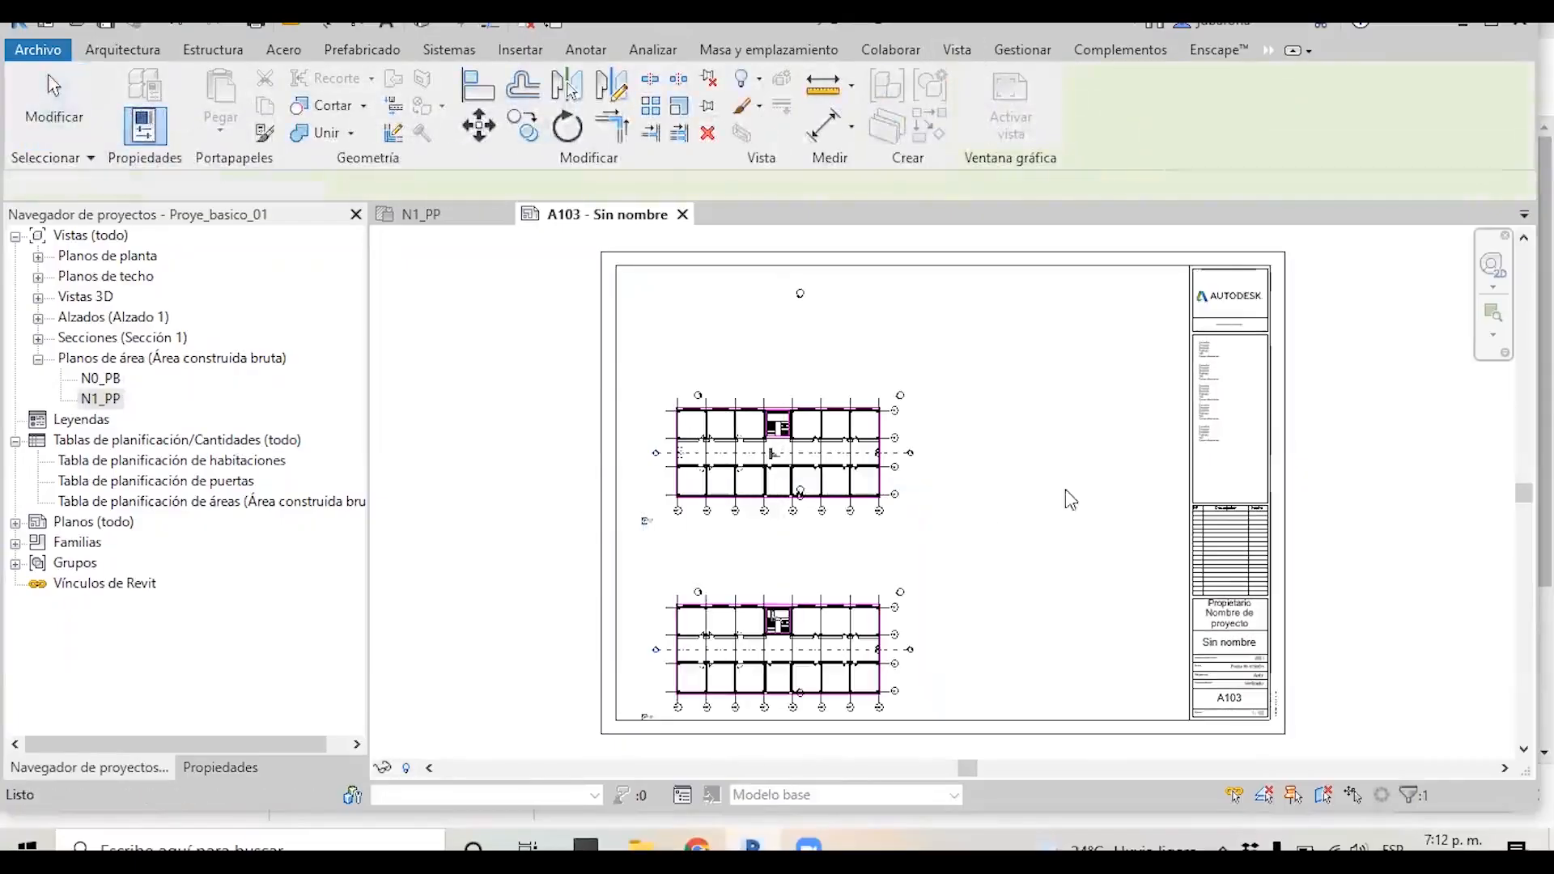
{"action": "left_click", "coordinate": [1068, 534]}
Move the N0_PB area plan viewport straight up on the sheet to separate it from the N1_PP viewport.
{"action": "left_click_drag", "start_coordinate": [813, 453], "coordinate": [814, 399]}
{"action": "left_click", "coordinate": [1019, 415]}
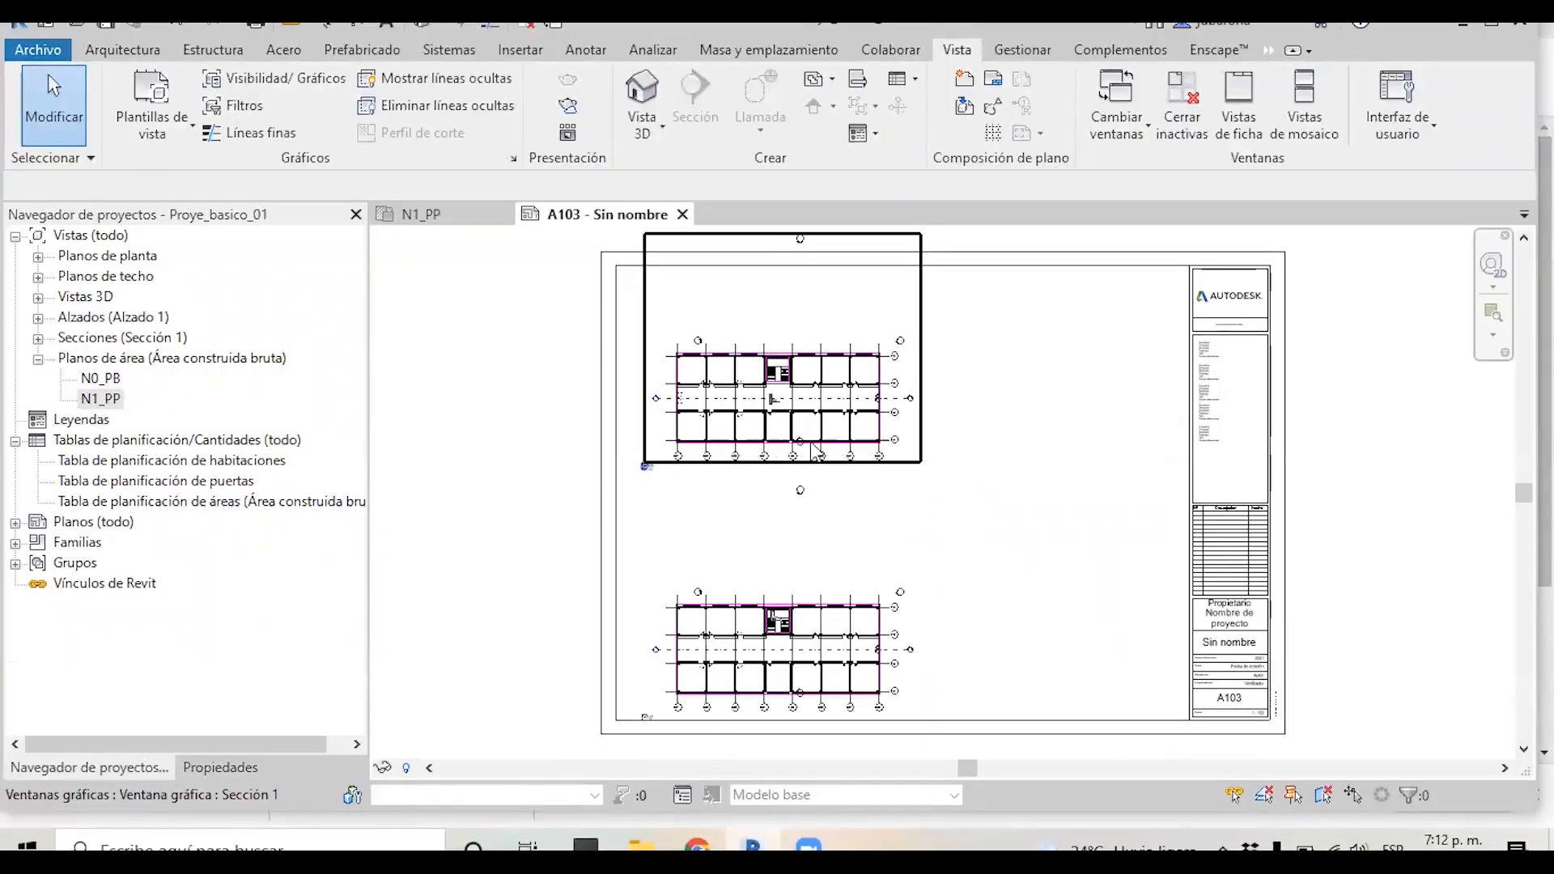
{"action": "left_click", "coordinate": [777, 675]}
{"action": "left_click", "coordinate": [1079, 489]}
{"action": "left_click", "coordinate": [777, 670]}
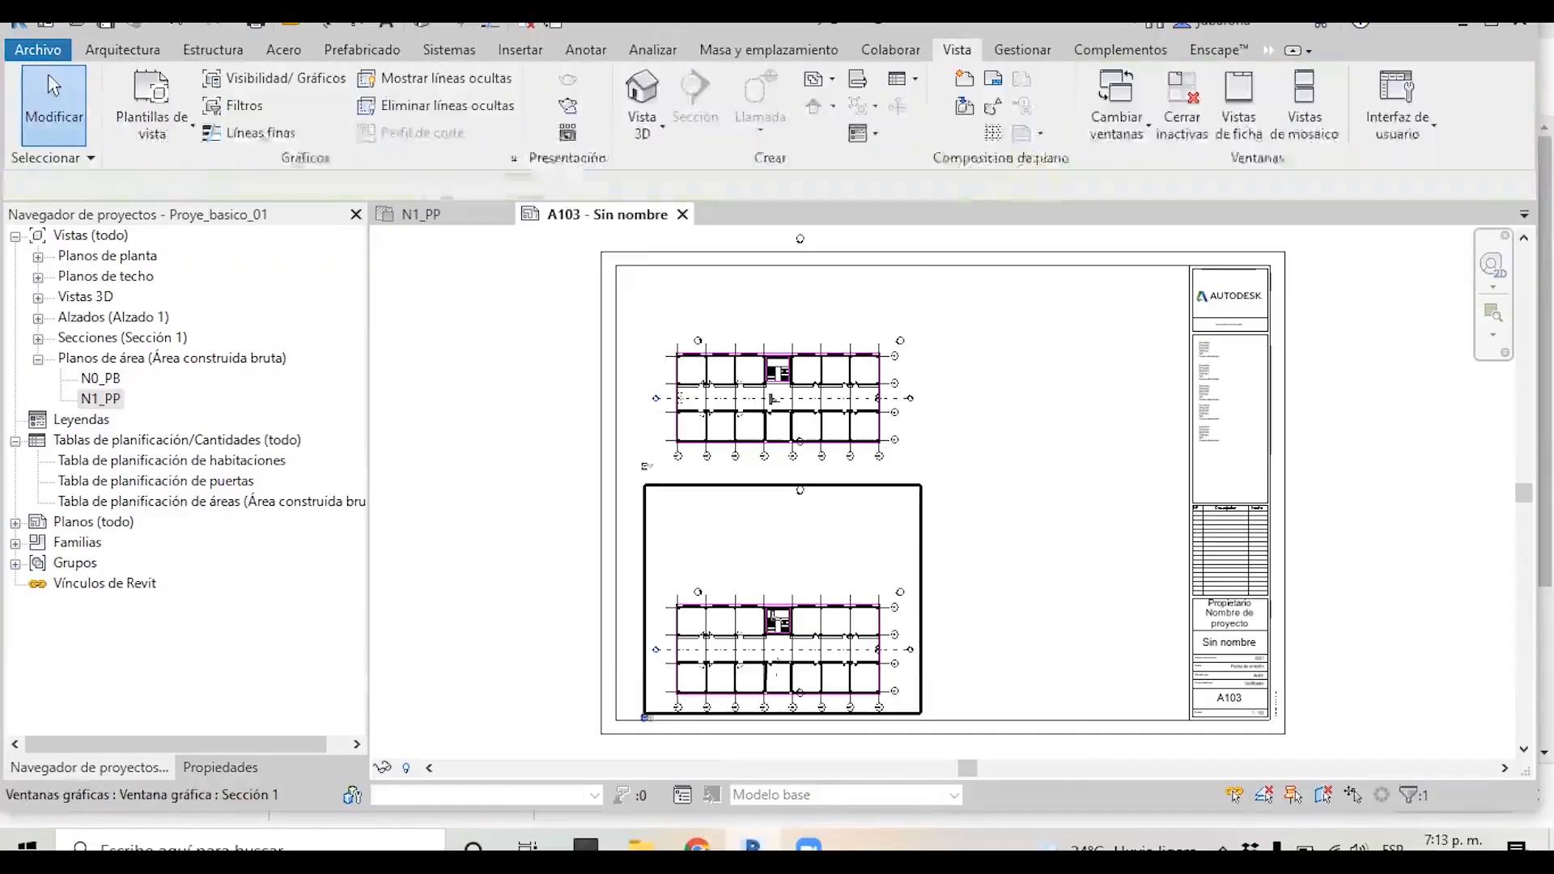
Activate the N0_PB area plan viewport on the A103 sheet so its view can be edited in place.
{"action": "double_click", "coordinate": [761, 427]}
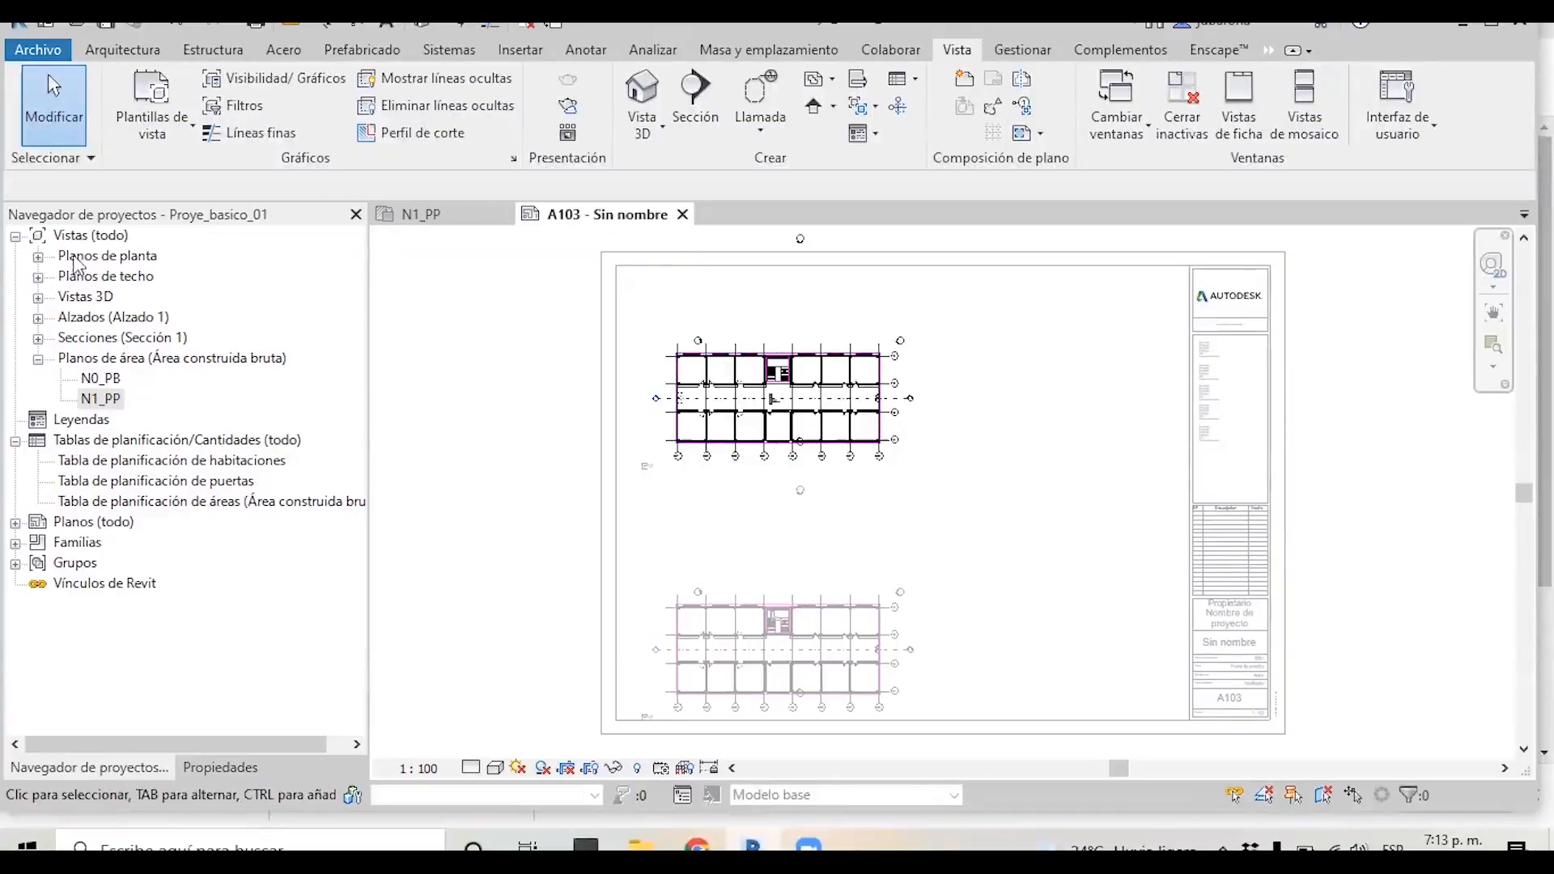
{"action": "left_click", "coordinate": [37, 256]}
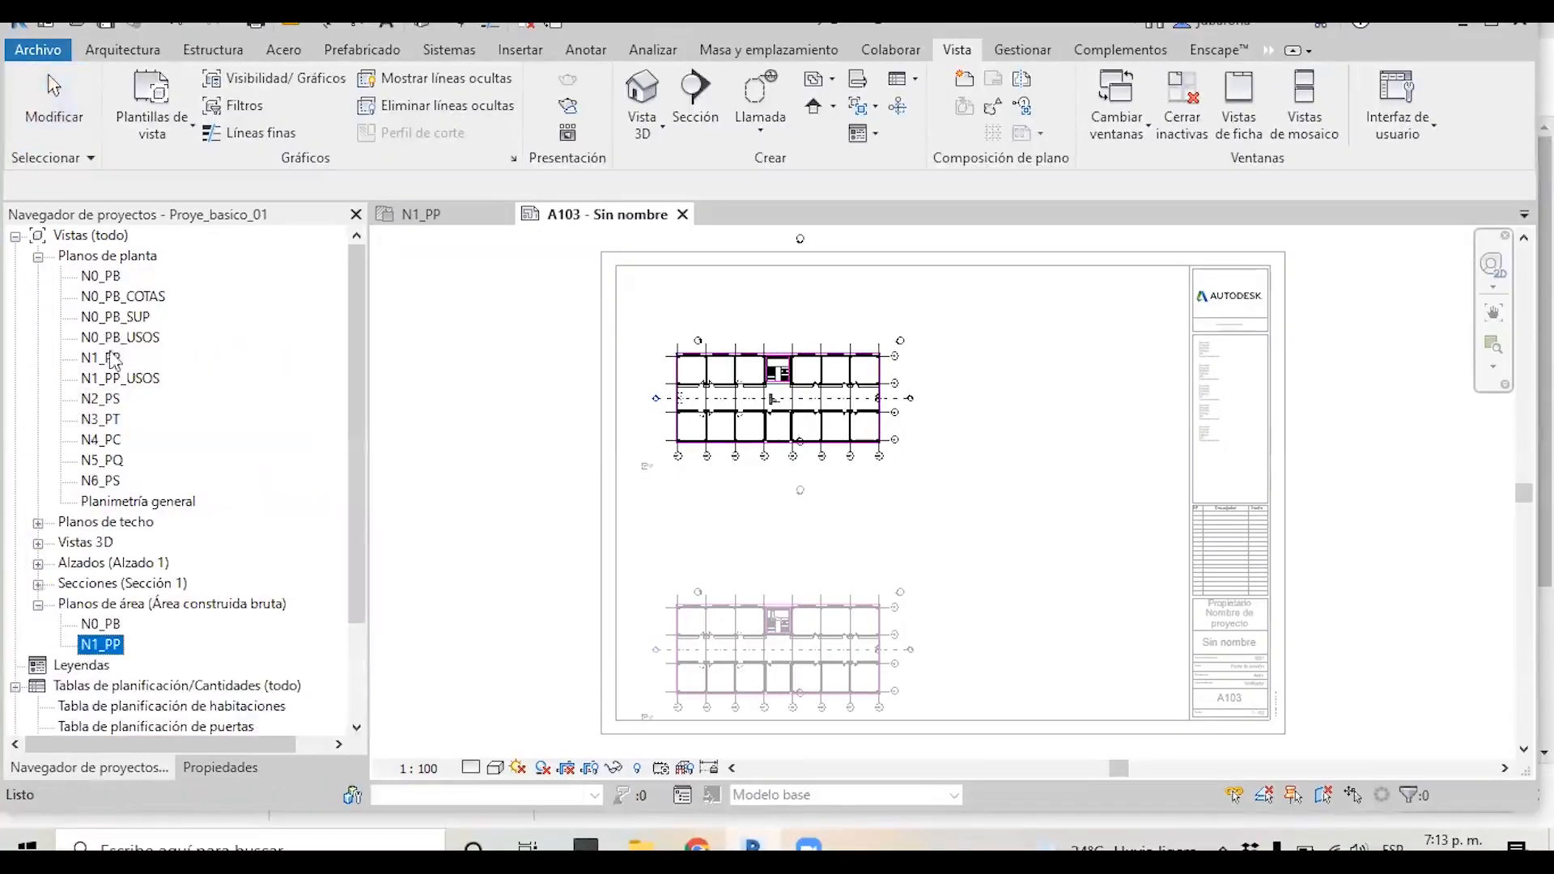
{"action": "left_click", "coordinate": [37, 257]}
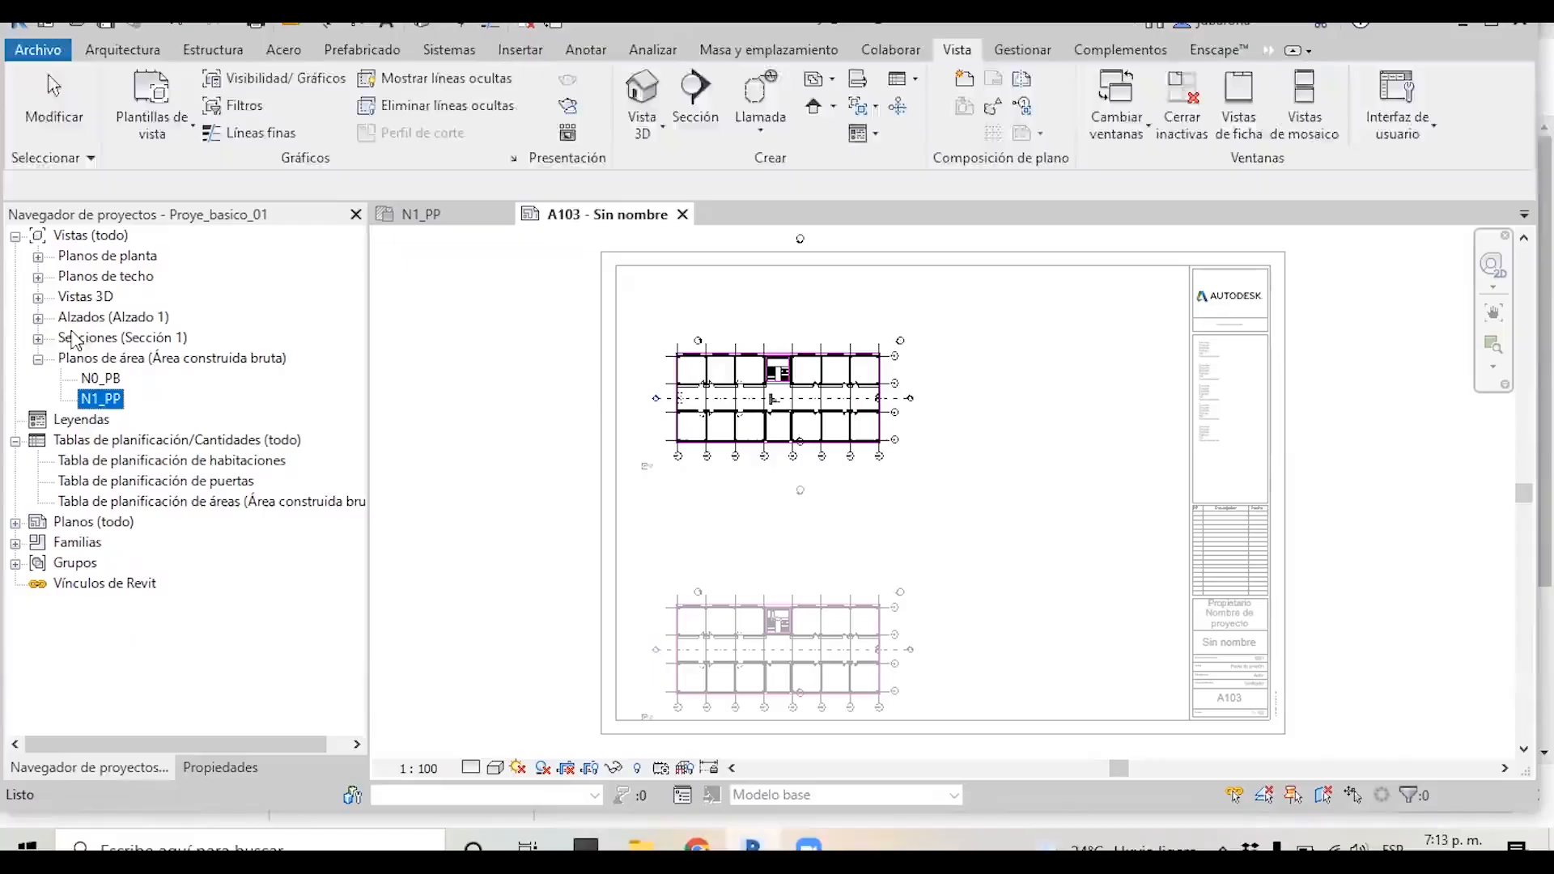
{"action": "left_click", "coordinate": [95, 380]}
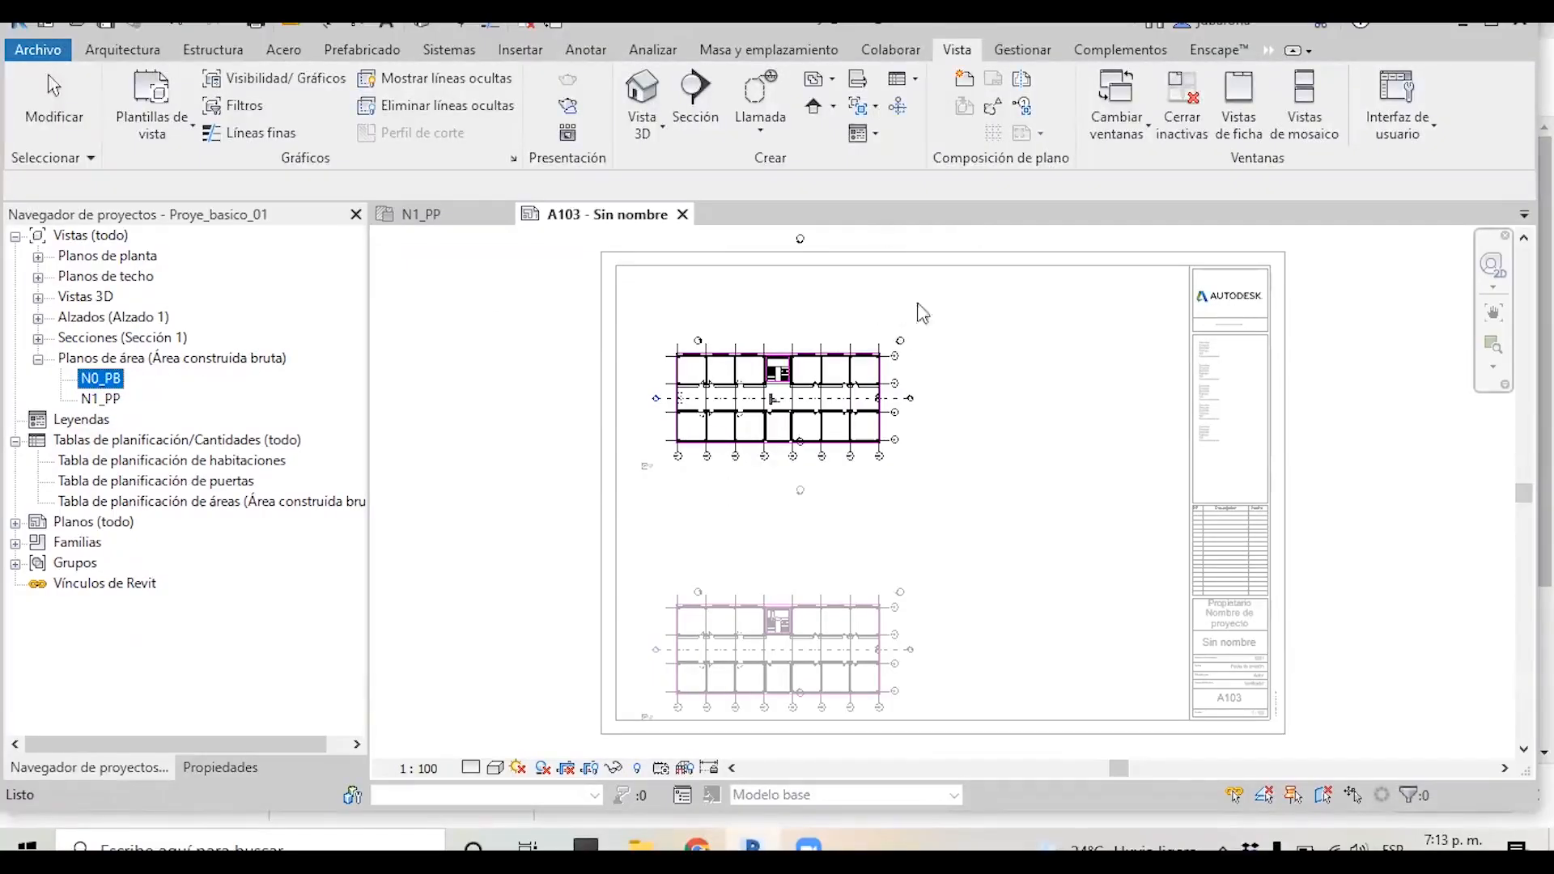
{"action": "scroll", "coordinate": [816, 304], "scroll_direction": "up", "scroll_amount": 2}
{"action": "scroll", "coordinate": [785, 615], "scroll_direction": "down", "scroll_amount": 2}
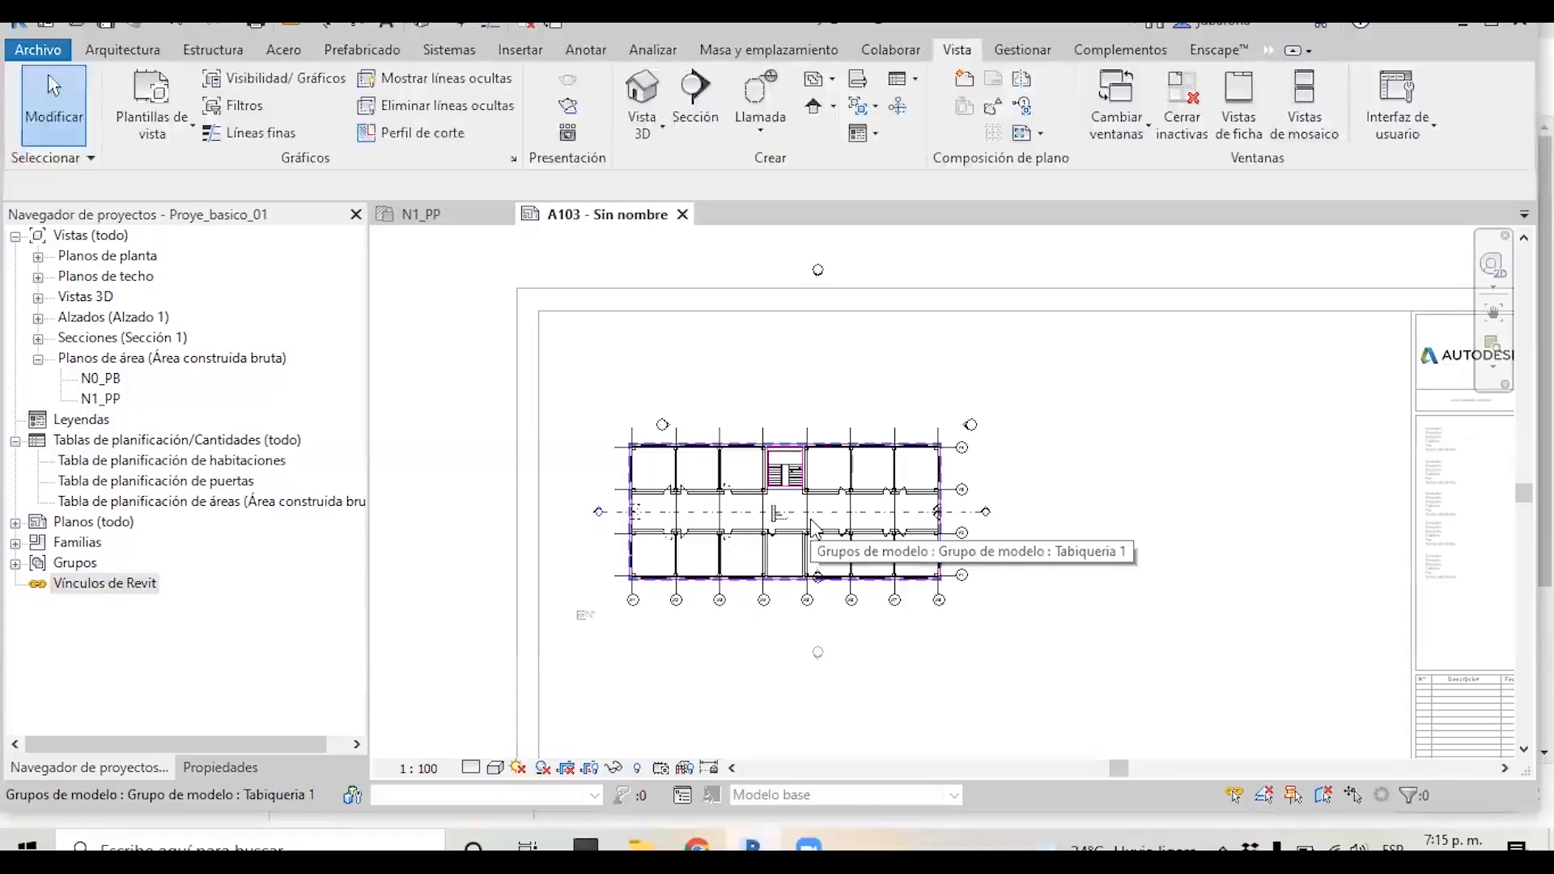
Hide the Muros model category in the N0_PB area plan through its visibility/graphics overrides and accept the change.
{"action": "key", "text": "v"}
{"action": "key", "text": "g"}
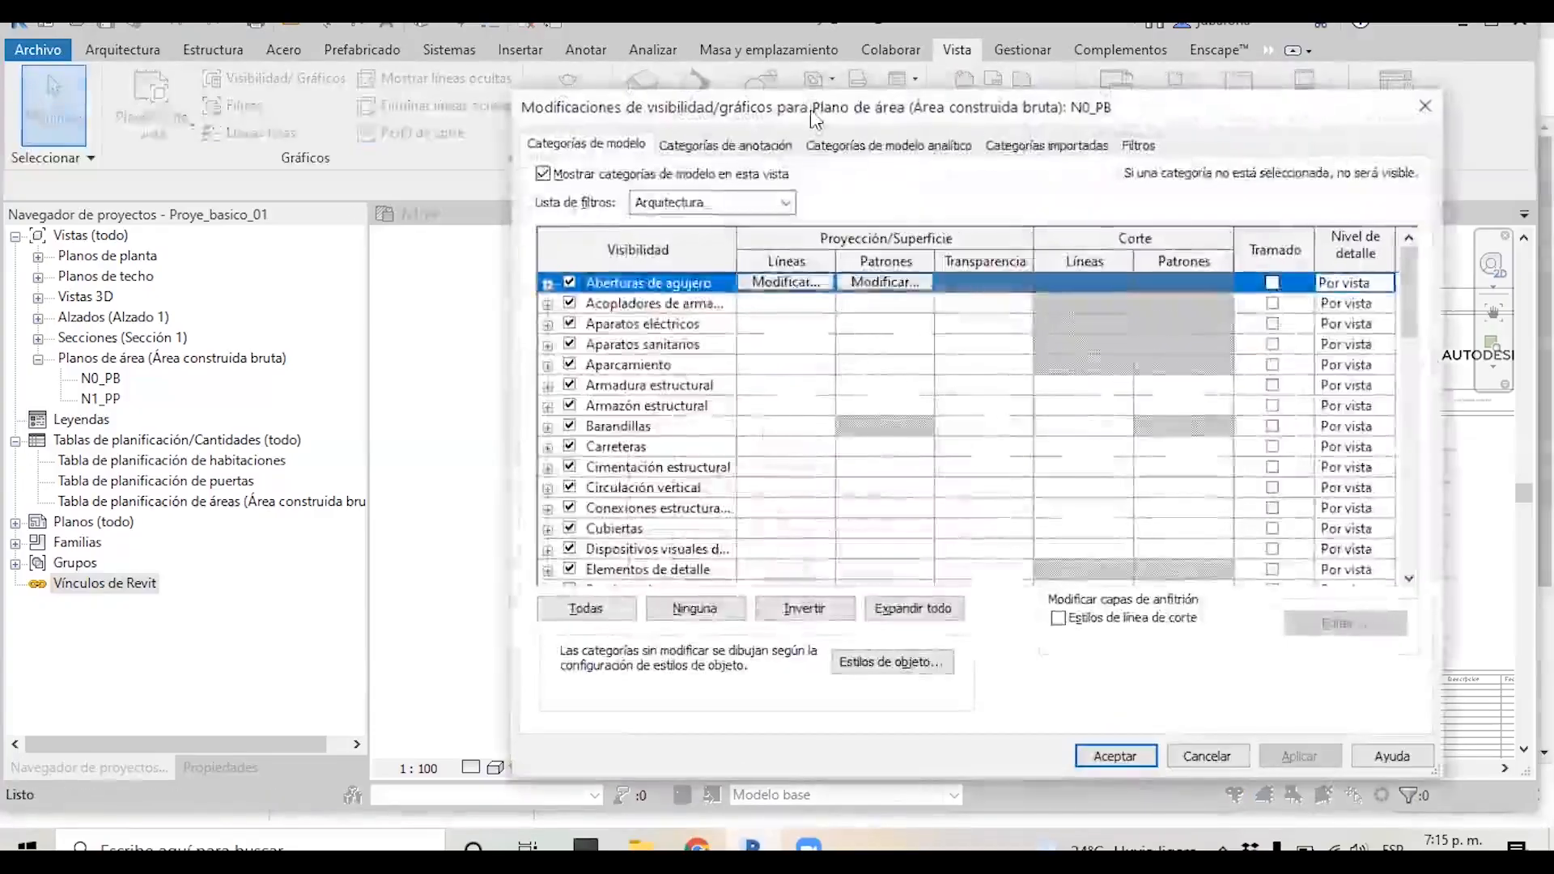
{"action": "left_click_drag", "start_coordinate": [814, 113], "coordinate": [1176, 118]}
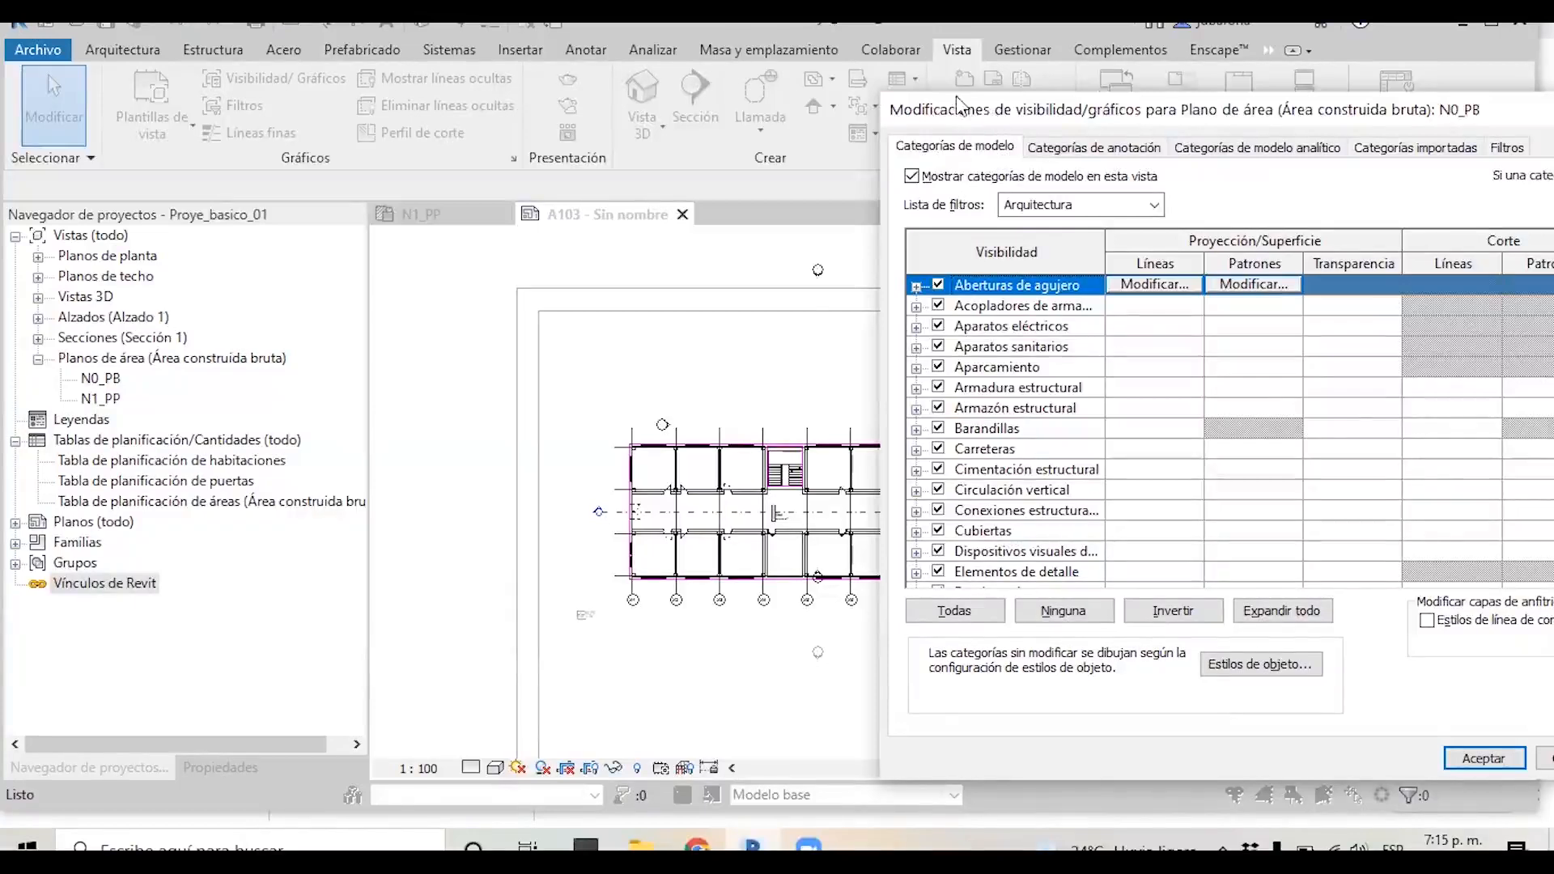
{"action": "left_click_drag", "start_coordinate": [959, 105], "coordinate": [917, 93]}
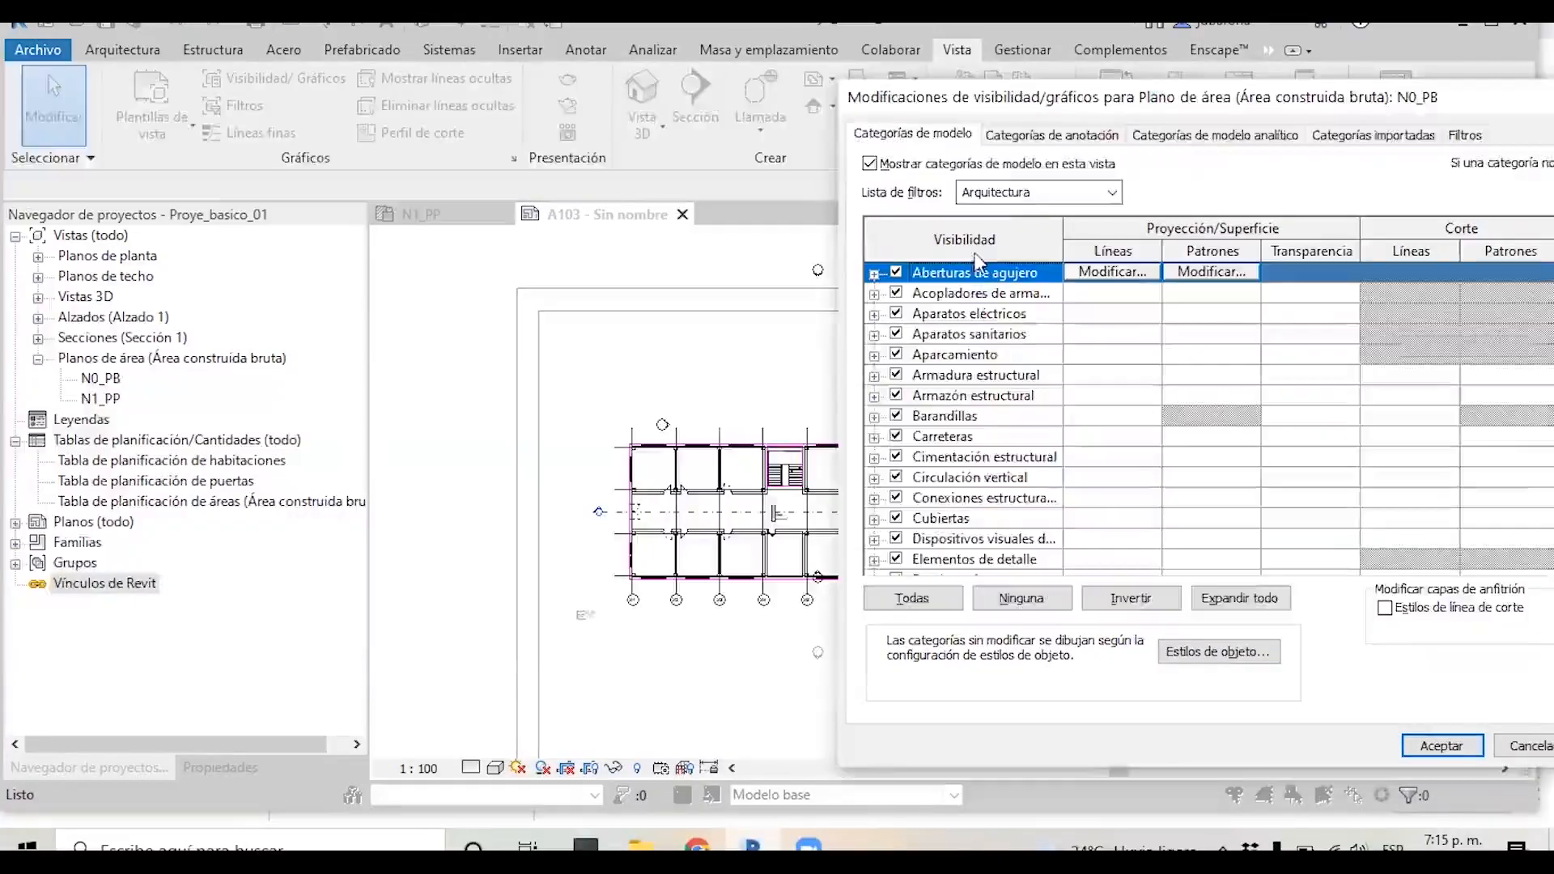
{"action": "left_click", "coordinate": [962, 400]}
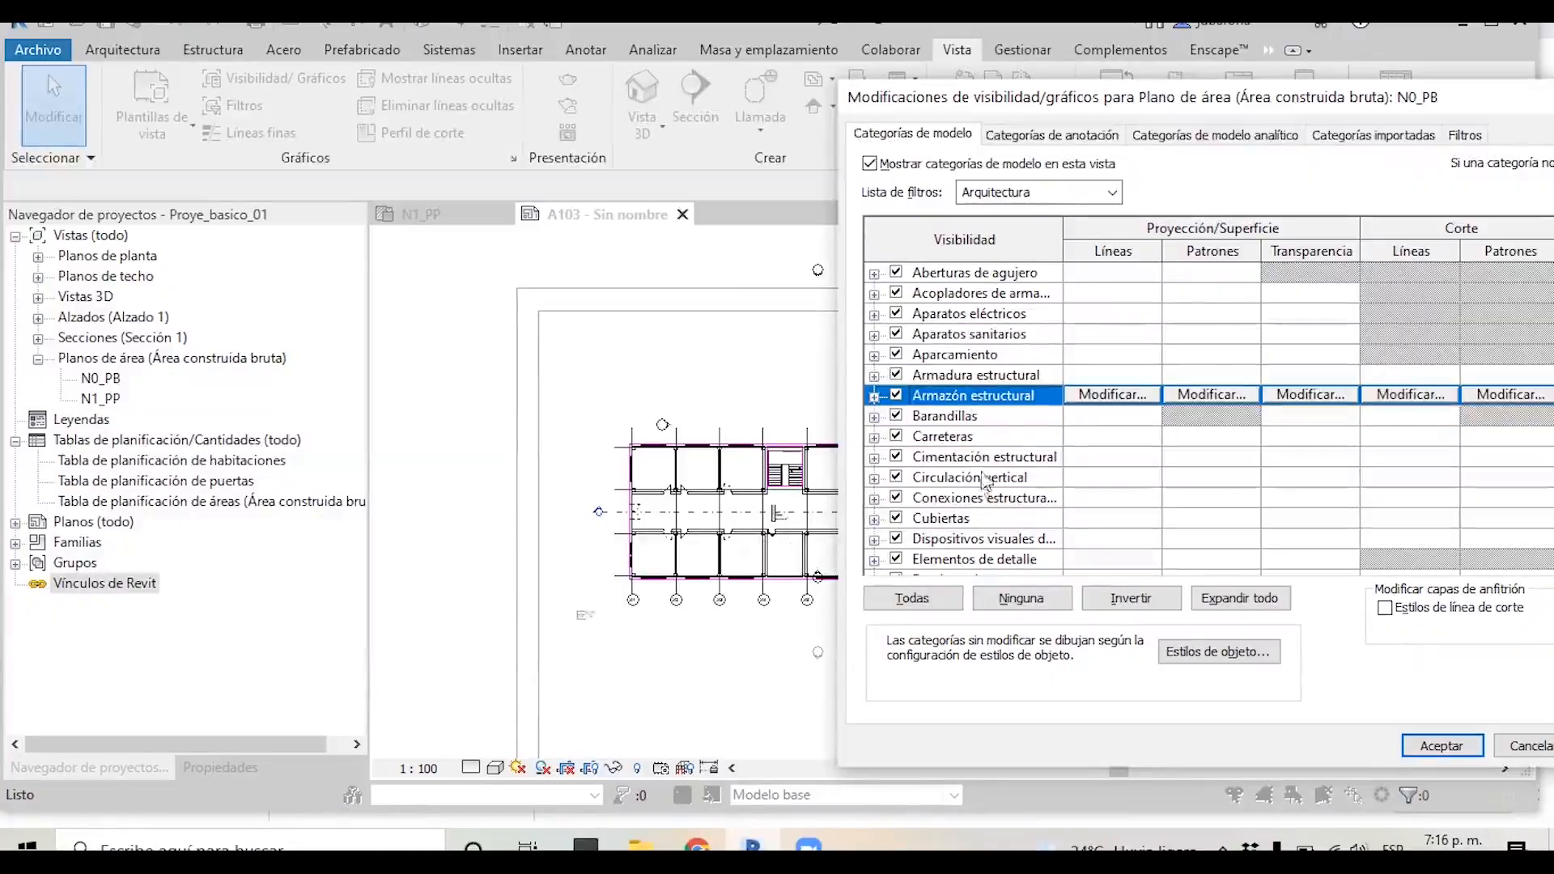
{"action": "key", "text": "m"}
{"action": "scroll", "coordinate": [963, 503], "scroll_direction": "down", "scroll_amount": 5}
{"action": "scroll", "coordinate": [946, 443], "scroll_direction": "down", "scroll_amount": 5}
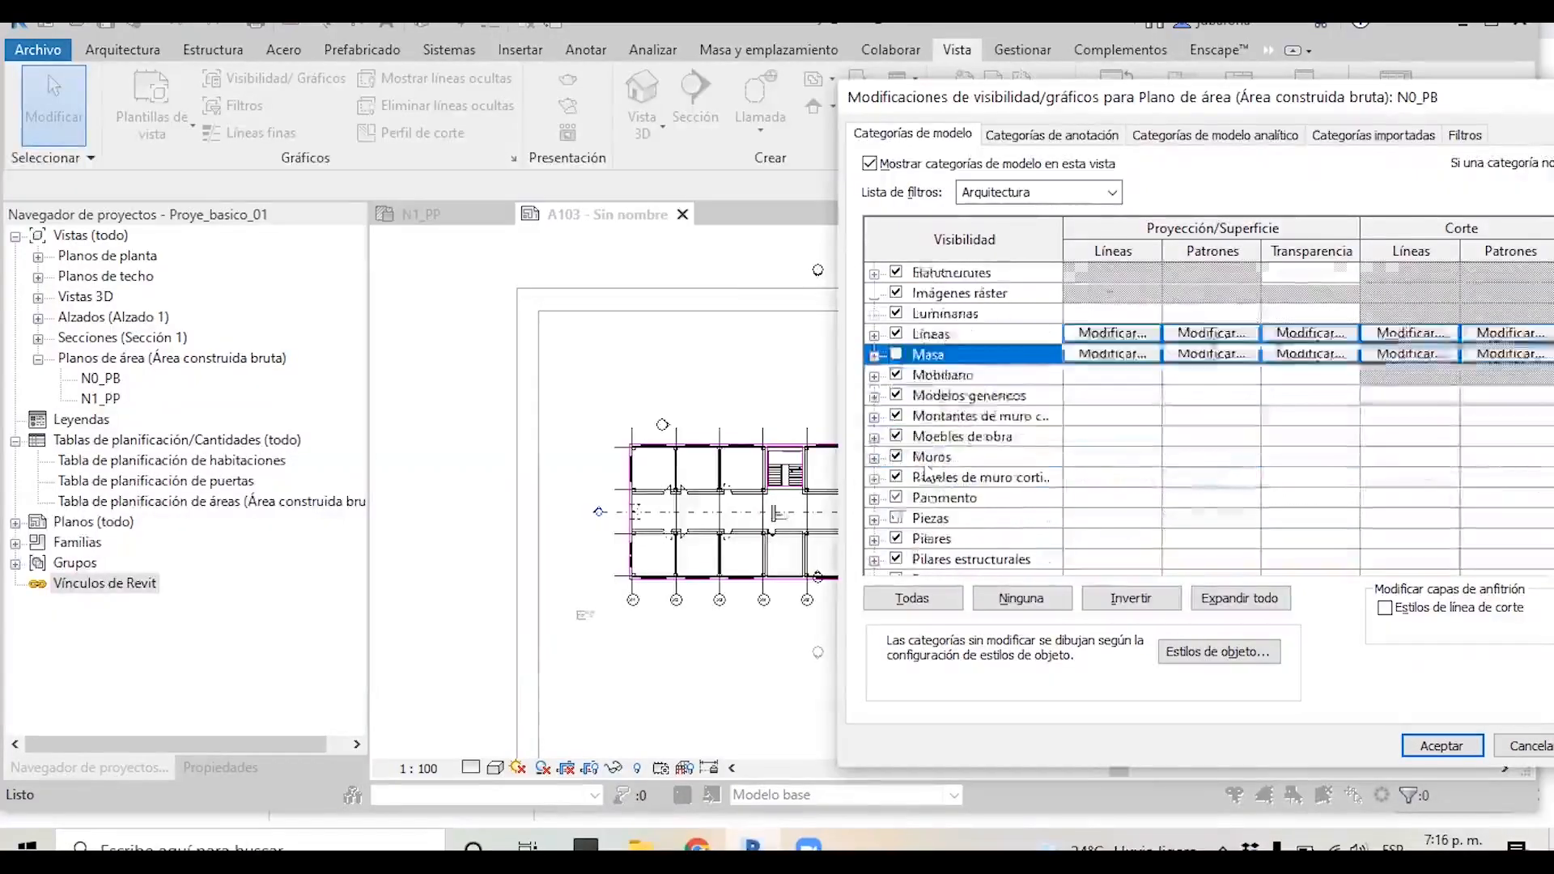
{"action": "left_click", "coordinate": [947, 438]}
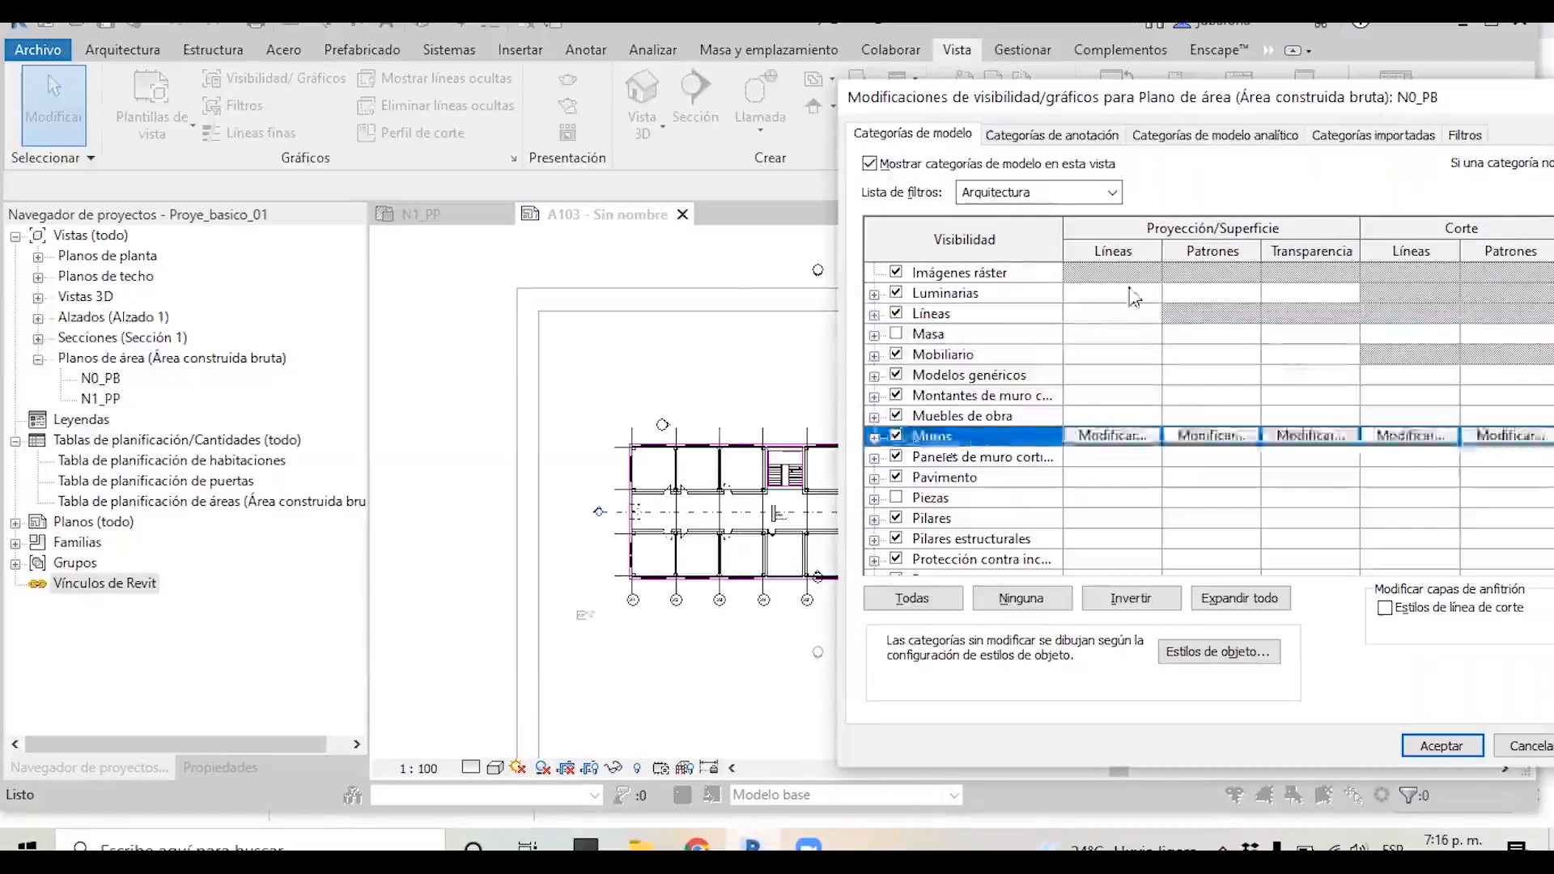
{"action": "left_click", "coordinate": [897, 436]}
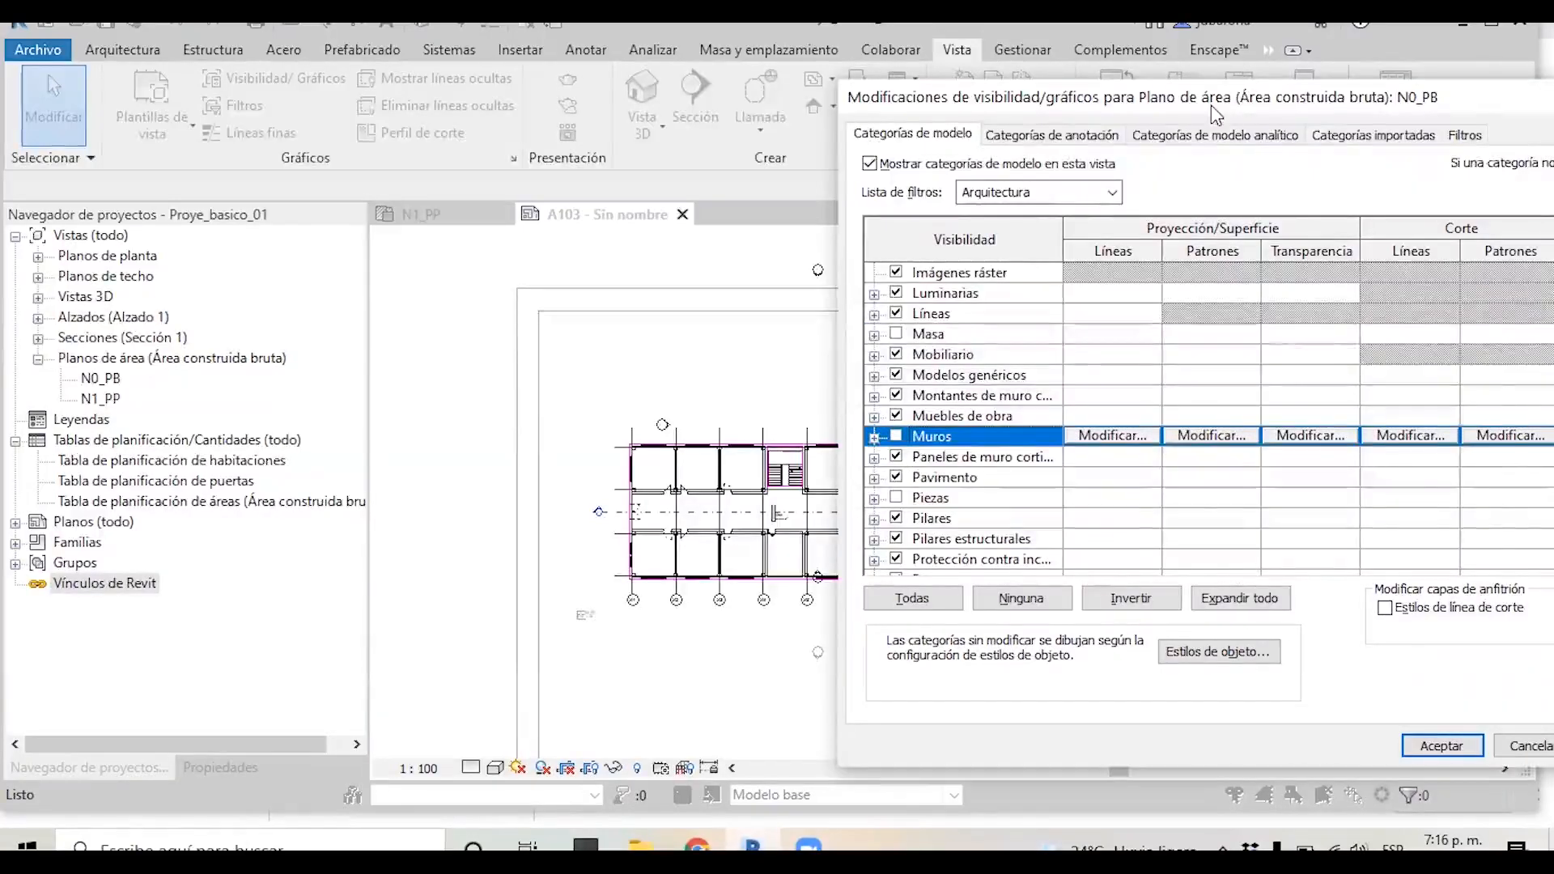
{"action": "left_click_drag", "start_coordinate": [1210, 104], "coordinate": [1108, 102]}
{"action": "left_click", "coordinate": [1524, 742]}
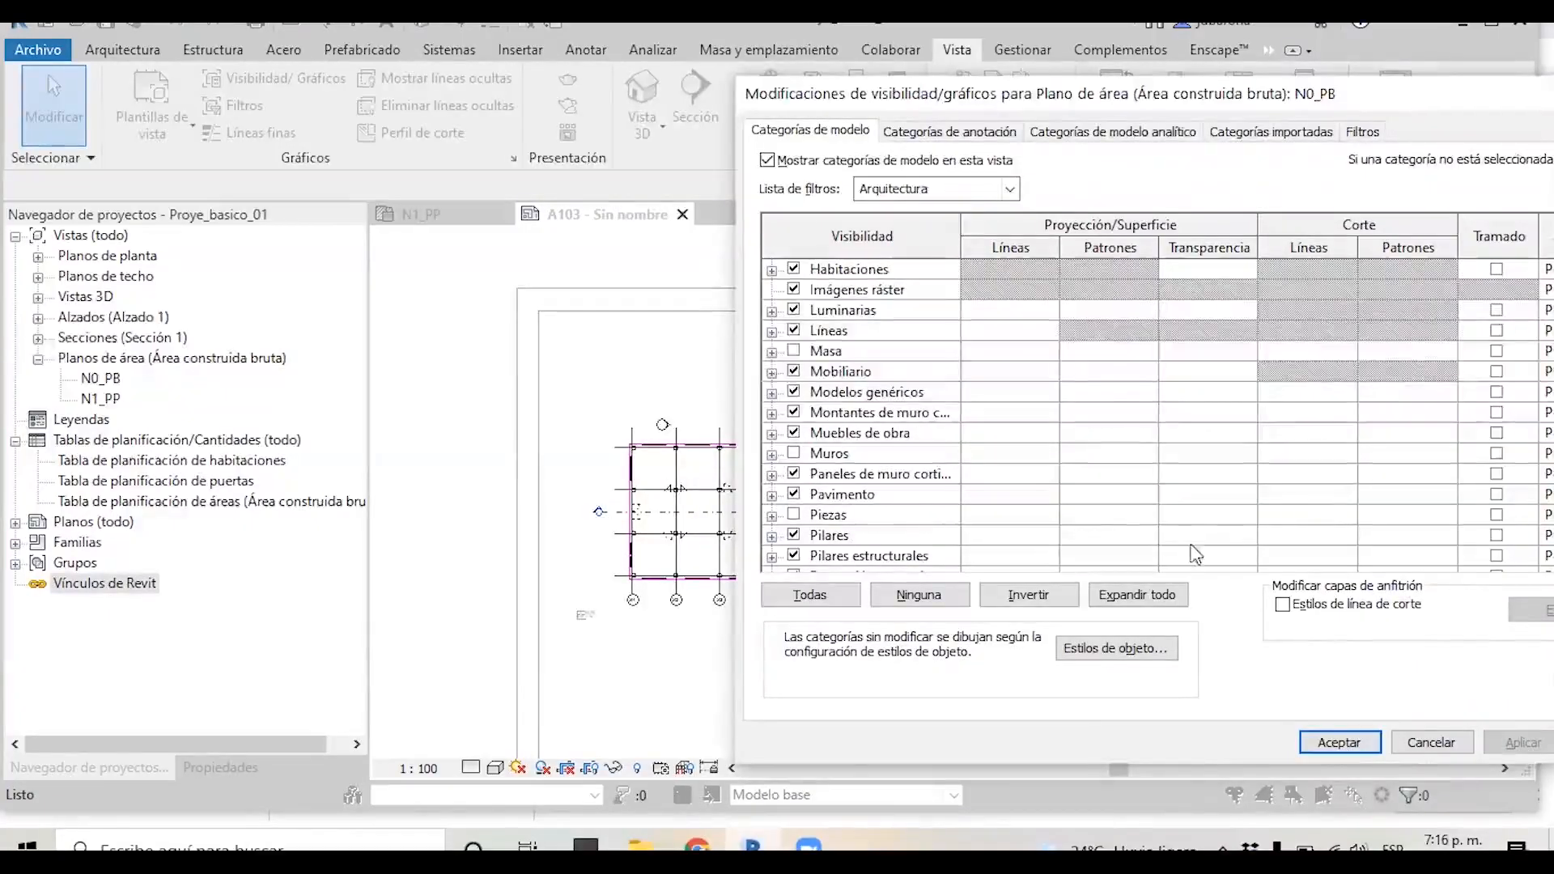
{"action": "left_click", "coordinate": [1336, 741]}
Turn off the Ventanas model category in the N0_PB visibility/graphics overrides and apply it.
{"action": "scroll", "coordinate": [985, 526], "scroll_direction": "up", "scroll_amount": 2}
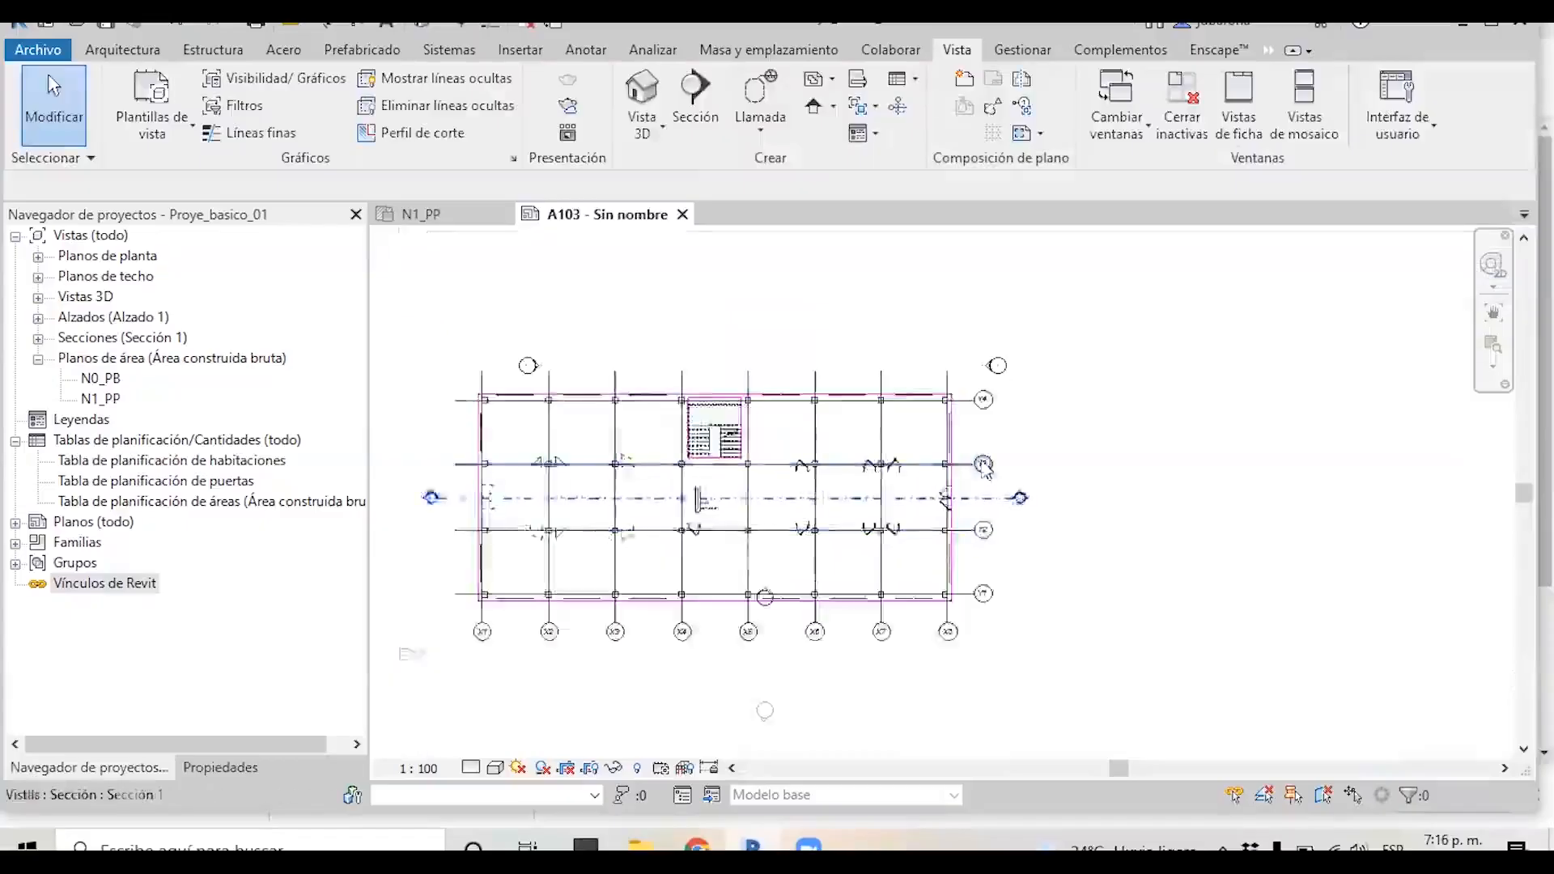
{"action": "key", "text": "v"}
{"action": "key", "text": "v"}
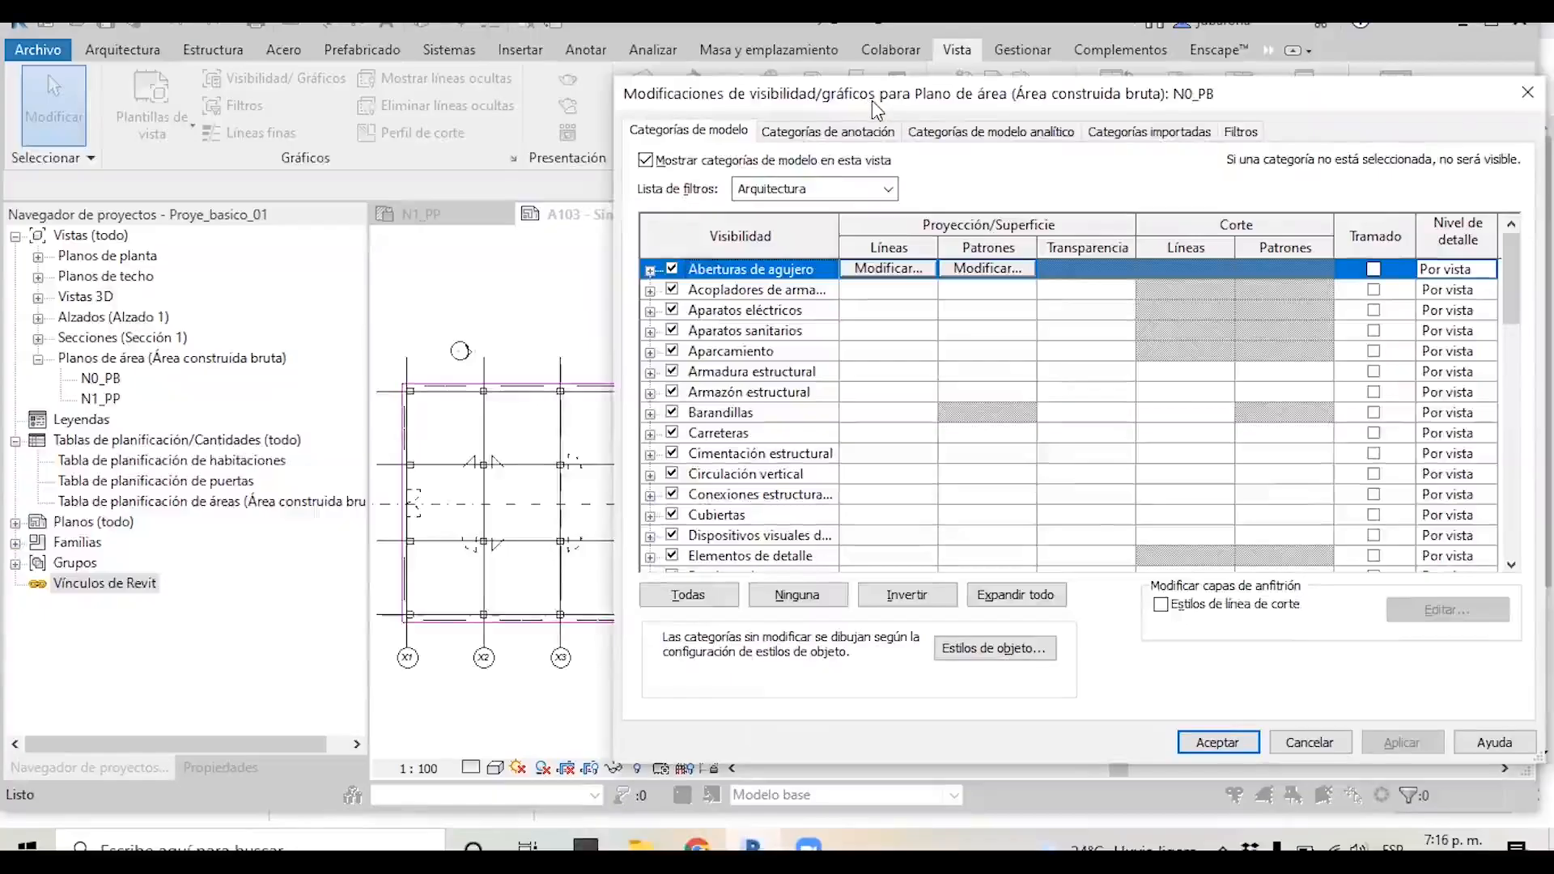
{"action": "left_click_drag", "start_coordinate": [872, 100], "coordinate": [944, 114]}
{"action": "left_click", "coordinate": [850, 433]}
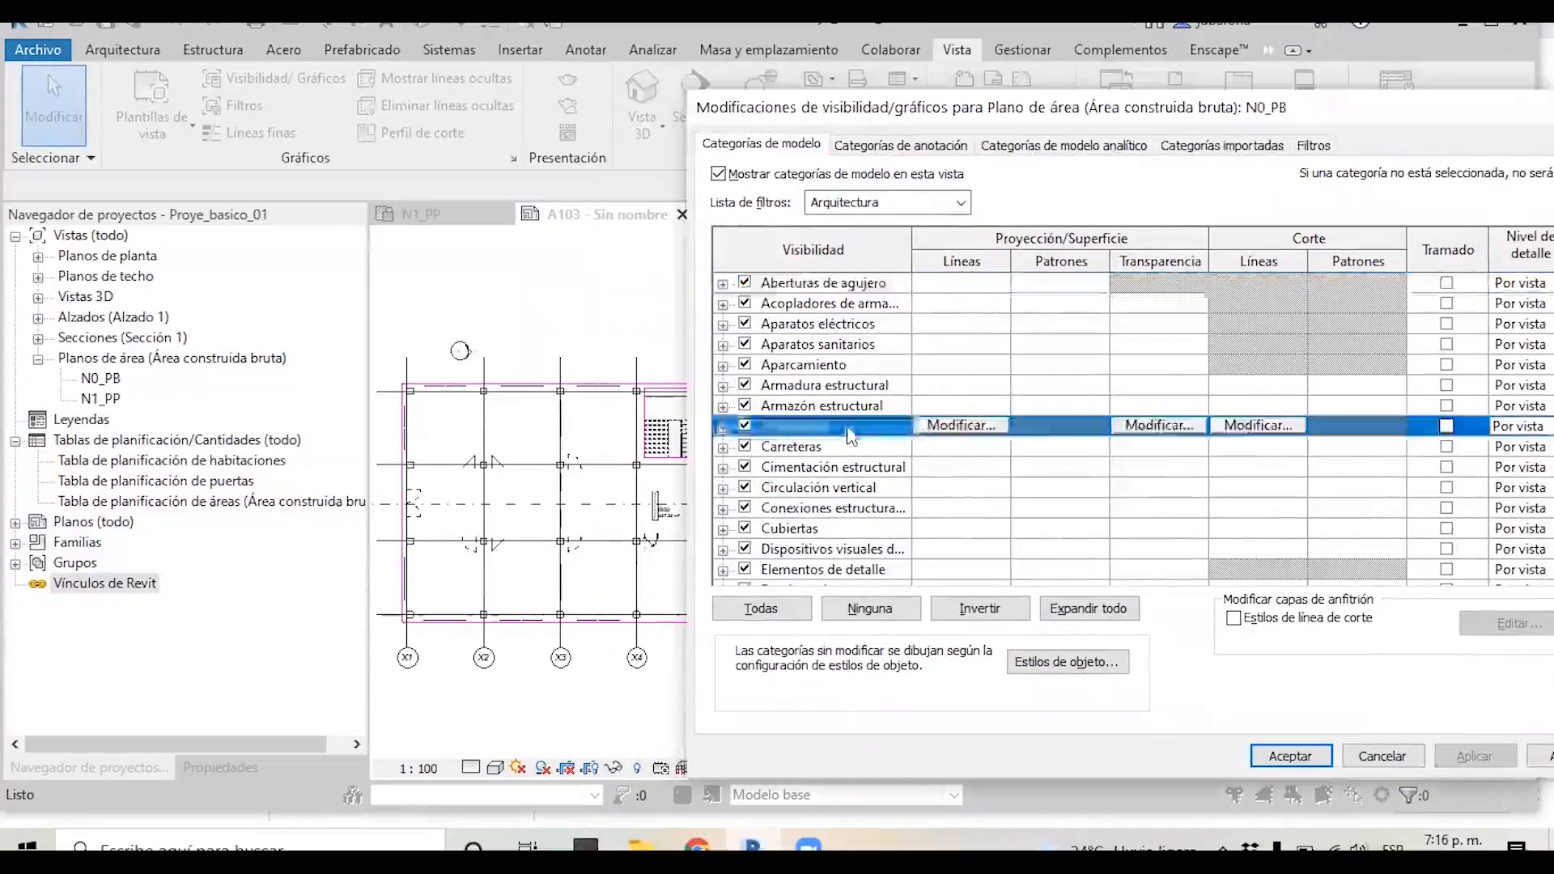
{"action": "key", "text": "v"}
{"action": "scroll", "coordinate": [777, 544], "scroll_direction": "down", "scroll_amount": 1}
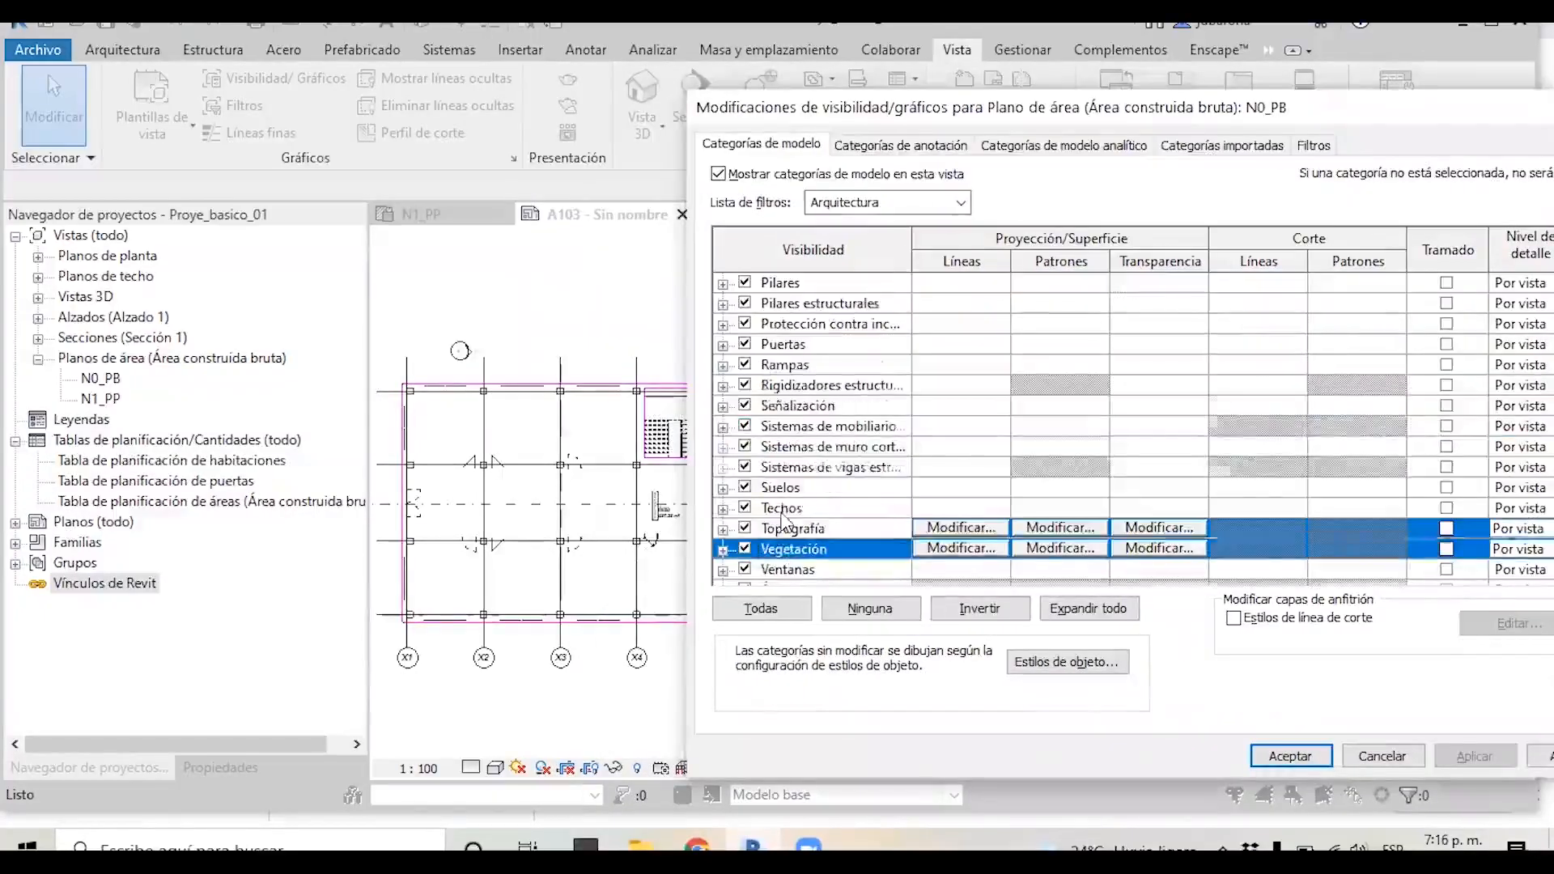
{"action": "left_click", "coordinate": [745, 550]}
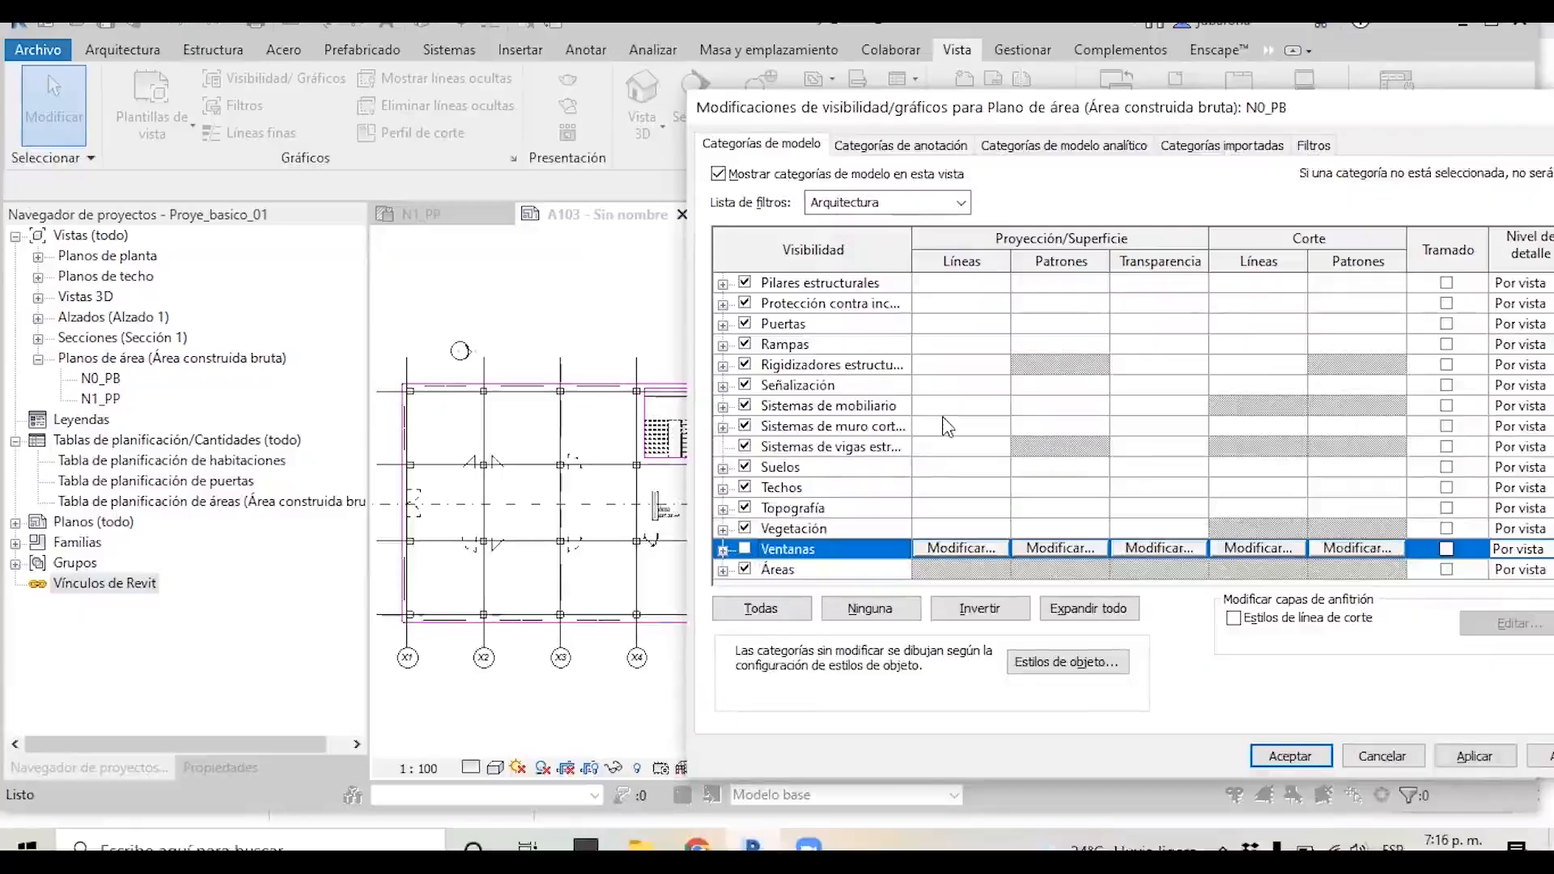
{"action": "left_click", "coordinate": [1473, 756]}
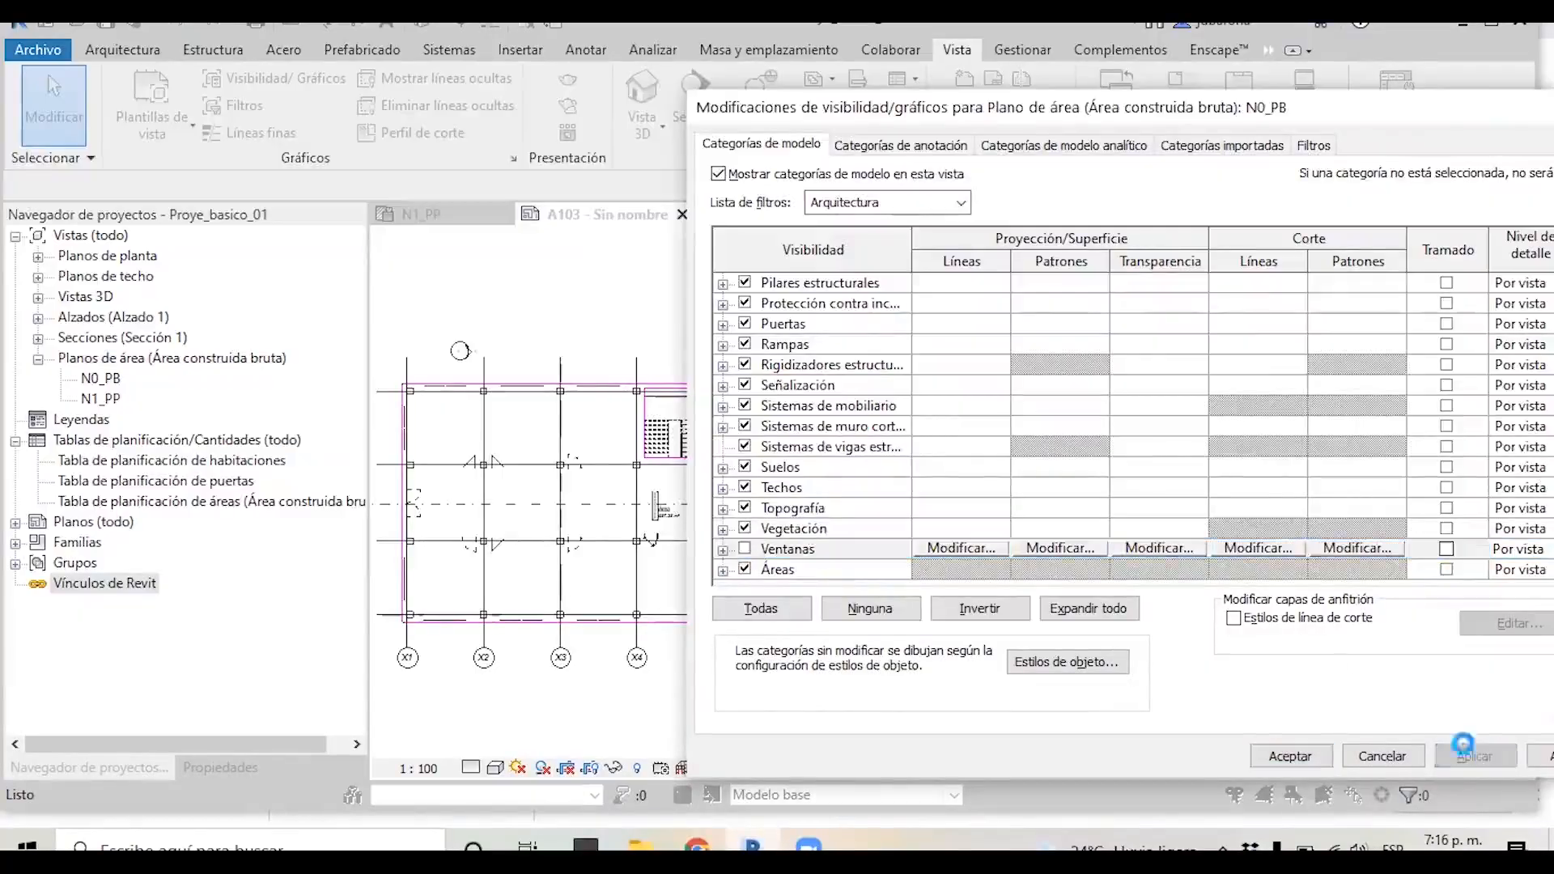
Turn off the Puertas model category for N0_PB and apply it.
{"action": "scroll", "coordinate": [848, 458], "scroll_direction": "up", "scroll_amount": 1}
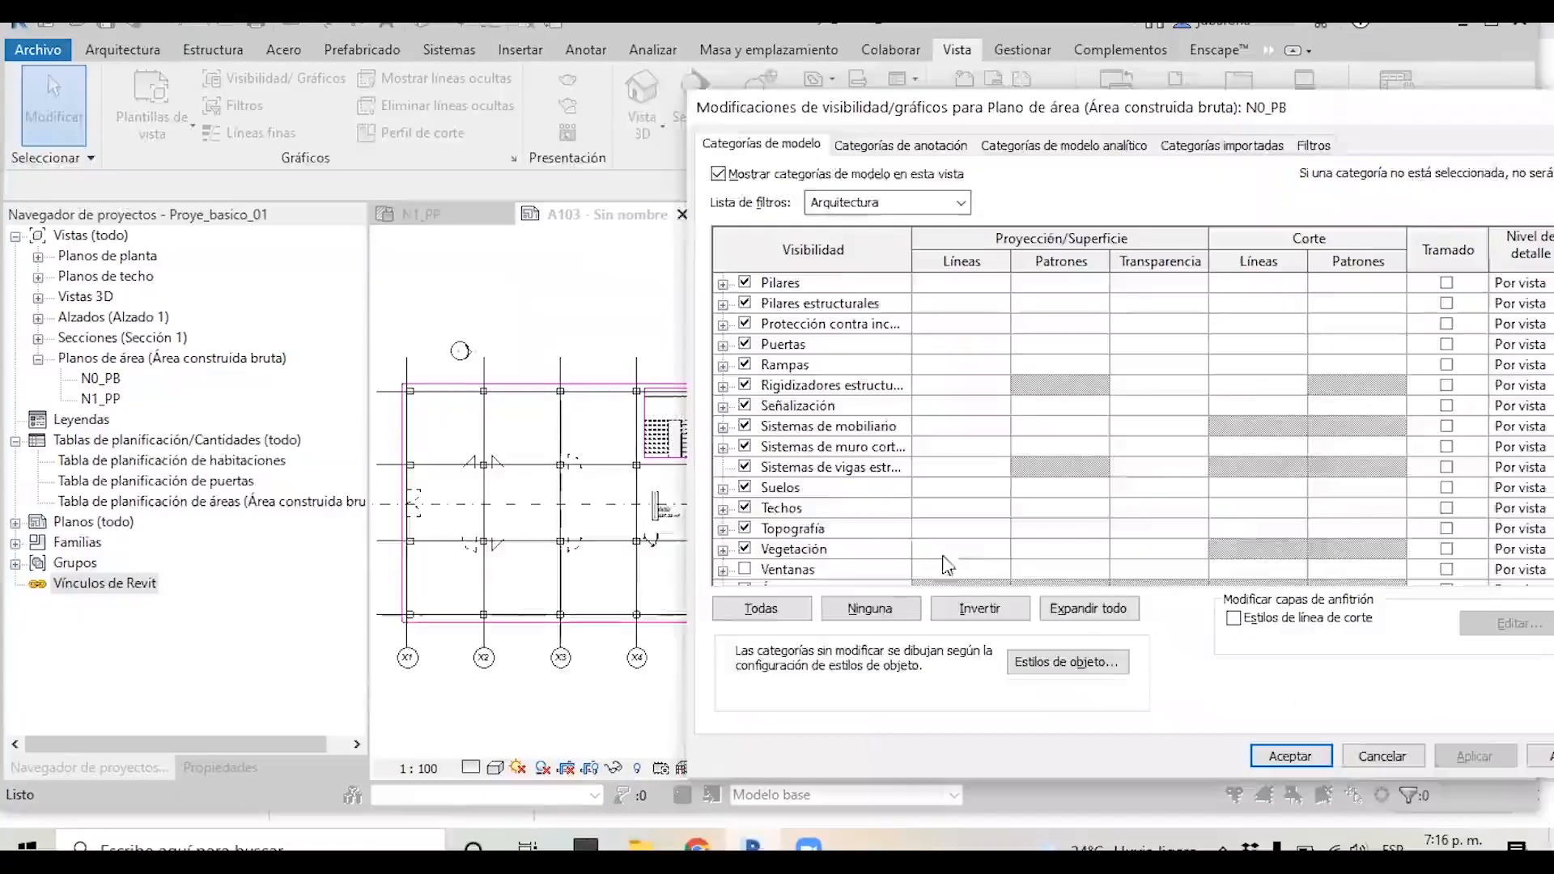
{"action": "left_click", "coordinate": [832, 387]}
{"action": "scroll", "coordinate": [838, 395], "scroll_direction": "up", "scroll_amount": 3}
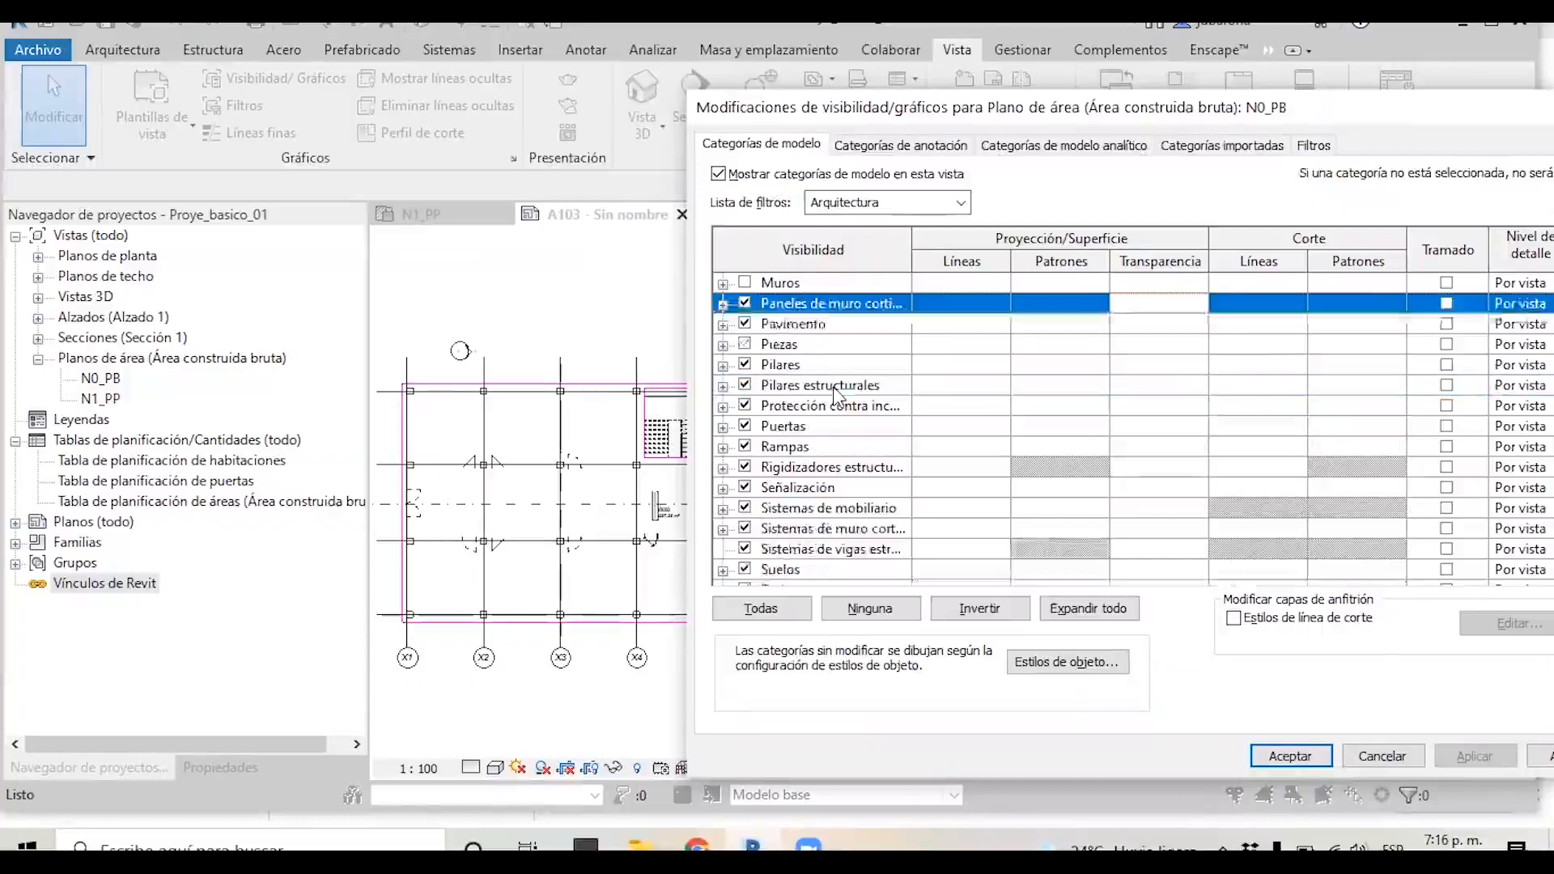
{"action": "left_click", "coordinate": [745, 425]}
{"action": "left_click", "coordinate": [1472, 756]}
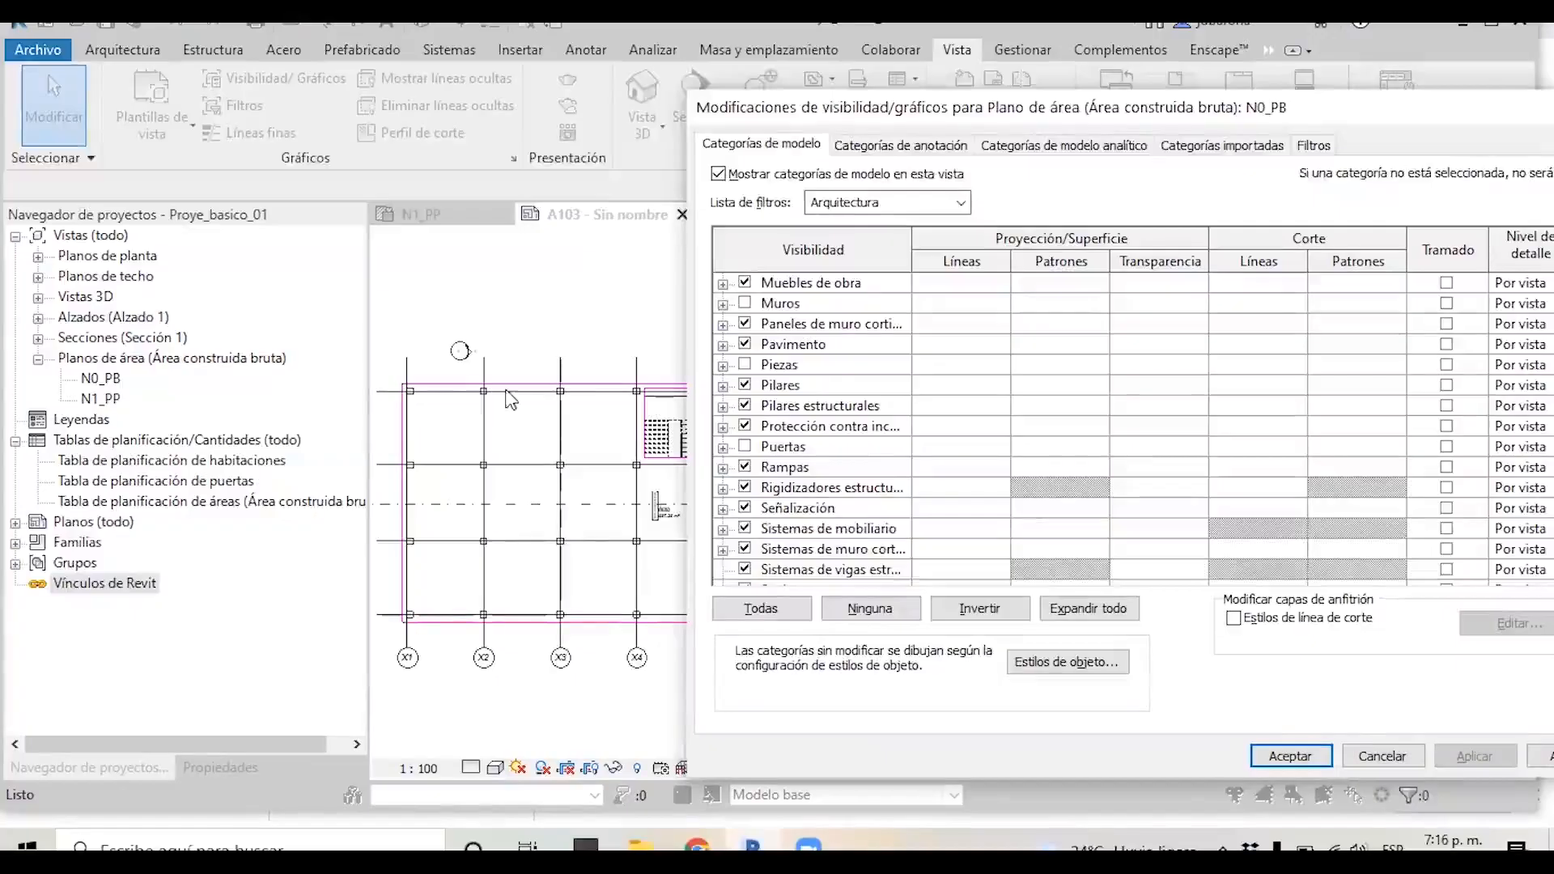
Override the cut lines of Pilares estructurales in N0_PB with the Sólido pattern and grey RGB 192-192-192, and accept the overrides.
{"action": "left_click", "coordinate": [825, 388]}
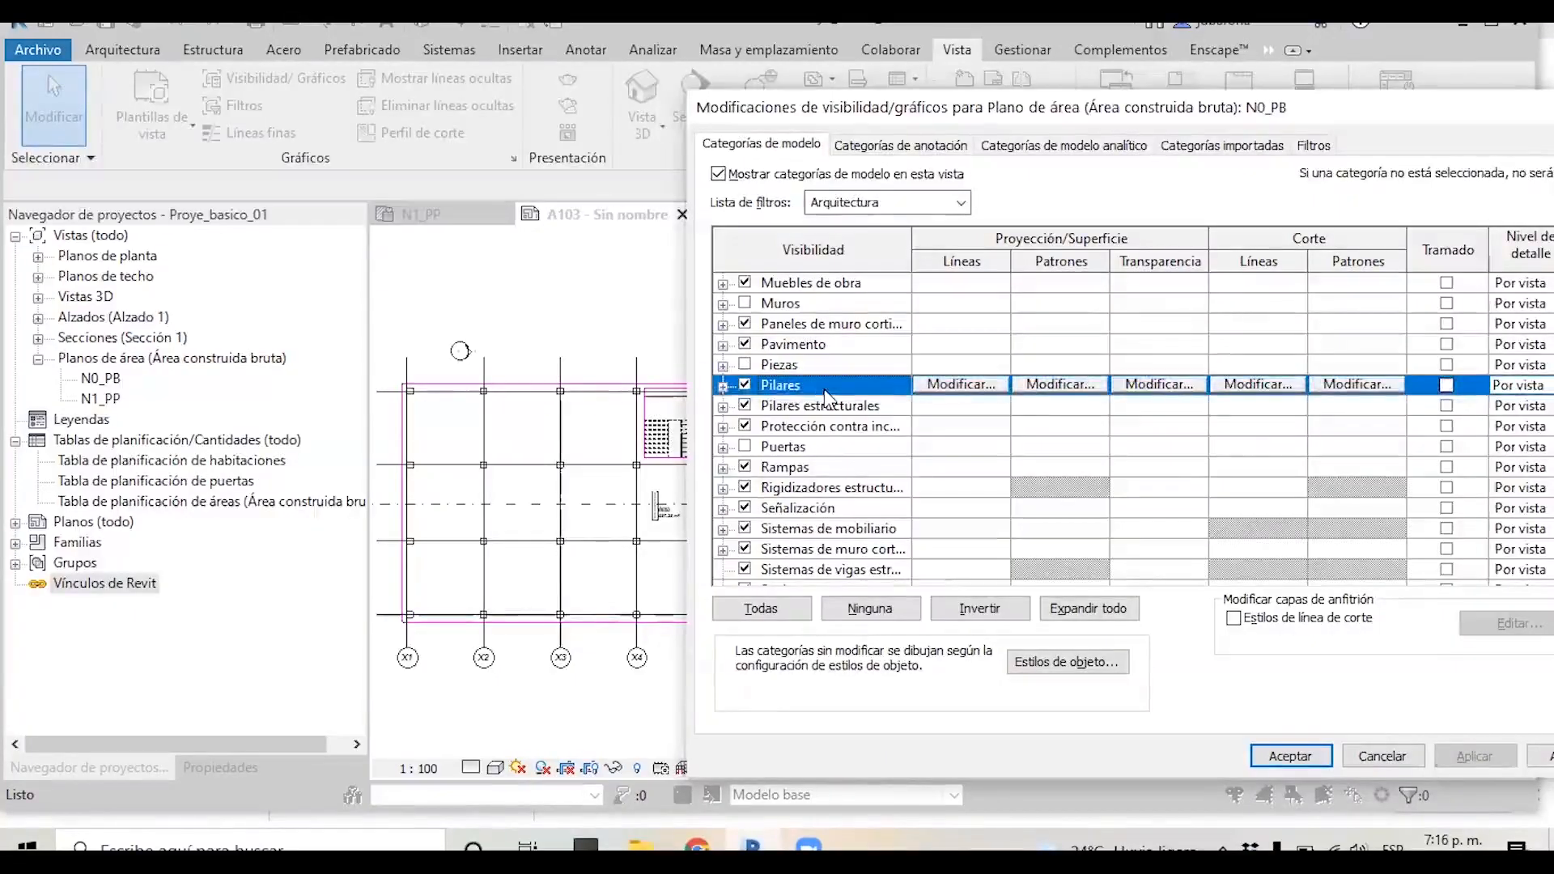
{"action": "key", "text": "Down"}
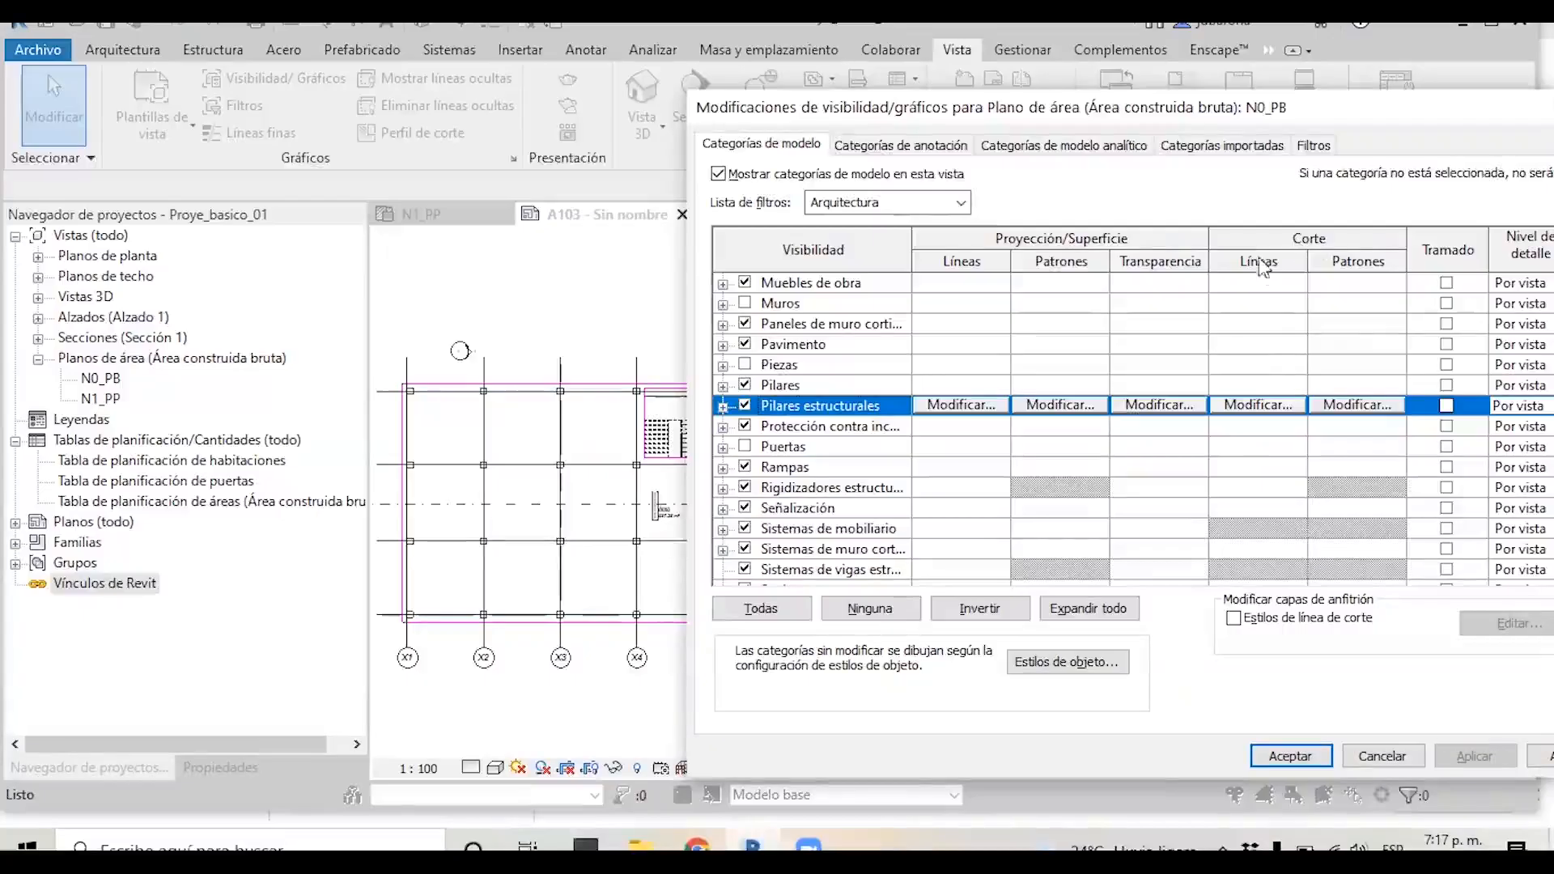
{"action": "left_click", "coordinate": [1255, 405]}
{"action": "left_click", "coordinate": [1122, 408]}
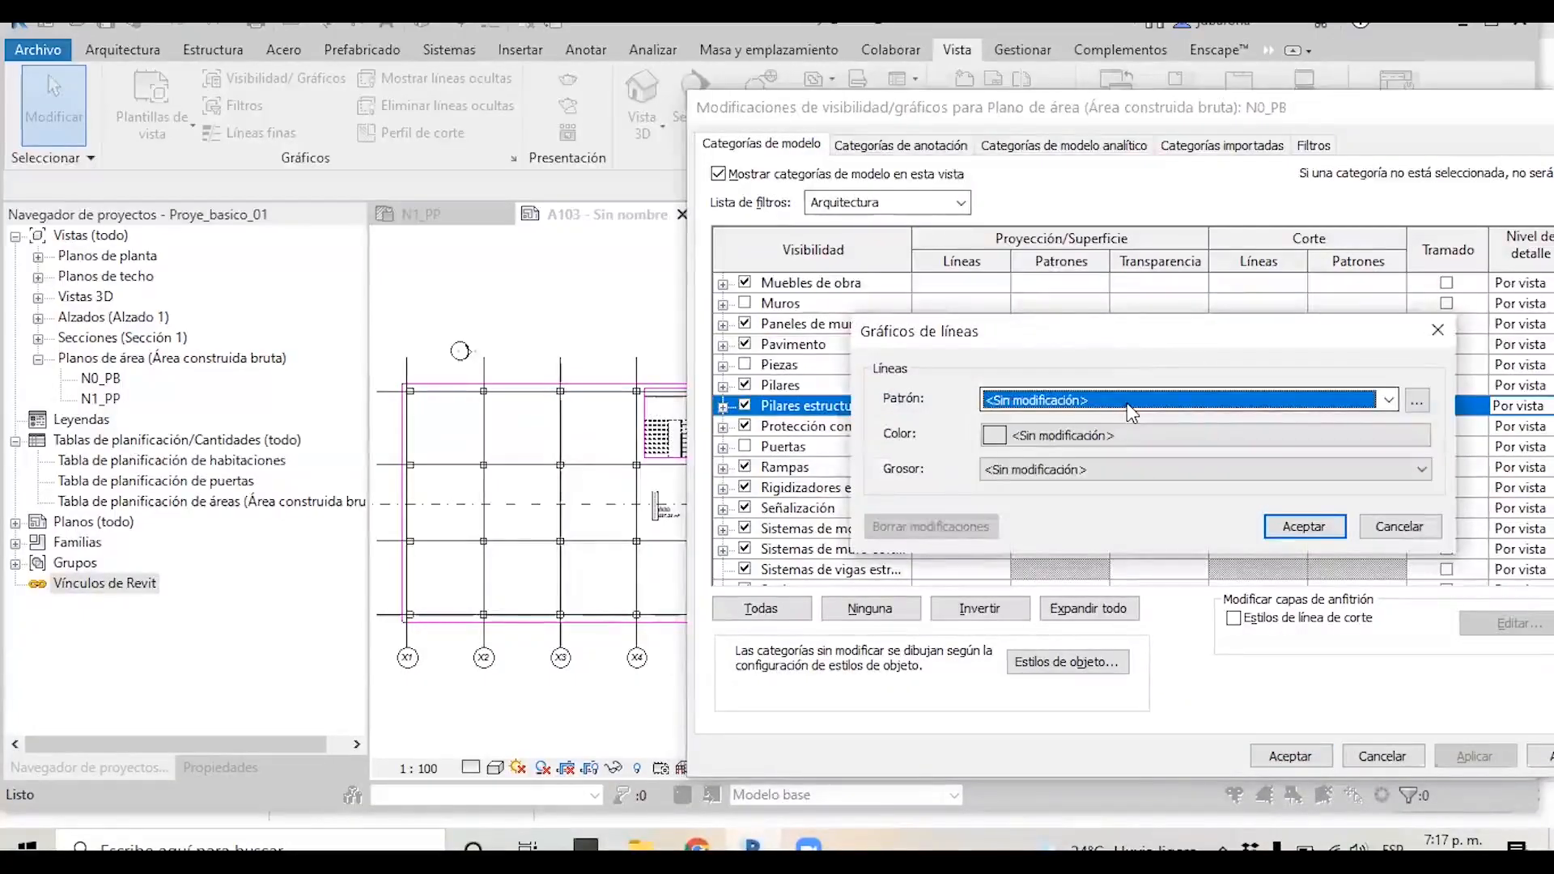
{"action": "left_click", "coordinate": [1133, 409]}
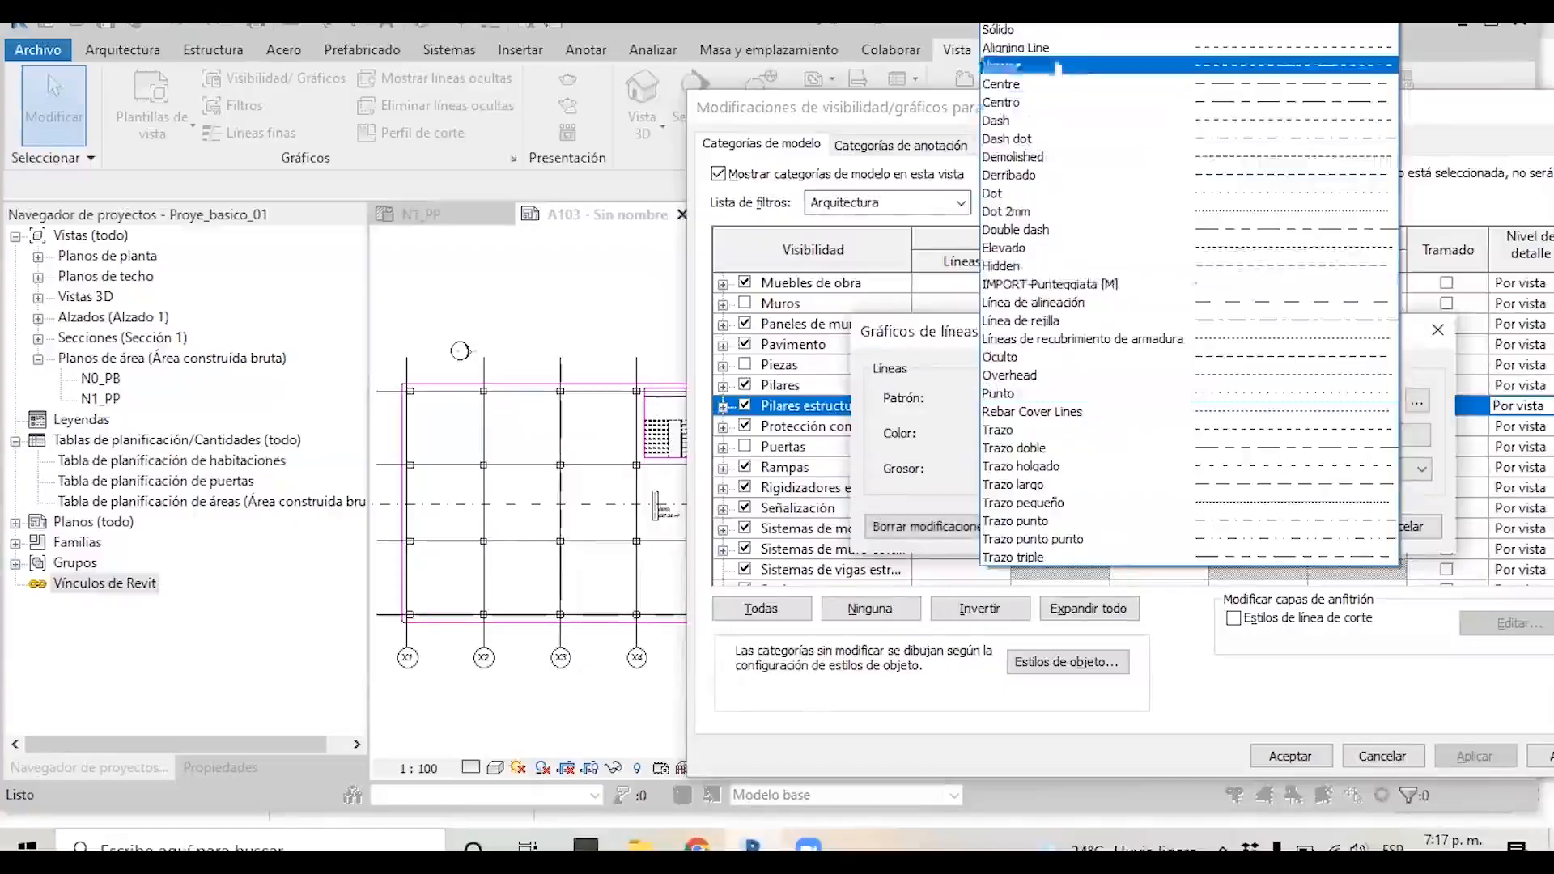
{"action": "left_click", "coordinate": [1004, 29]}
{"action": "left_click", "coordinate": [1076, 431]}
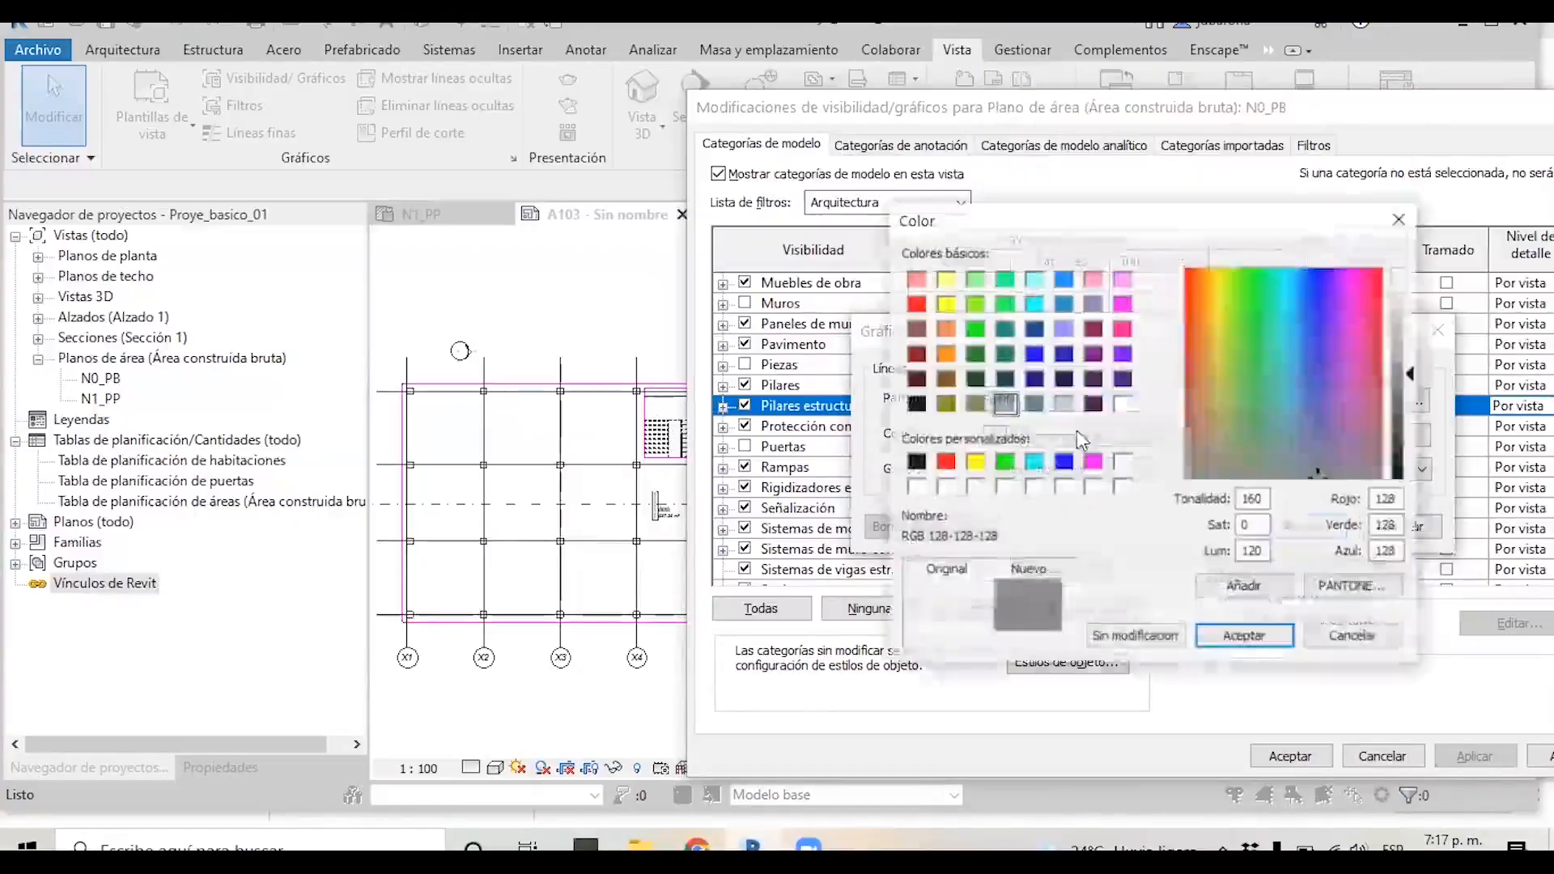
{"action": "left_click", "coordinate": [1064, 409]}
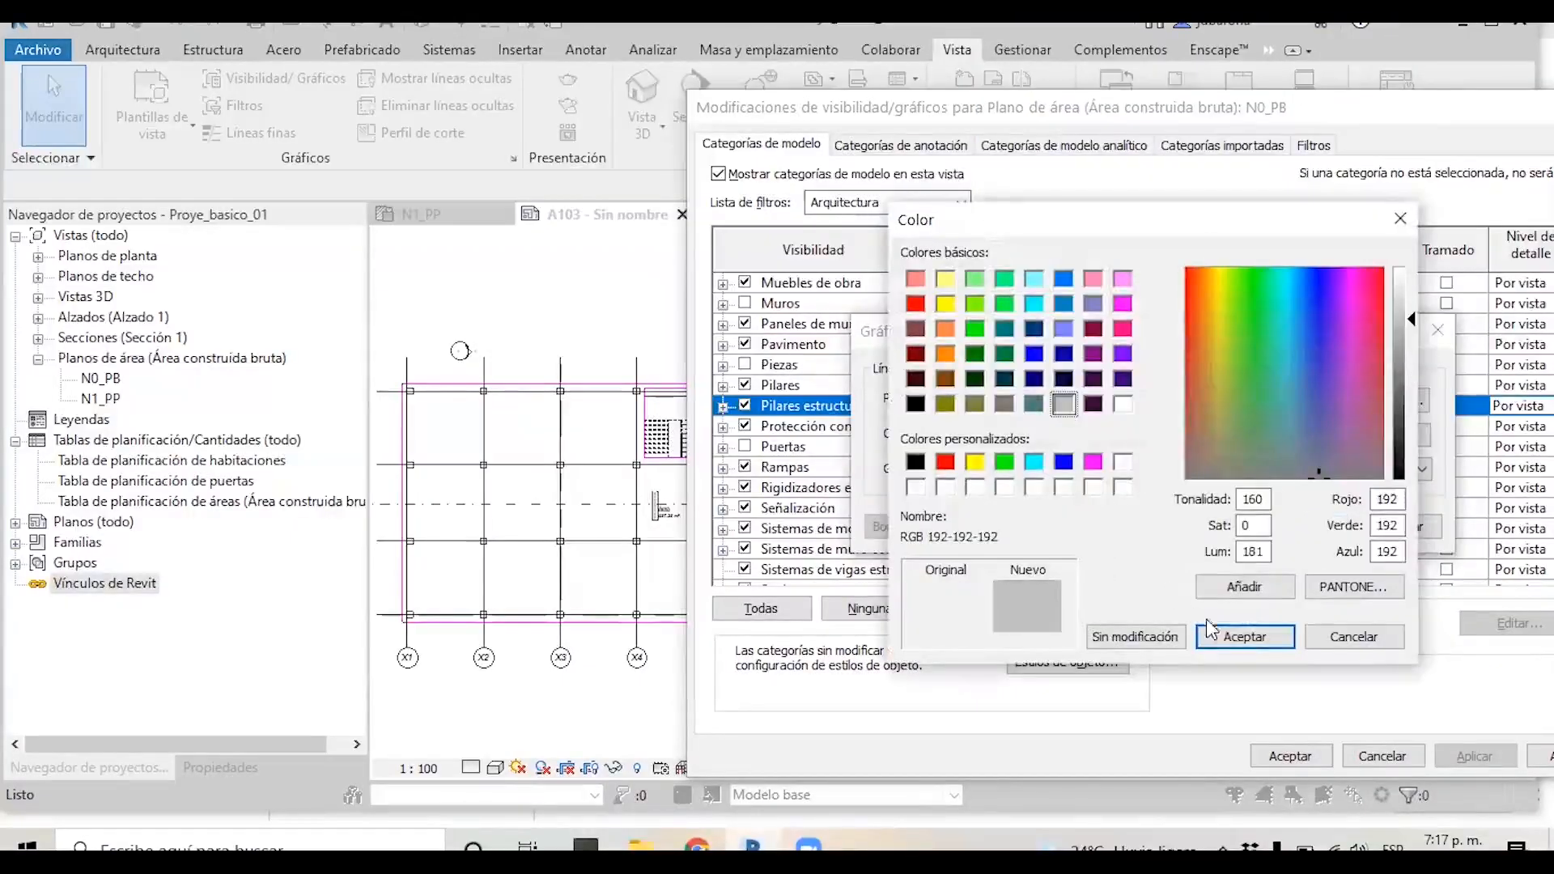
{"action": "left_click", "coordinate": [1230, 640]}
{"action": "left_click", "coordinate": [1307, 530]}
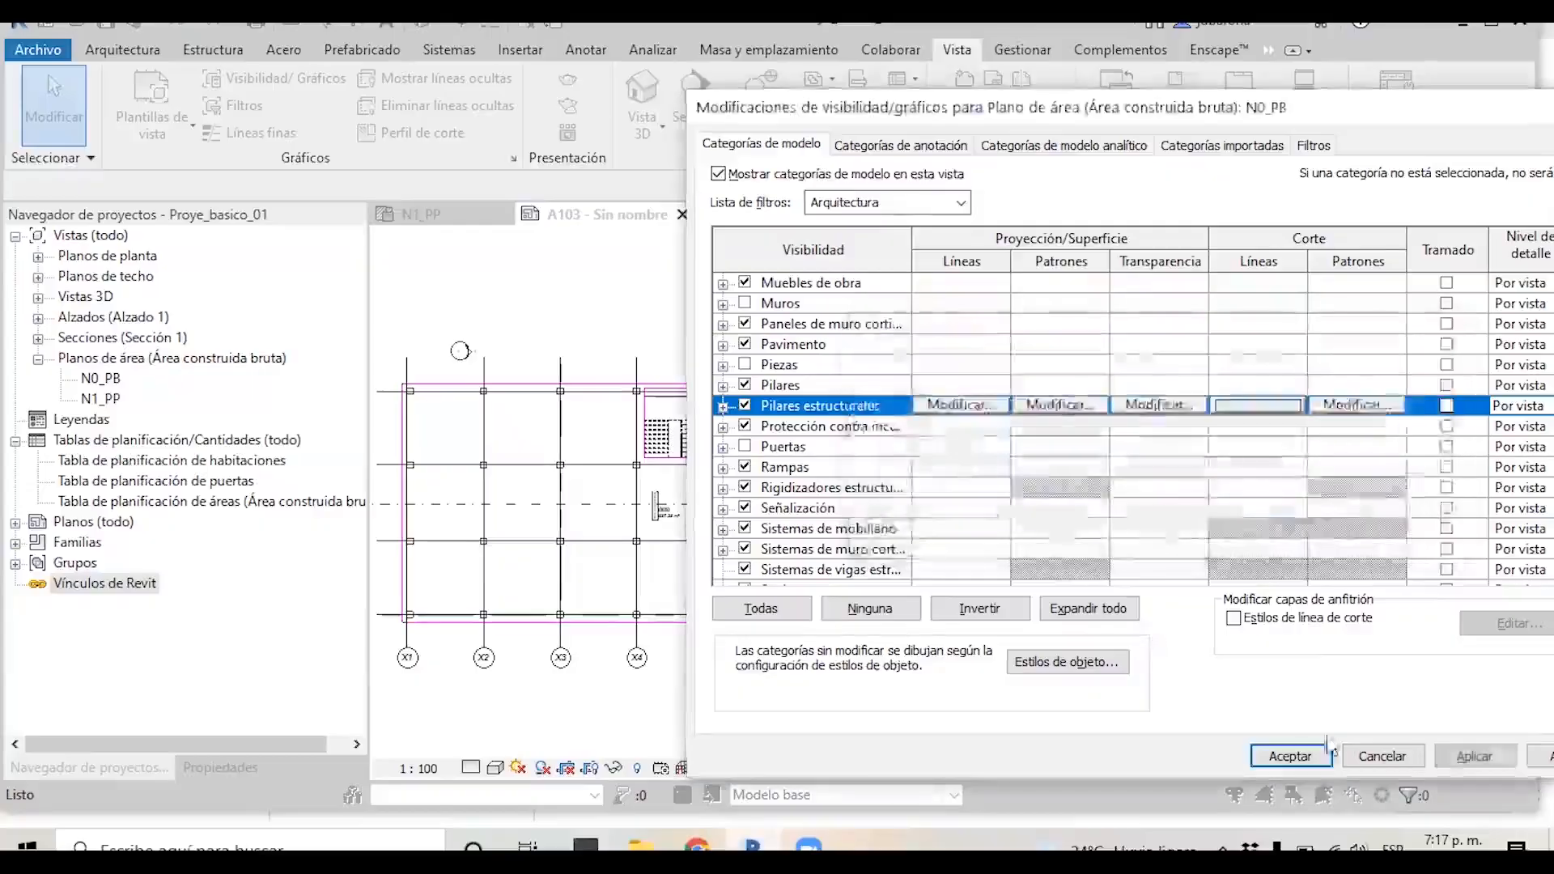
{"action": "left_click", "coordinate": [1307, 757]}
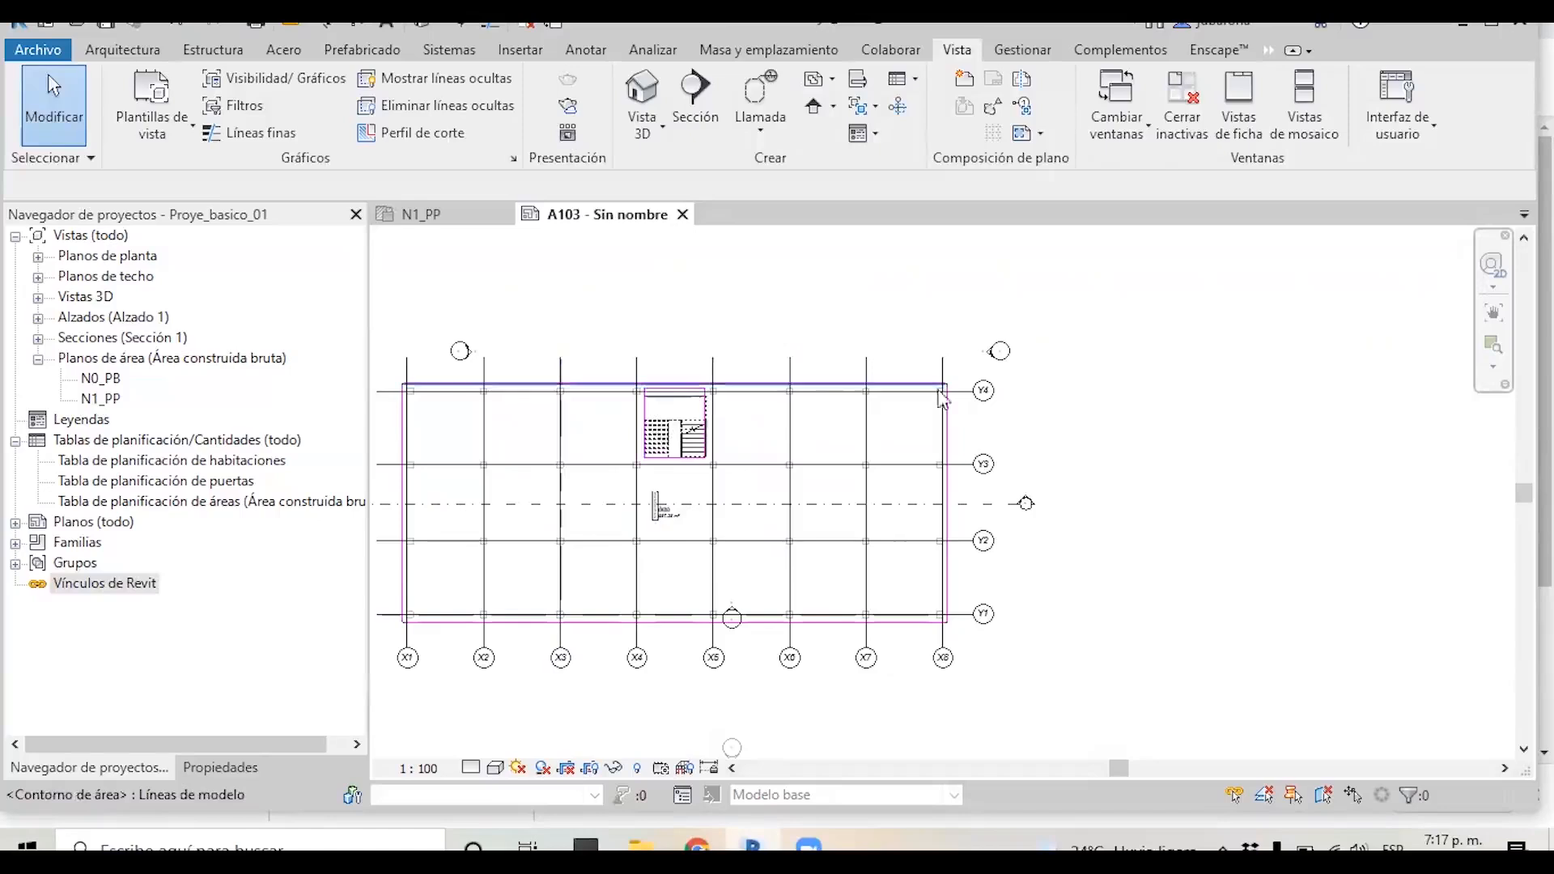
Turn off the Alzados annotation category in the N0_PB visibility/graphics overrides.
{"action": "scroll", "coordinate": [1073, 503], "scroll_direction": "down", "scroll_amount": 1}
{"action": "scroll", "coordinate": [947, 562], "scroll_direction": "down", "scroll_amount": 1}
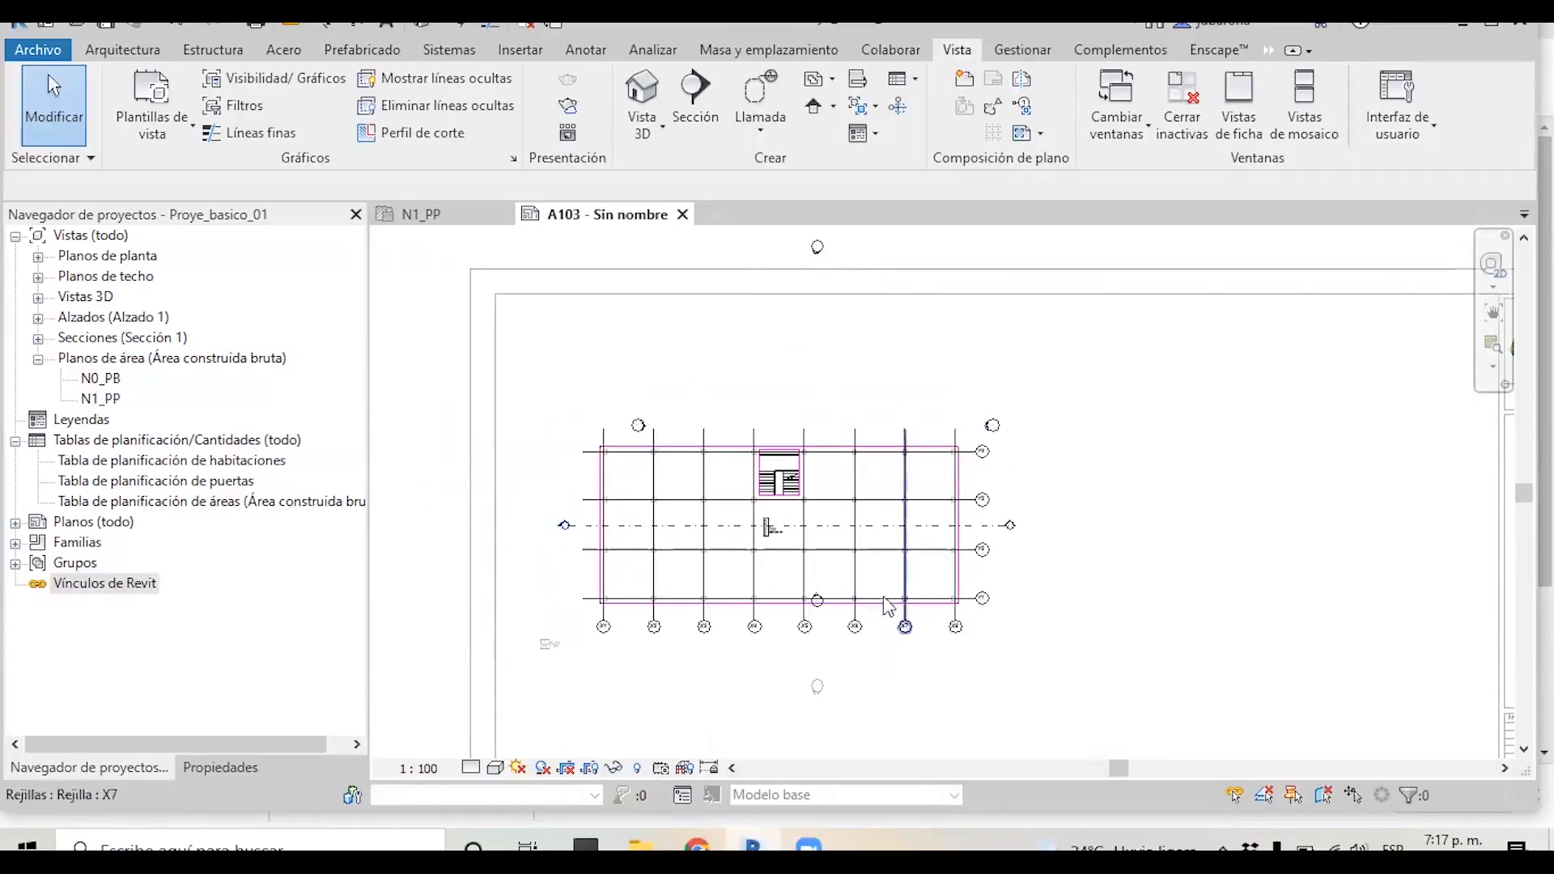
{"action": "key", "text": "v"}
{"action": "key", "text": "v"}
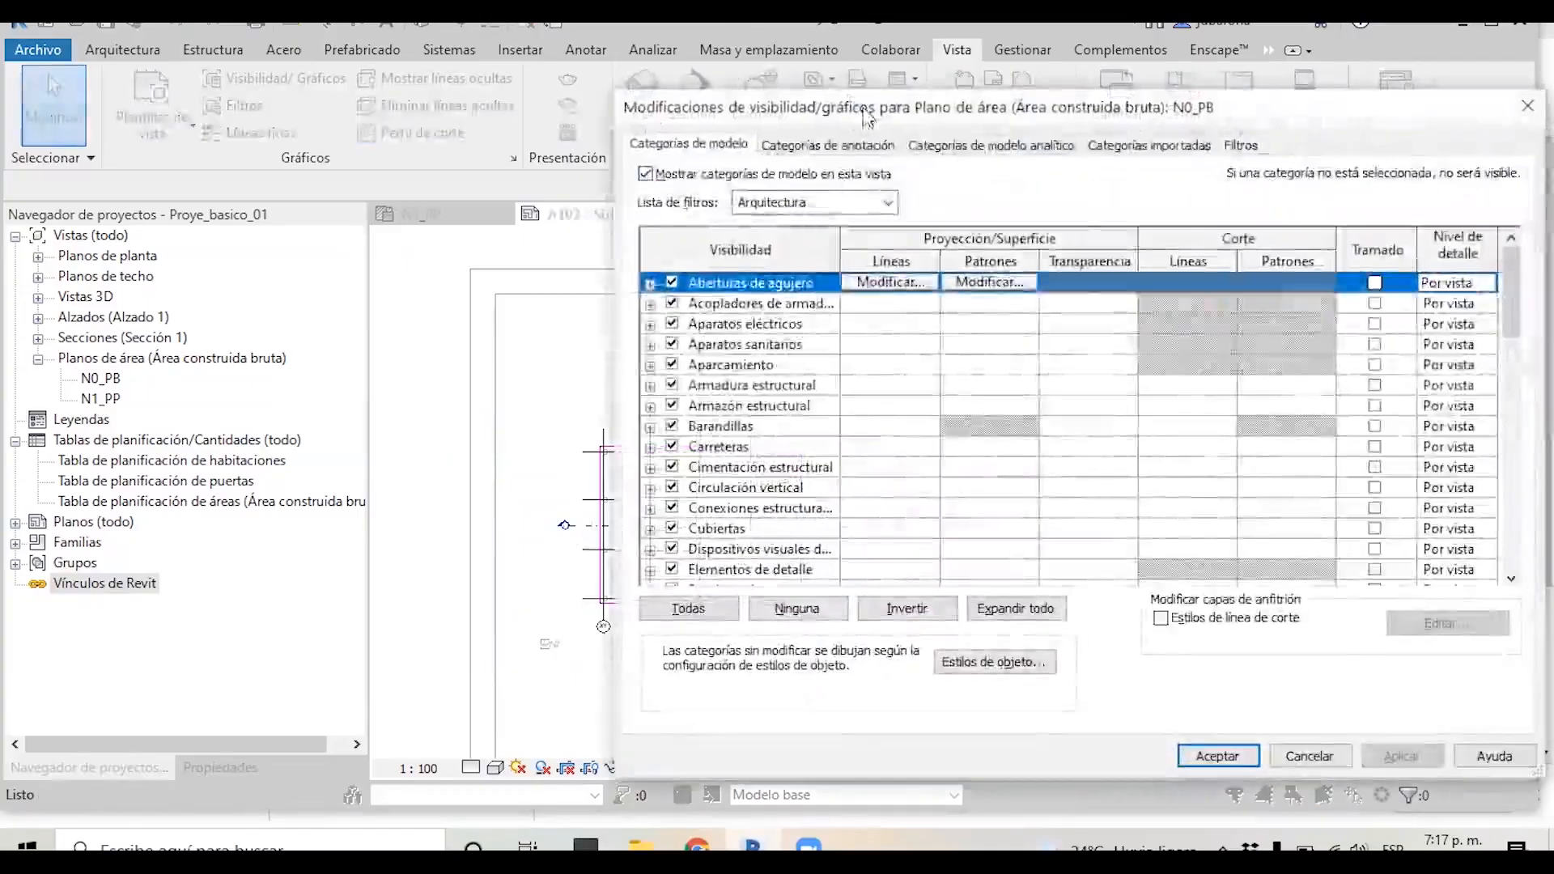
{"action": "left_click_drag", "start_coordinate": [863, 108], "coordinate": [1067, 120]}
{"action": "left_click", "coordinate": [1009, 162]}
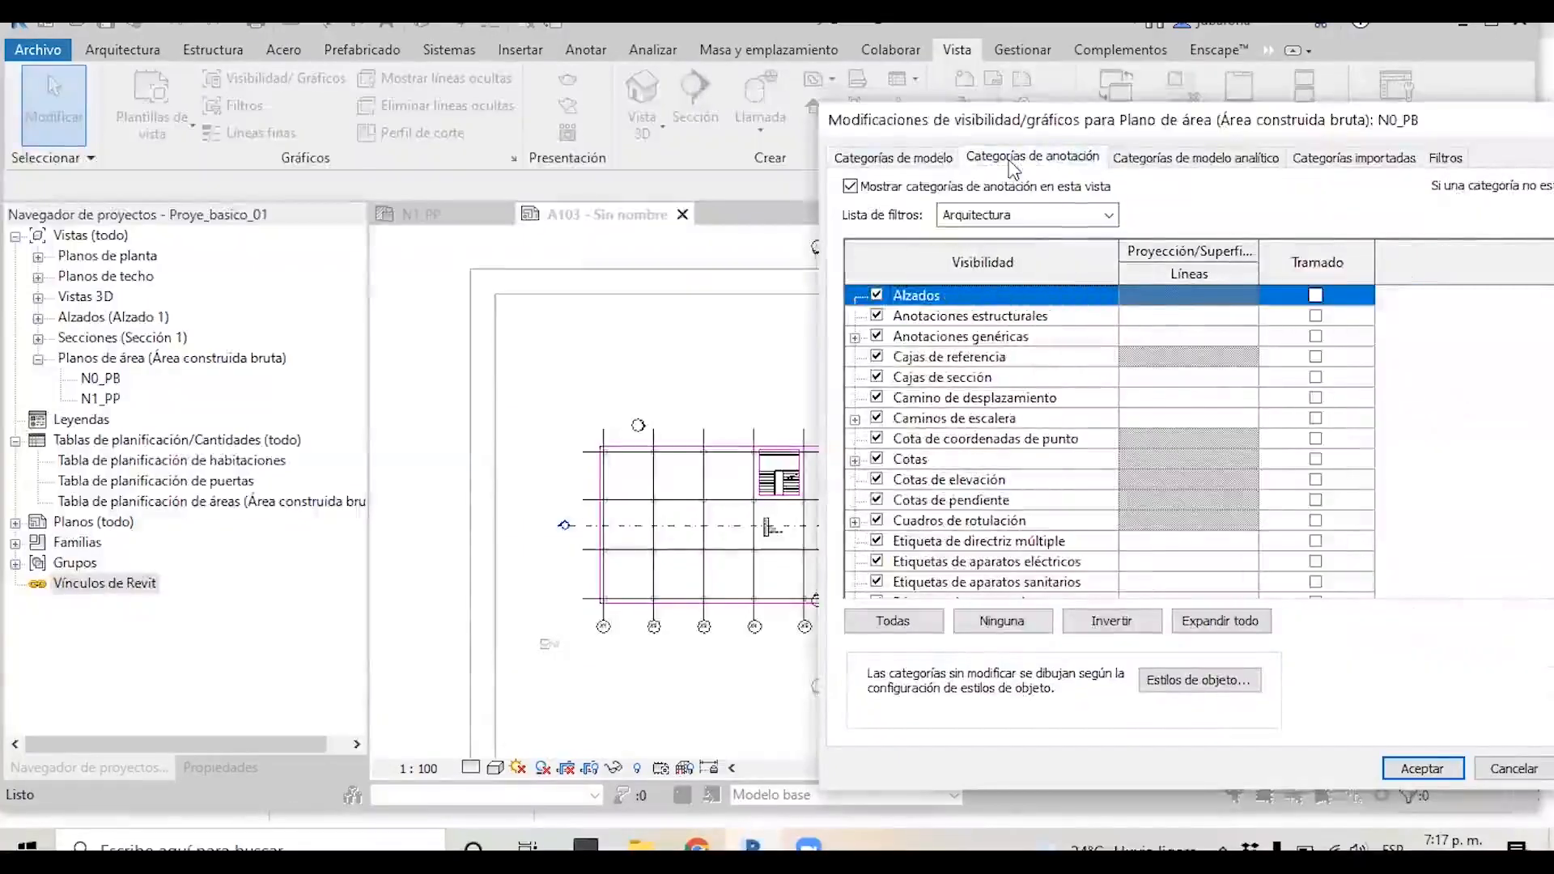
{"action": "left_click", "coordinate": [876, 296]}
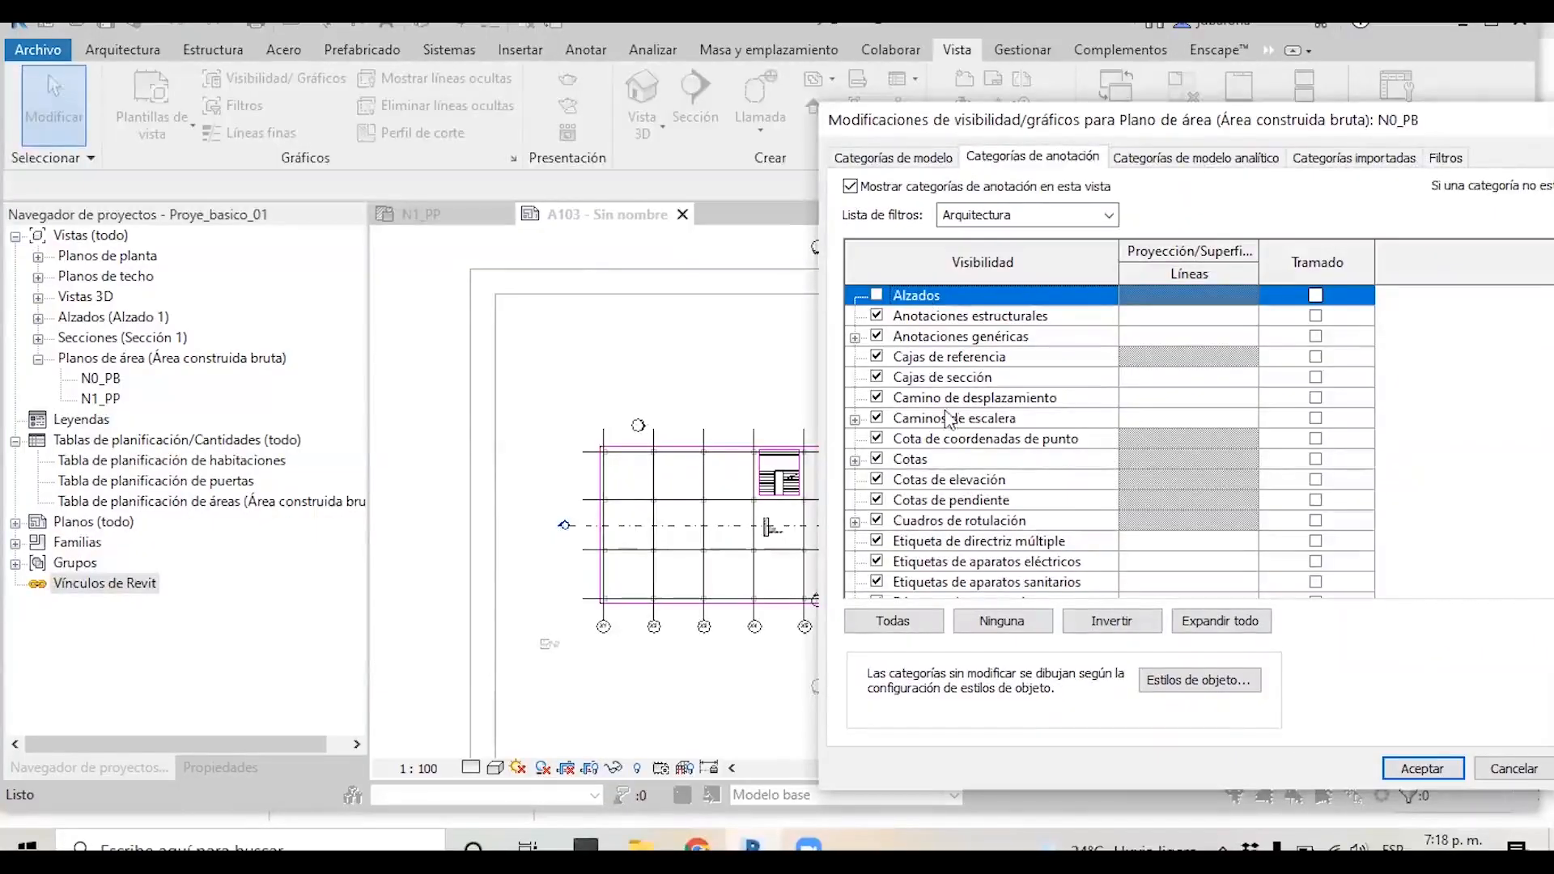
Turn off the Secciones annotation category in the N0_PB visibility/graphics overrides and accept the overrides.
{"action": "left_click", "coordinate": [950, 458]}
{"action": "key", "text": "s"}
{"action": "scroll", "coordinate": [939, 510], "scroll_direction": "down", "scroll_amount": 1}
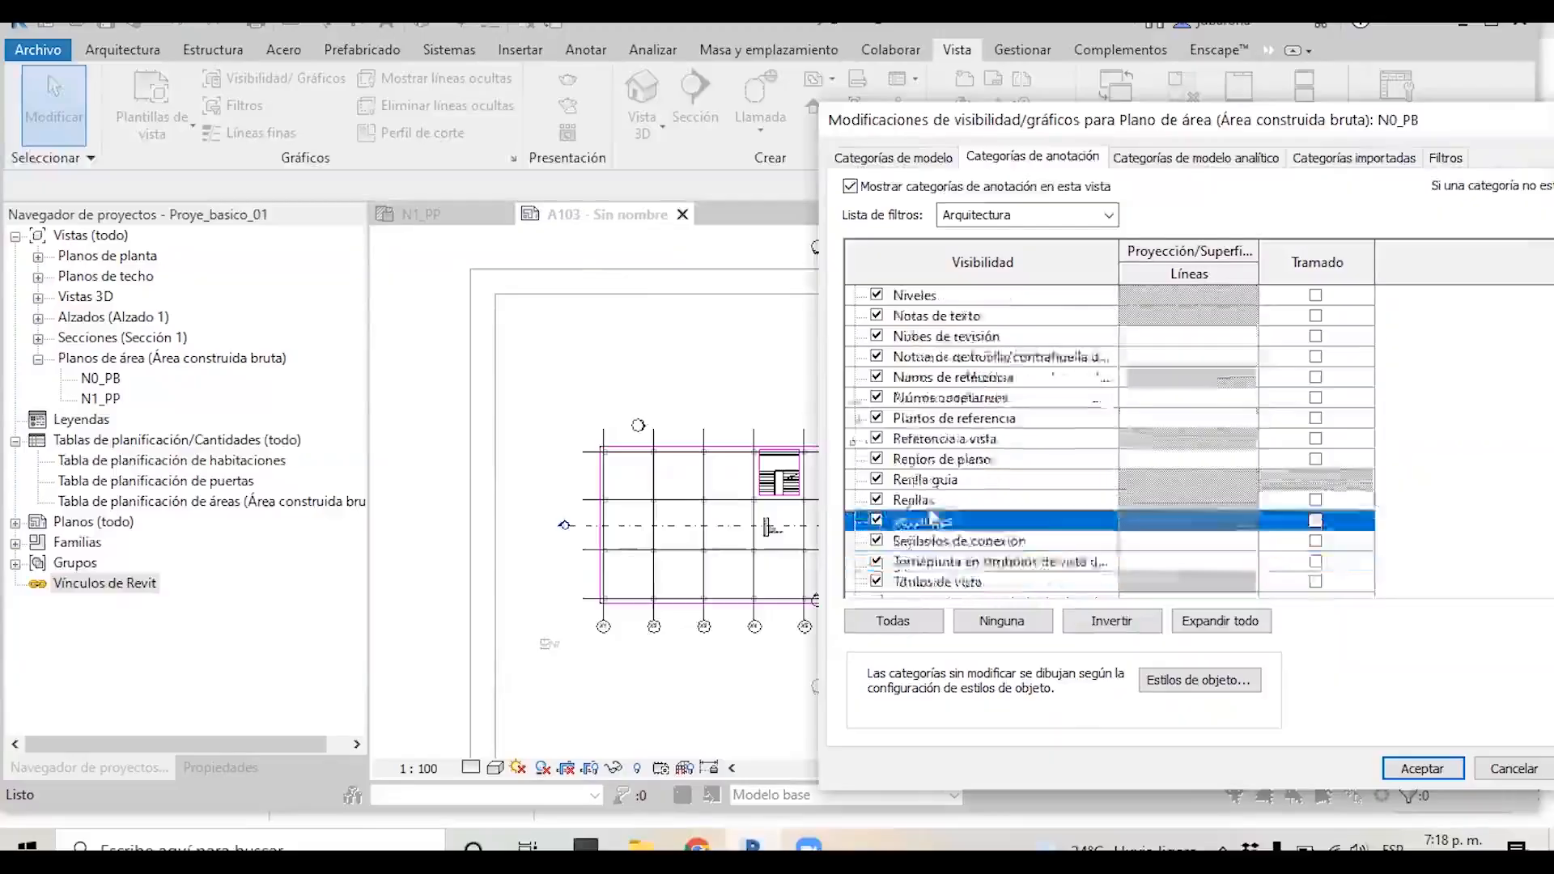
{"action": "left_click", "coordinate": [877, 520]}
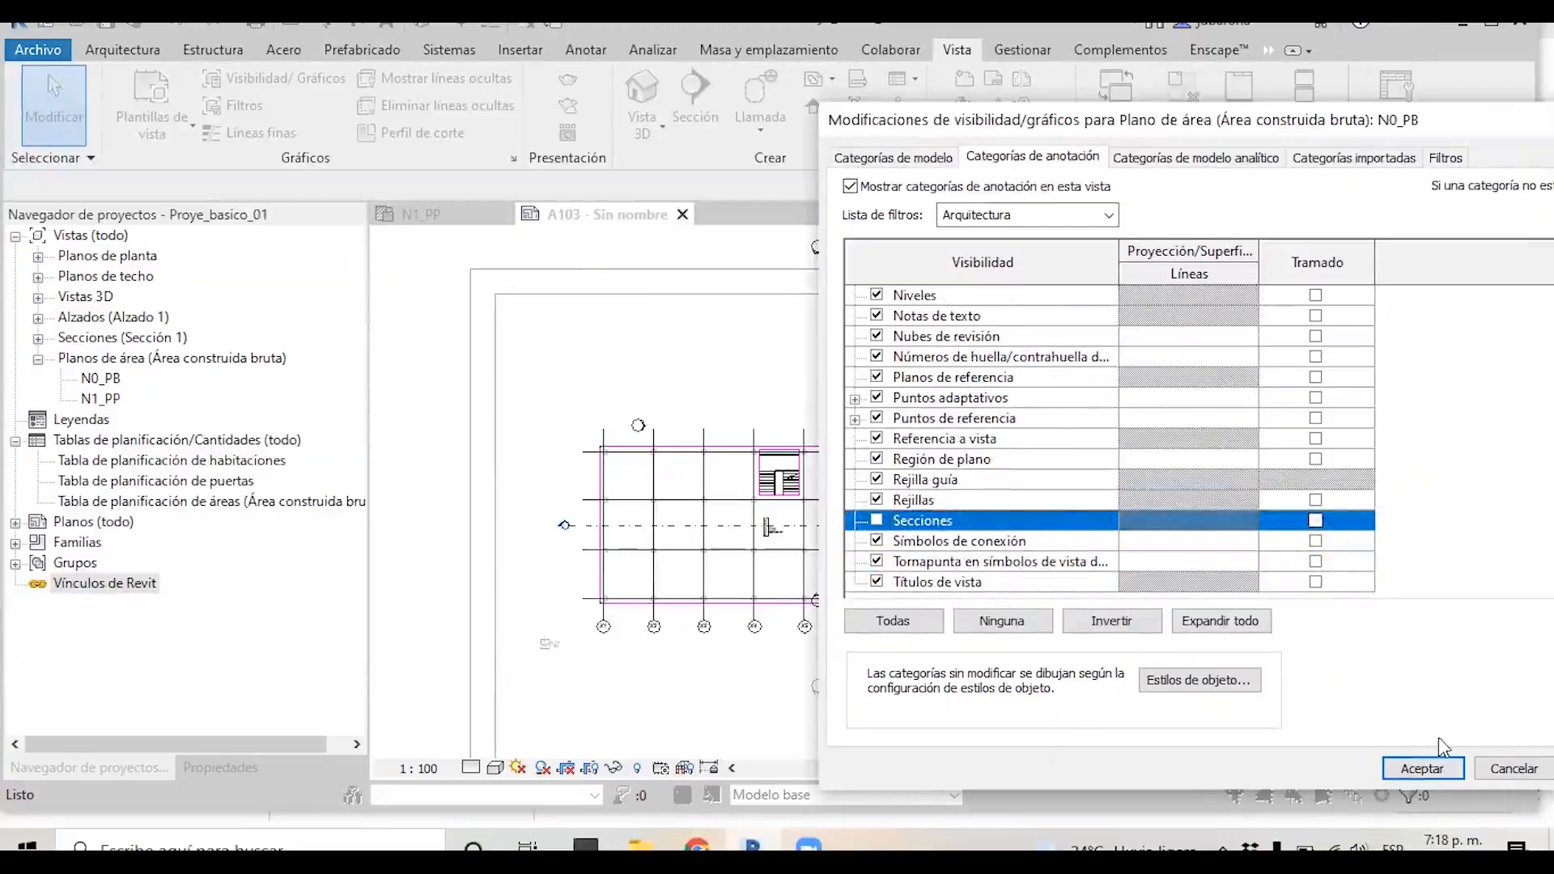
{"action": "left_click", "coordinate": [1425, 767]}
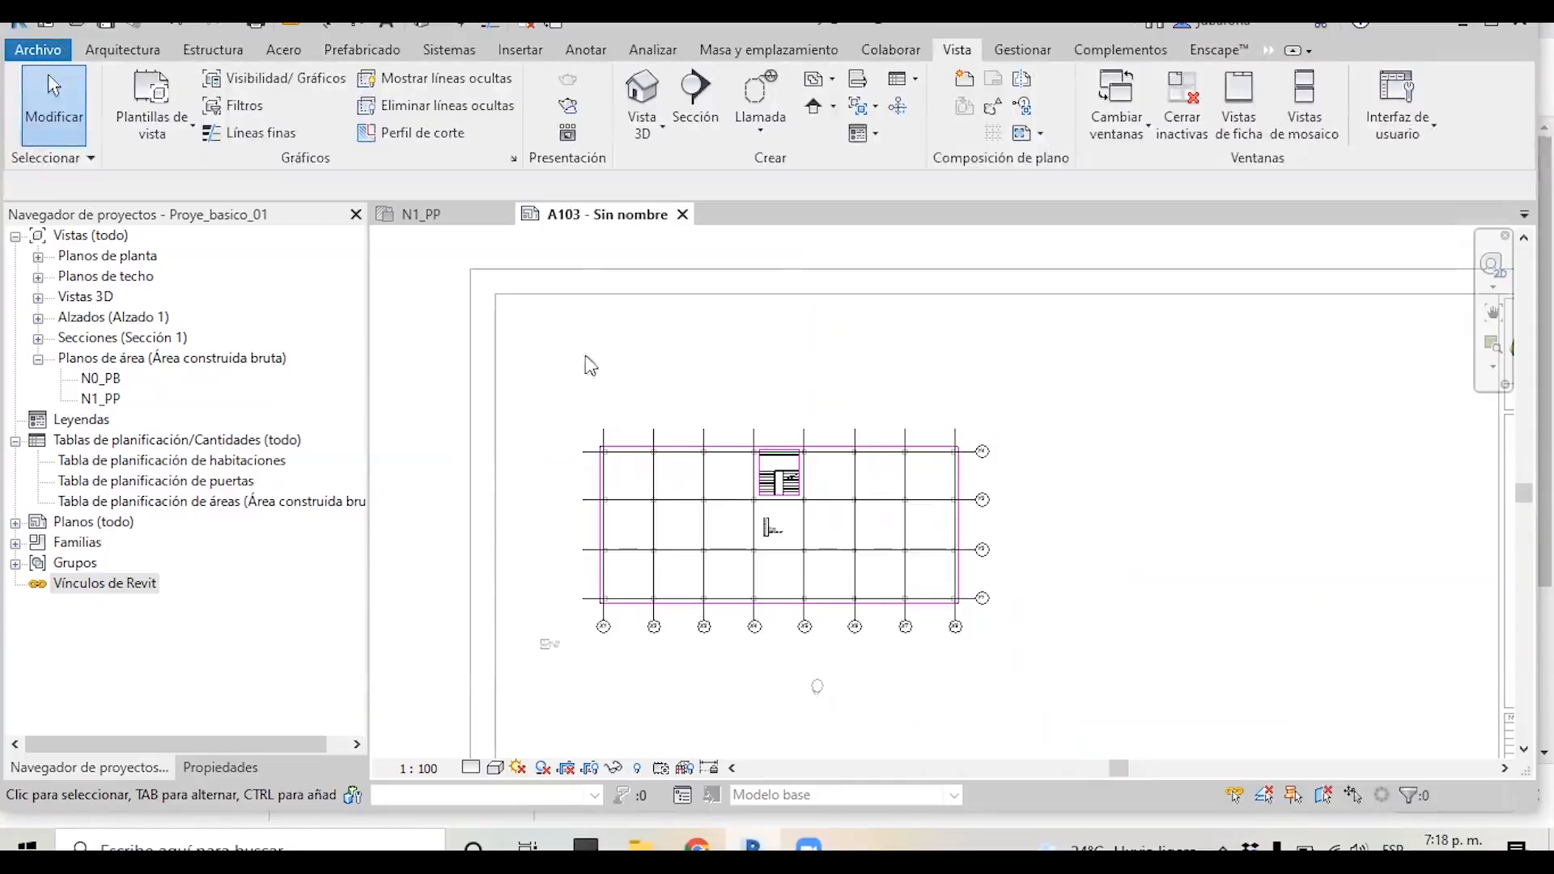
Try the Sombreado visual style on the N0_PB area plan and restore Línea oculta.
{"action": "scroll", "coordinate": [765, 527], "scroll_direction": "up", "scroll_amount": 5}
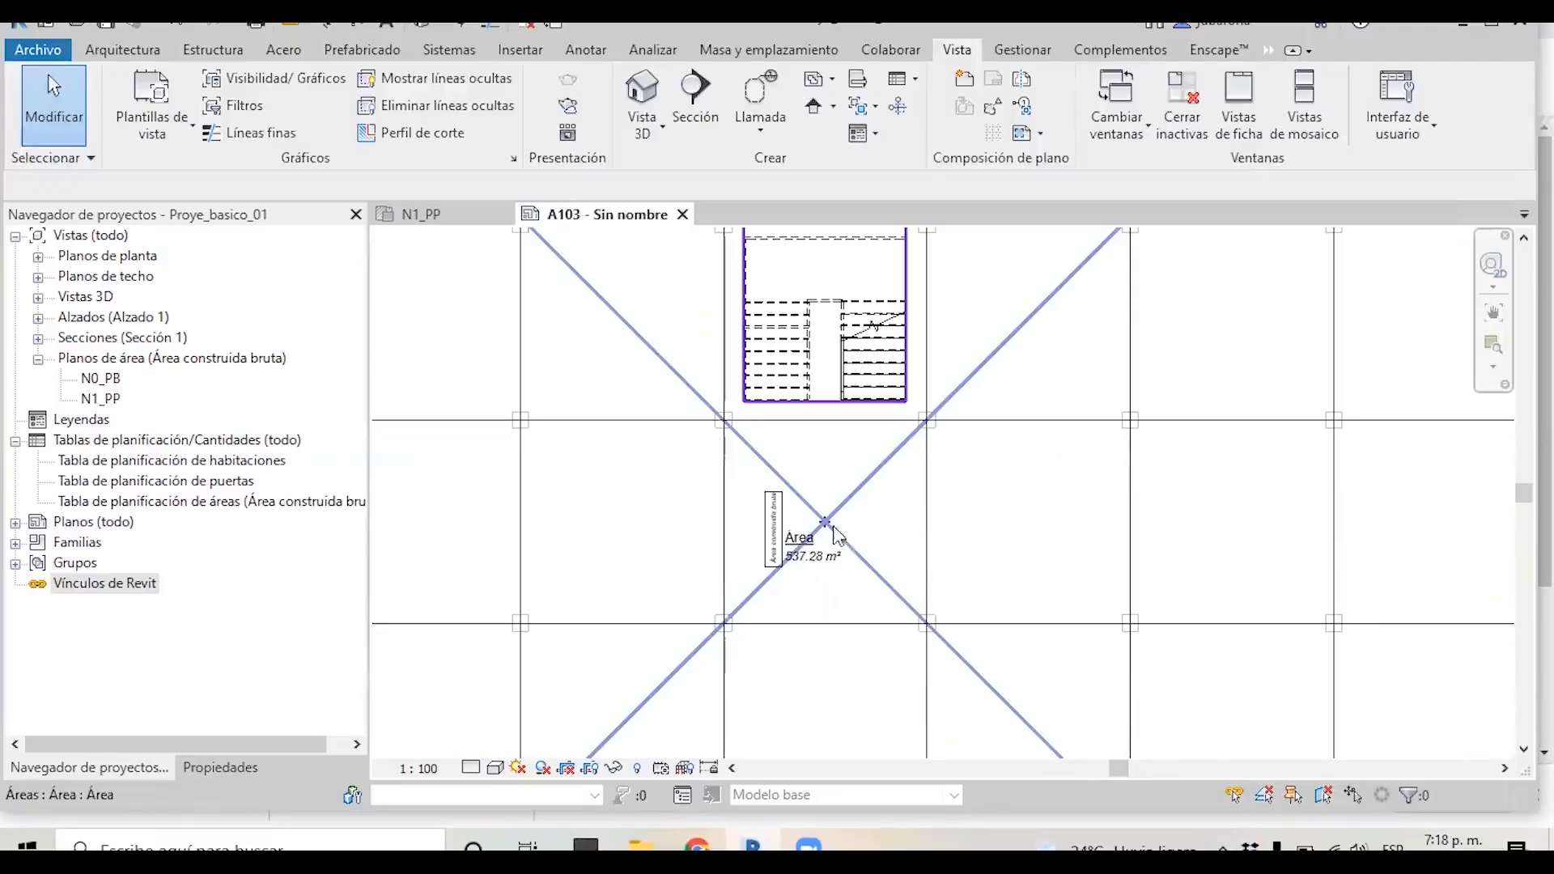
{"action": "scroll", "coordinate": [971, 461], "scroll_direction": "down", "scroll_amount": 5}
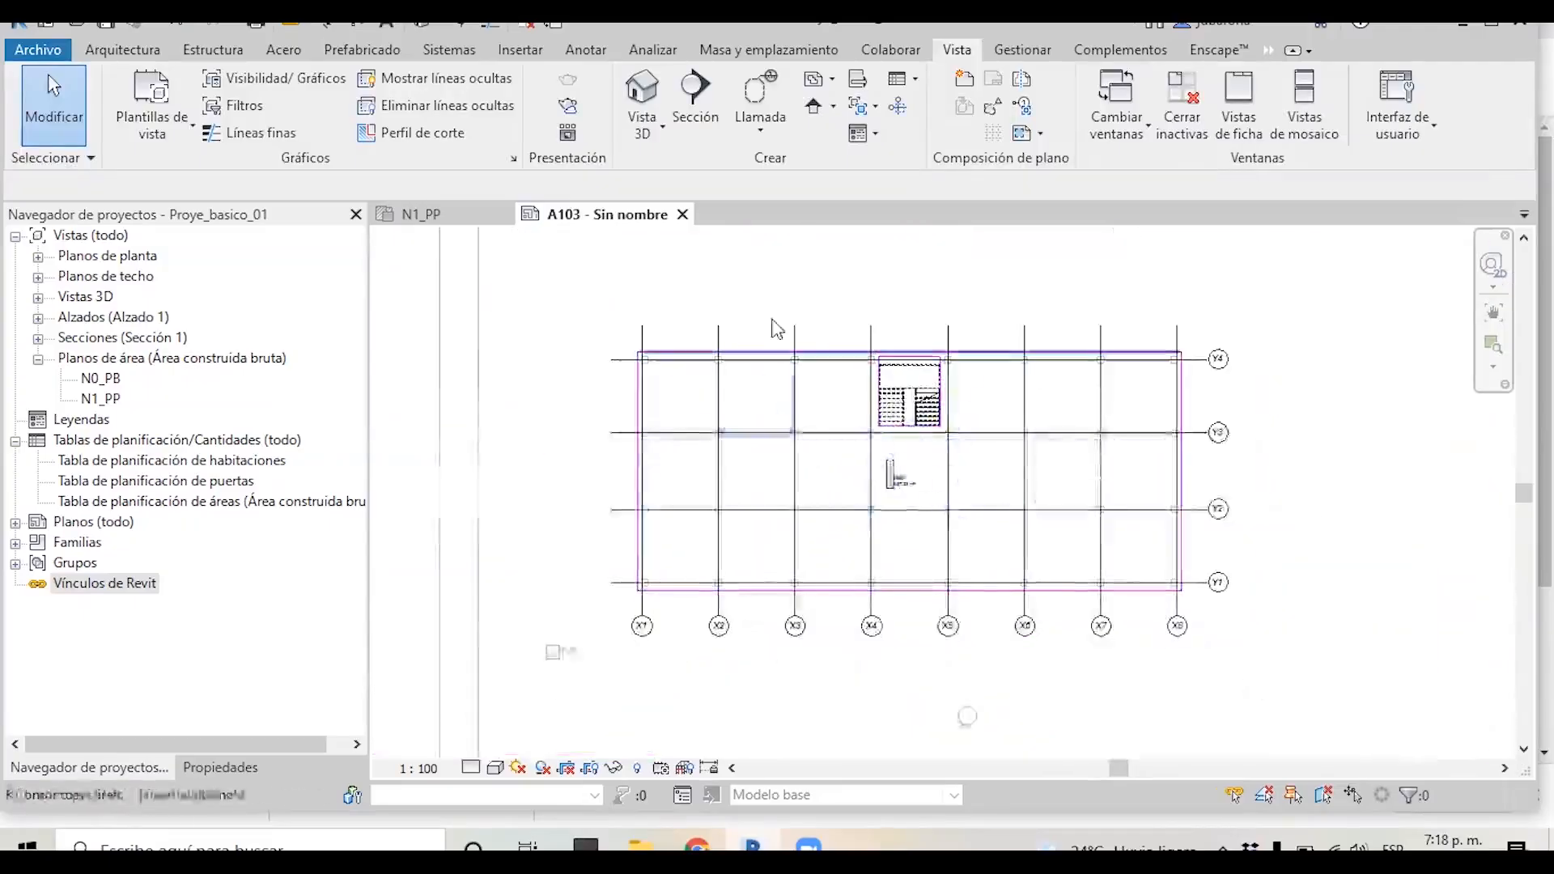
{"action": "scroll", "coordinate": [896, 407], "scroll_direction": "up", "scroll_amount": 2}
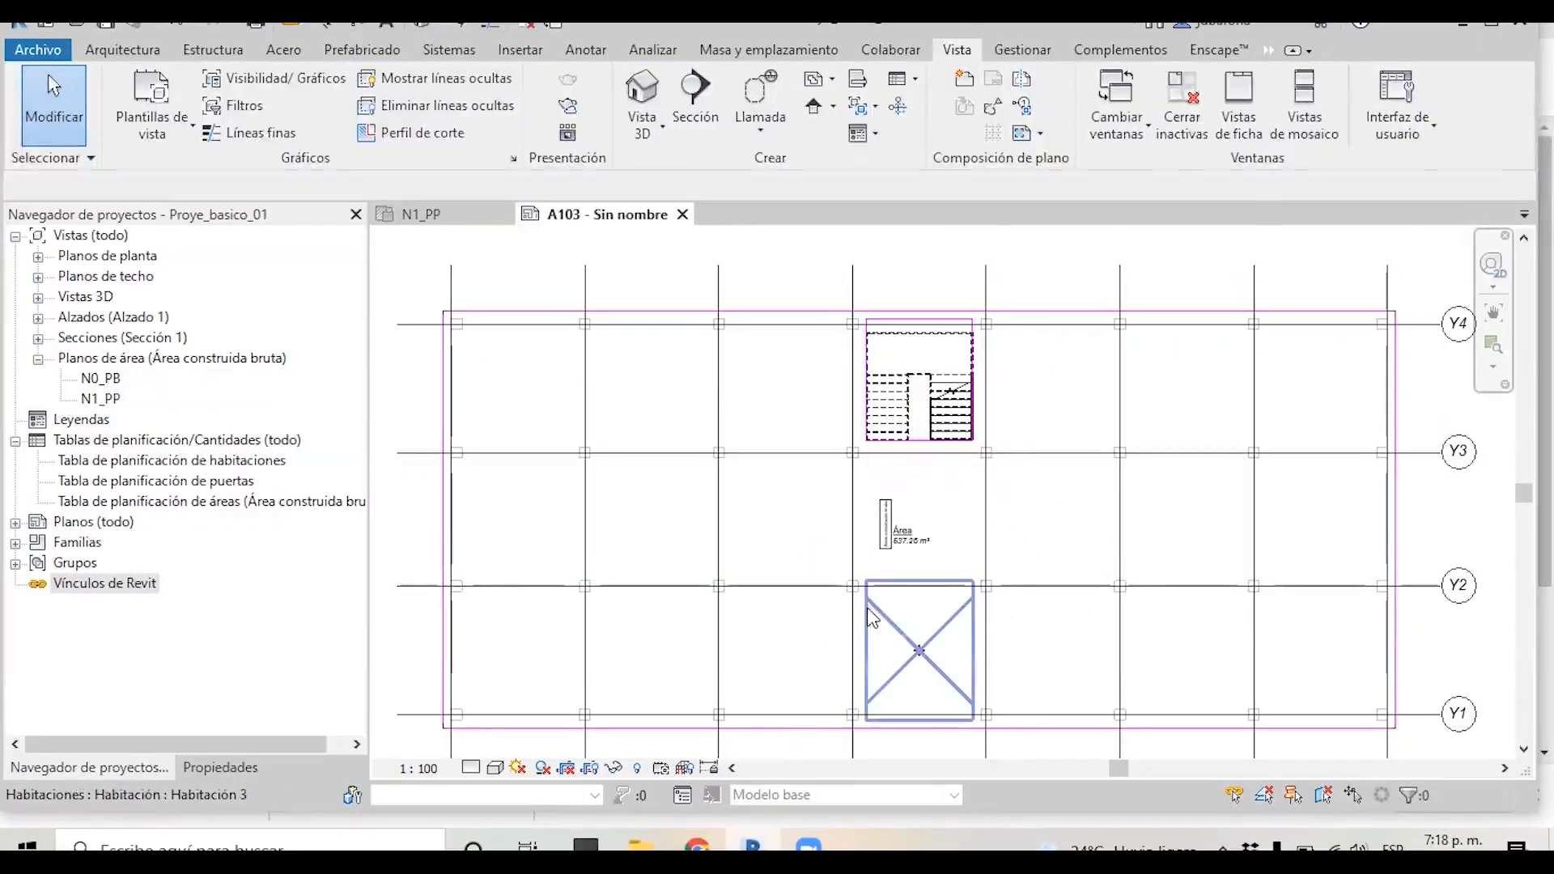
{"action": "scroll", "coordinate": [977, 613], "scroll_direction": "up", "scroll_amount": 3}
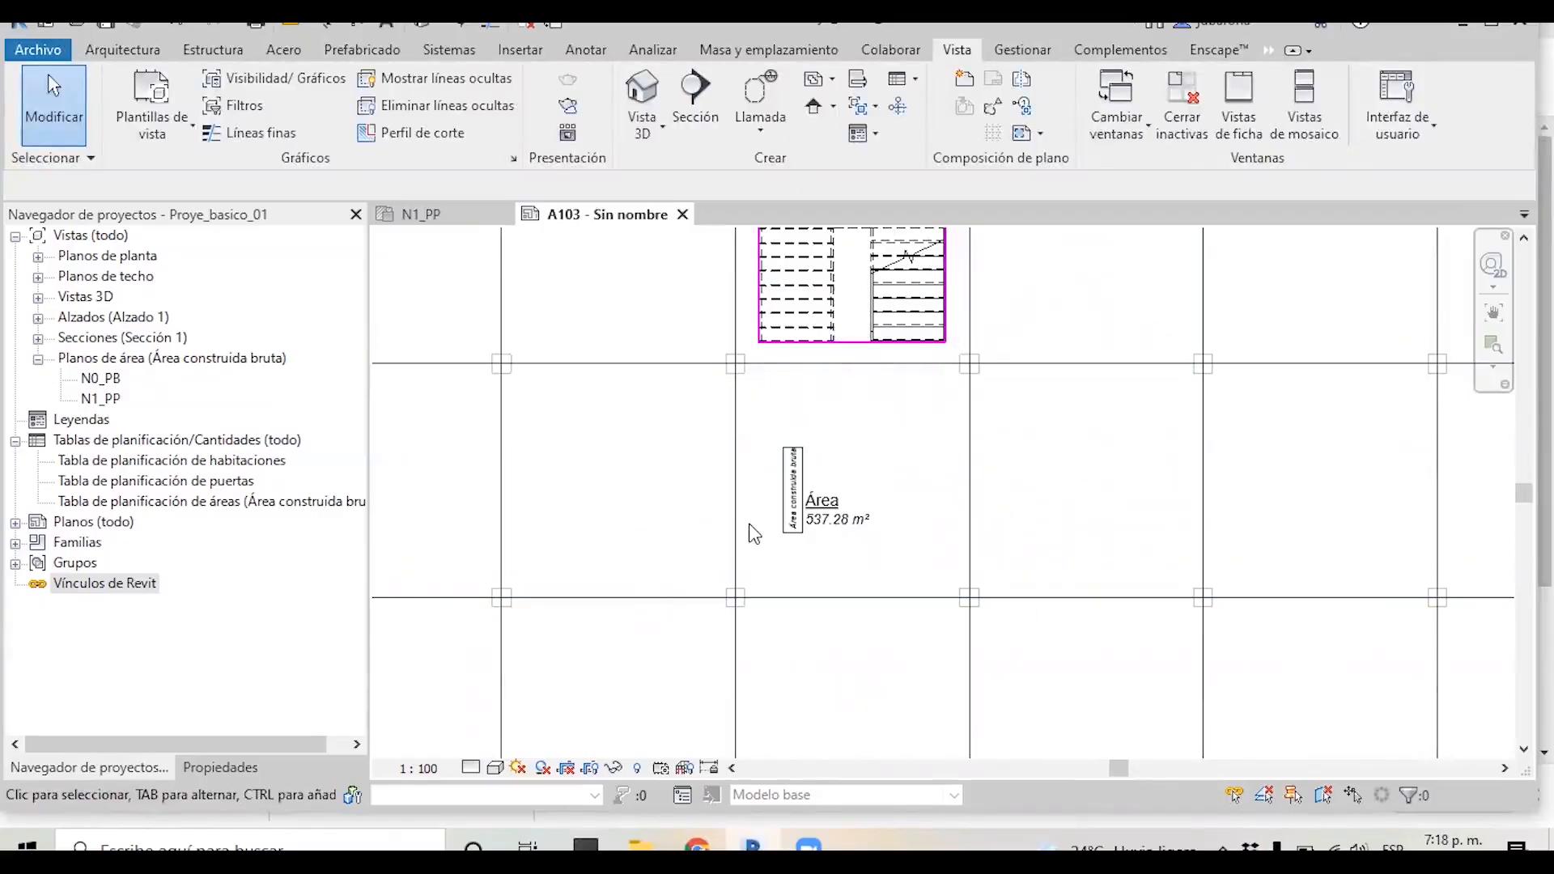
{"action": "scroll", "coordinate": [740, 466], "scroll_direction": "down", "scroll_amount": 3}
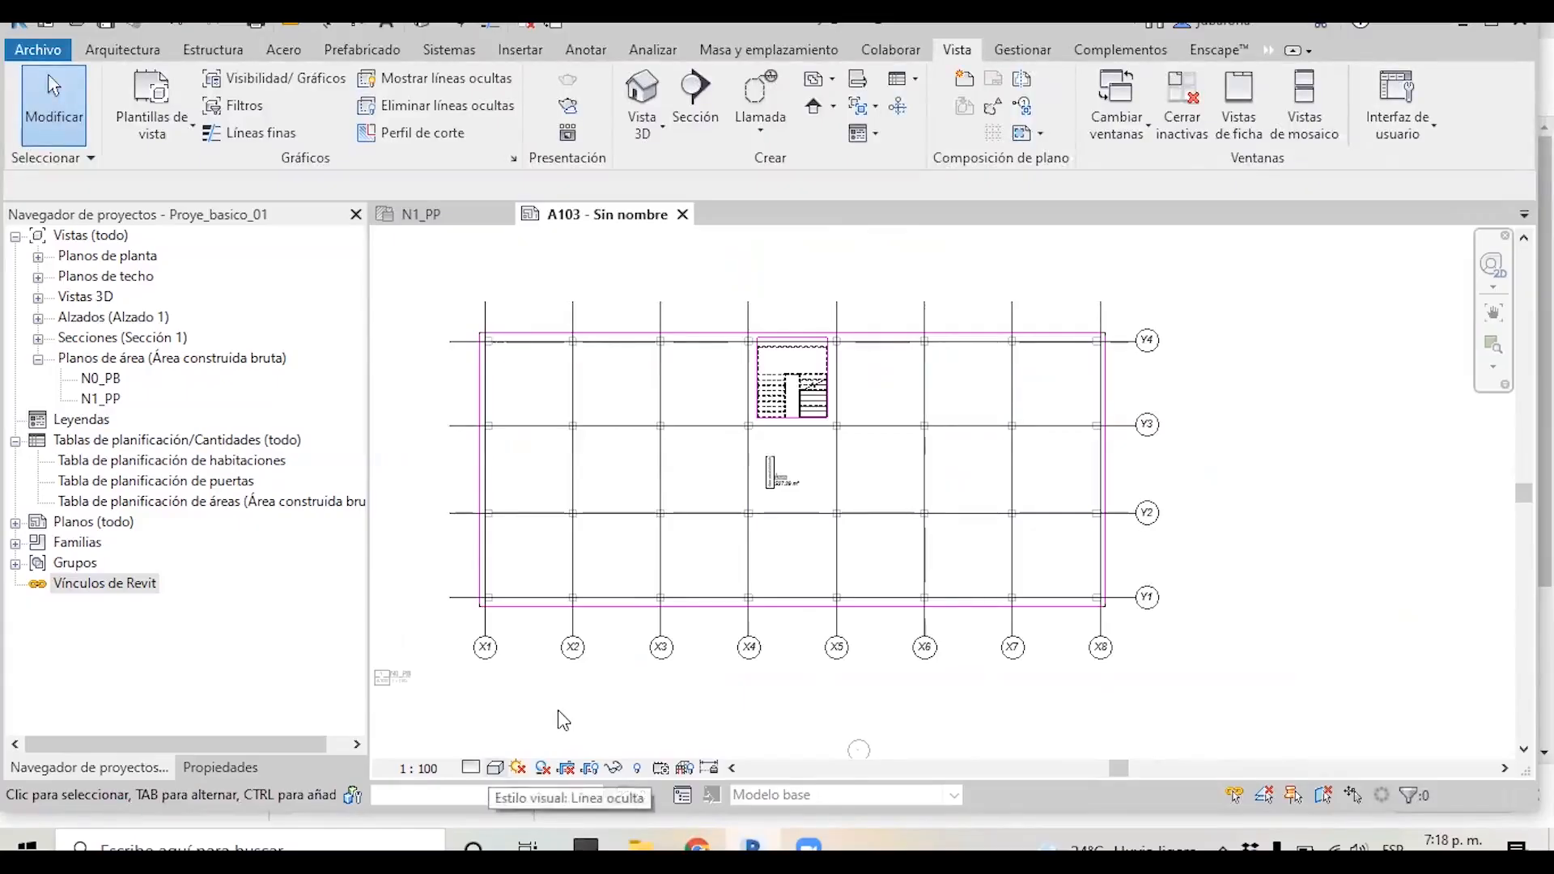
{"action": "left_click", "coordinate": [495, 768]}
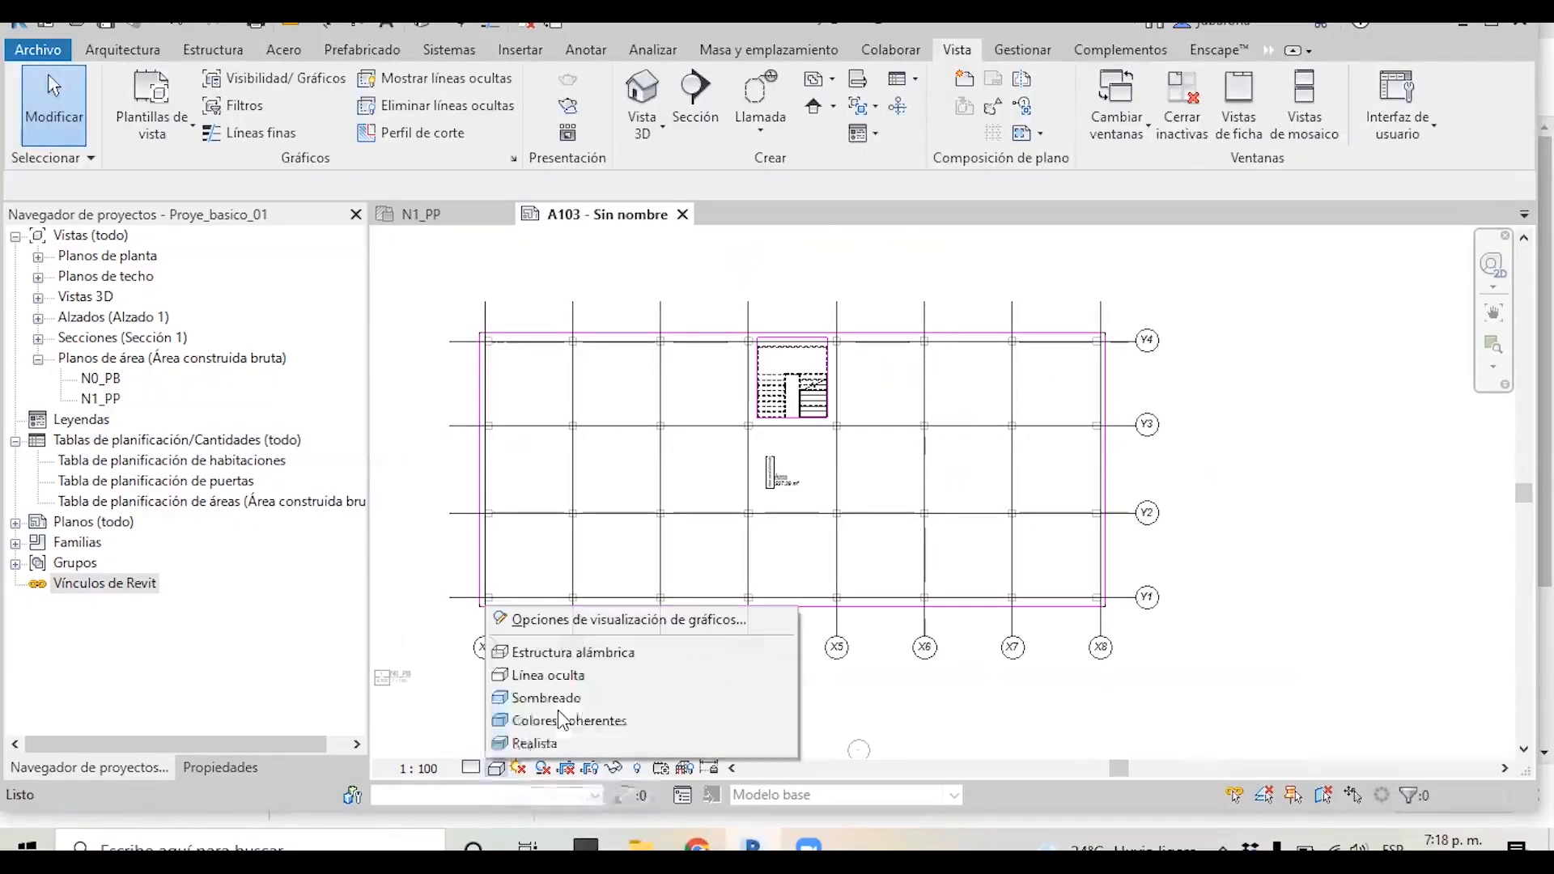
{"action": "left_click", "coordinate": [538, 698]}
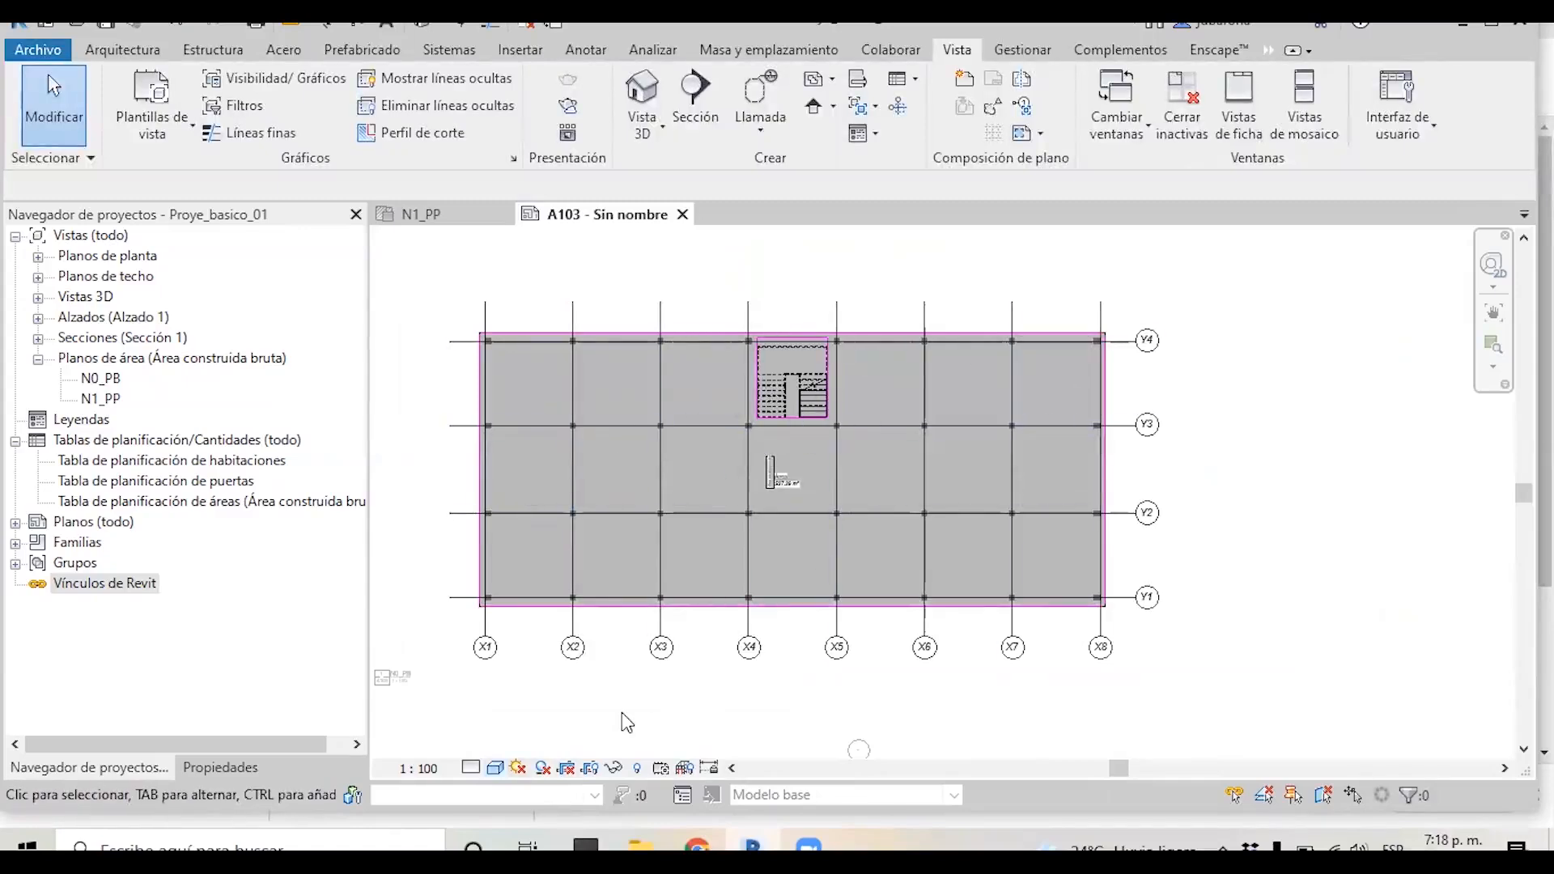
{"action": "left_click", "coordinate": [495, 768]}
{"action": "left_click", "coordinate": [541, 675]}
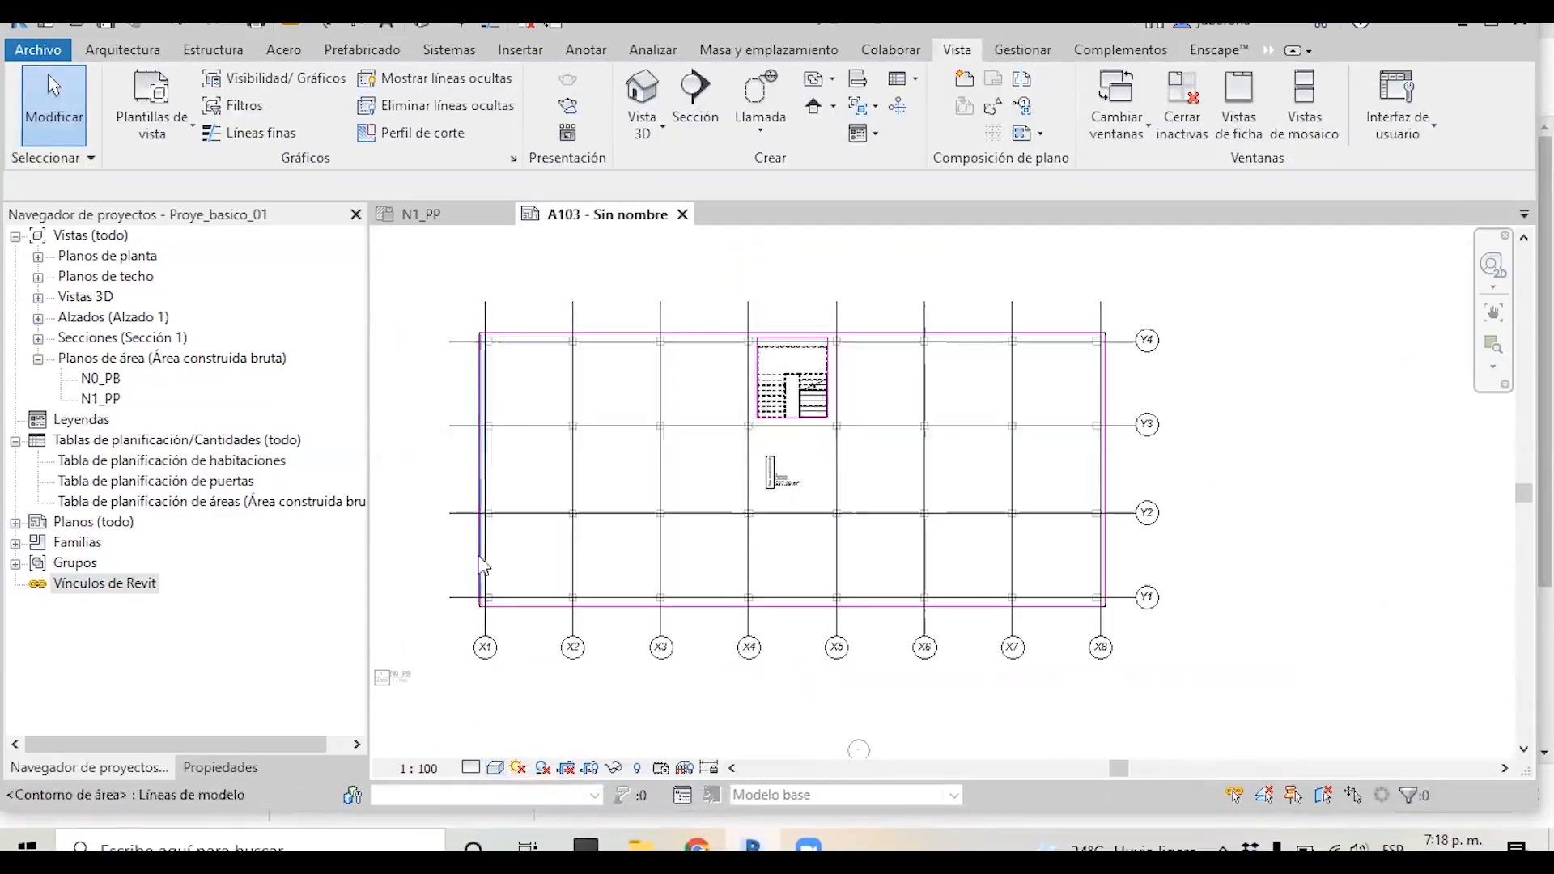
Set the N0_PB plan's detail level to Bajo and deactivate the view on the sheet.
{"action": "left_click", "coordinate": [471, 768]}
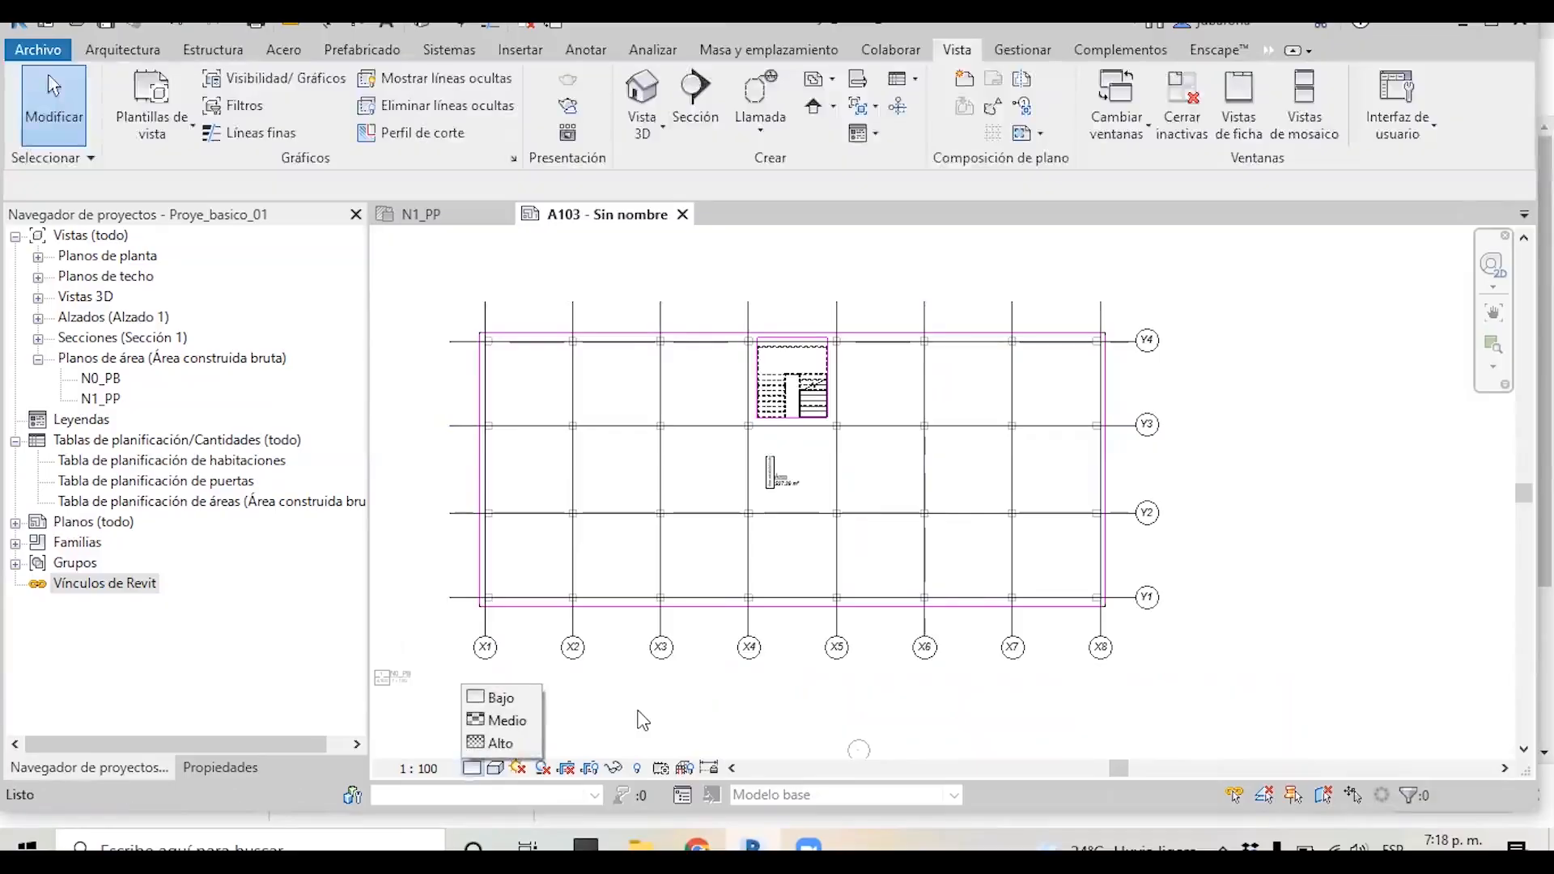
{"action": "left_click", "coordinate": [497, 701]}
{"action": "left_click", "coordinate": [470, 768]}
{"action": "left_click", "coordinate": [864, 496]}
{"action": "scroll", "coordinate": [864, 496], "scroll_direction": "down", "scroll_amount": 5}
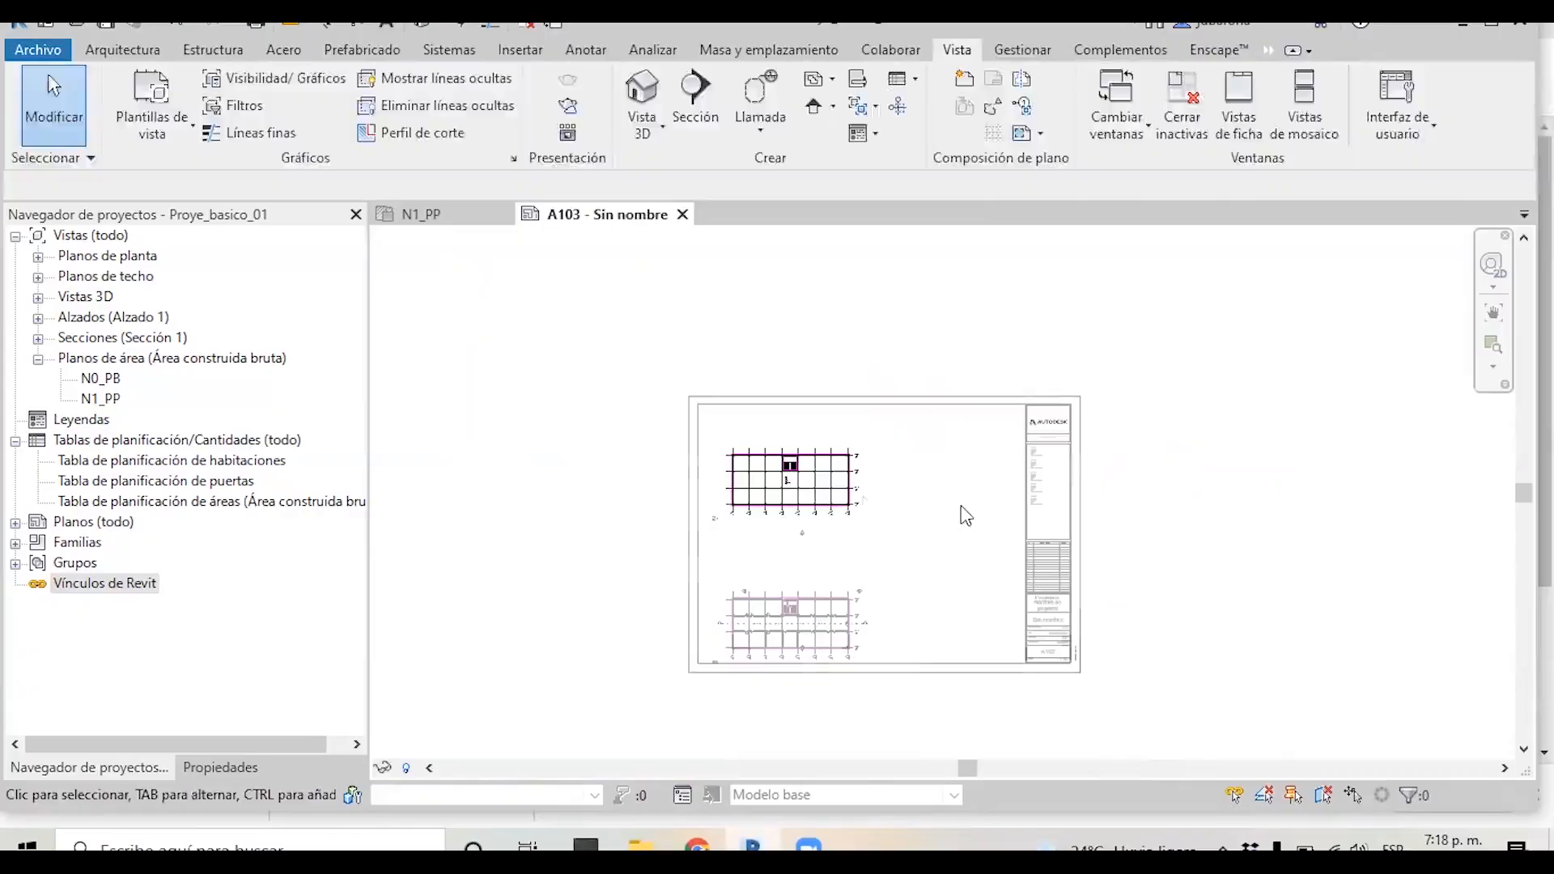
Activate the N0_PB view on the sheet and set its scale to 1:50.
{"action": "scroll", "coordinate": [814, 486], "scroll_direction": "up", "scroll_amount": 2}
{"action": "double_click", "coordinate": [815, 483]}
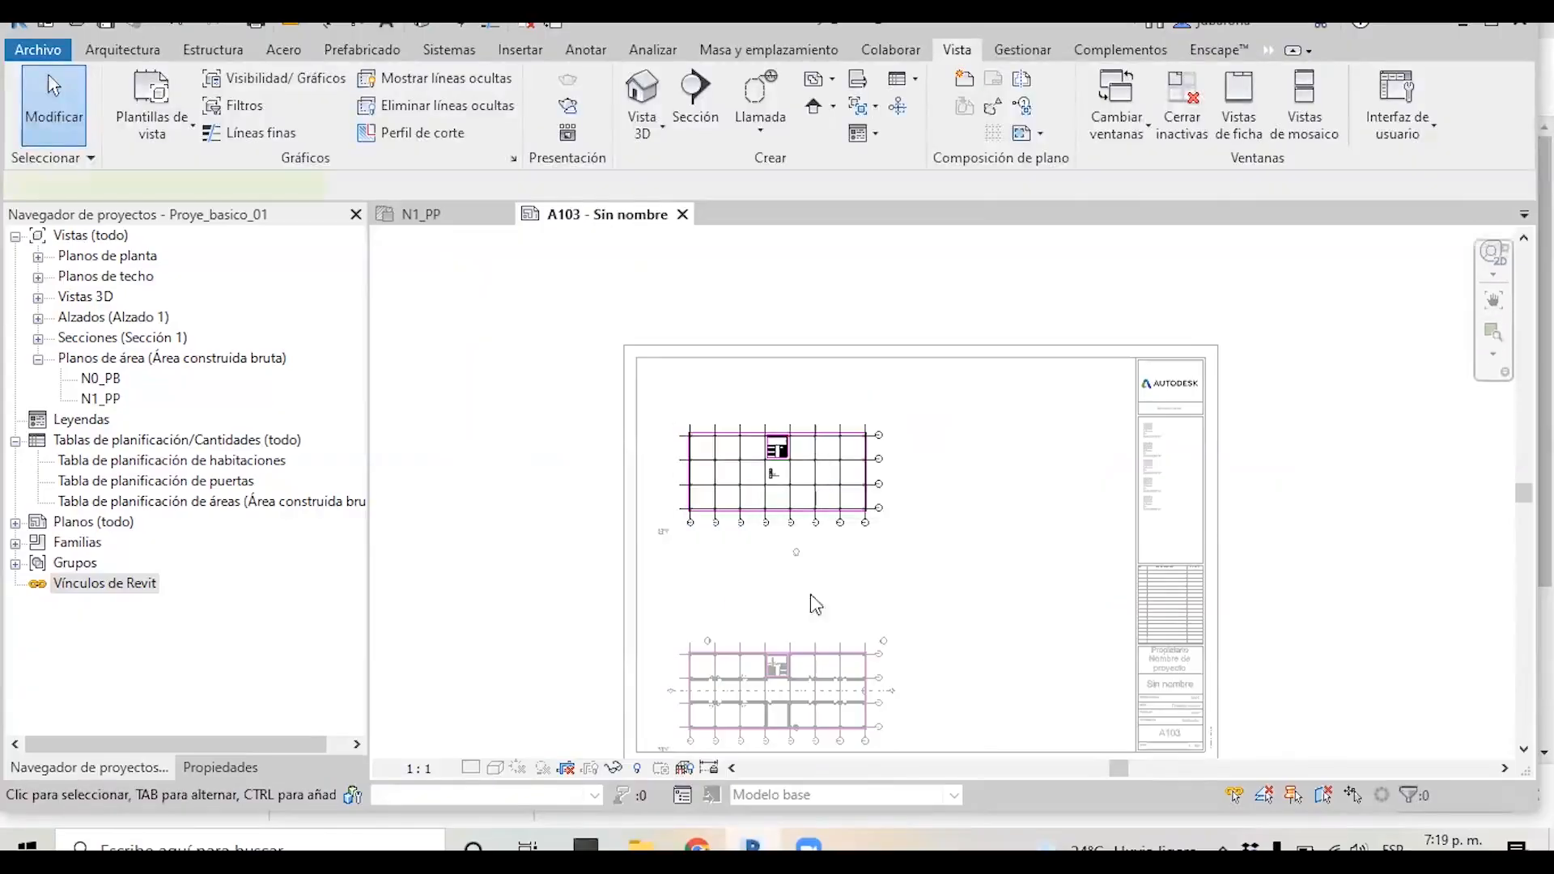
{"action": "left_click", "coordinate": [419, 768]}
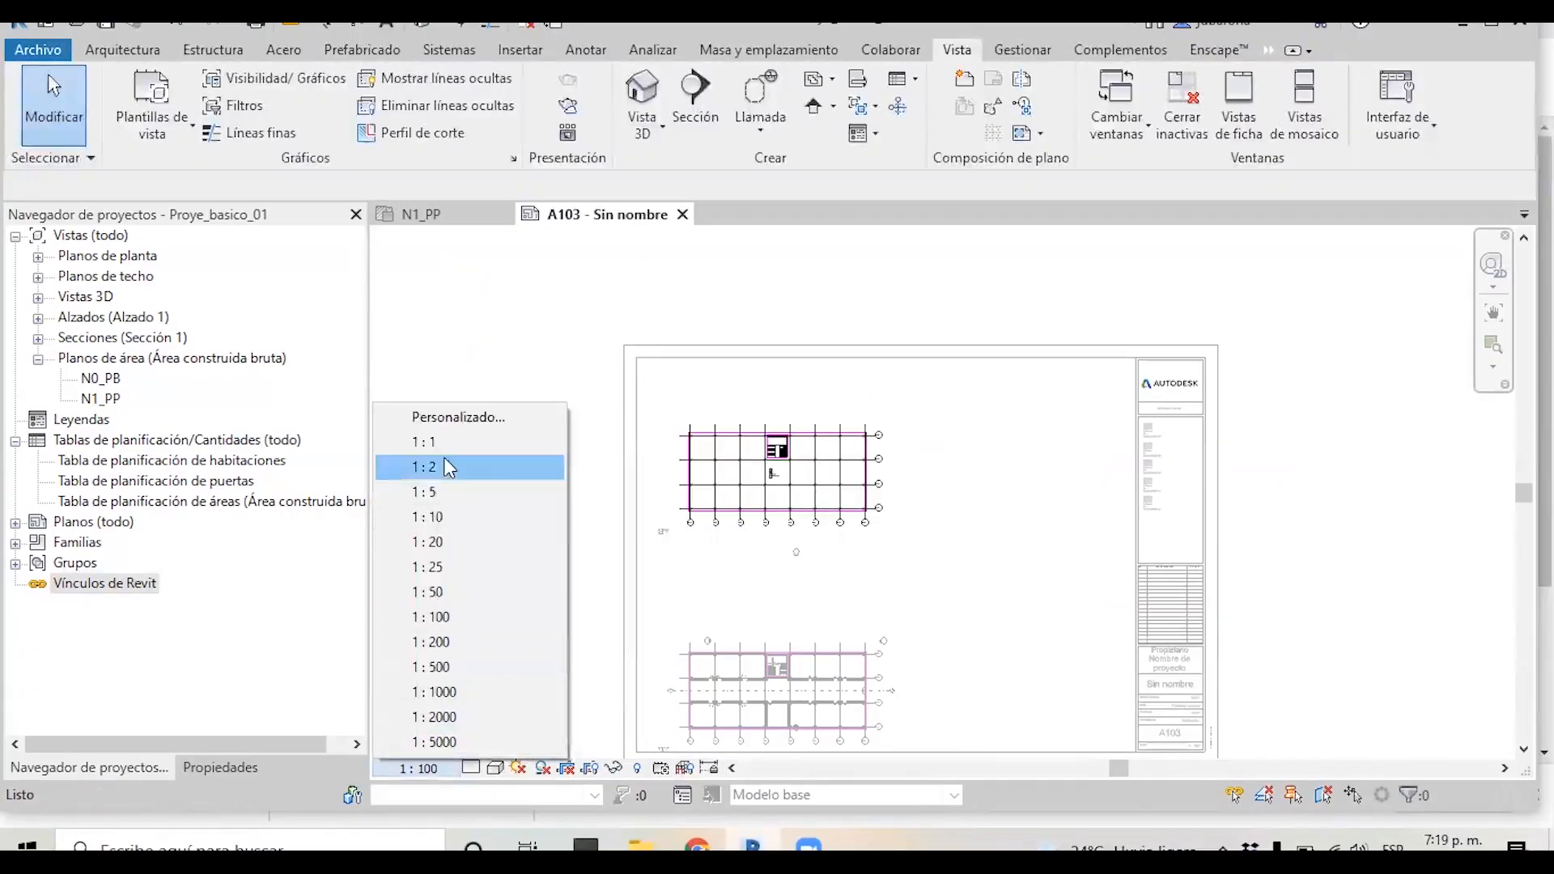
{"action": "left_click", "coordinate": [440, 599]}
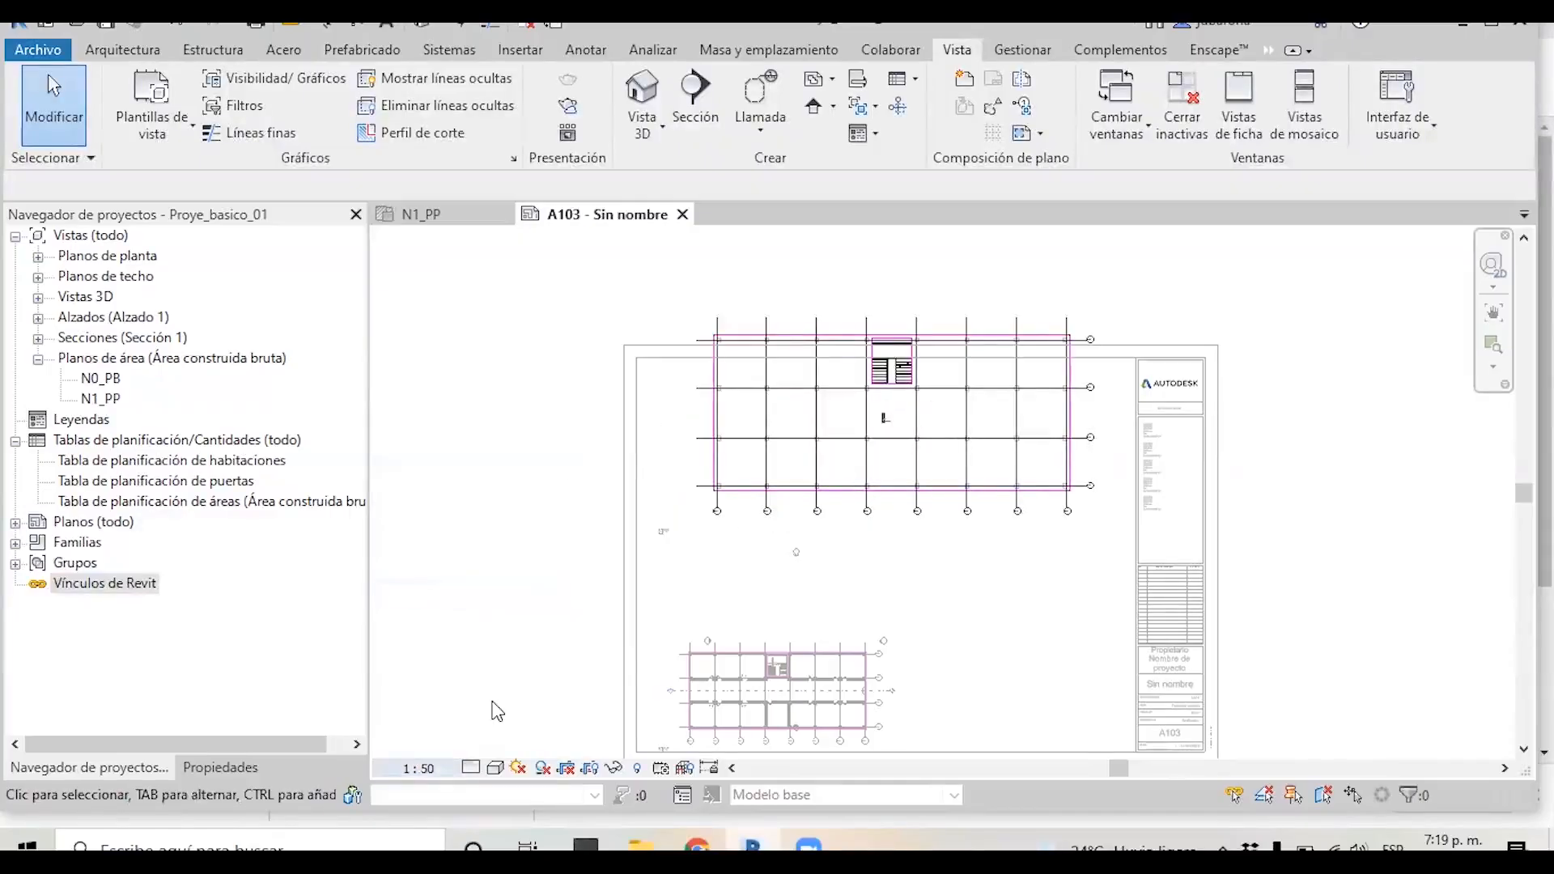
Try a custom scale of 1:150 for the N0_PB view.
{"action": "left_click", "coordinate": [419, 769]}
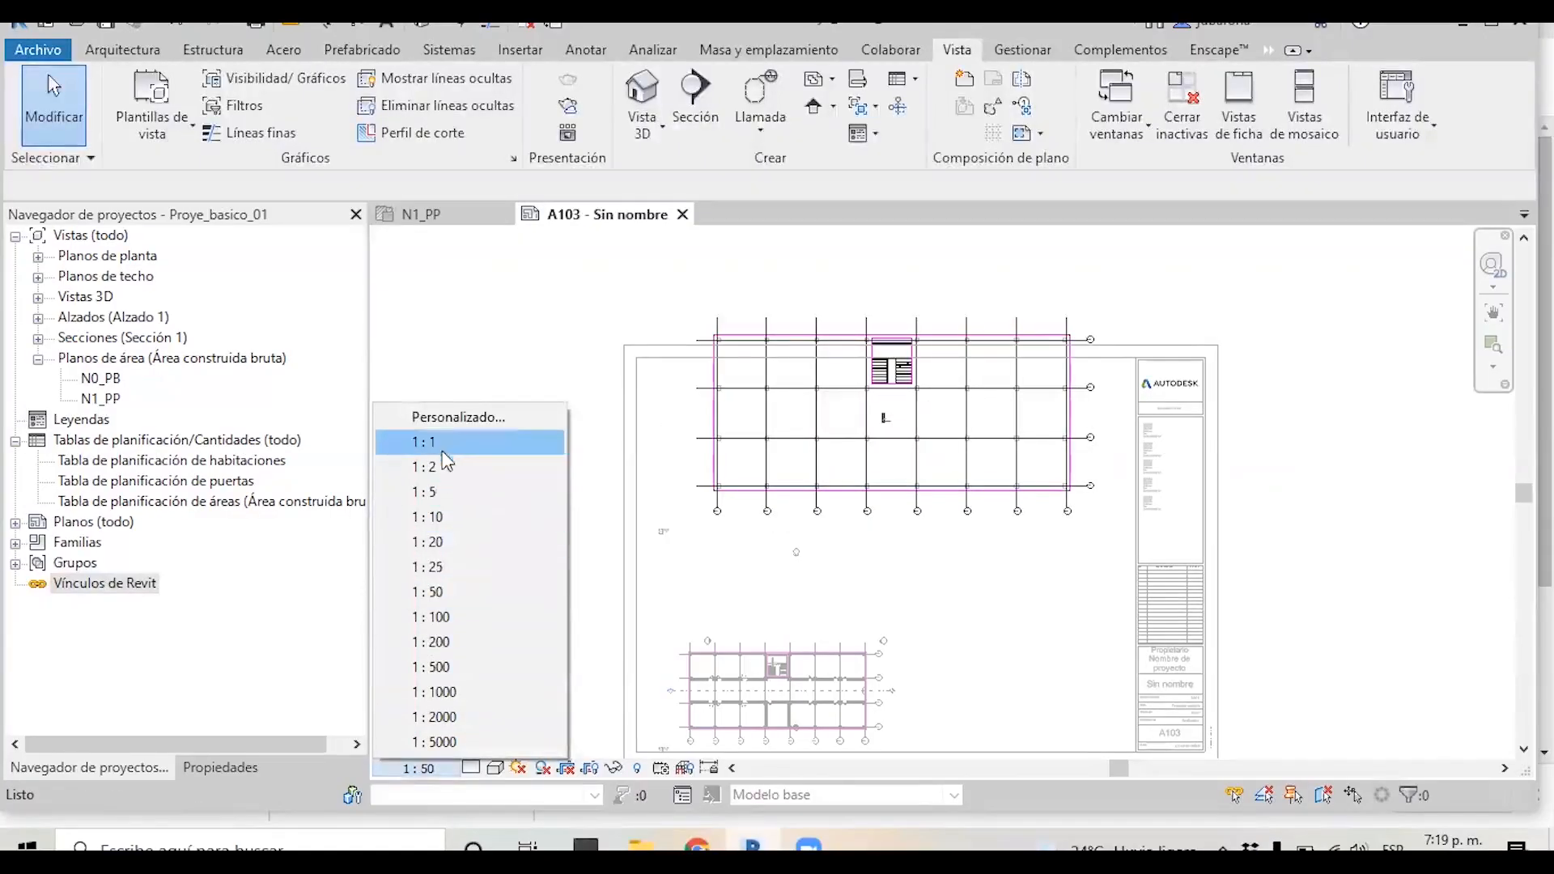
{"action": "left_click", "coordinate": [458, 418]}
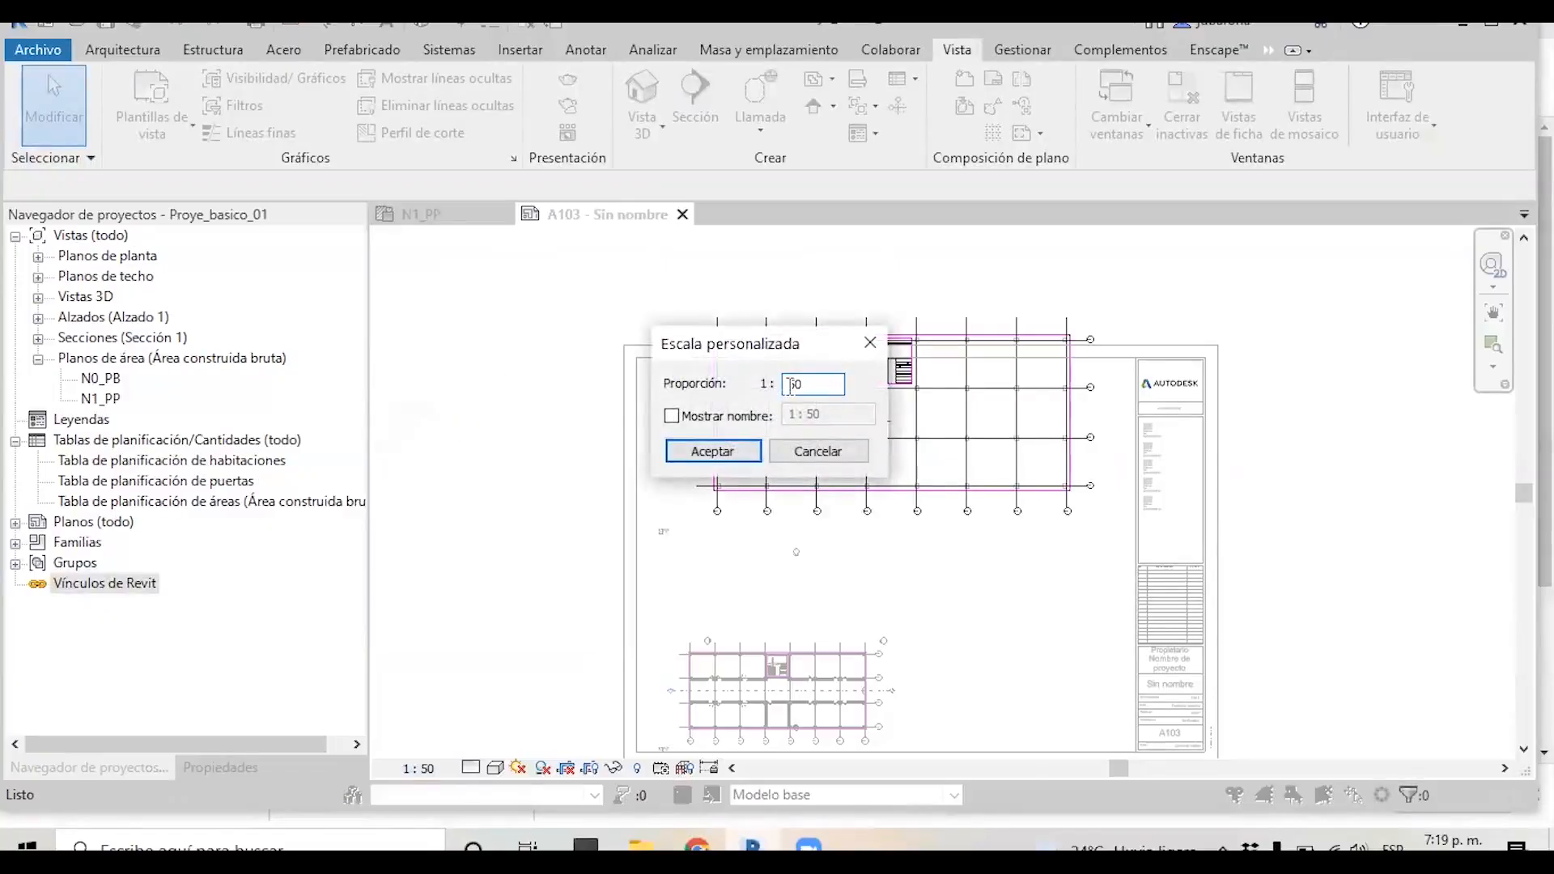
{"action": "left_click", "coordinate": [716, 448]}
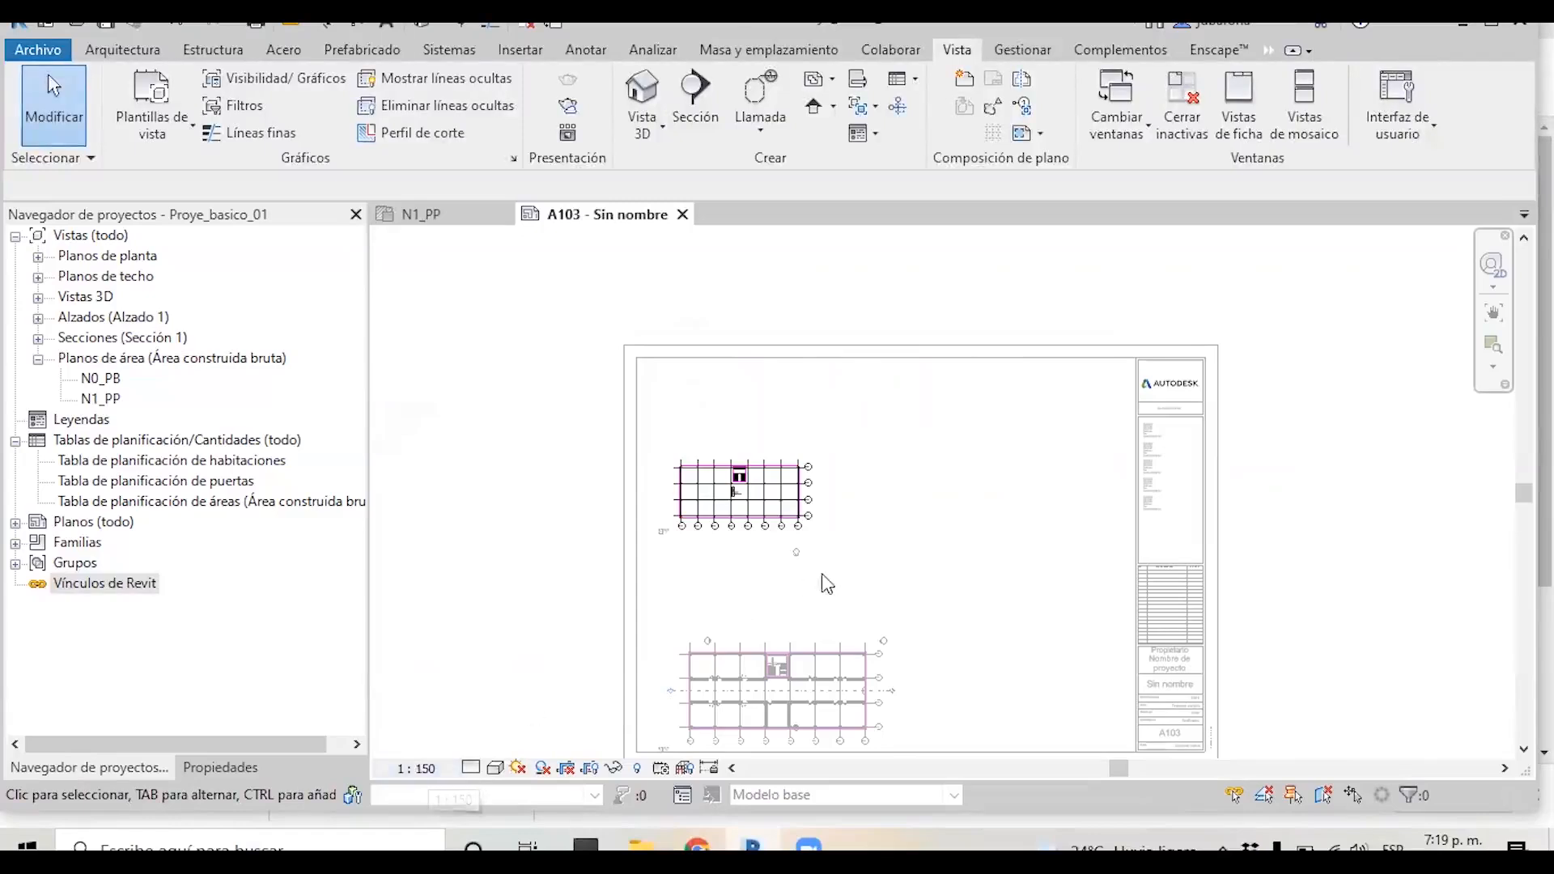
Set a custom scale of 1:75 for the N0_PB view and deactivate it.
{"action": "left_click", "coordinate": [416, 768]}
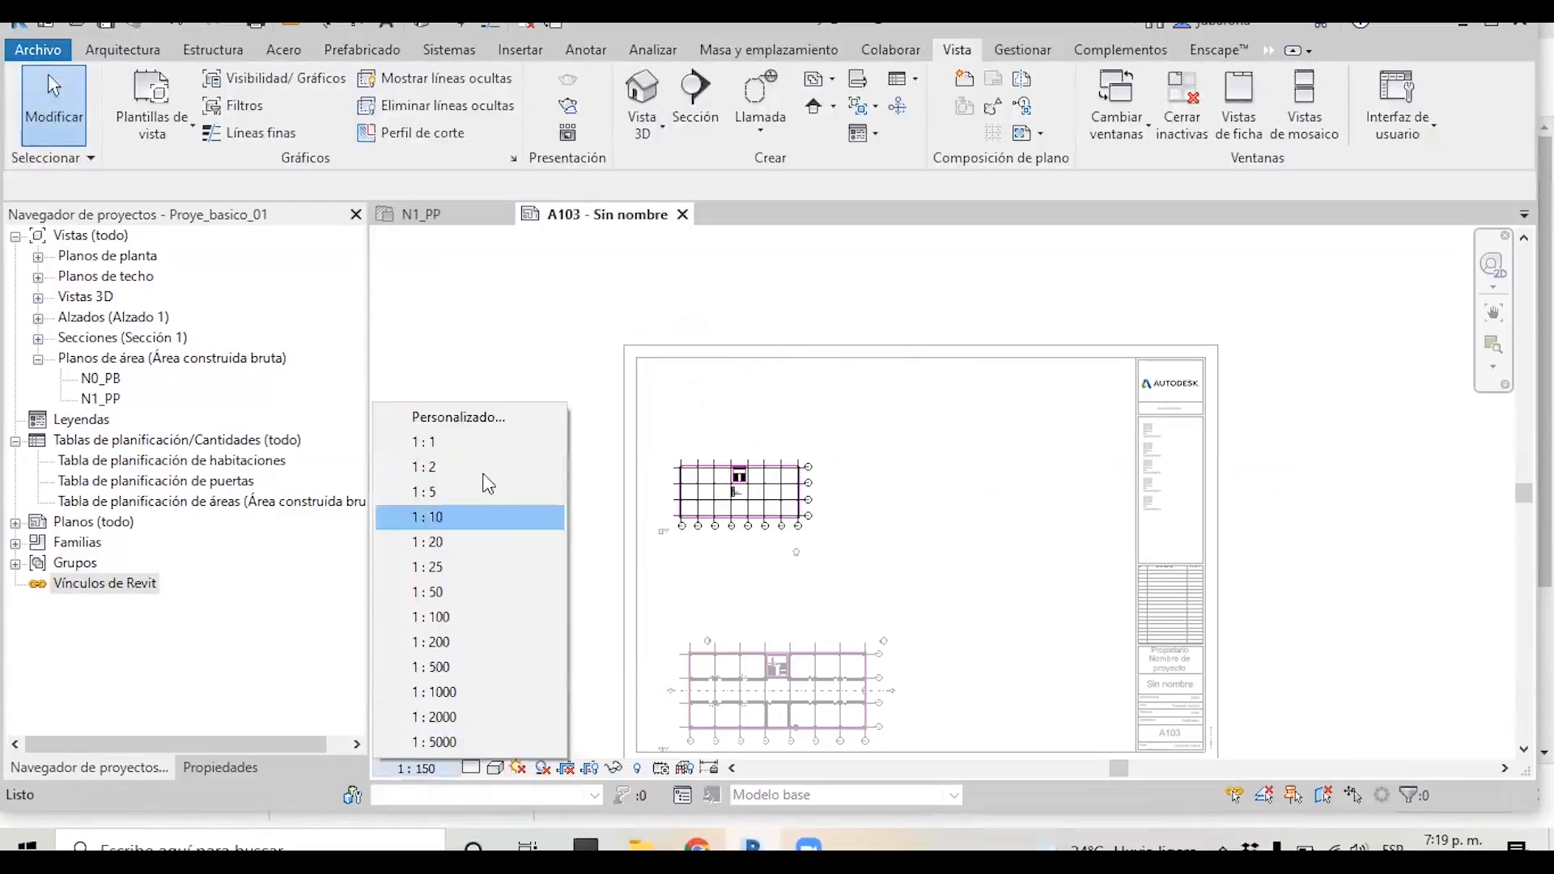
{"action": "left_click", "coordinate": [476, 419]}
{"action": "type", "text": "75"}
{"action": "left_click", "coordinate": [736, 450]}
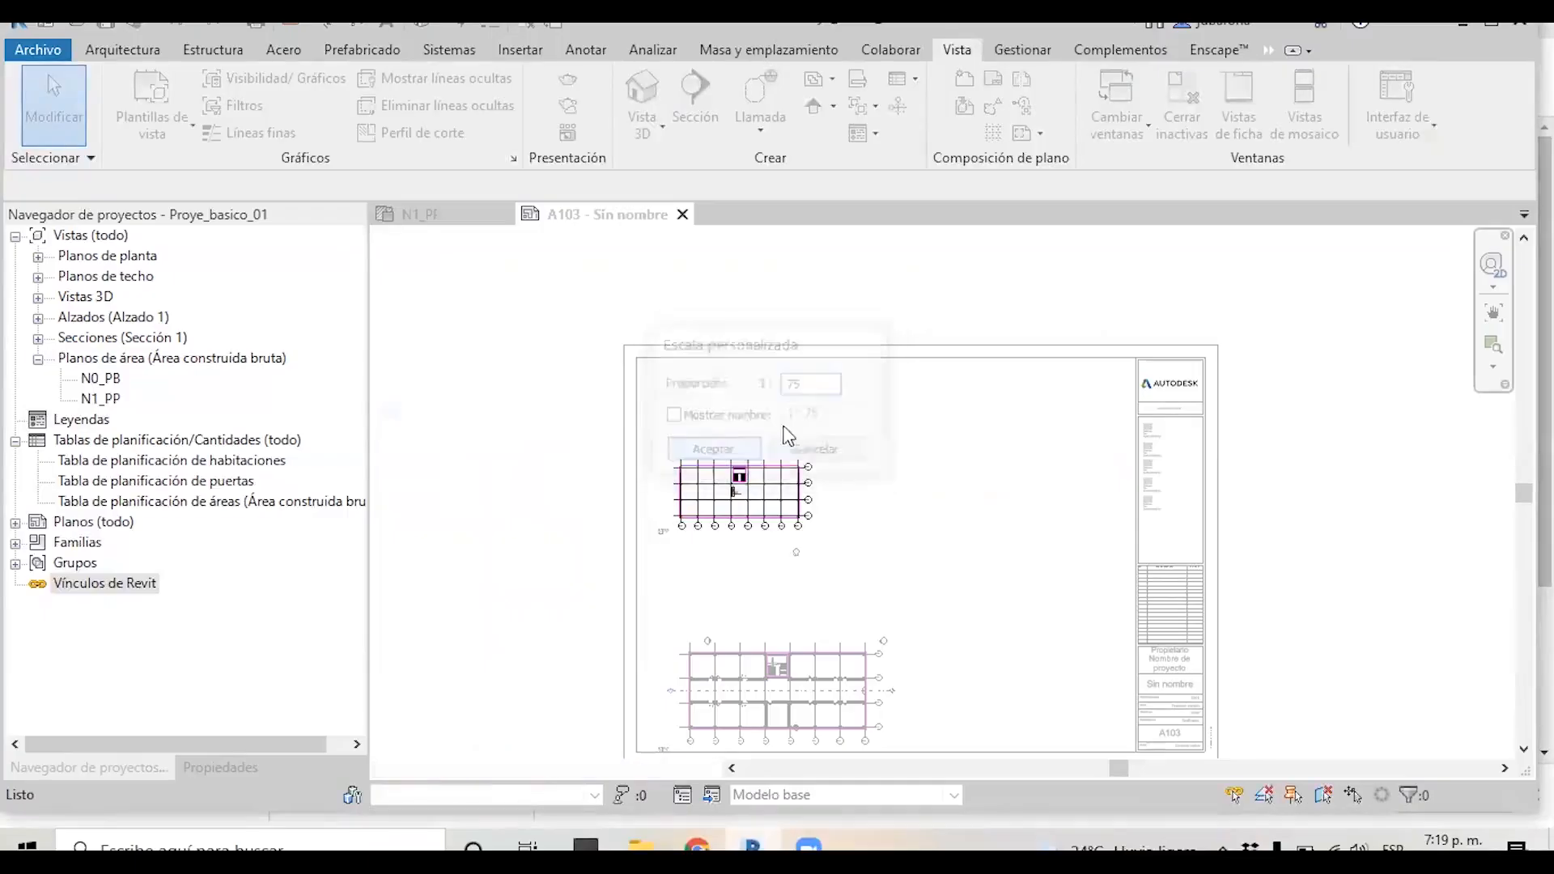
{"action": "double_click", "coordinate": [1018, 432]}
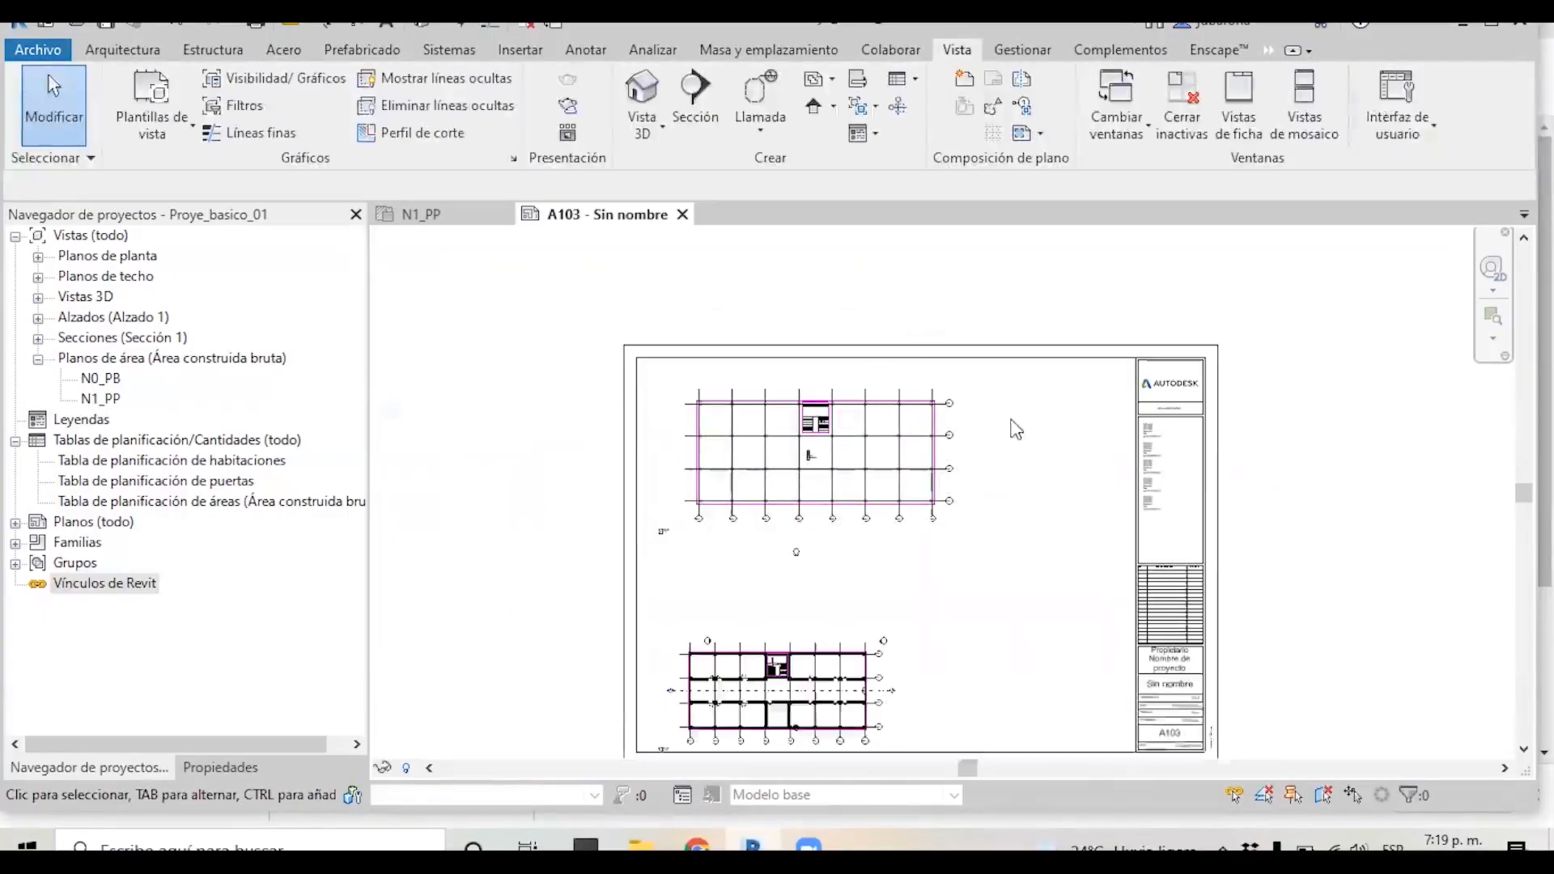
Move the N0_PB viewport title to just below the plan's lower-left corner and deselect it.
{"action": "scroll", "coordinate": [851, 323], "scroll_direction": "down", "scroll_amount": 2}
{"action": "scroll", "coordinate": [799, 388], "scroll_direction": "up", "scroll_amount": 4}
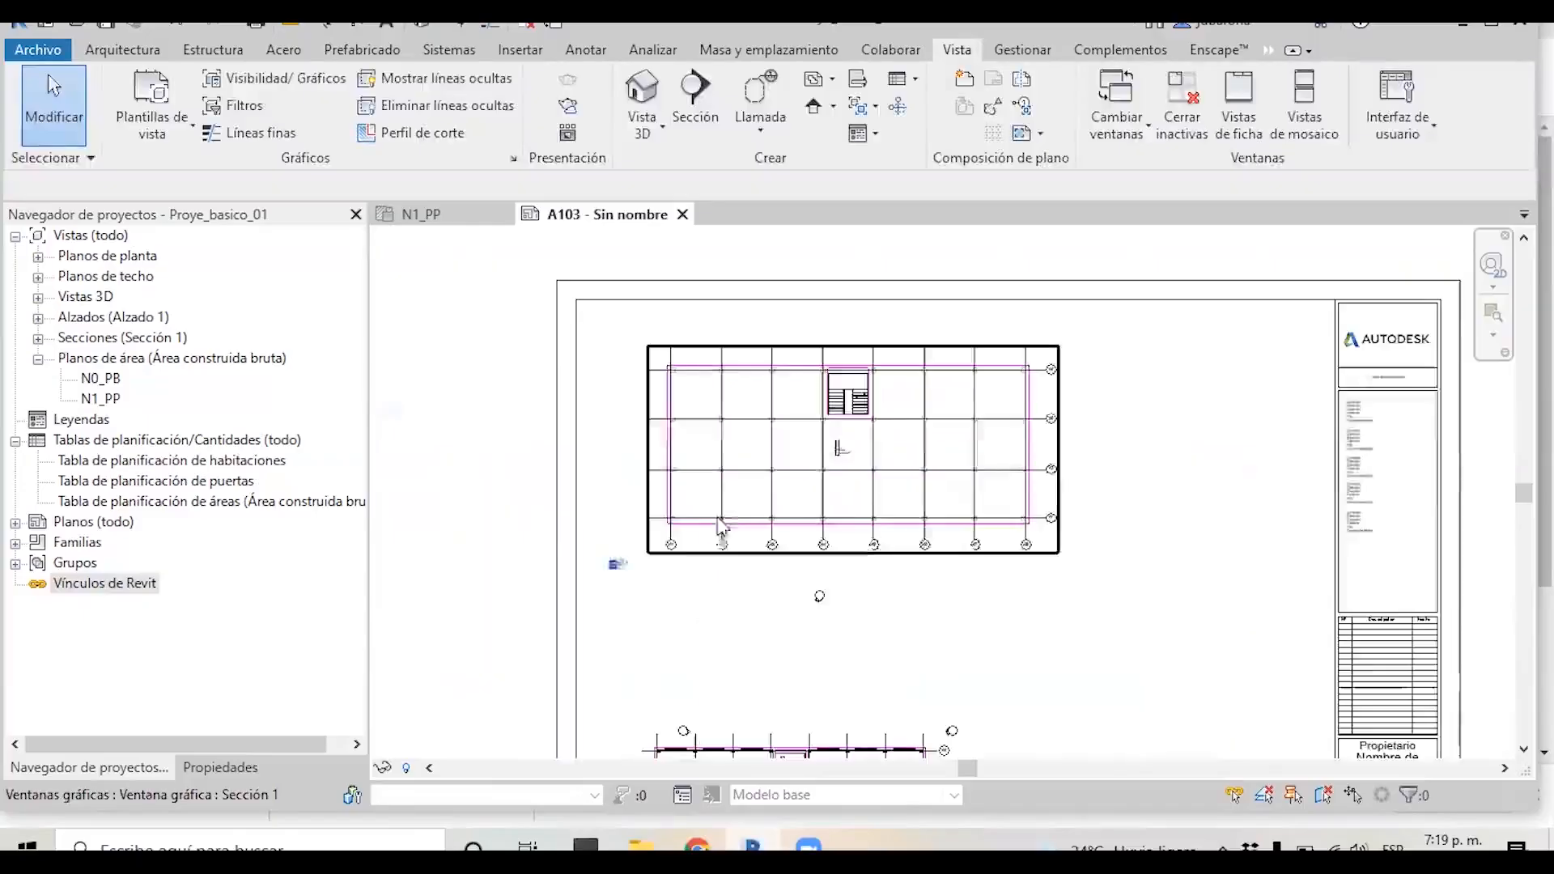
{"action": "left_click", "coordinate": [668, 620]}
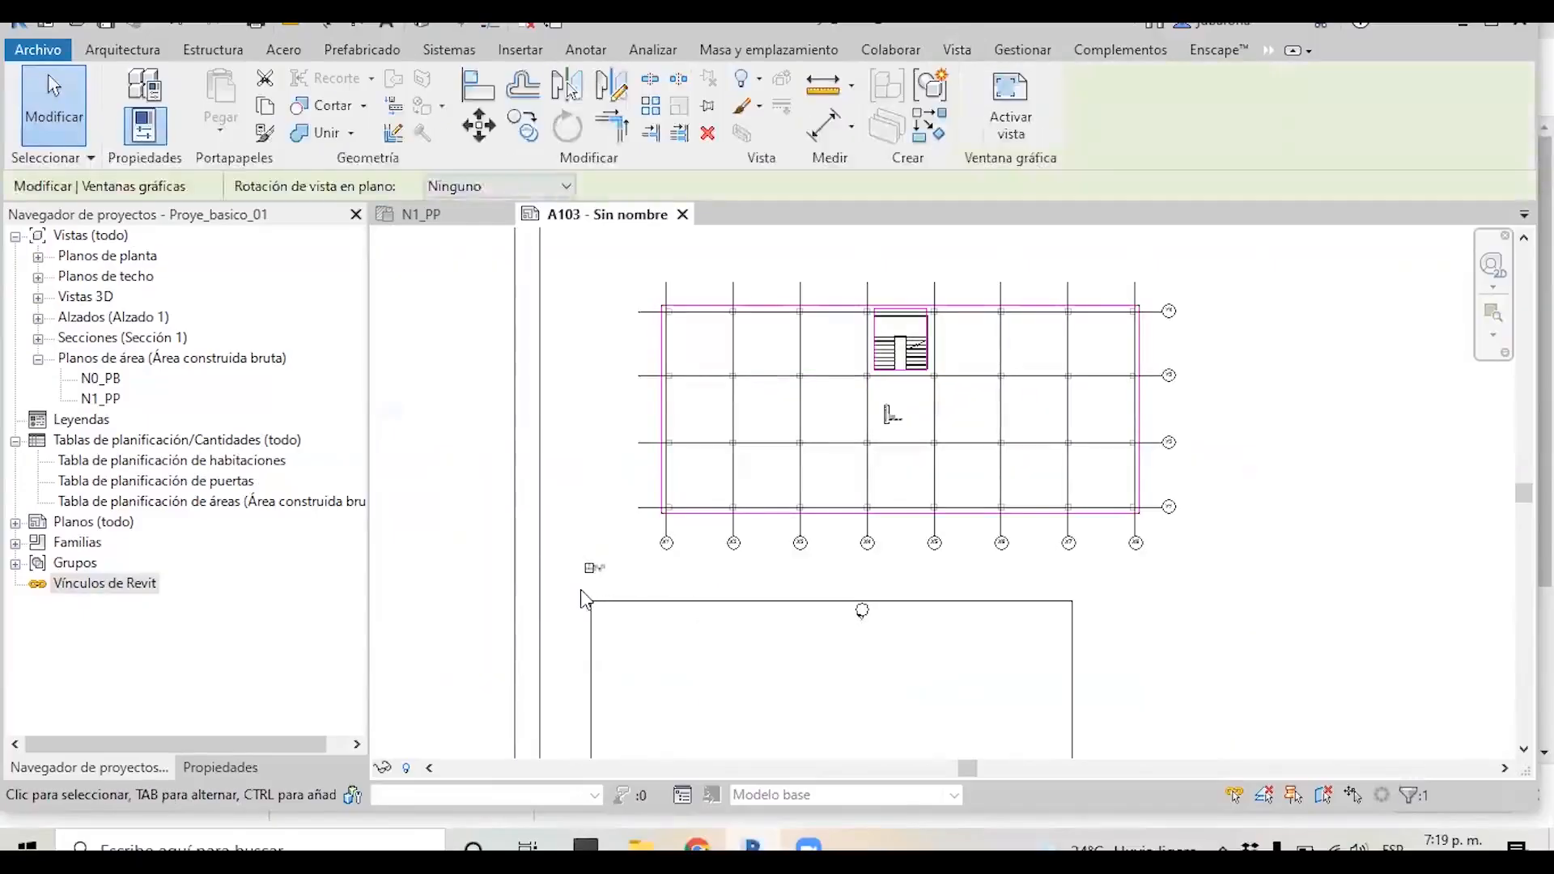
{"action": "left_click", "coordinate": [599, 569]}
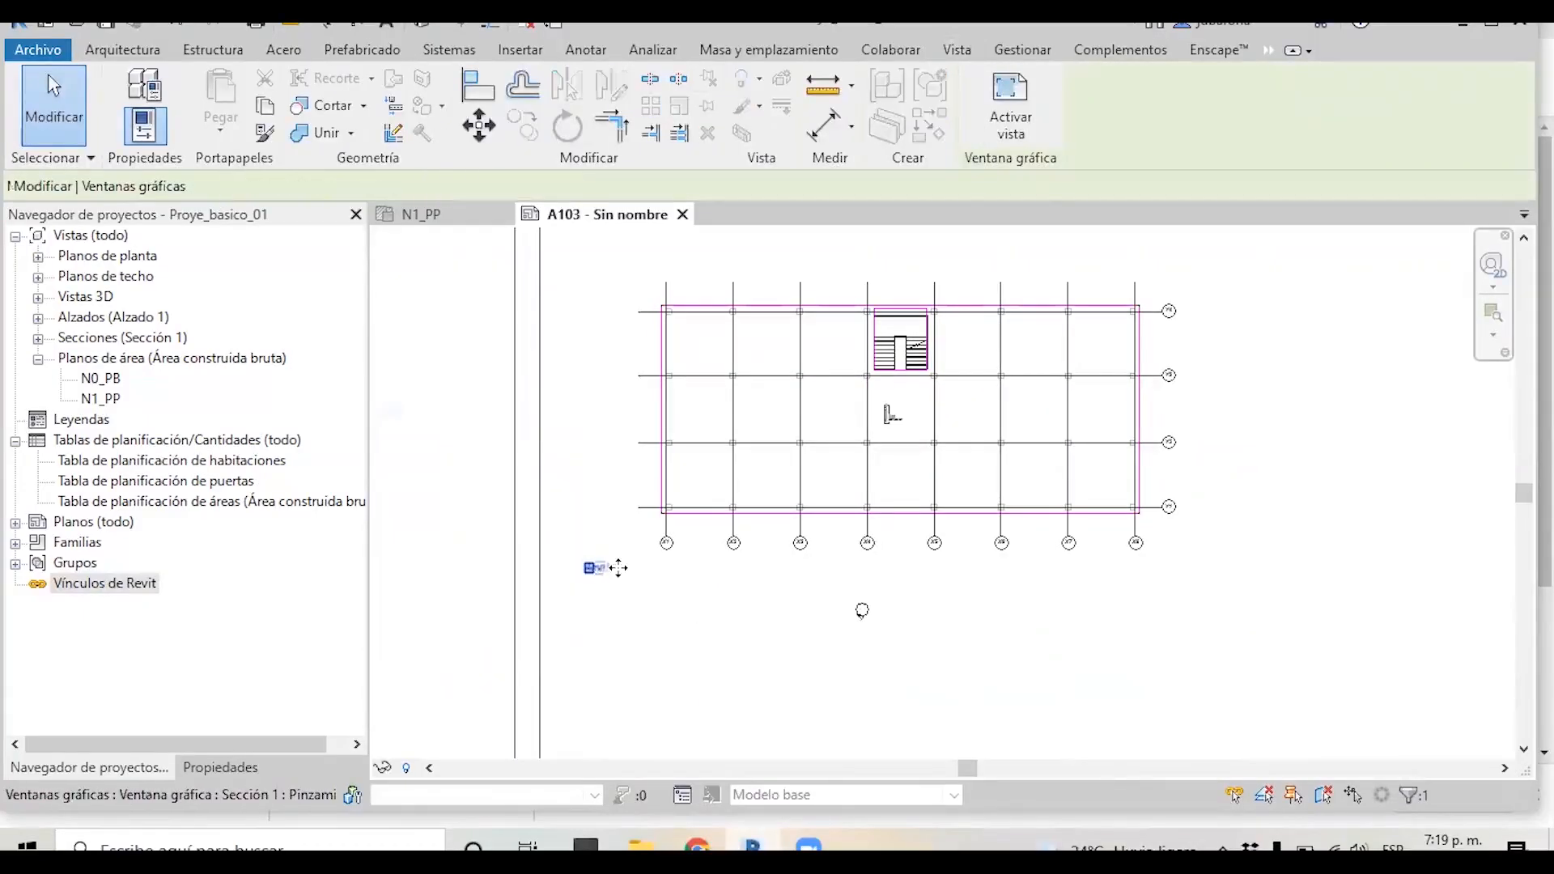
{"action": "scroll", "coordinate": [635, 624], "scroll_direction": "down", "scroll_amount": 2}
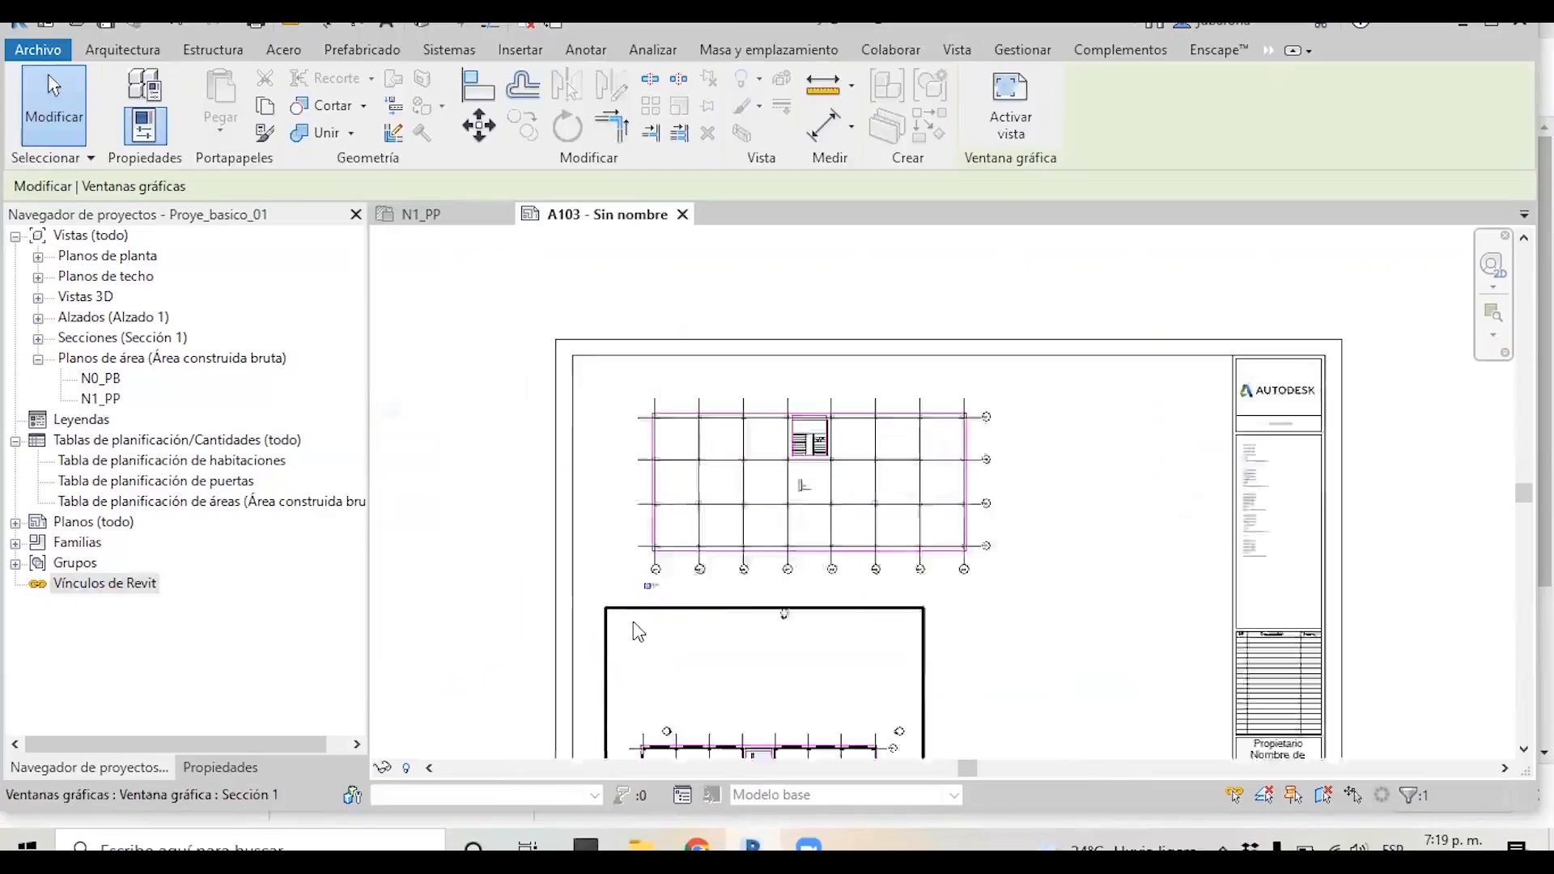
{"action": "scroll", "coordinate": [638, 632], "scroll_direction": "down", "scroll_amount": 1}
{"action": "left_click", "coordinate": [1027, 494]}
Activate N0_PB and create the view template "Plantilla de area construida" from it, replacing the existing template and accepting its properties.
{"action": "double_click", "coordinate": [849, 498]}
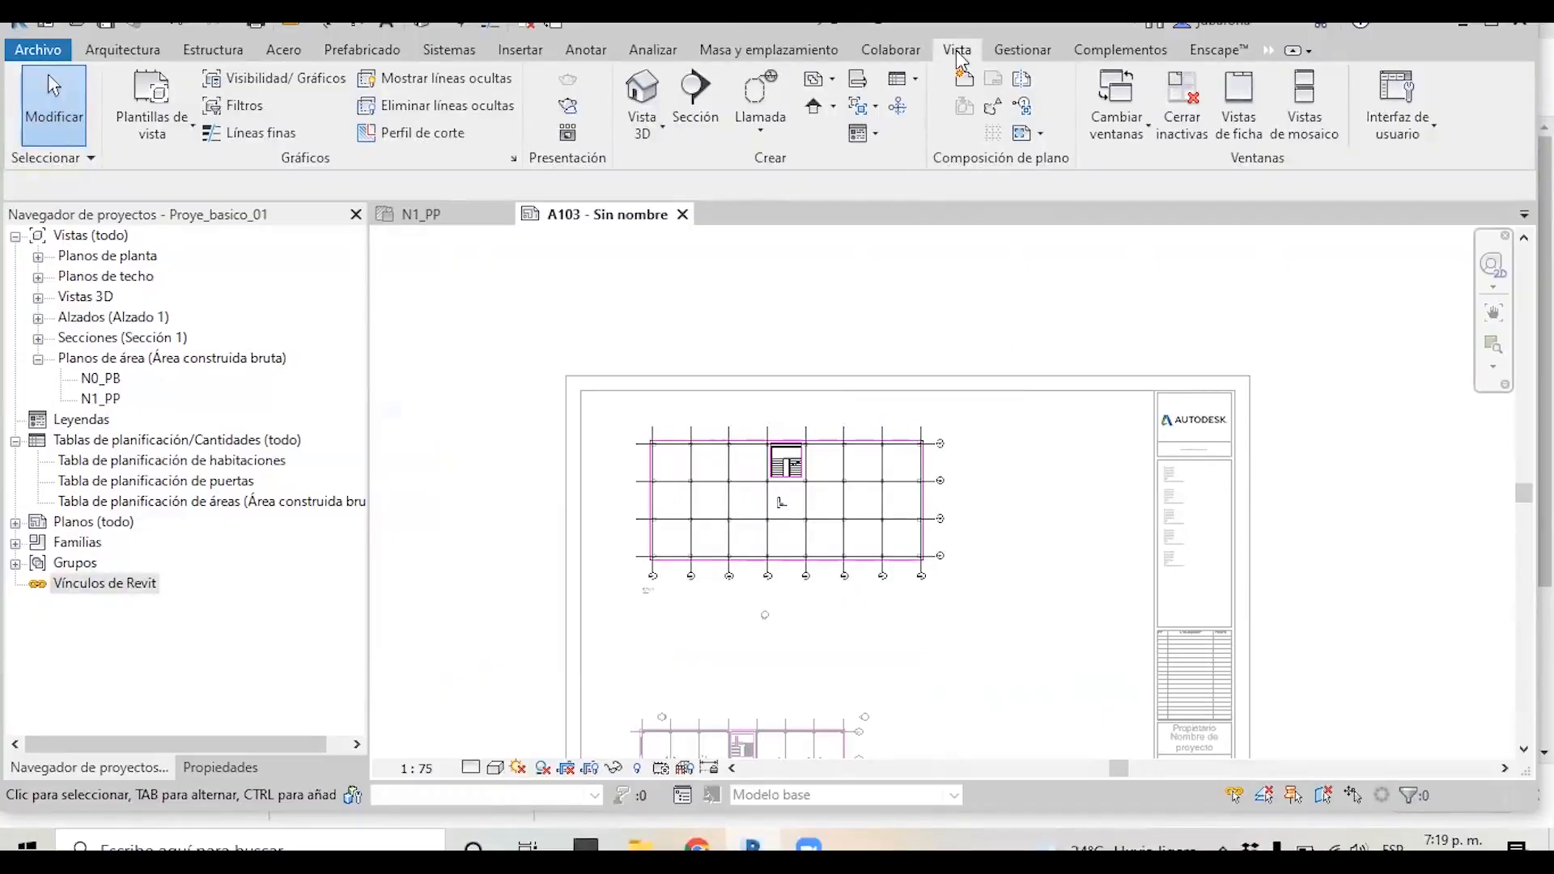
{"action": "left_click", "coordinate": [148, 101]}
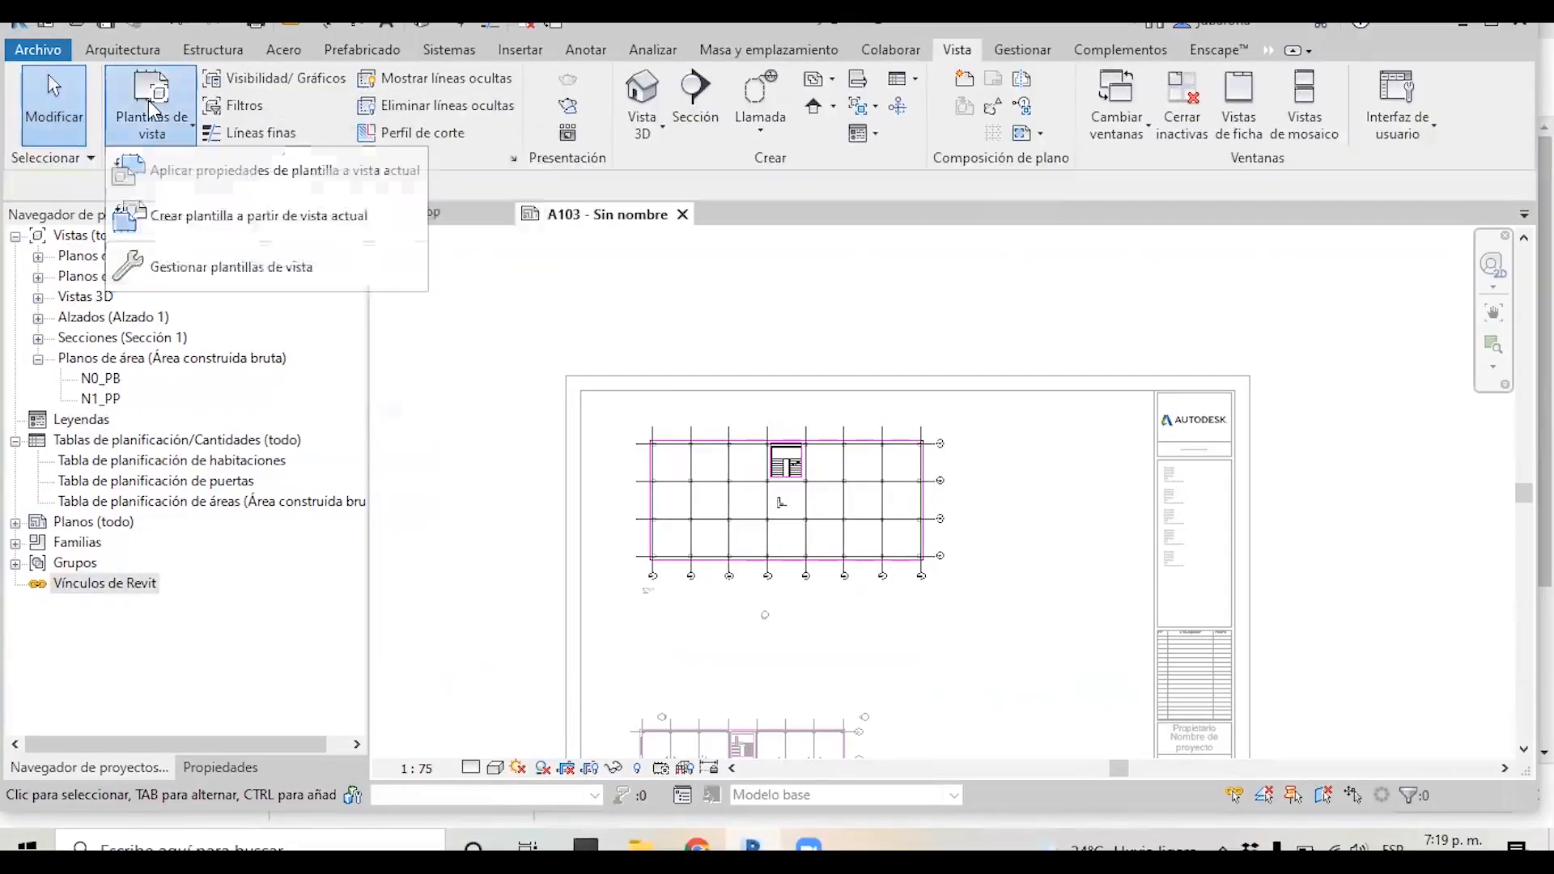
{"action": "left_click", "coordinate": [216, 228]}
{"action": "left_click", "coordinate": [808, 391]}
{"action": "type", "text": "Plantilla de area constr"}
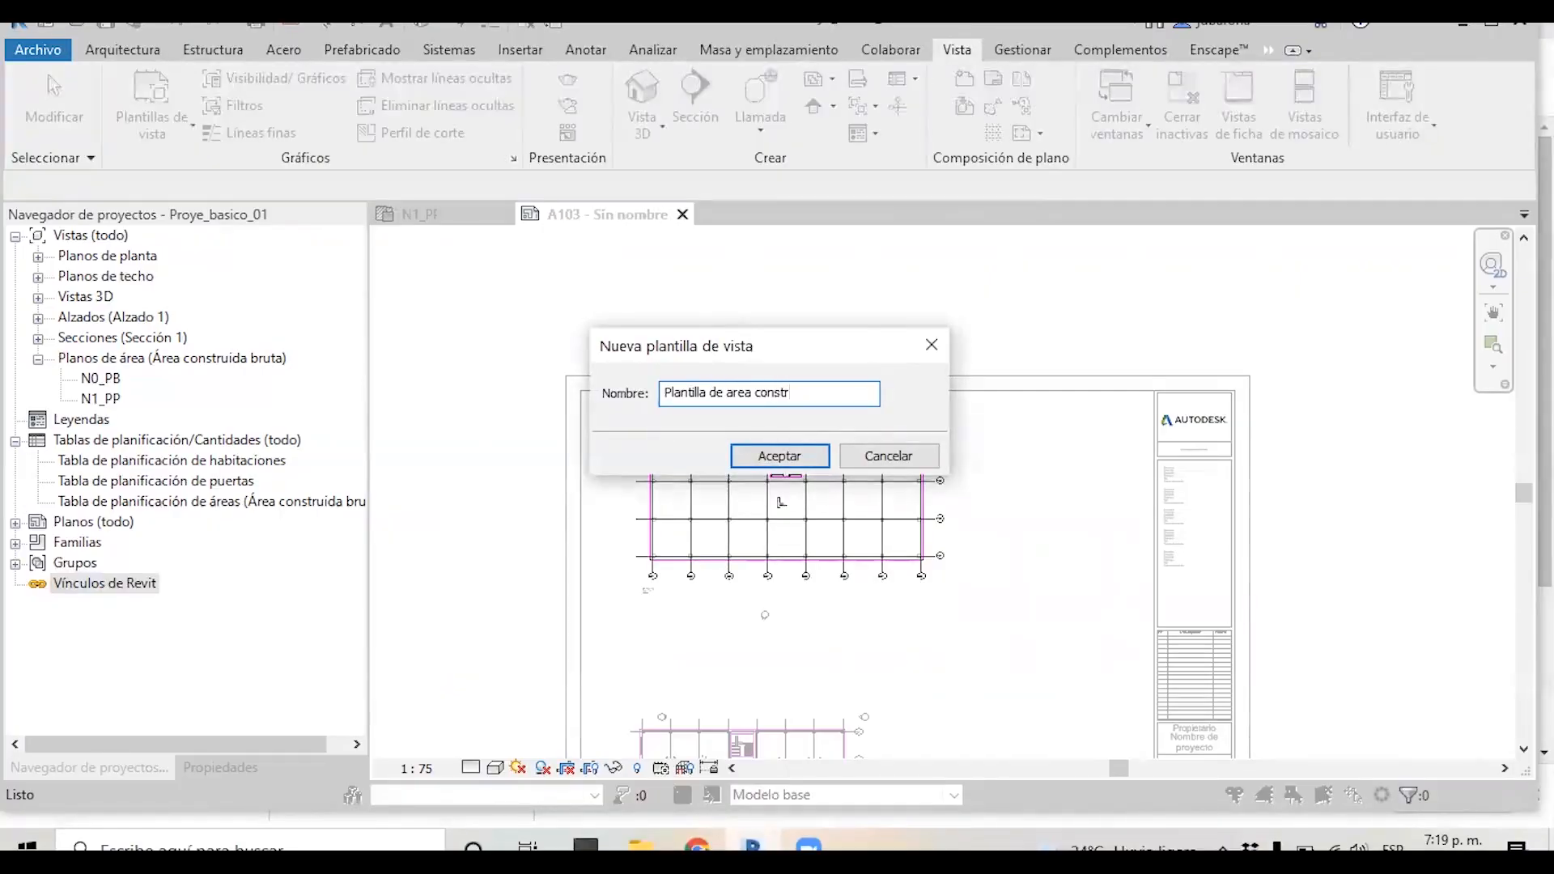
{"action": "type", "text": "uida"}
{"action": "key", "text": "Return"}
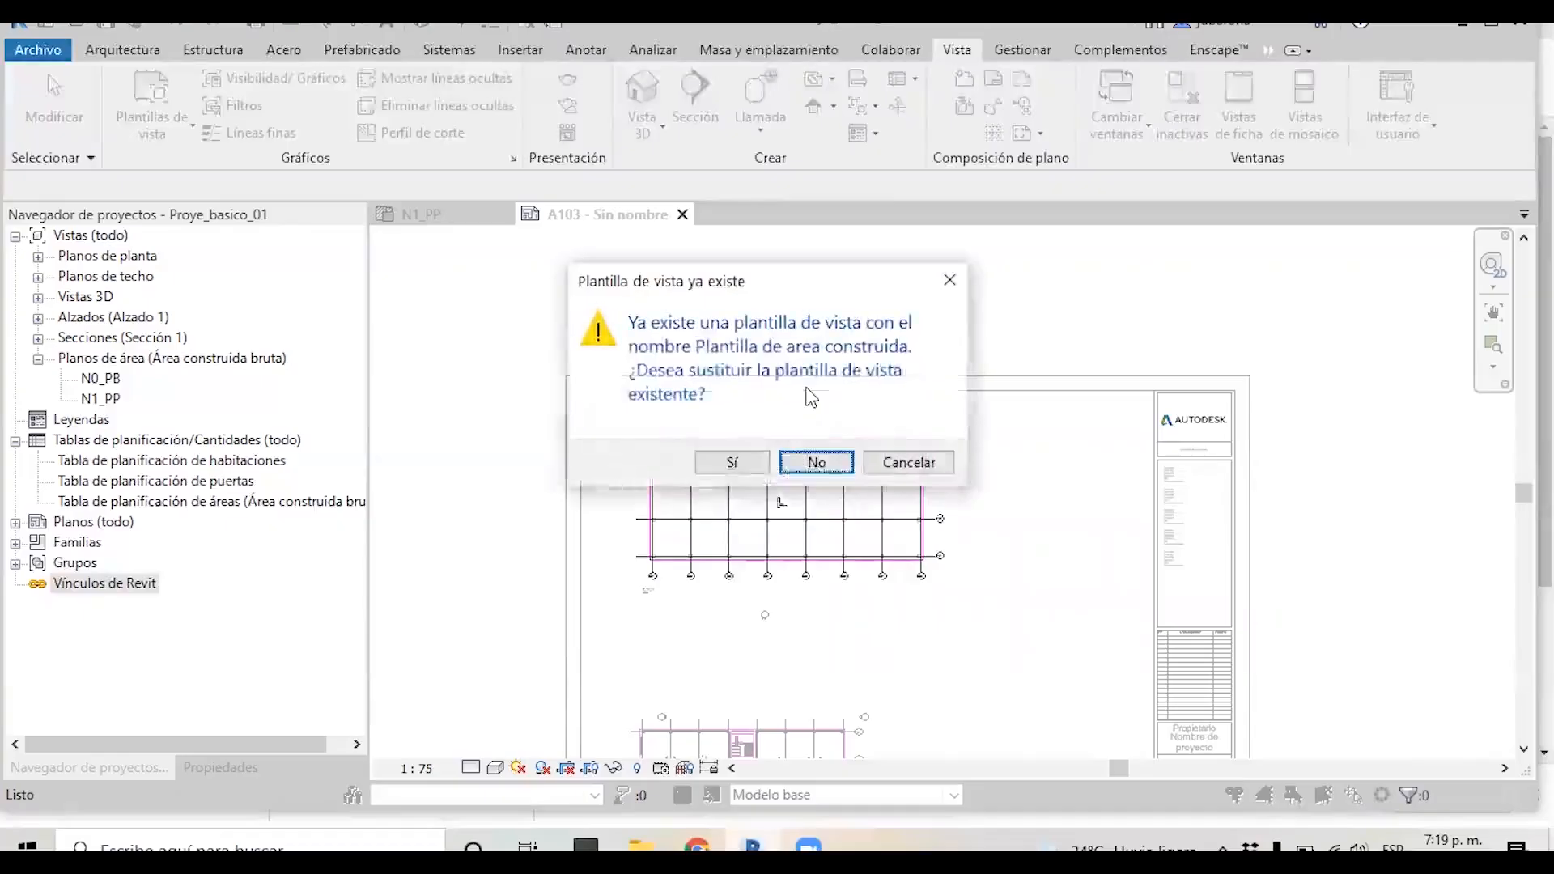
{"action": "left_click", "coordinate": [737, 461]}
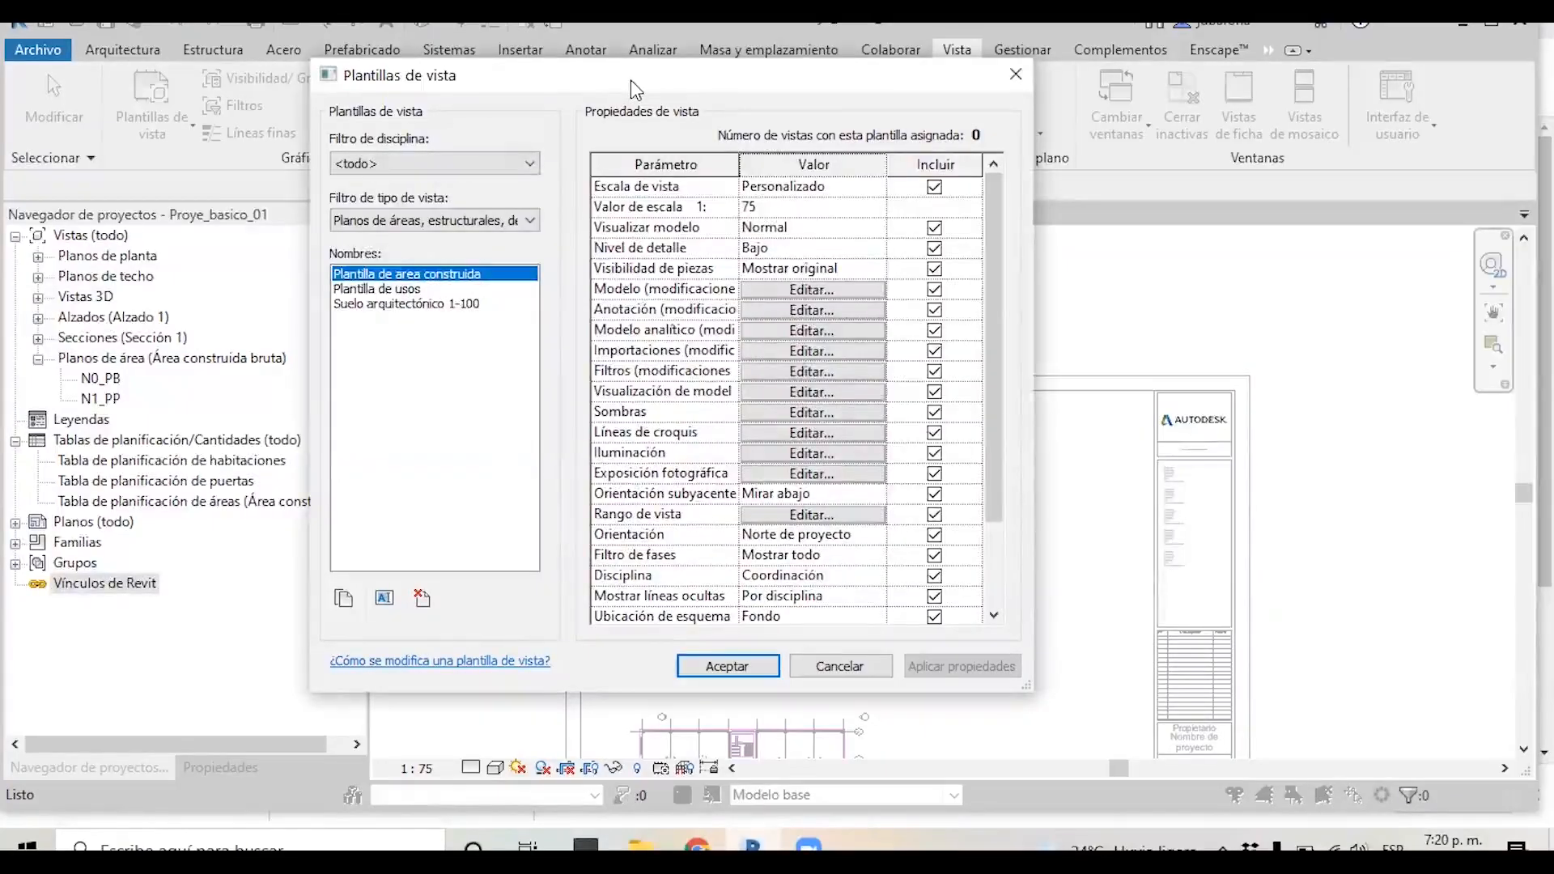
{"action": "left_click_drag", "start_coordinate": [630, 80], "coordinate": [846, 96]}
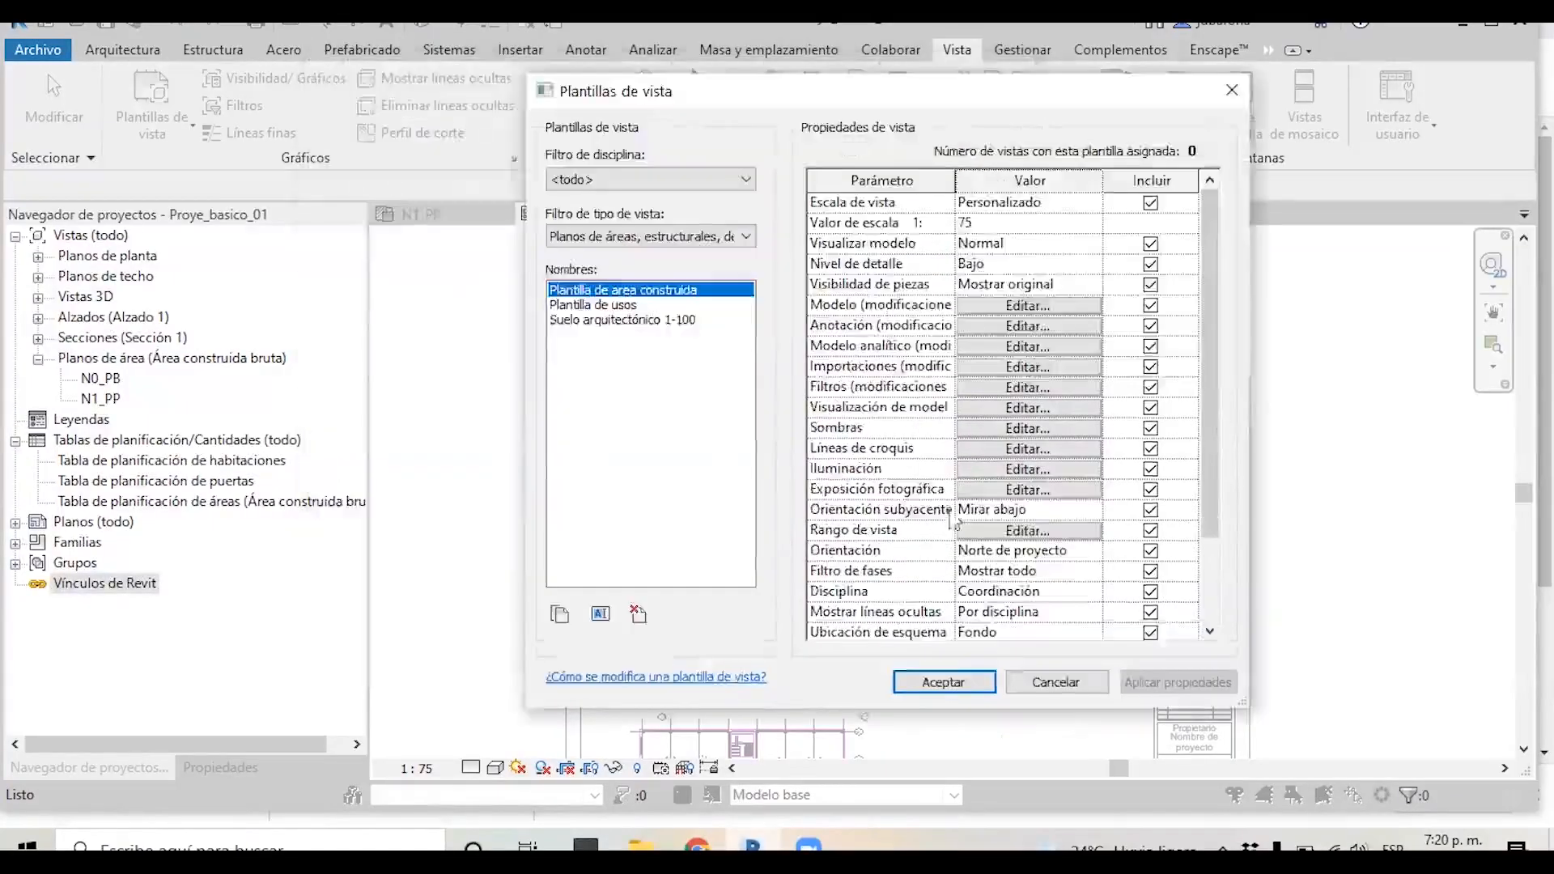
{"action": "left_click", "coordinate": [944, 682]}
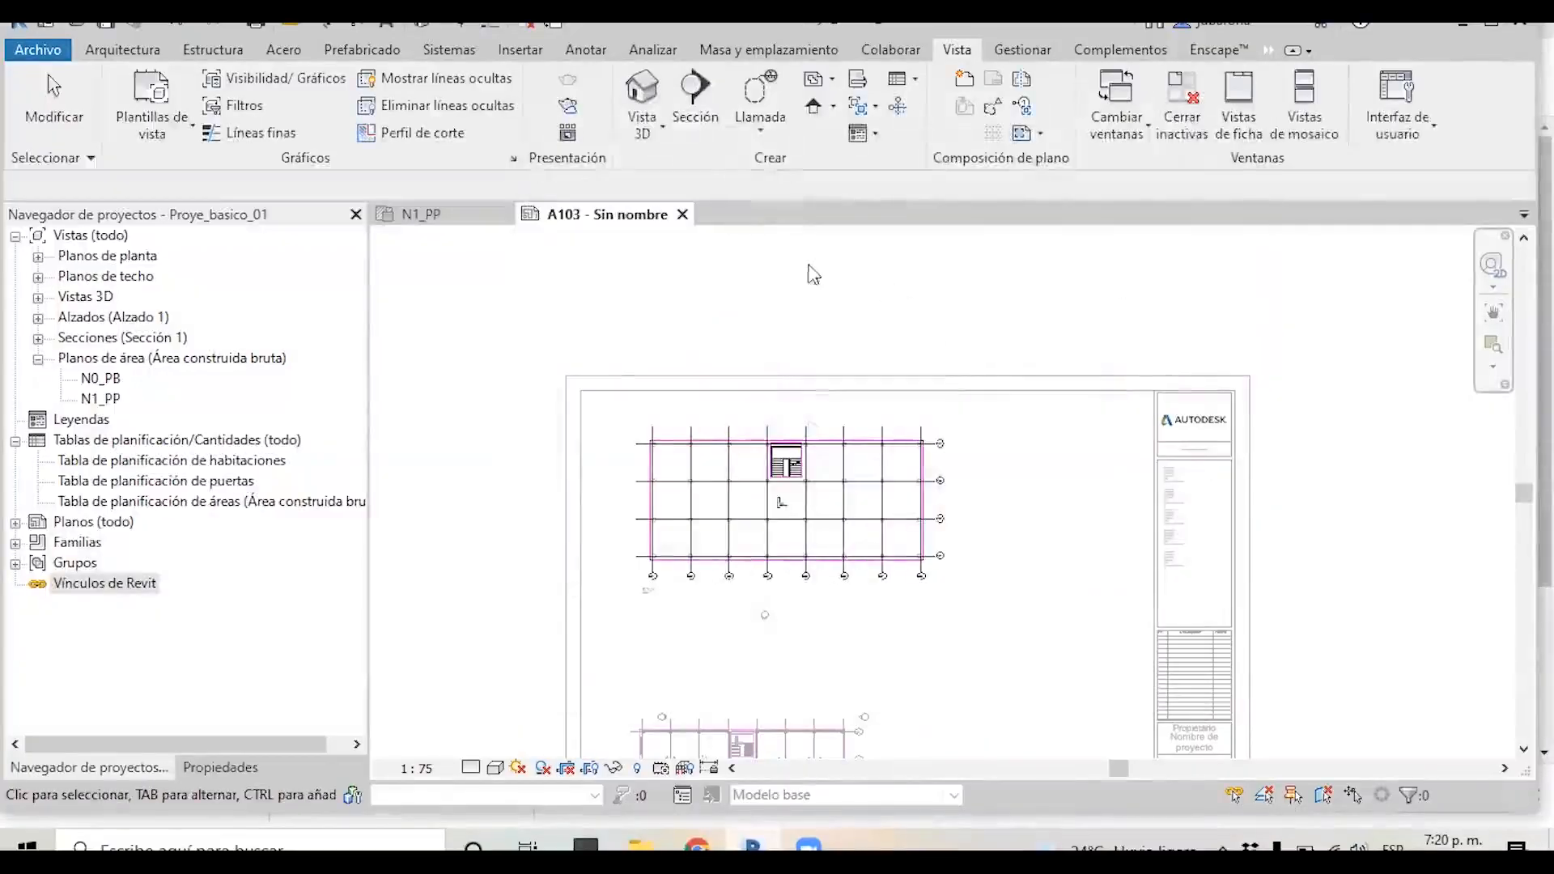
Deactivate the N0_PB view to return to sheet A103.
{"action": "scroll", "coordinate": [814, 275], "scroll_direction": "down", "scroll_amount": 1}
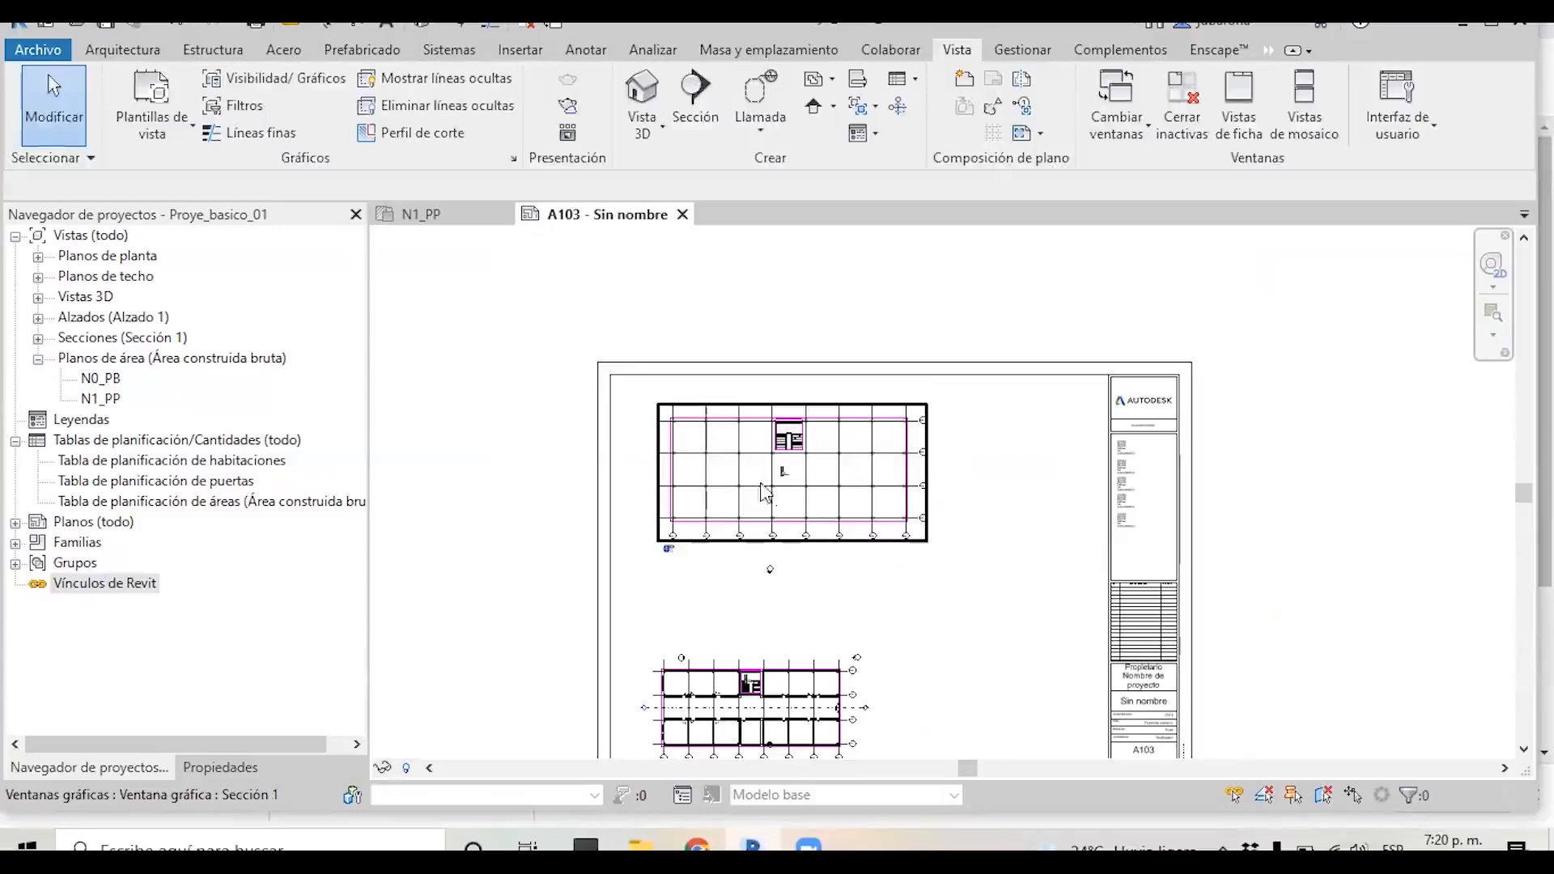
{"action": "scroll", "coordinate": [695, 264], "scroll_direction": "down", "scroll_amount": 3}
{"action": "scroll", "coordinate": [781, 497], "scroll_direction": "up", "scroll_amount": 3}
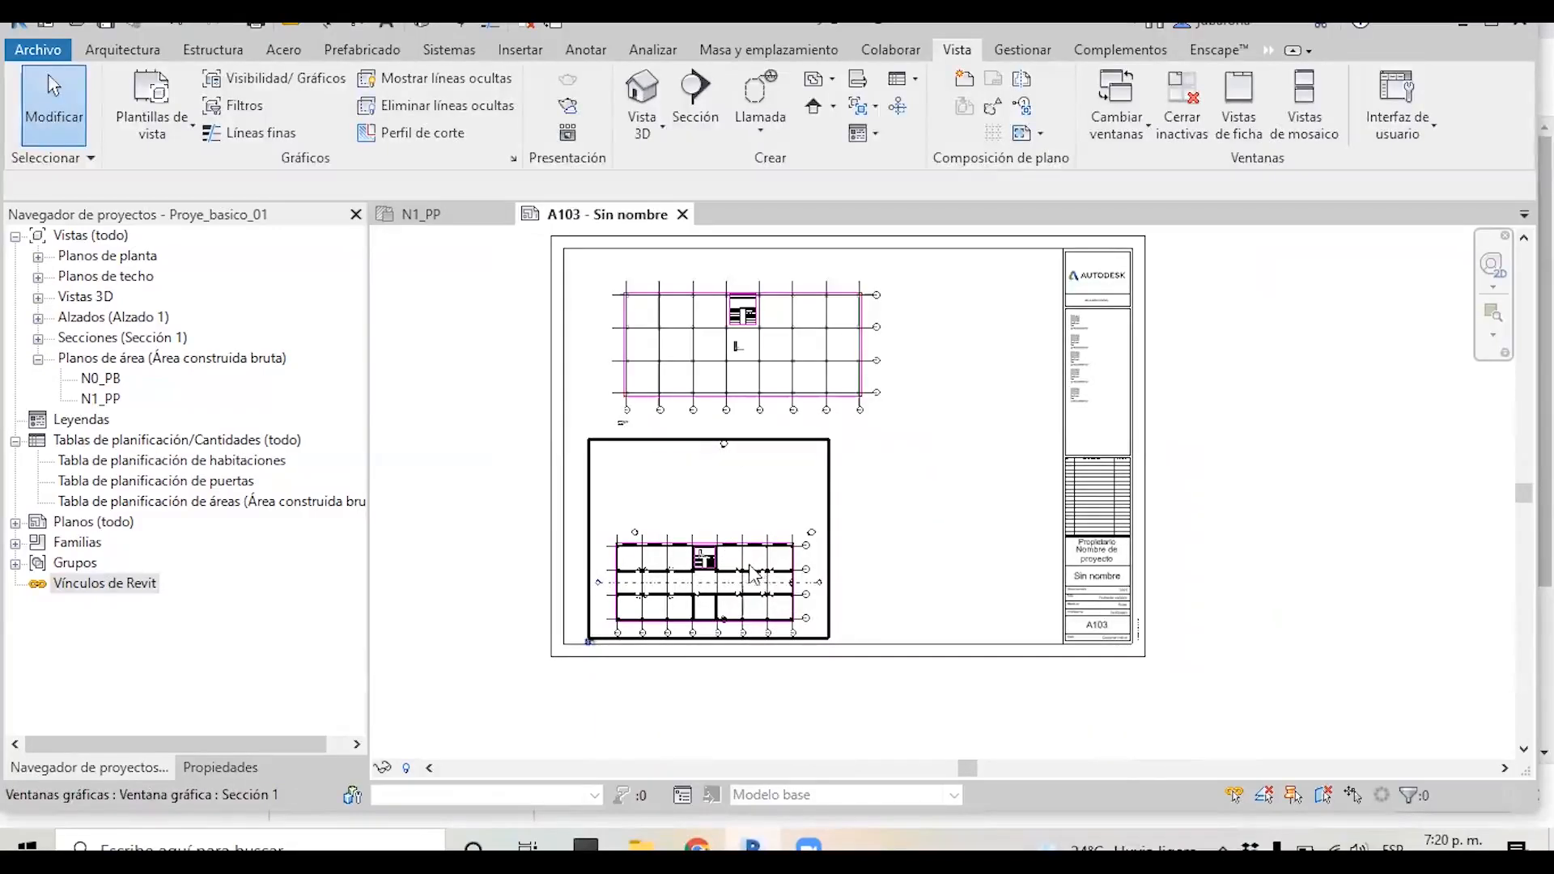
Activate the N1_PP view on the sheet, assign it the view template "Plantilla de area construida", and deactivate it.
{"action": "scroll", "coordinate": [664, 516], "scroll_direction": "up", "scroll_amount": 2}
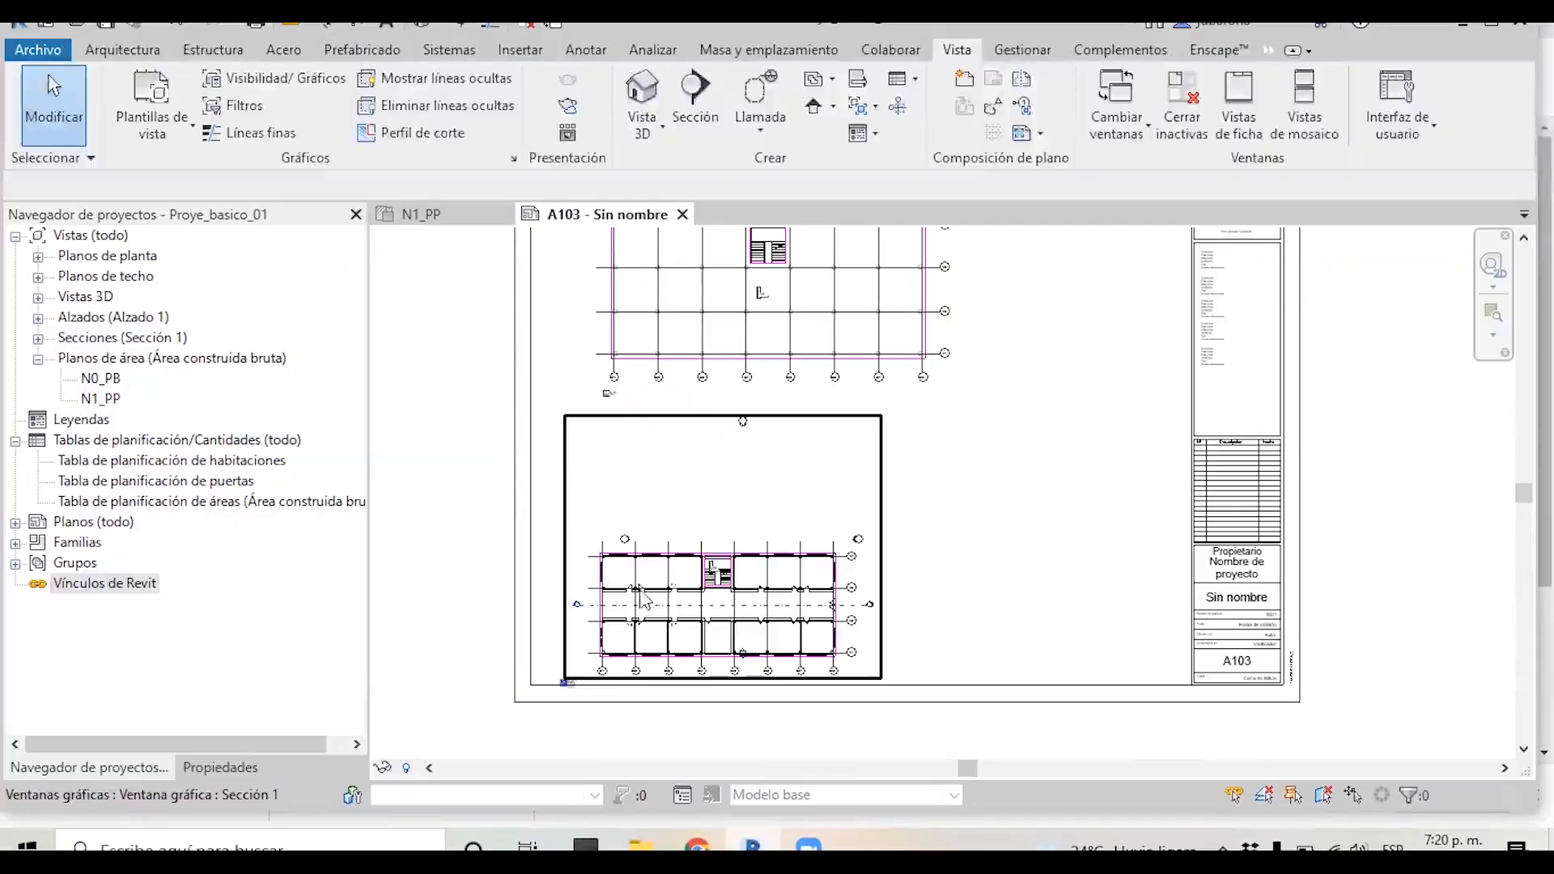
{"action": "double_click", "coordinate": [652, 582]}
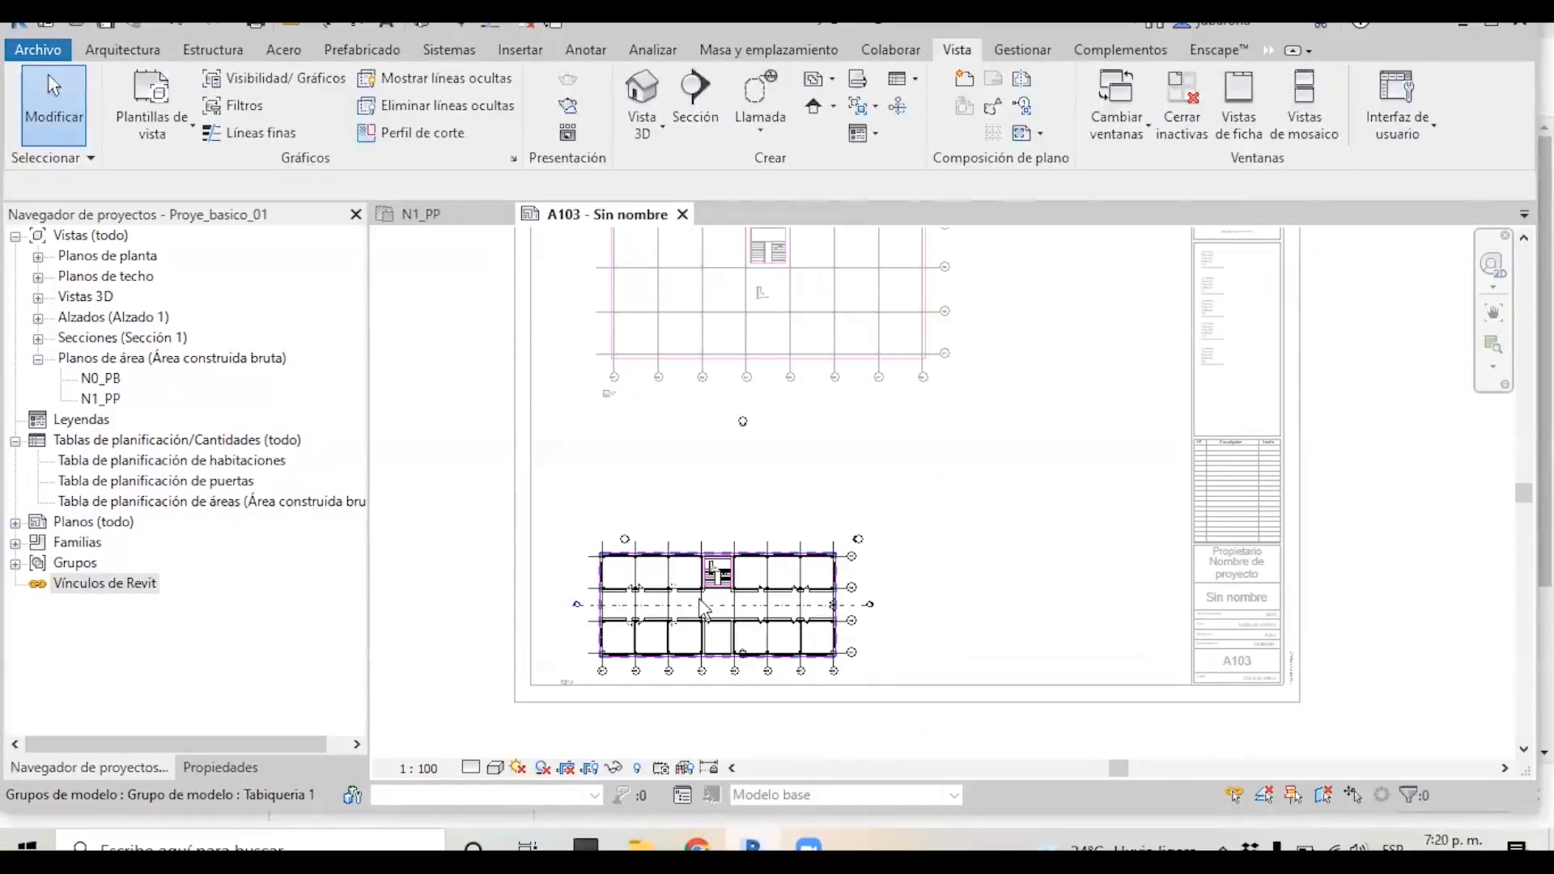
{"action": "left_click", "coordinate": [219, 769]}
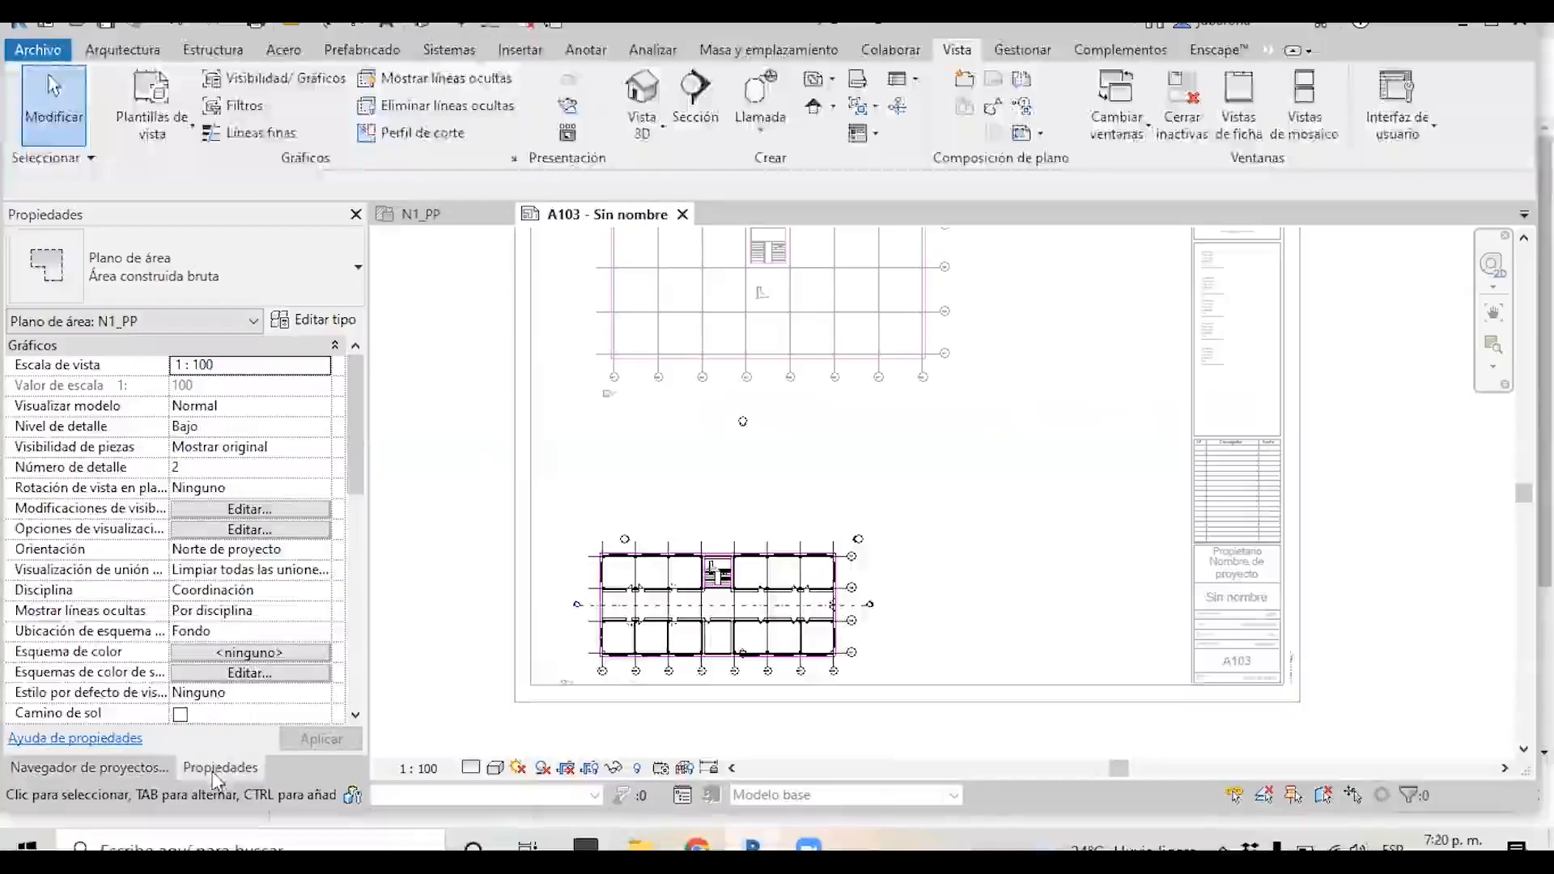
{"action": "left_click_drag", "start_coordinate": [353, 432], "coordinate": [354, 616]}
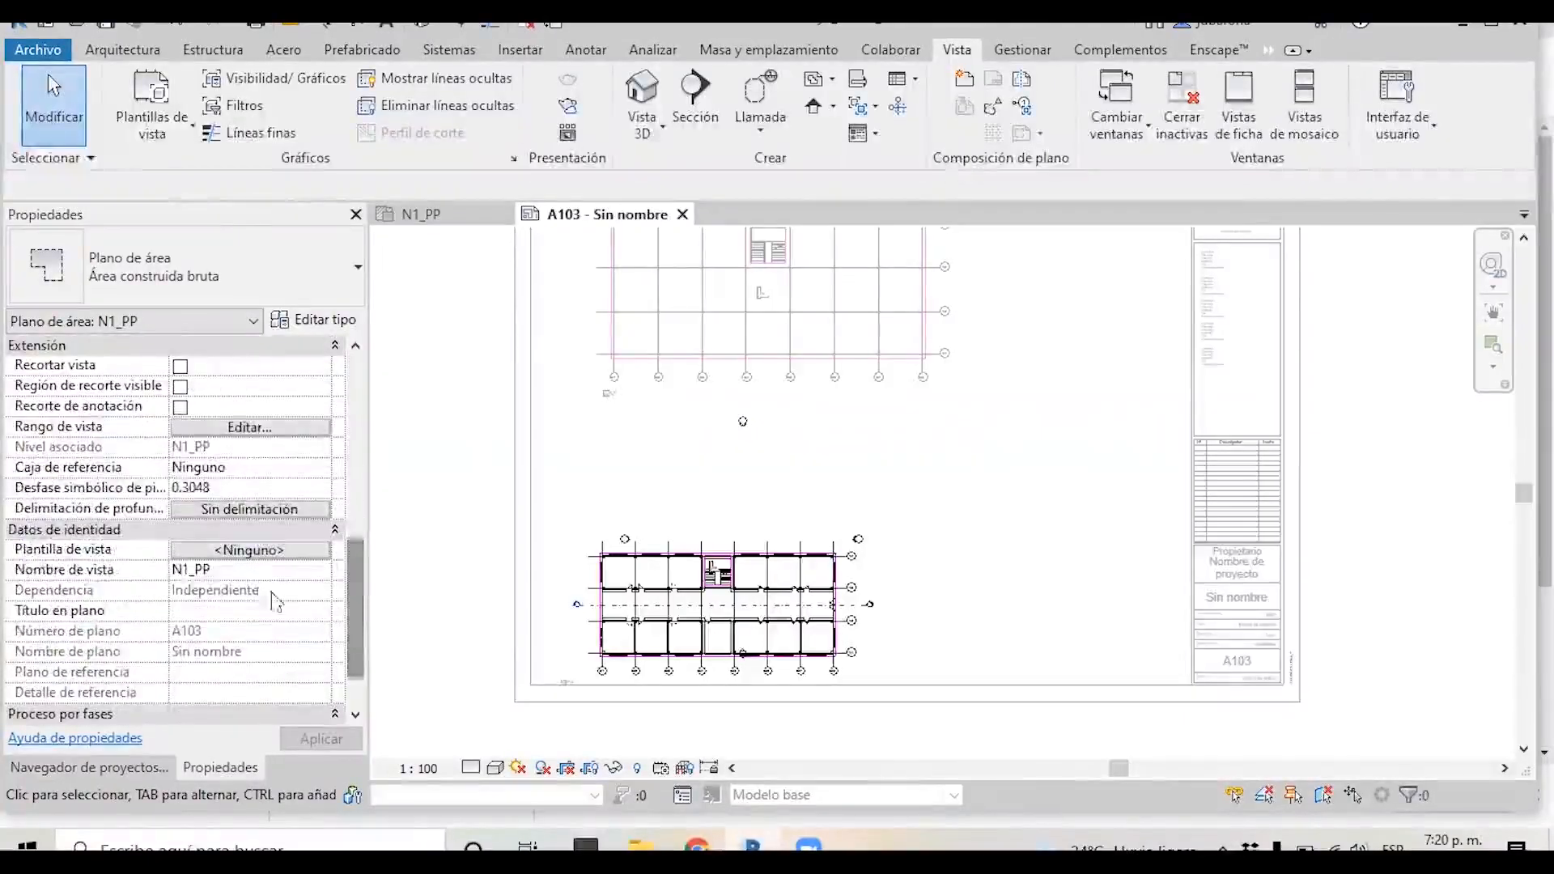
{"action": "left_click", "coordinate": [215, 548]}
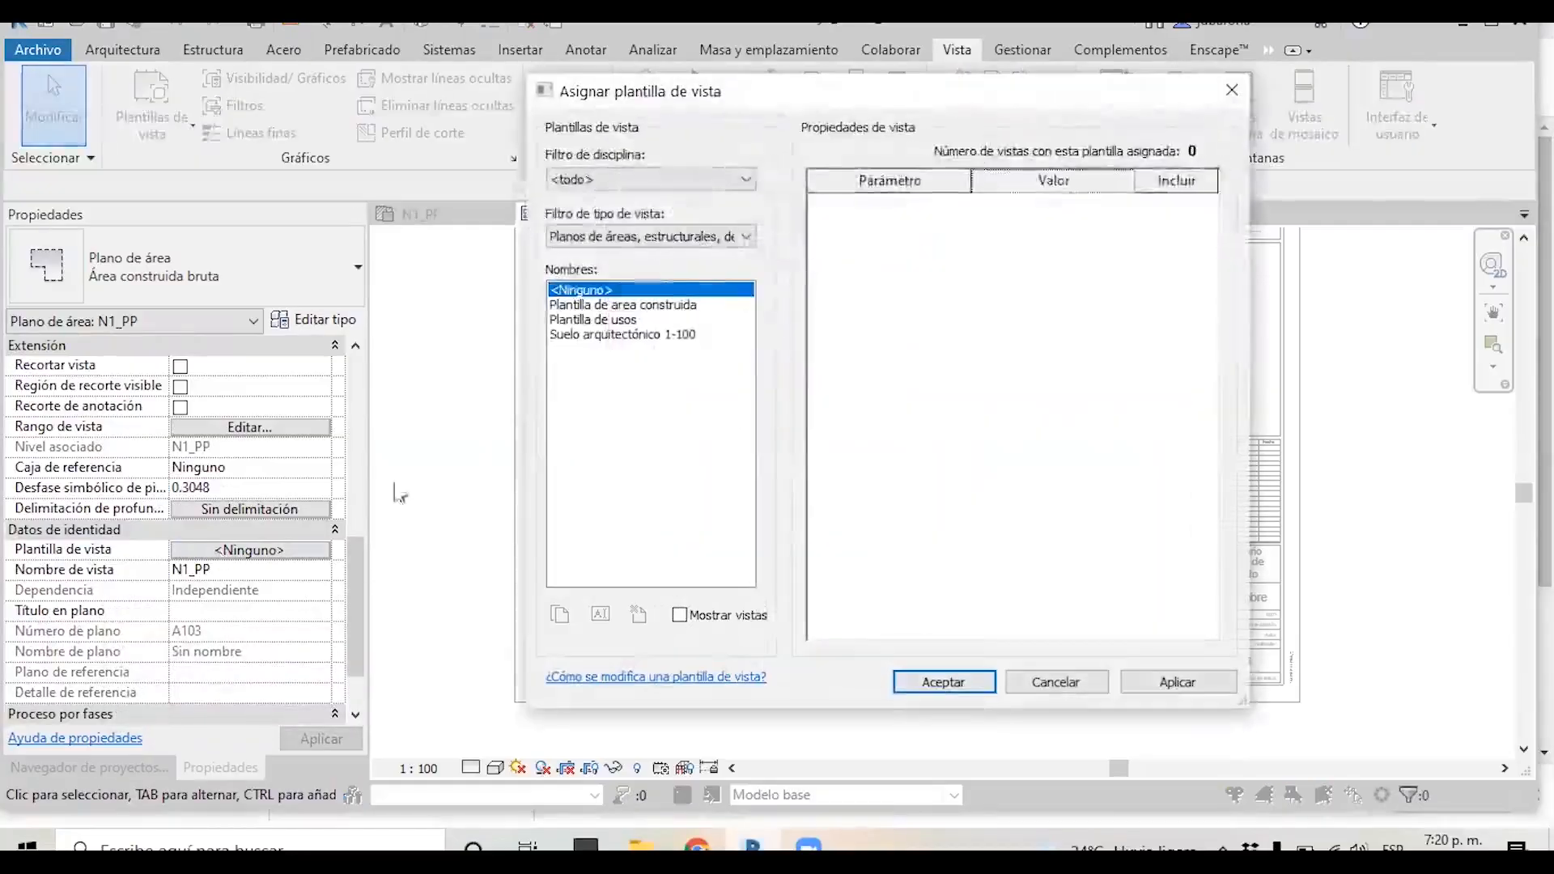
{"action": "left_click", "coordinate": [650, 306]}
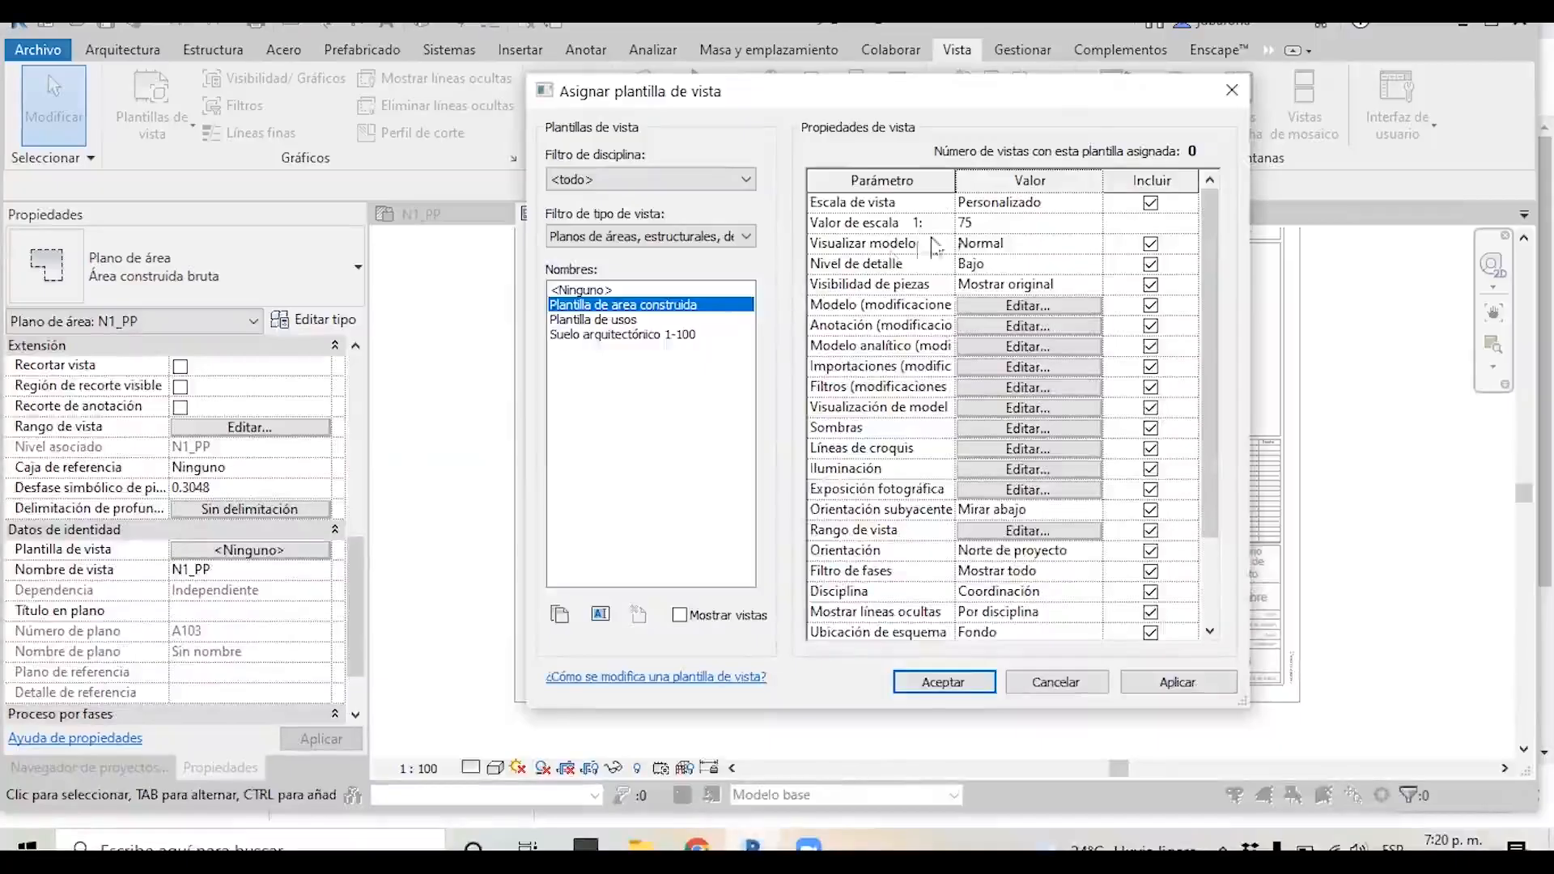
{"action": "left_click", "coordinate": [943, 682]}
{"action": "double_click", "coordinate": [1053, 516]}
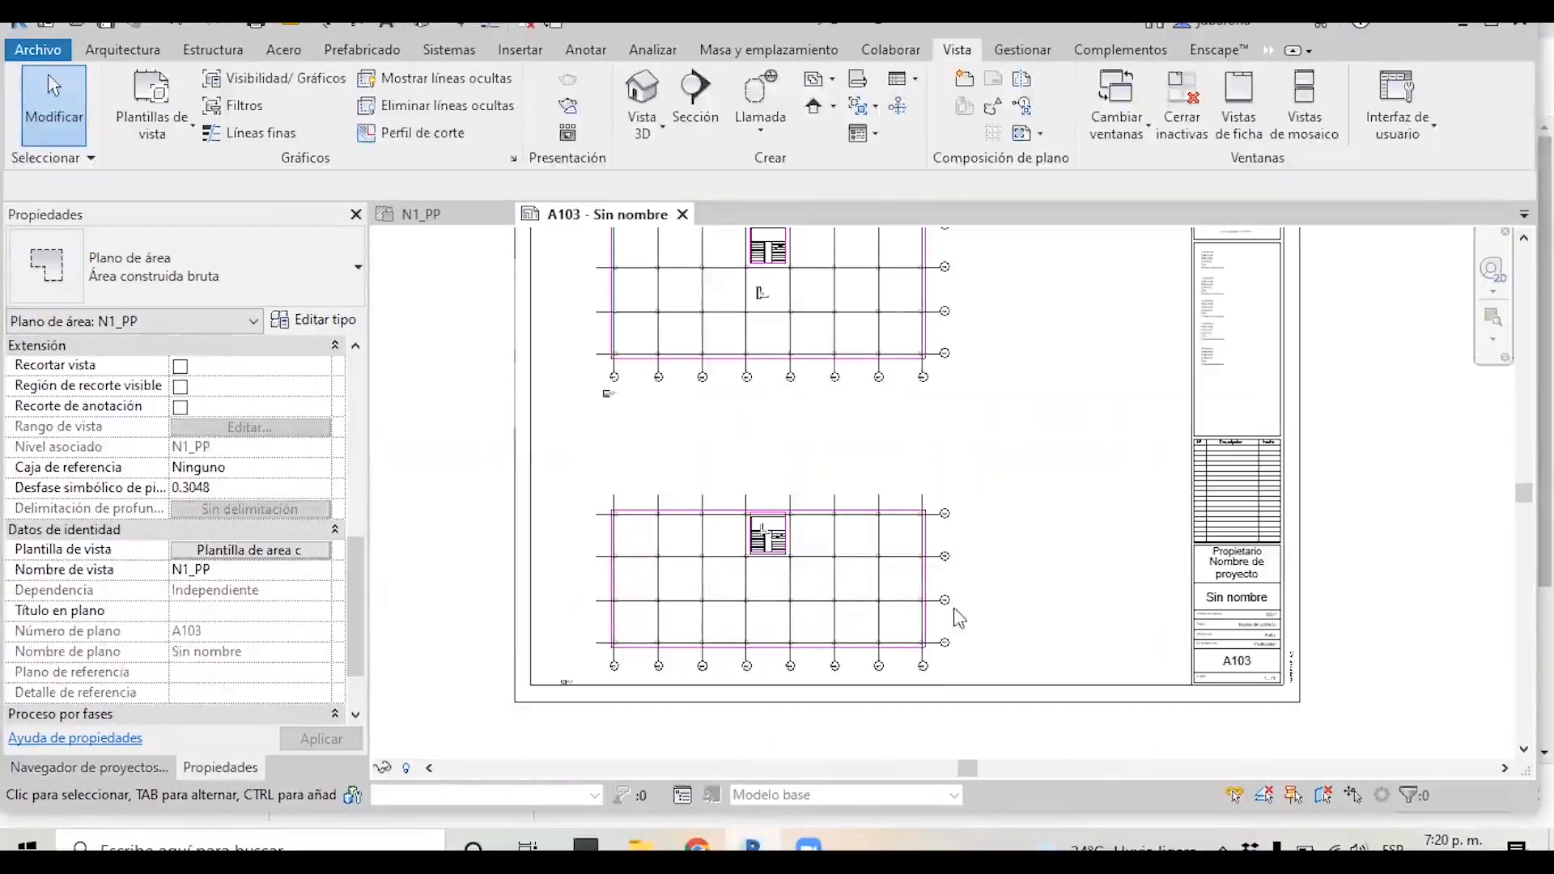
Activate the N1_PP view and examine the model categories in its visibility/graphics overrides.
{"action": "left_click", "coordinate": [816, 541]}
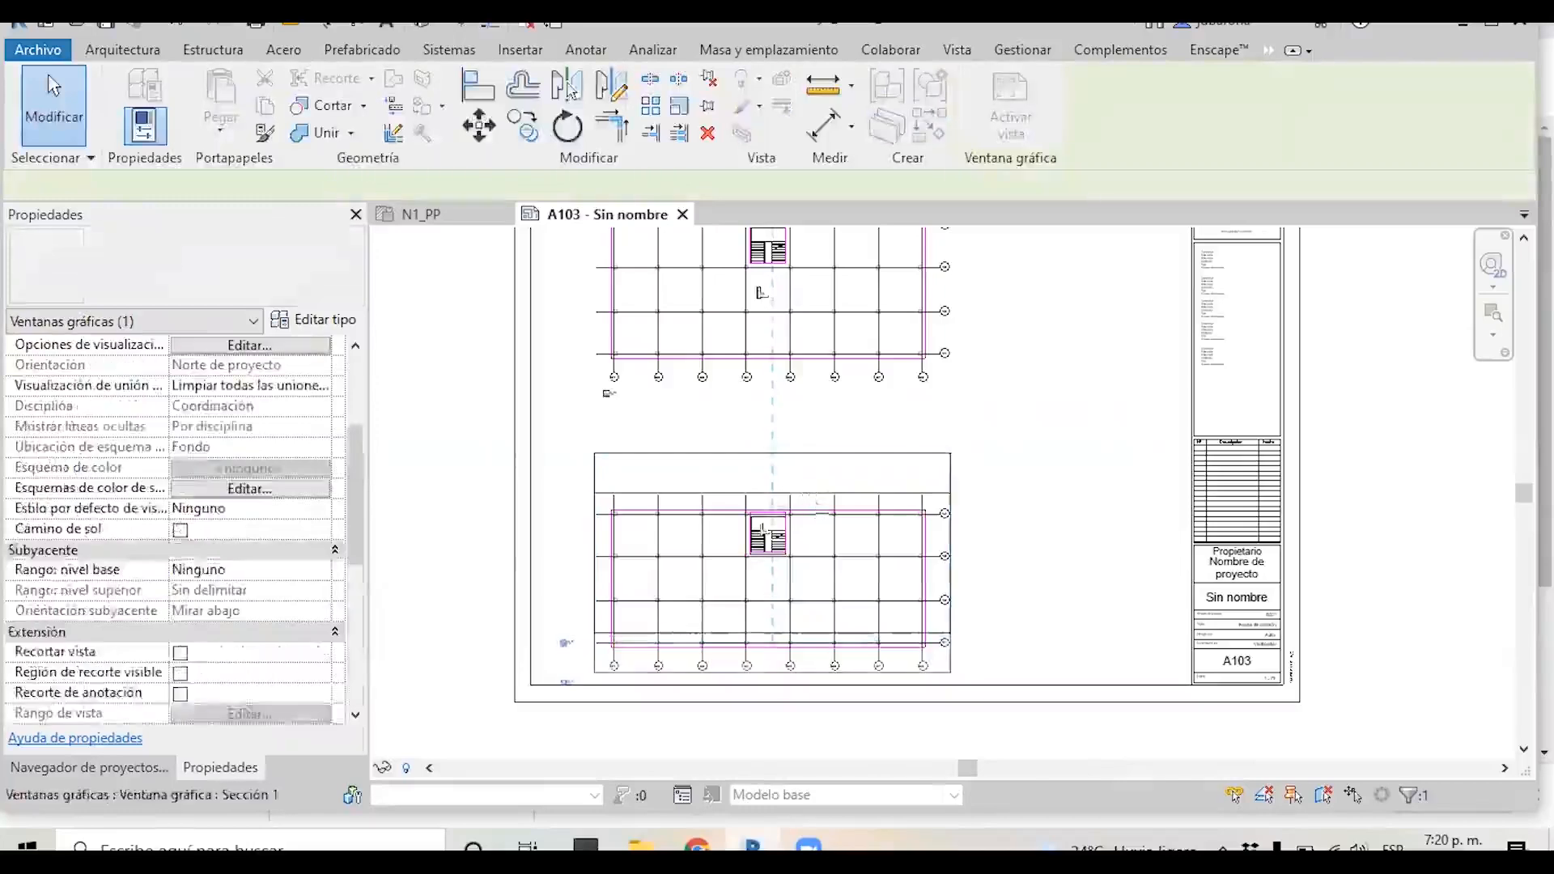
{"action": "scroll", "coordinate": [819, 539], "scroll_direction": "up", "scroll_amount": 1}
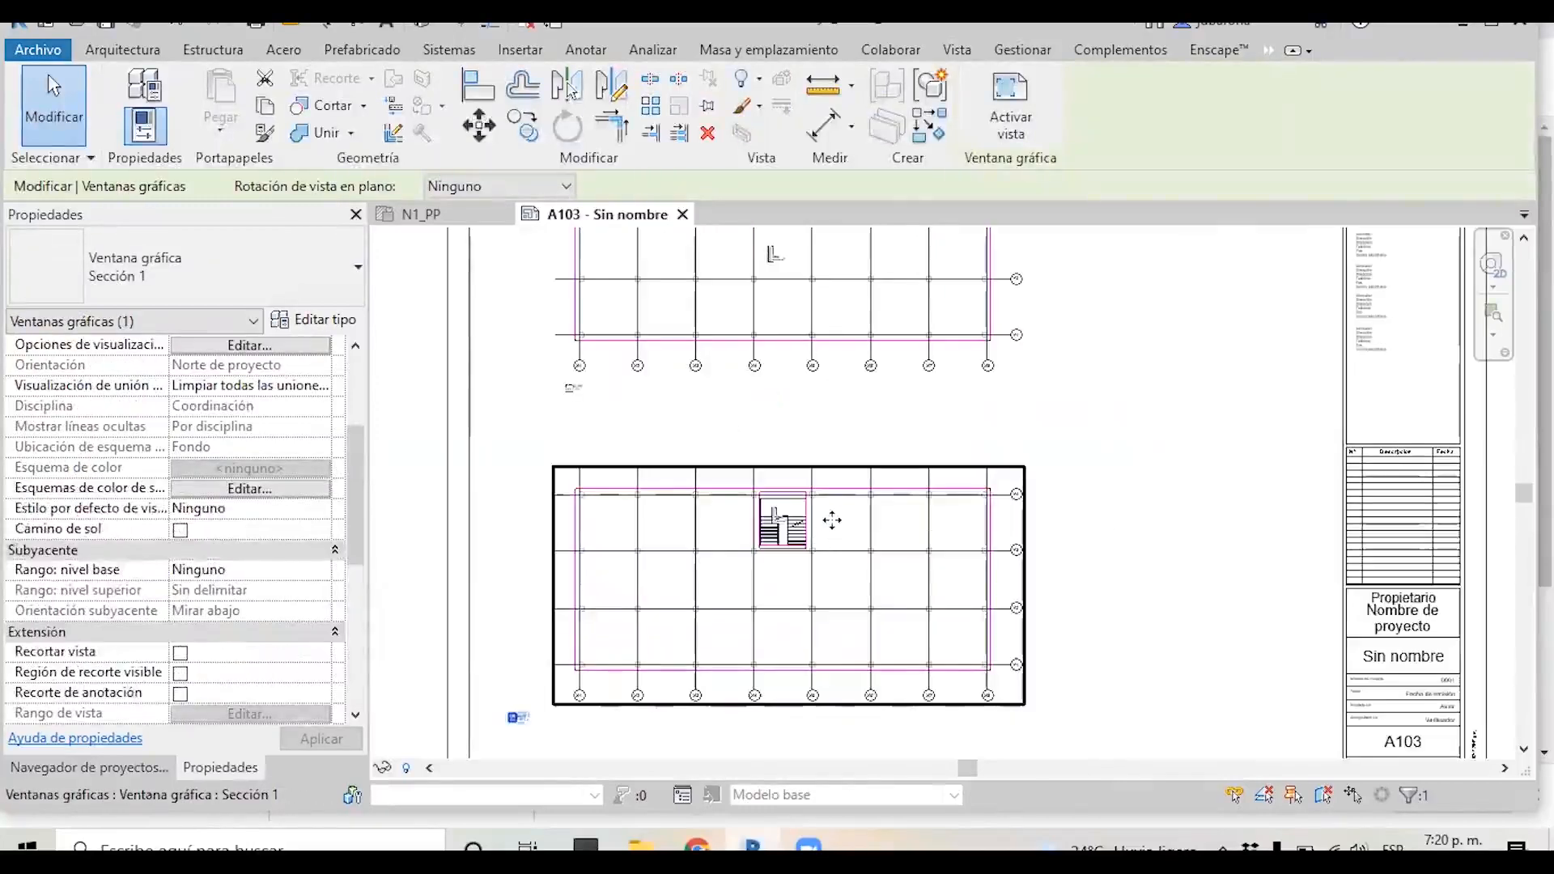
{"action": "double_click", "coordinate": [822, 536]}
{"action": "key", "text": "v"}
{"action": "key", "text": "g"}
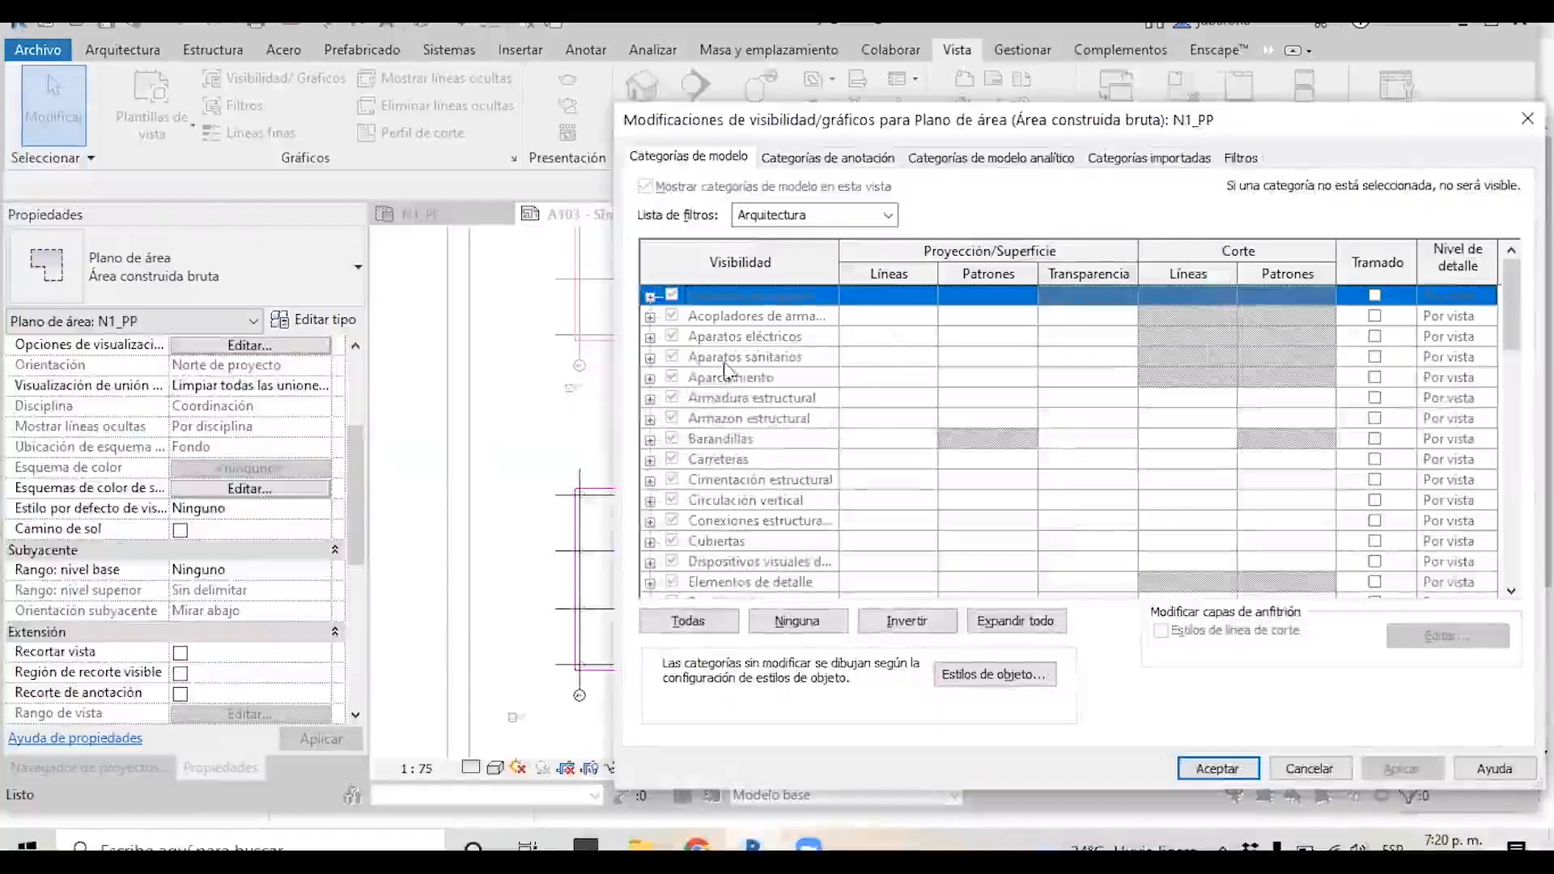
{"action": "scroll", "coordinate": [726, 370], "scroll_direction": "down", "scroll_amount": 12}
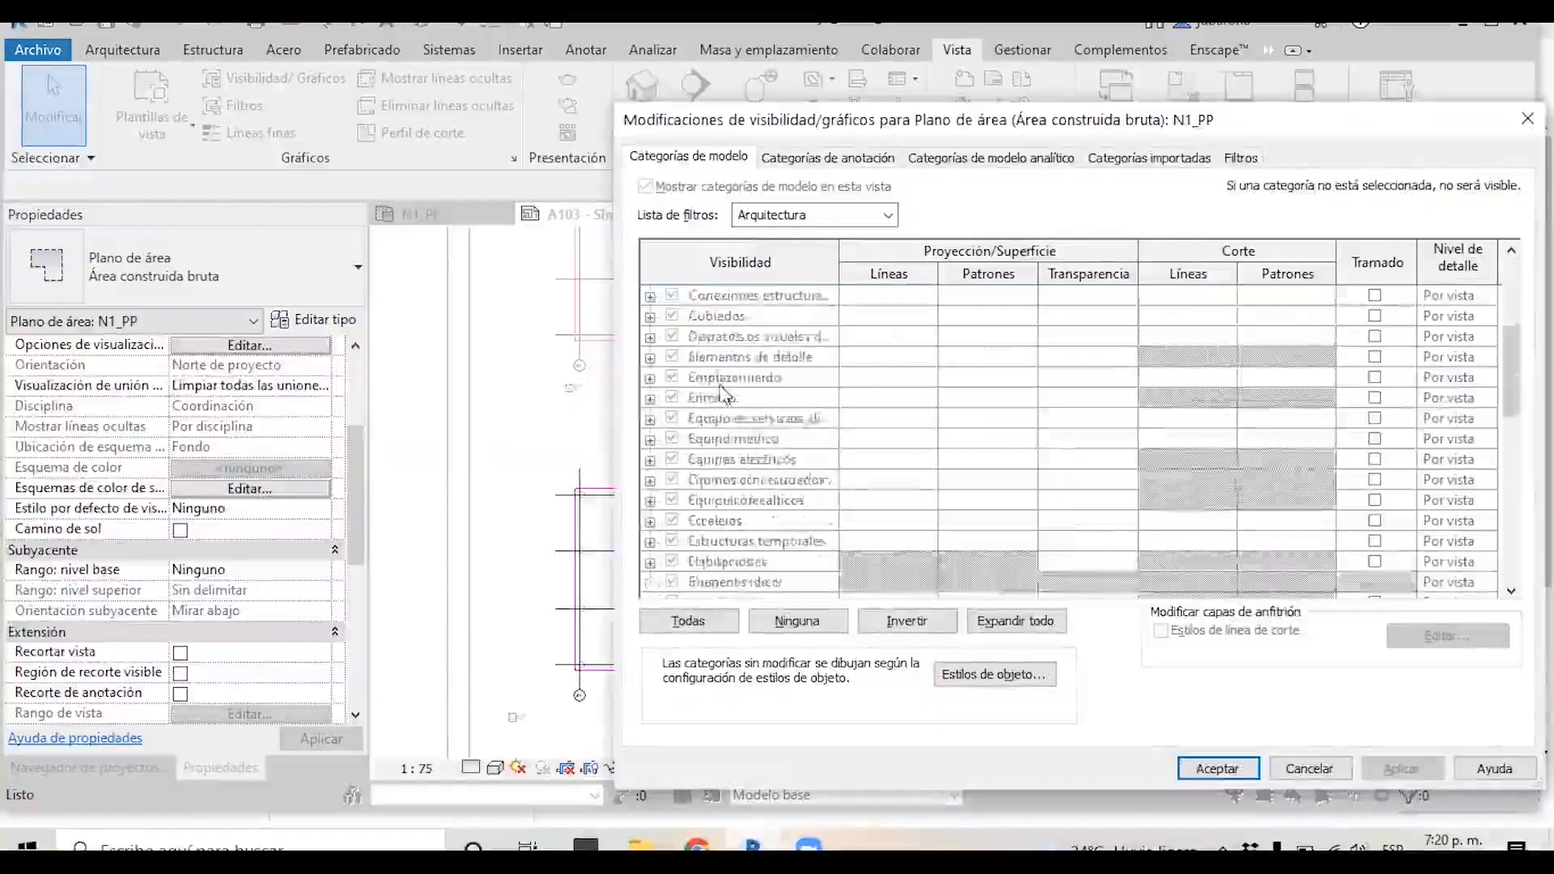
{"action": "left_click", "coordinate": [1256, 771]}
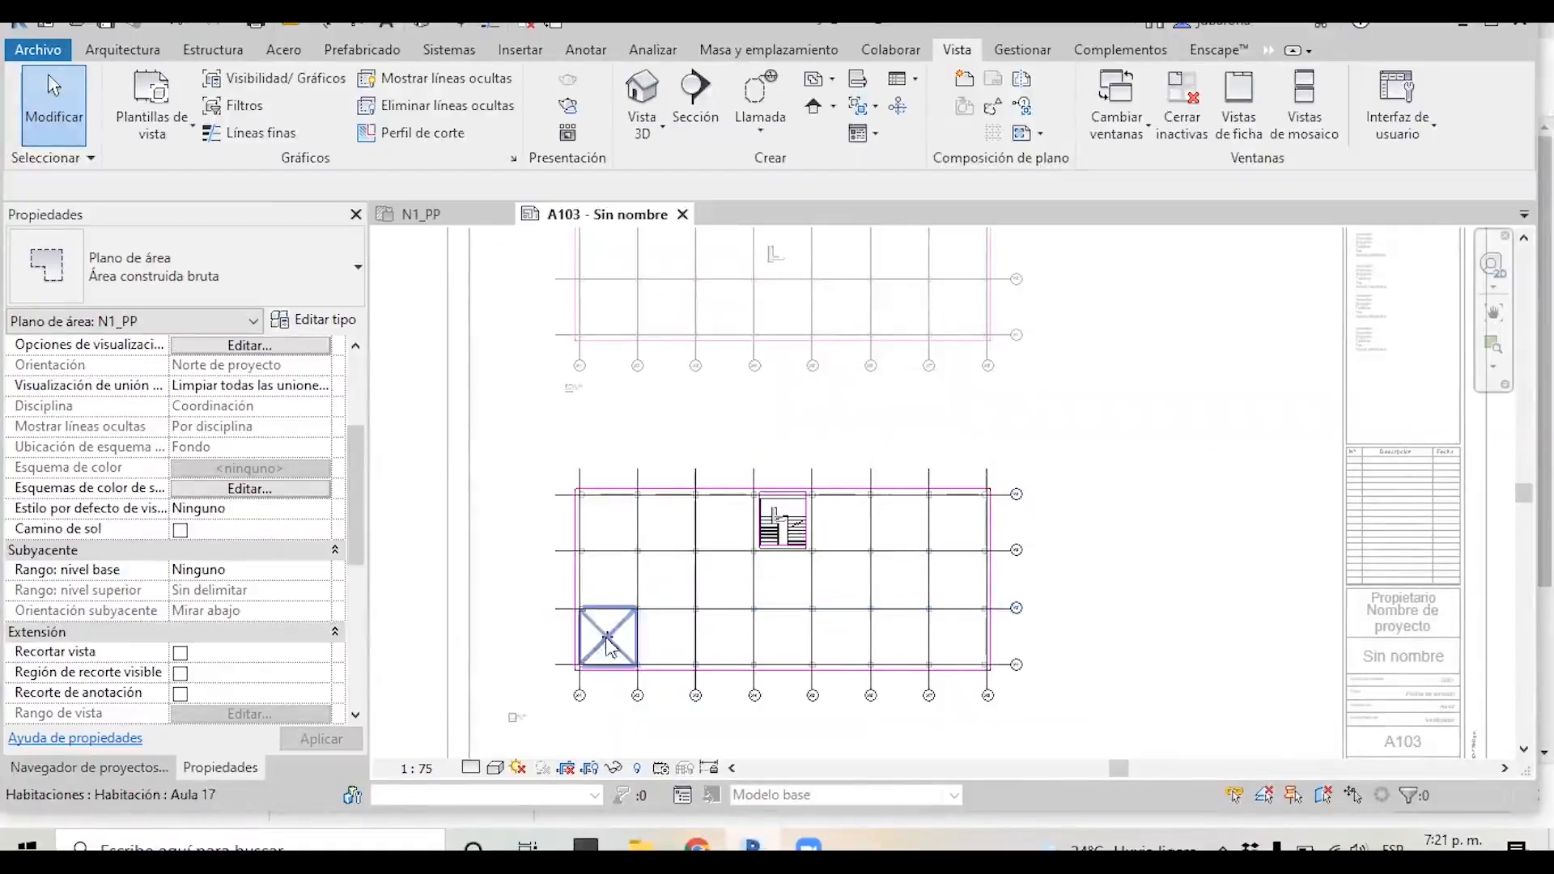
Inspect the model visibility overrides of the template assigned to N1_PP, and return to the sheet.
{"action": "scroll", "coordinate": [243, 602], "scroll_direction": "down", "scroll_amount": 6}
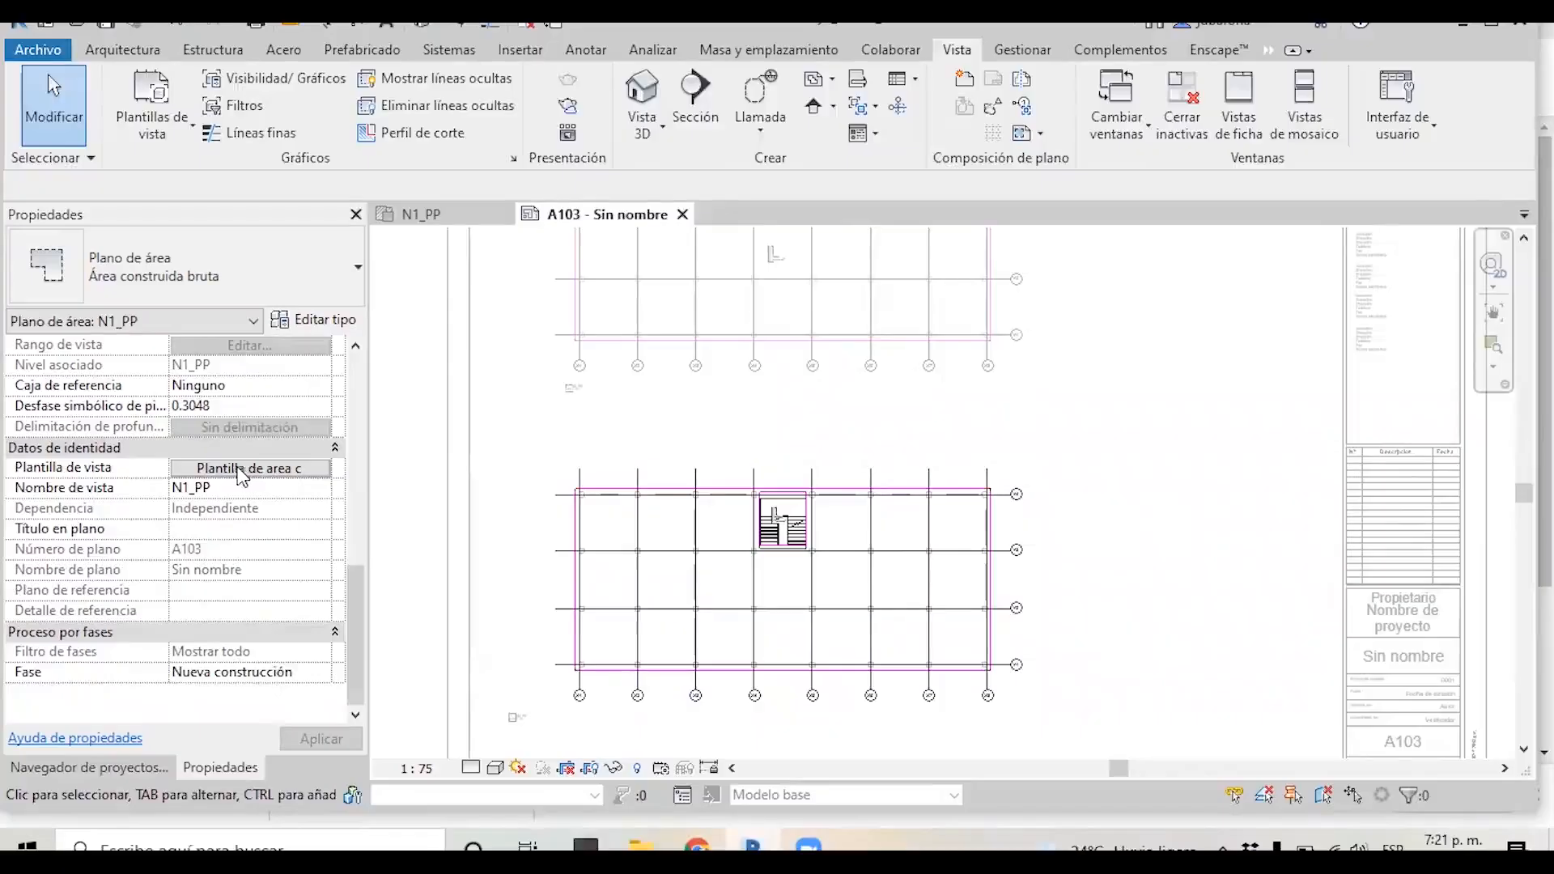
{"action": "left_click", "coordinate": [241, 470]}
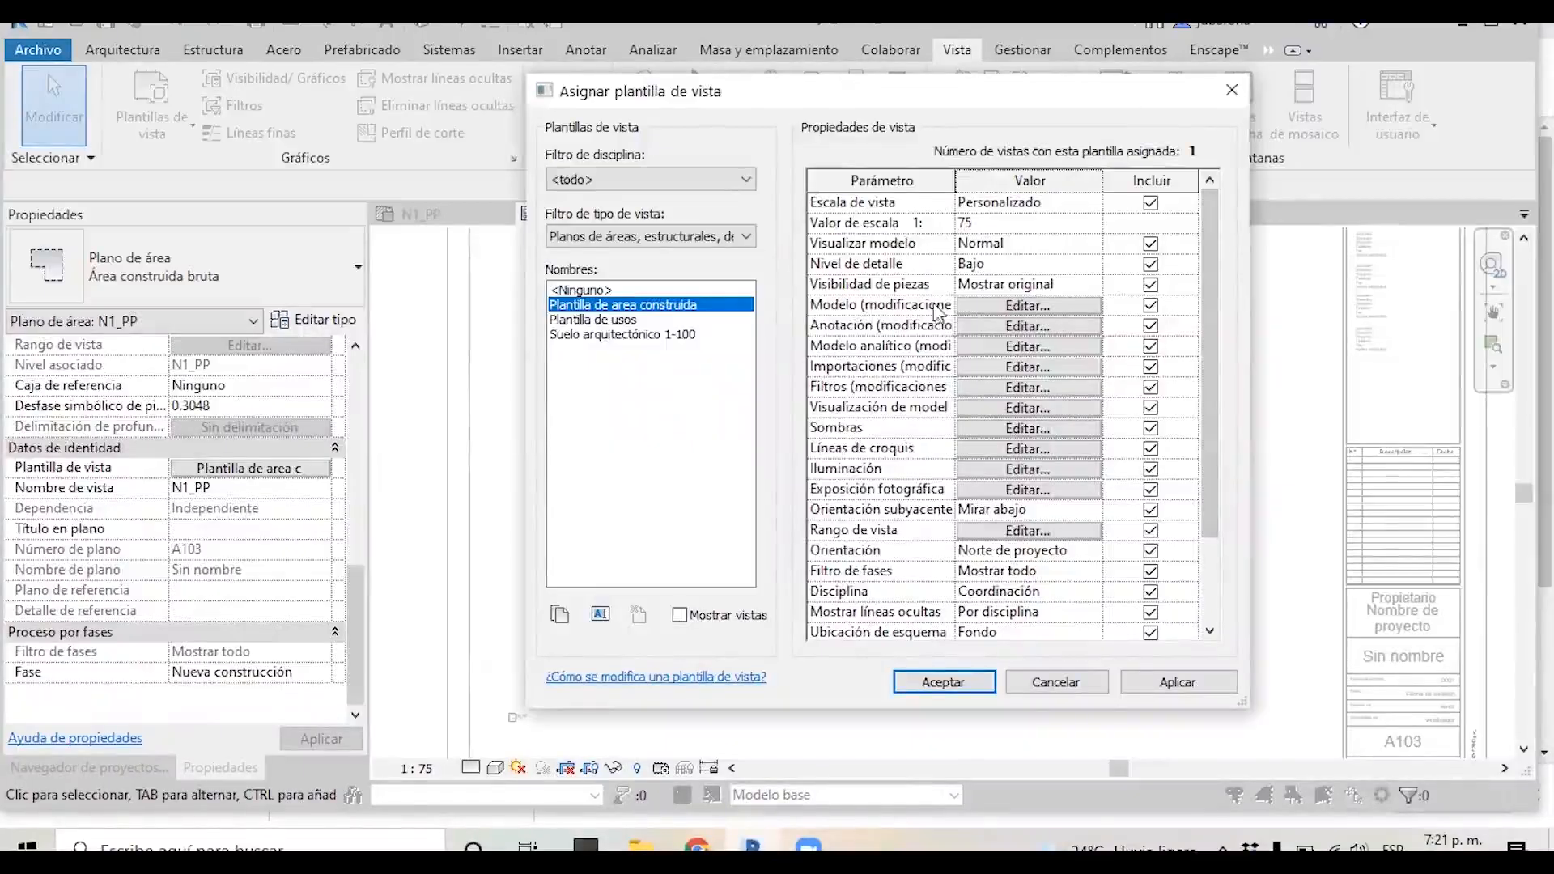
{"action": "left_click", "coordinate": [989, 311]}
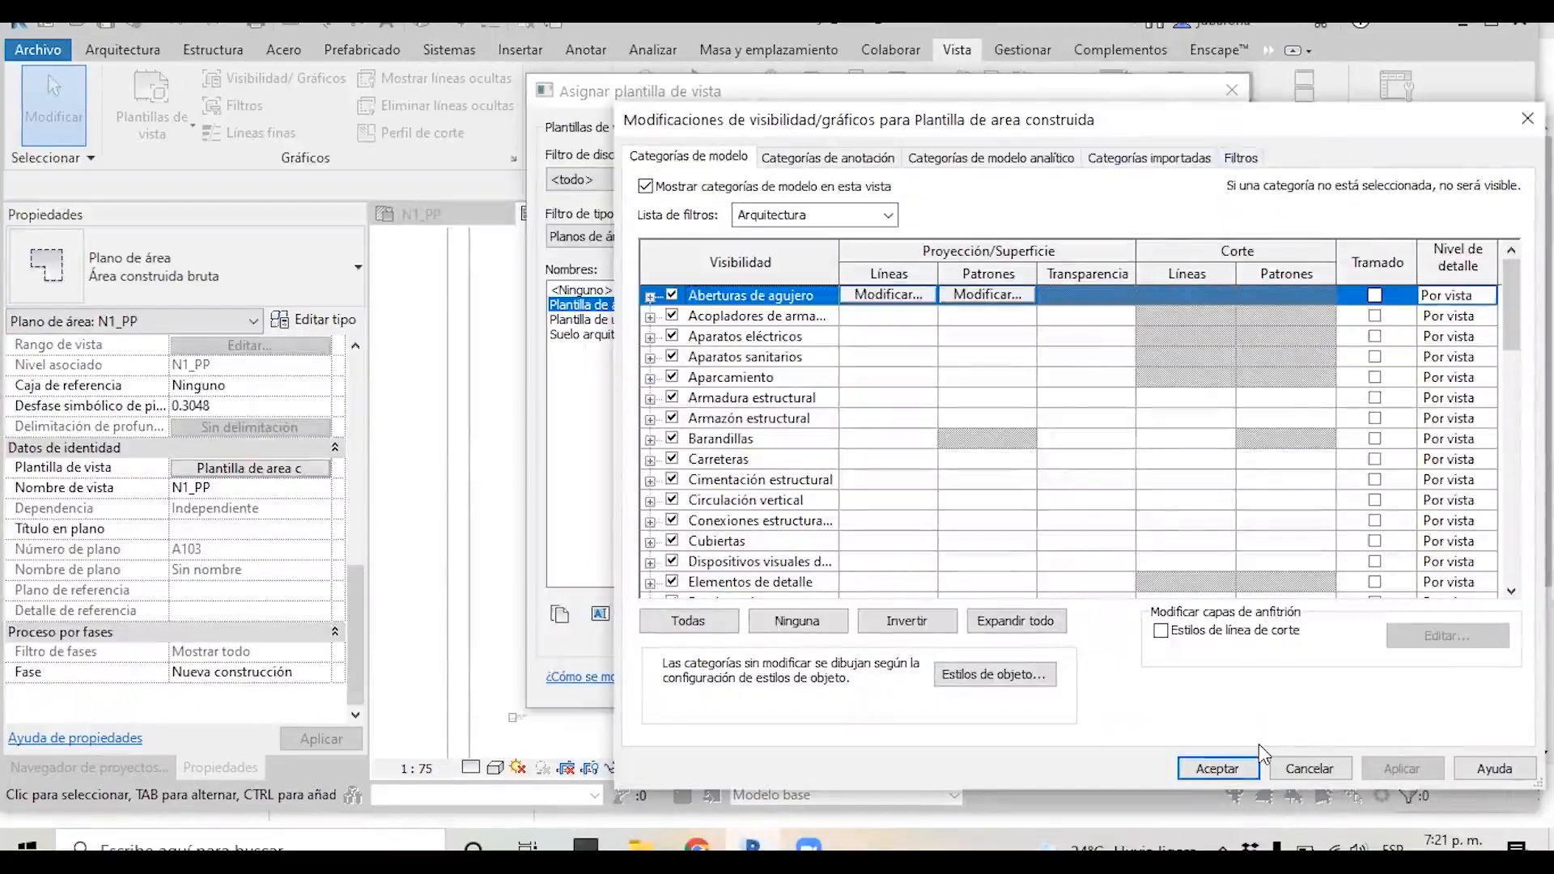
{"action": "left_click", "coordinate": [1247, 766]}
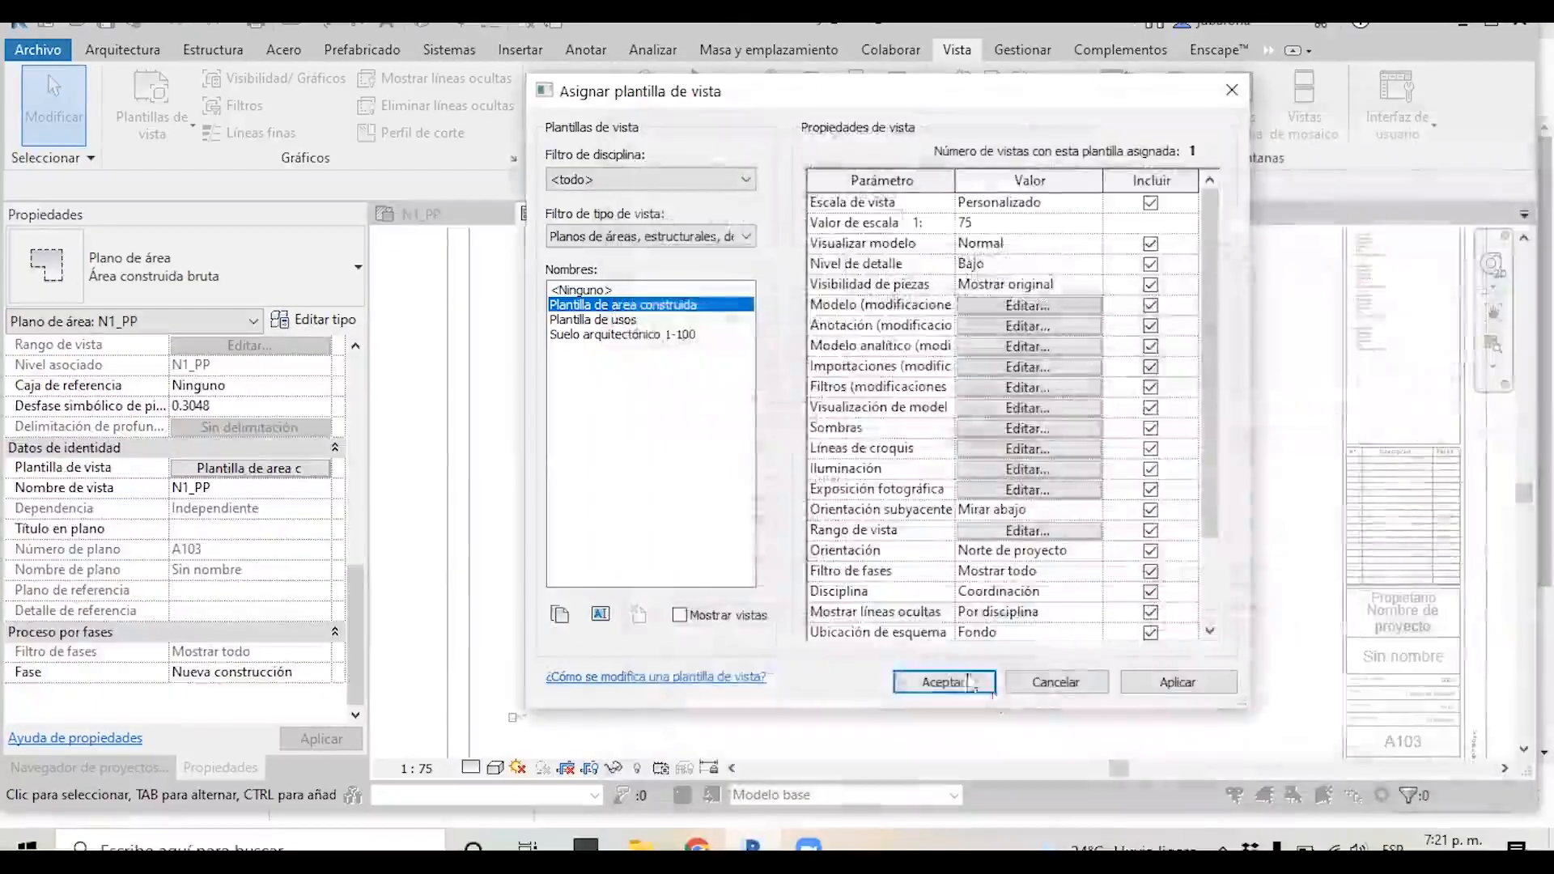
{"action": "left_click", "coordinate": [930, 782]}
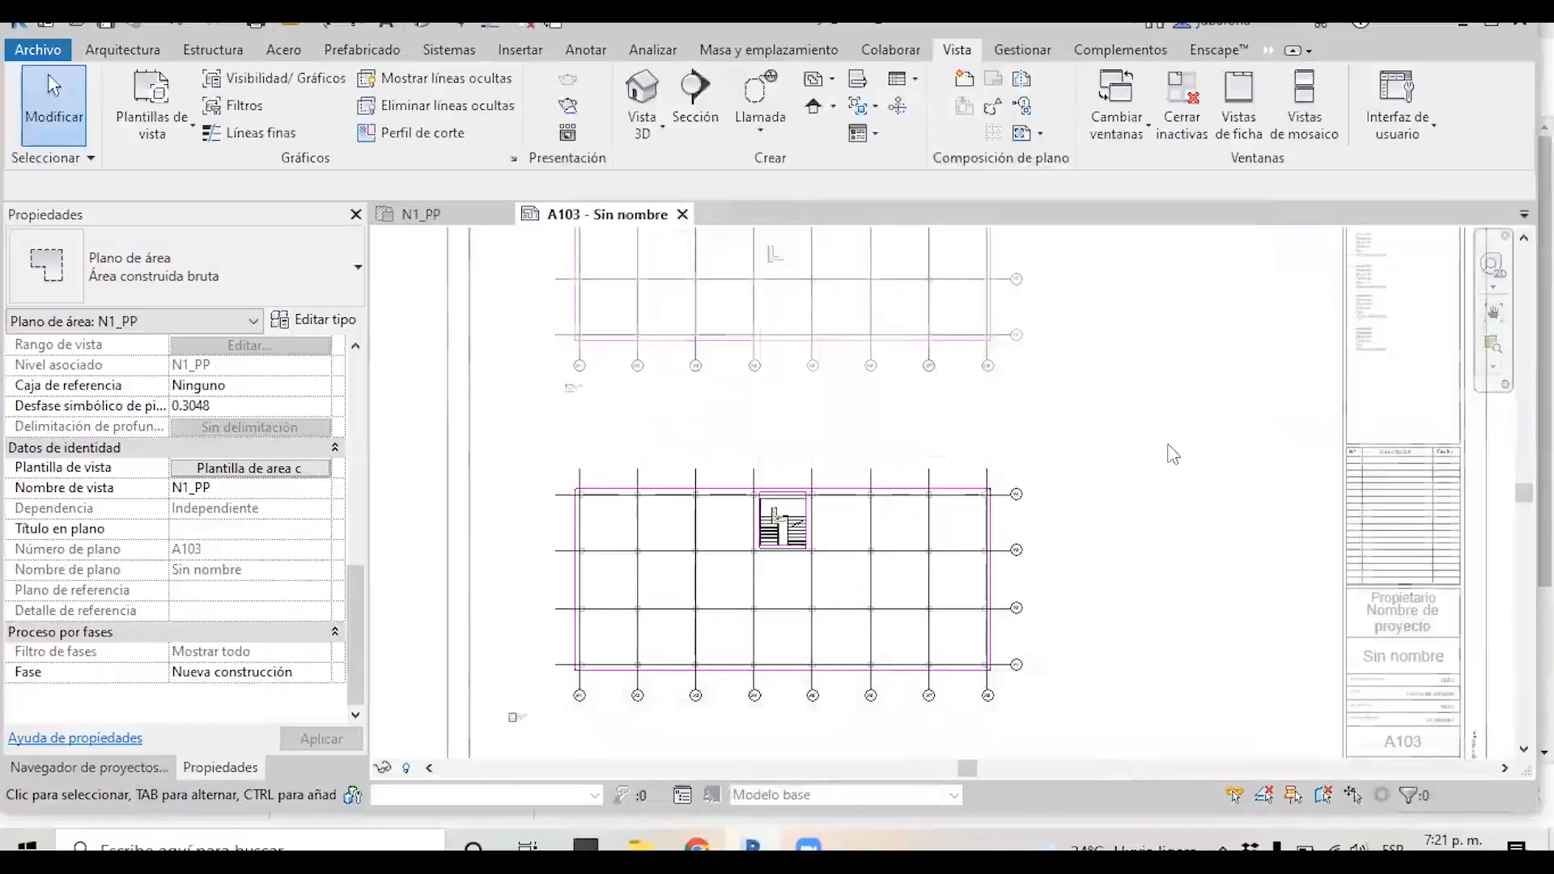
{"action": "scroll", "coordinate": [721, 544], "scroll_direction": "down", "scroll_amount": 3}
{"action": "left_click", "coordinate": [1271, 509]}
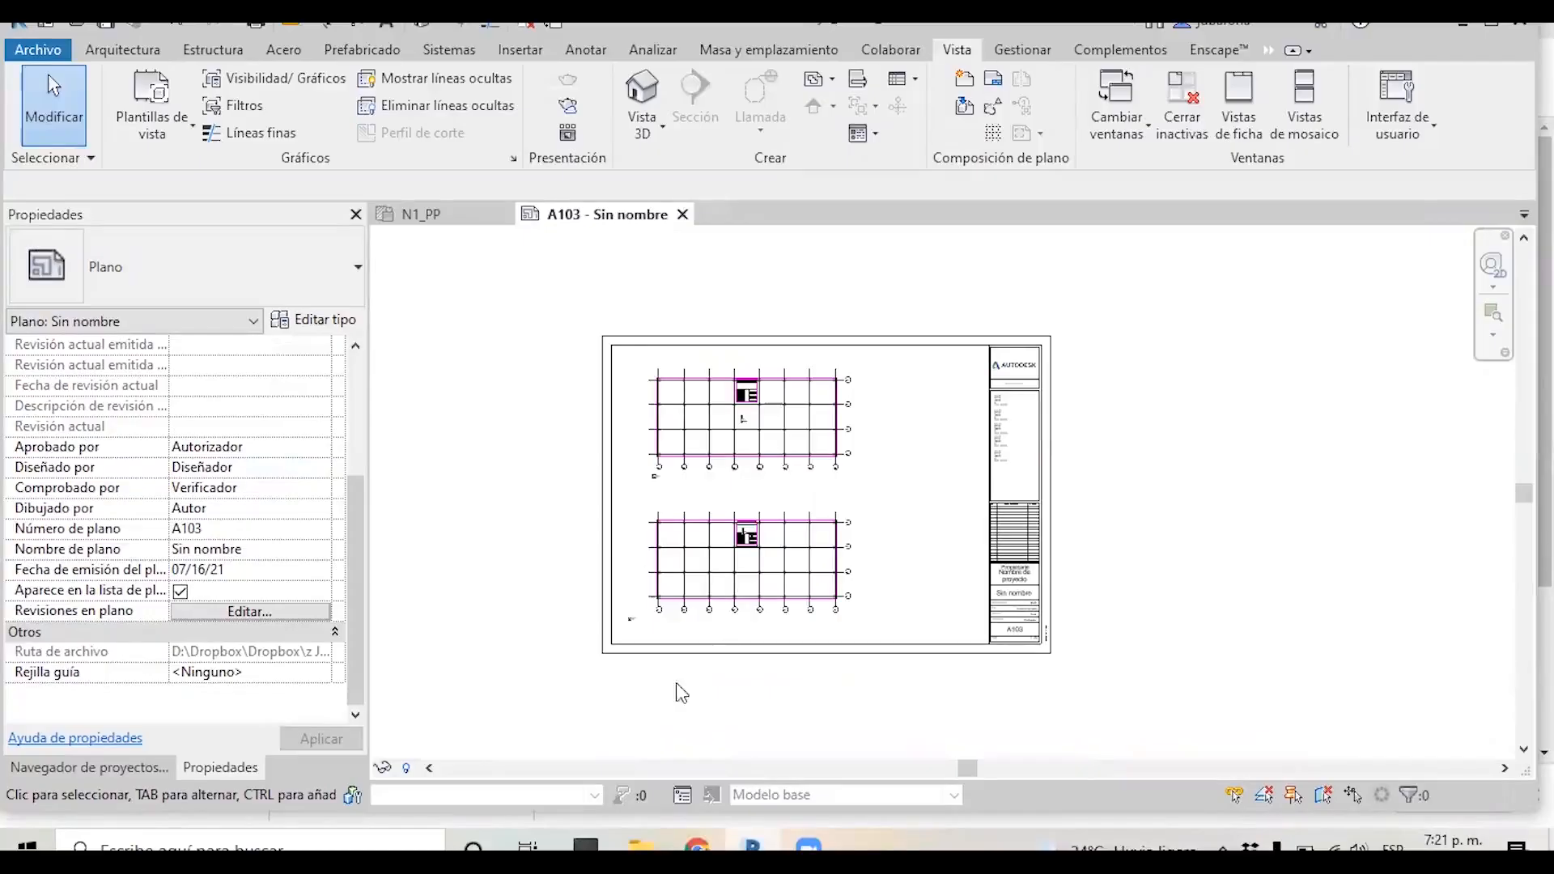
{"action": "scroll", "coordinate": [864, 492], "scroll_direction": "up", "scroll_amount": 2}
{"action": "scroll", "coordinate": [894, 451], "scroll_direction": "up", "scroll_amount": 2}
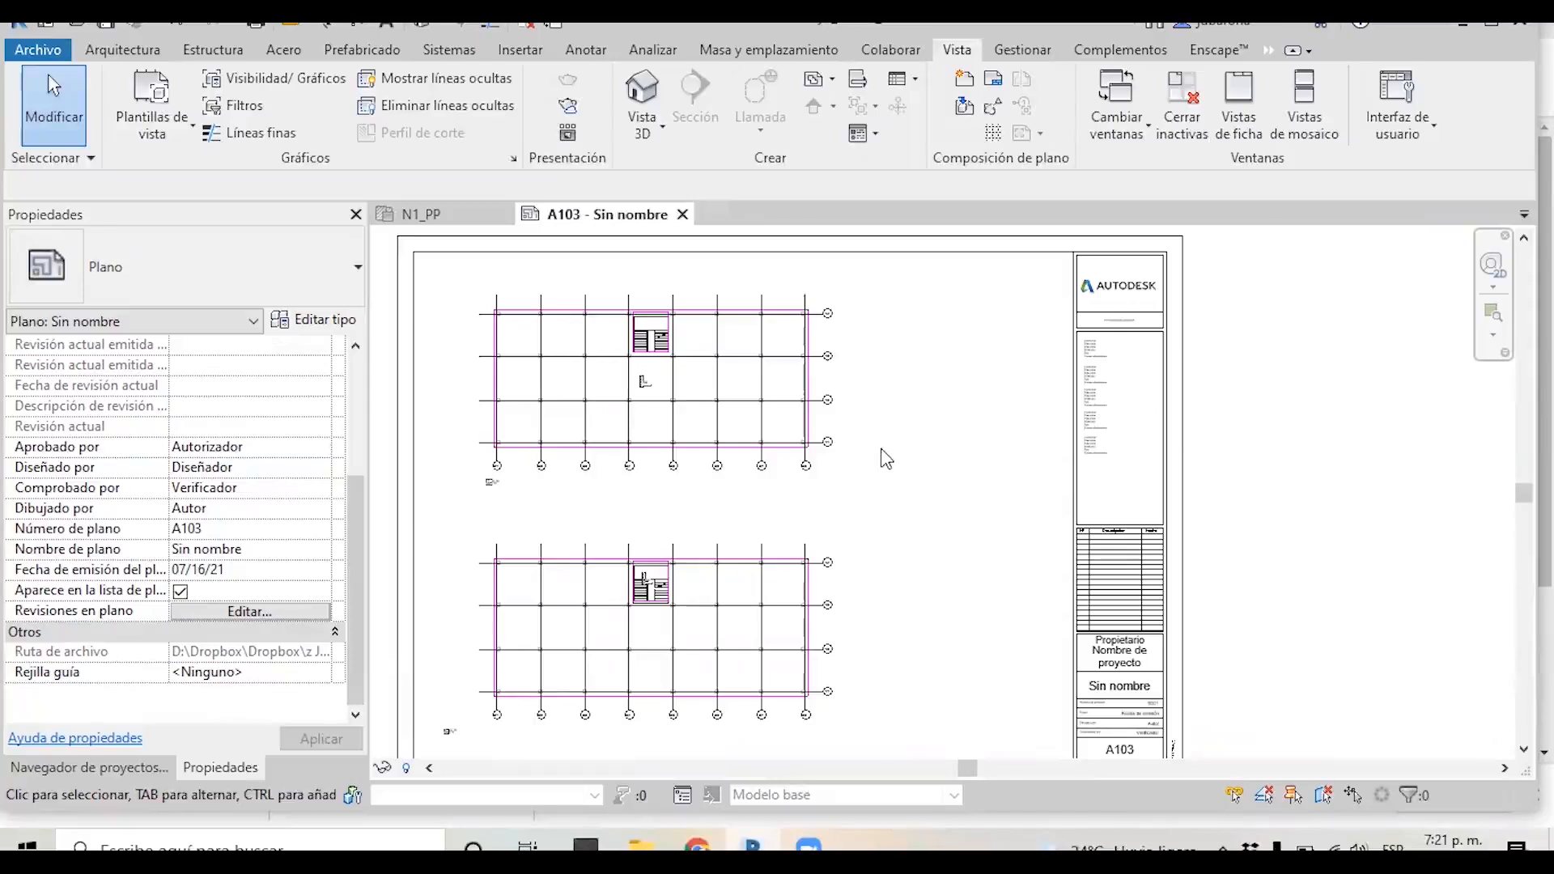
Create a new building-component schedule for the category "Áreas (Área construida bruta)", keeping the suggested name.
{"action": "left_click", "coordinate": [97, 769]}
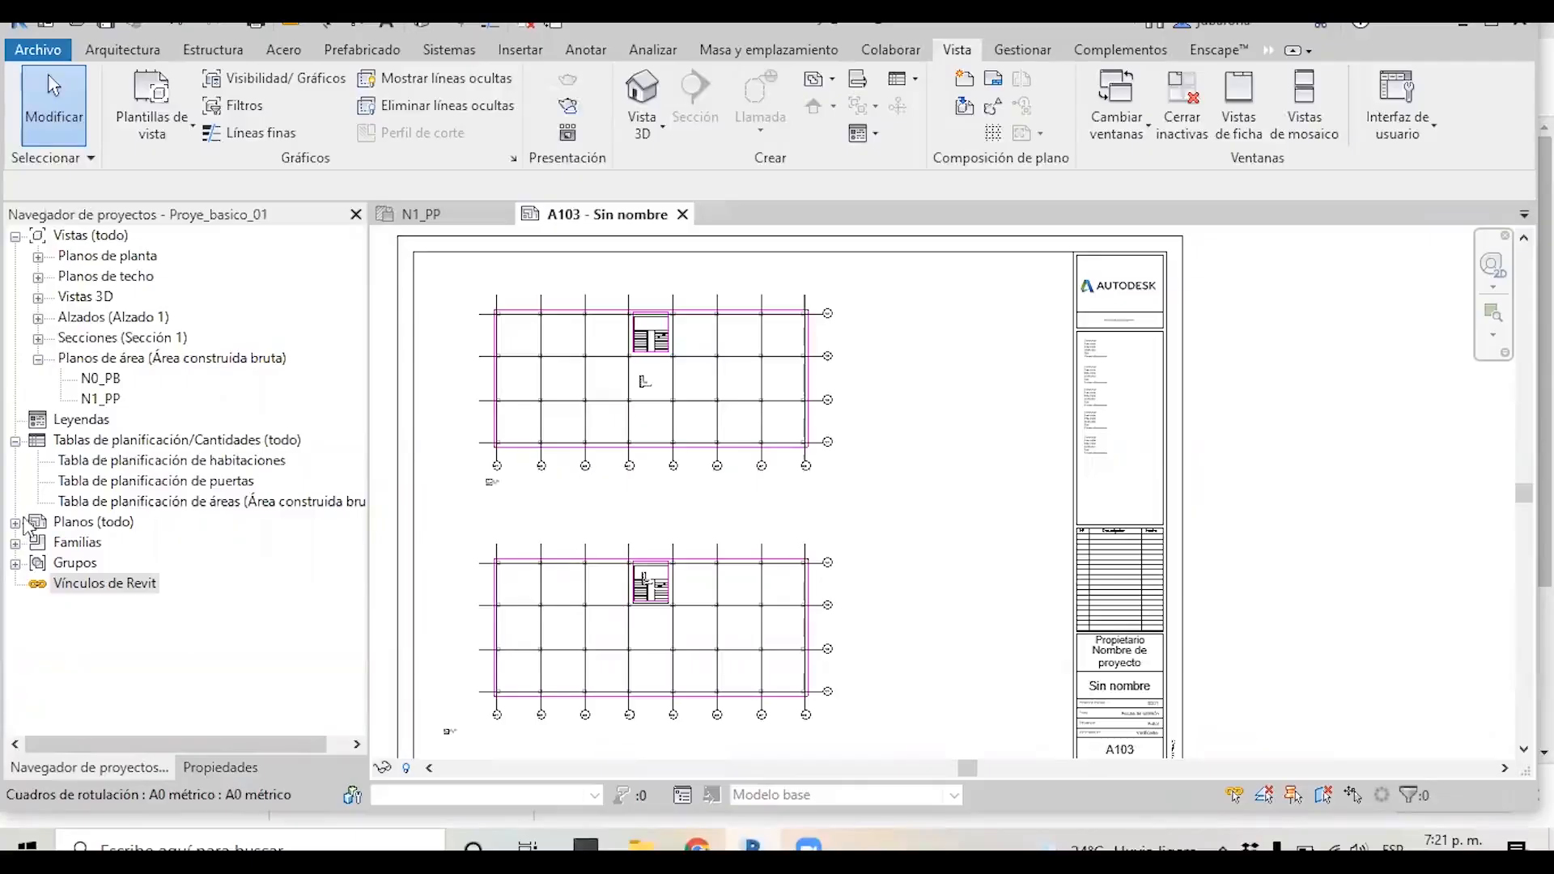
{"action": "right_click", "coordinate": [128, 441]}
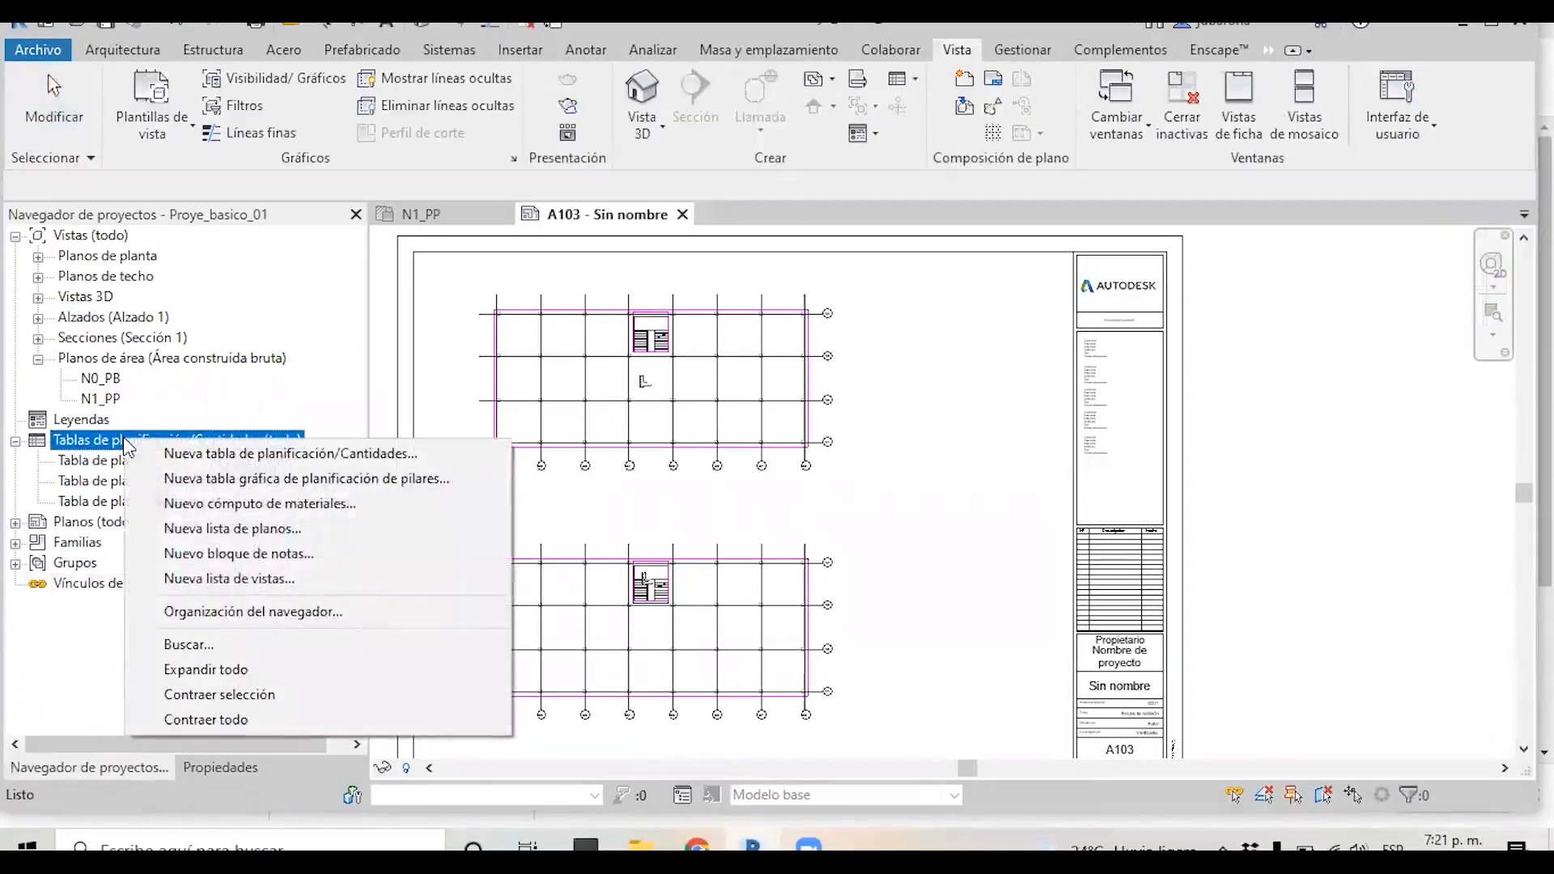
{"action": "left_click", "coordinate": [232, 453]}
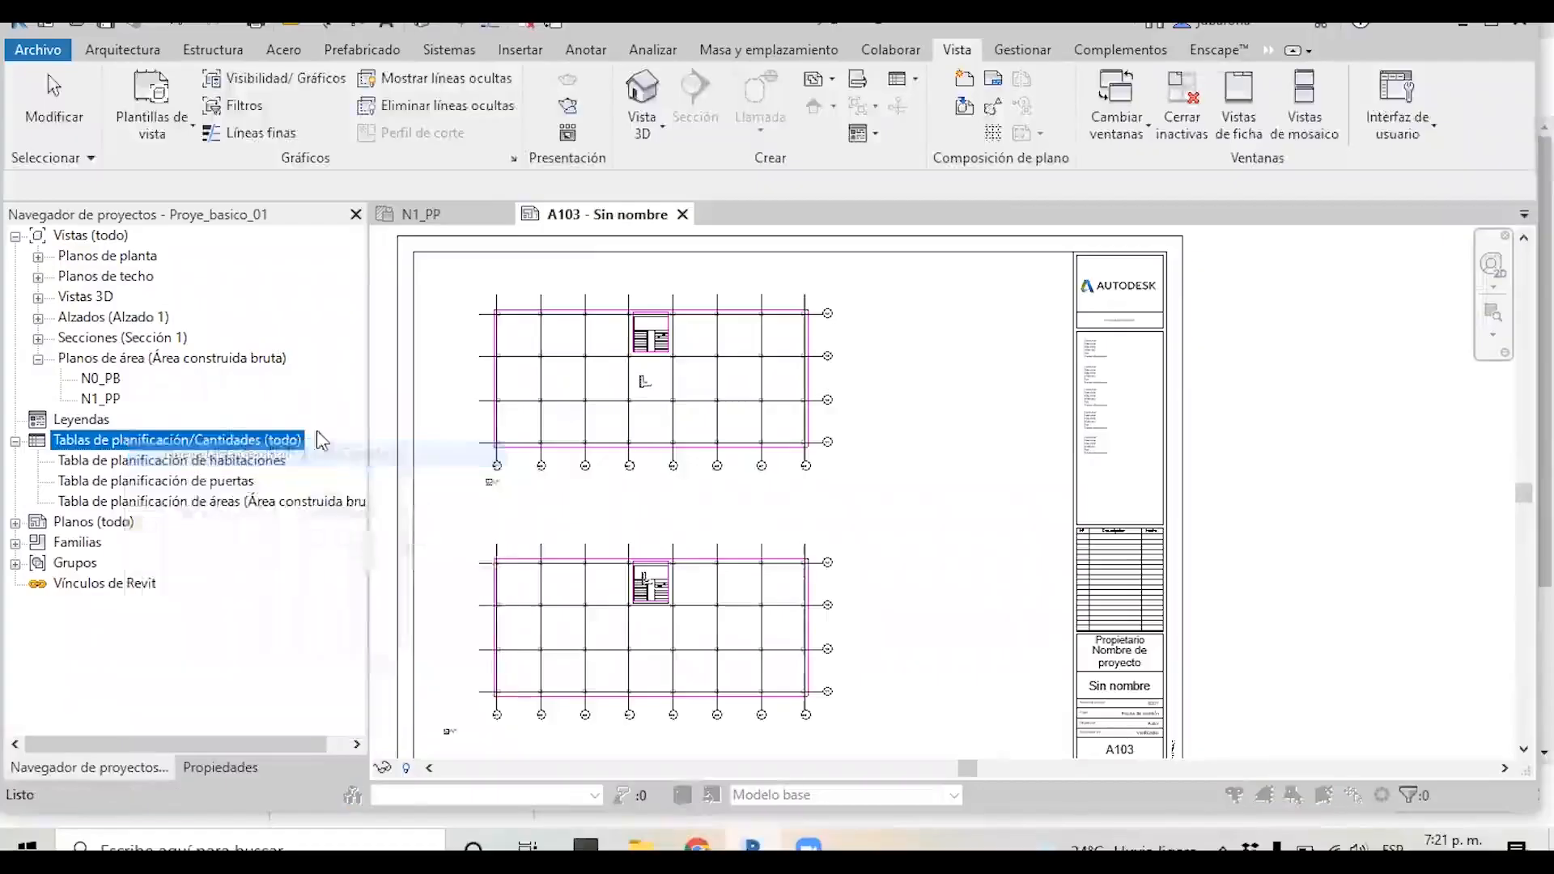
{"action": "left_click_drag", "start_coordinate": [834, 213], "coordinate": [884, 179]}
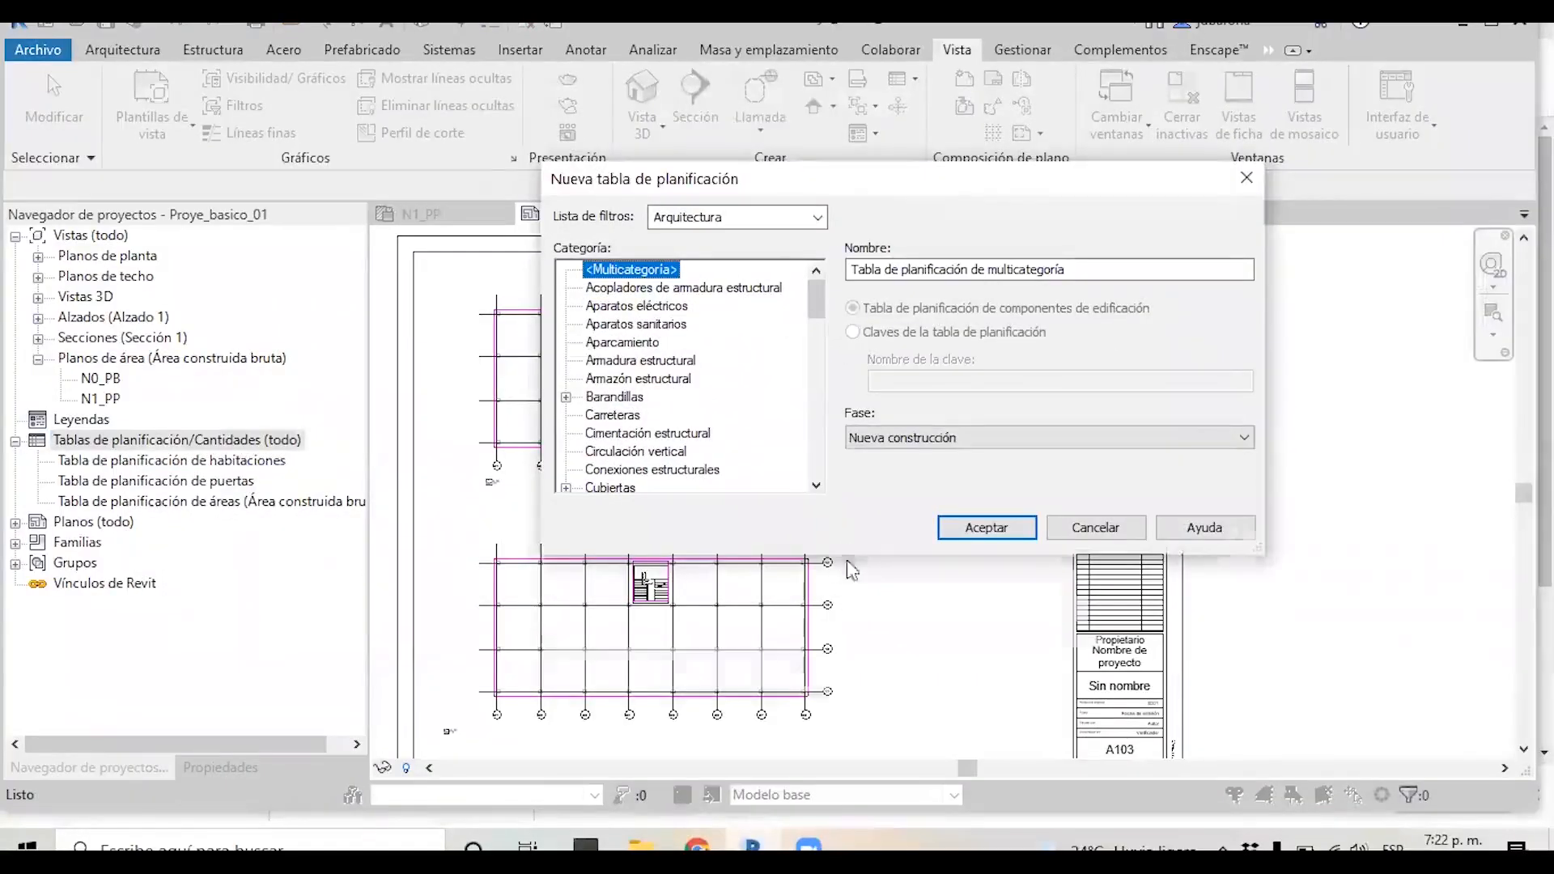
{"action": "left_click_drag", "start_coordinate": [847, 560], "coordinate": [847, 698]}
{"action": "left_click_drag", "start_coordinate": [818, 309], "coordinate": [829, 540]}
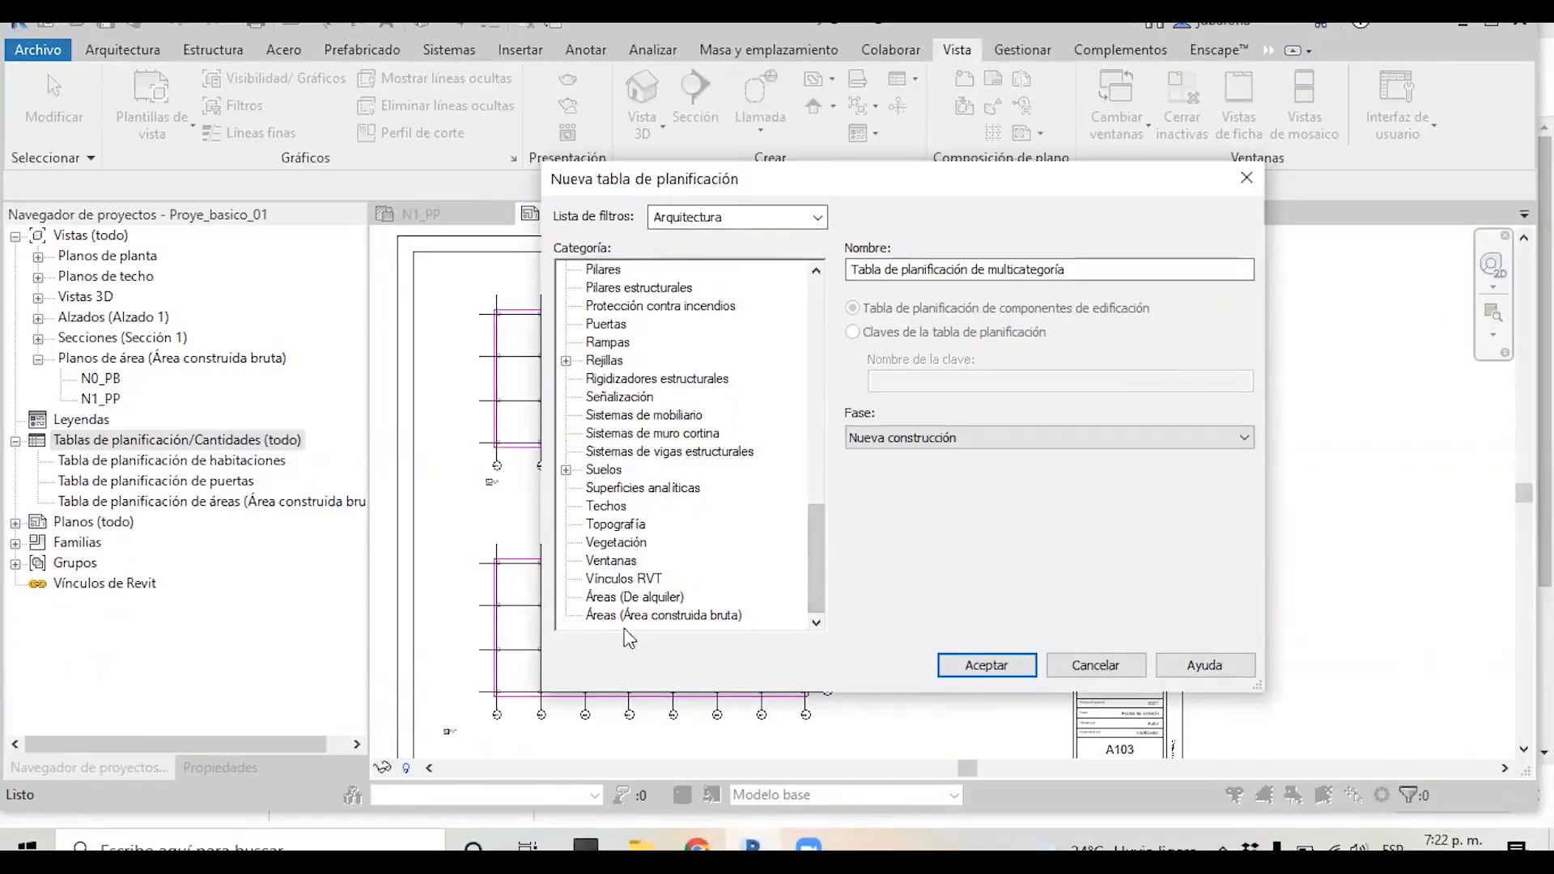
{"action": "left_click", "coordinate": [671, 616]}
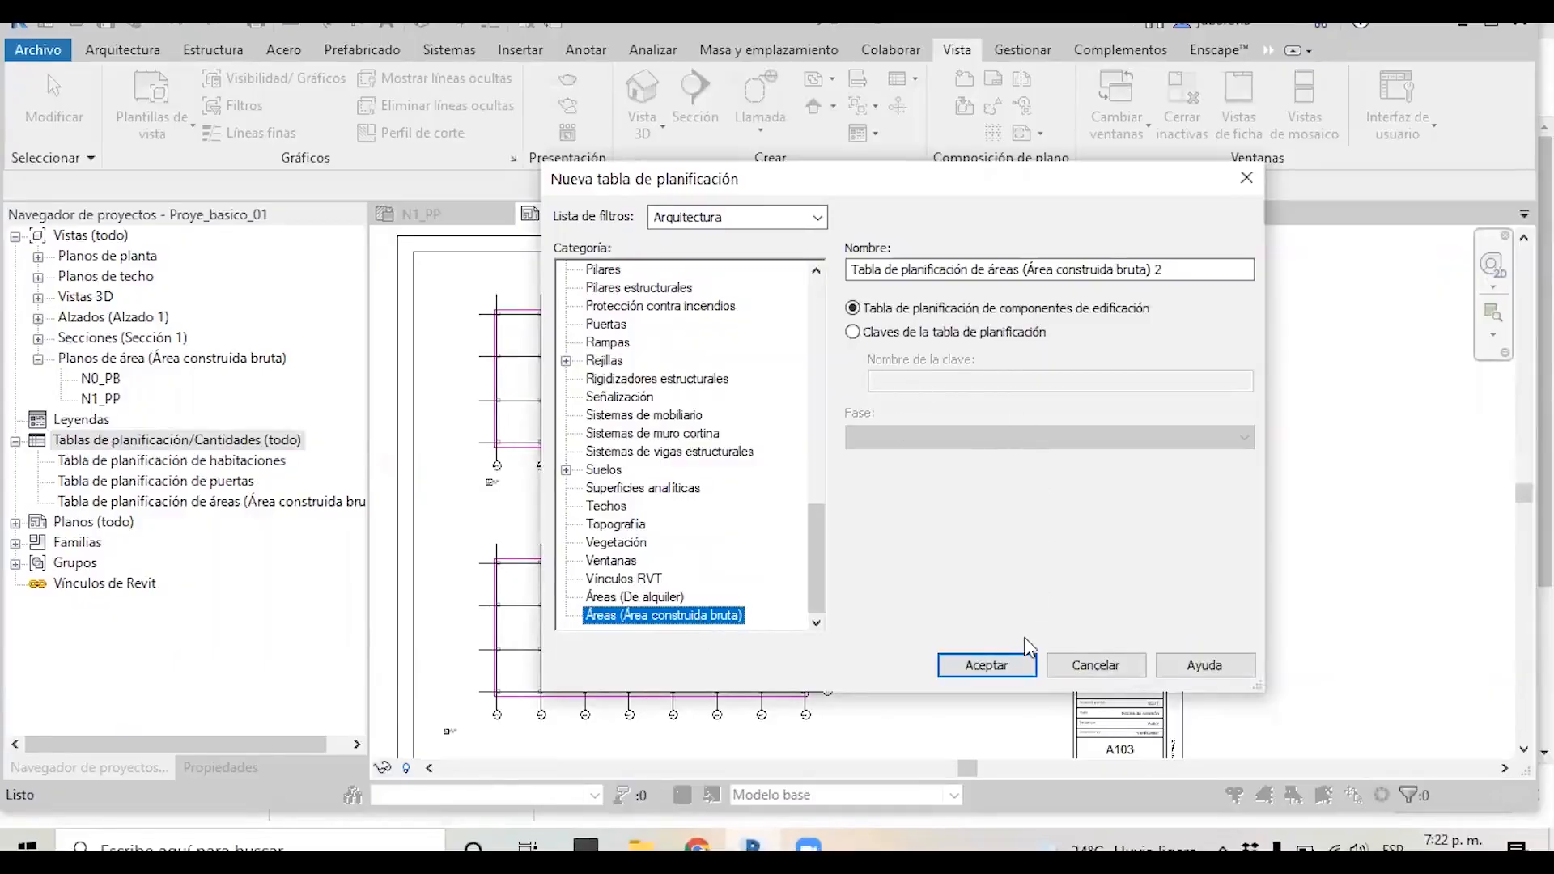
{"action": "left_click", "coordinate": [1165, 261]}
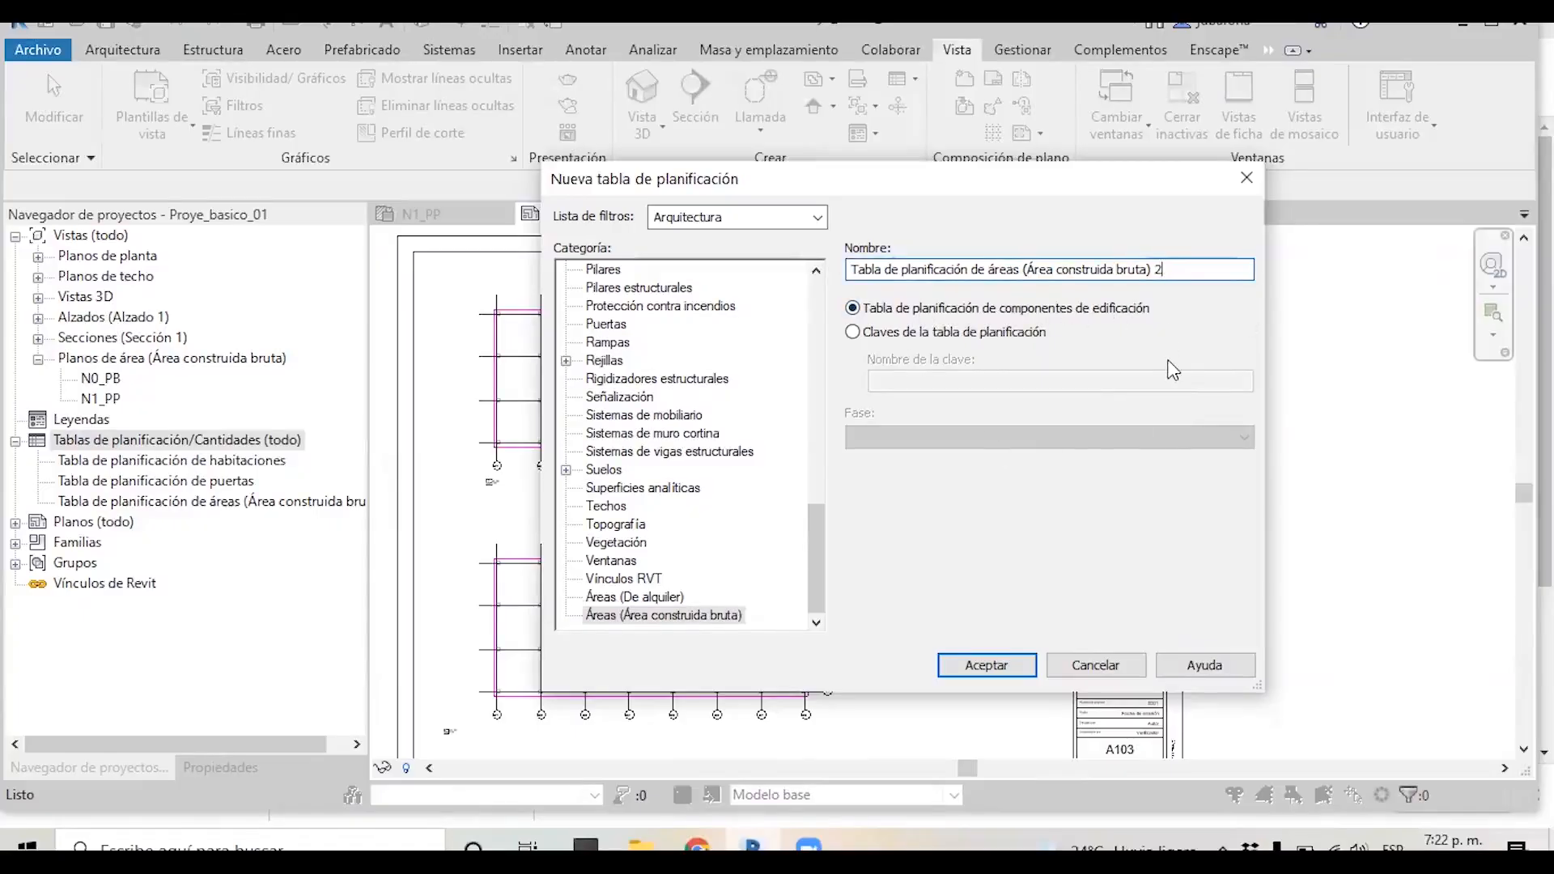
{"action": "left_click", "coordinate": [982, 664]}
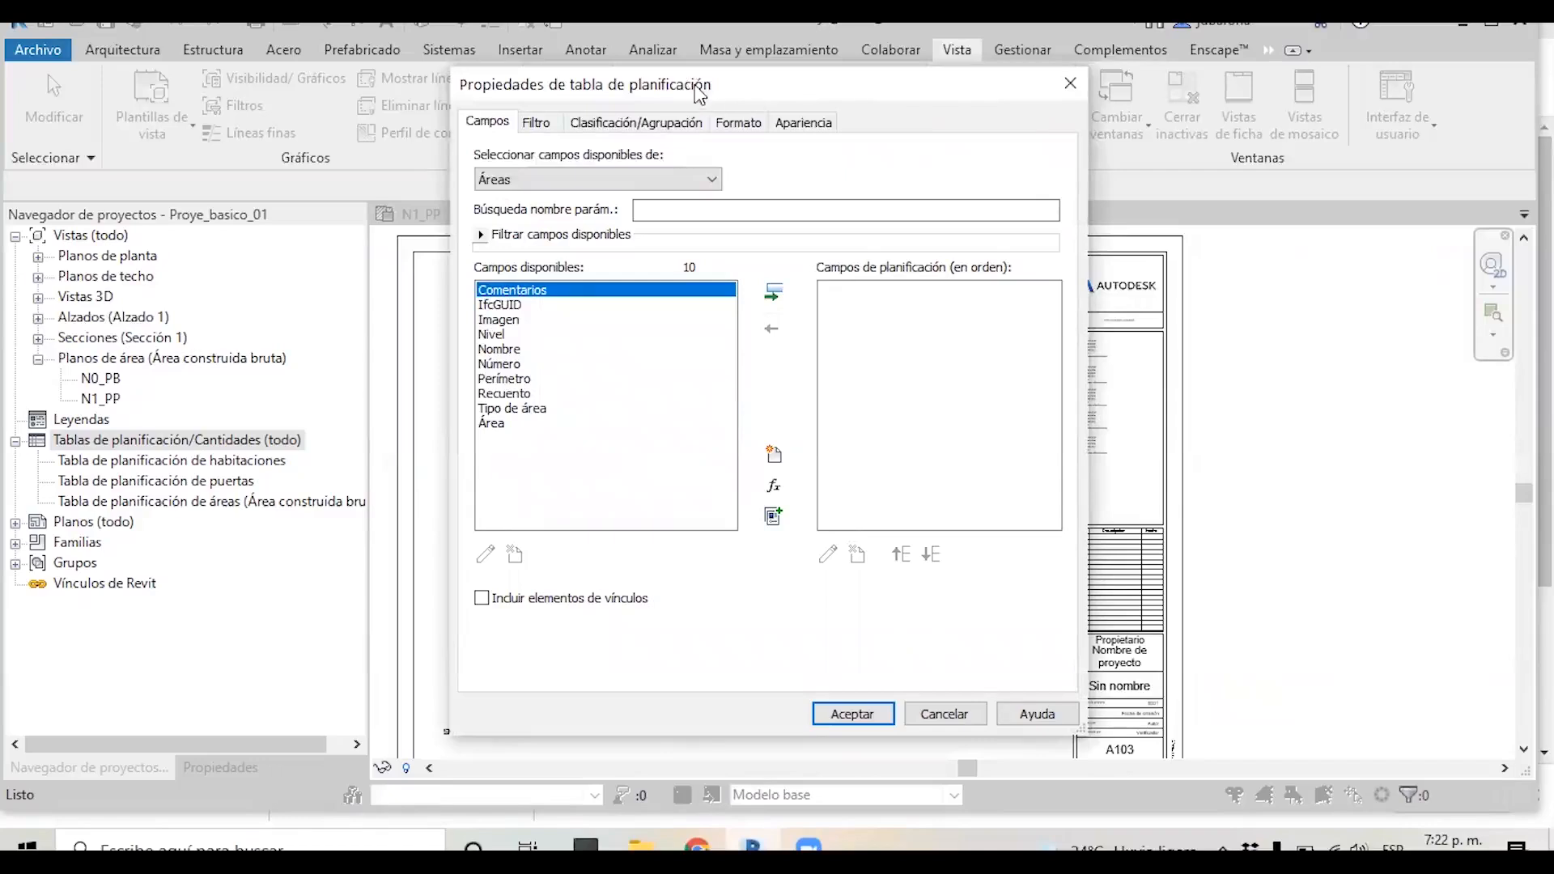
Review the filter, sorting/grouping, format and appearance settings available for the new area schedule.
{"action": "left_click_drag", "start_coordinate": [706, 94], "coordinate": [780, 100]}
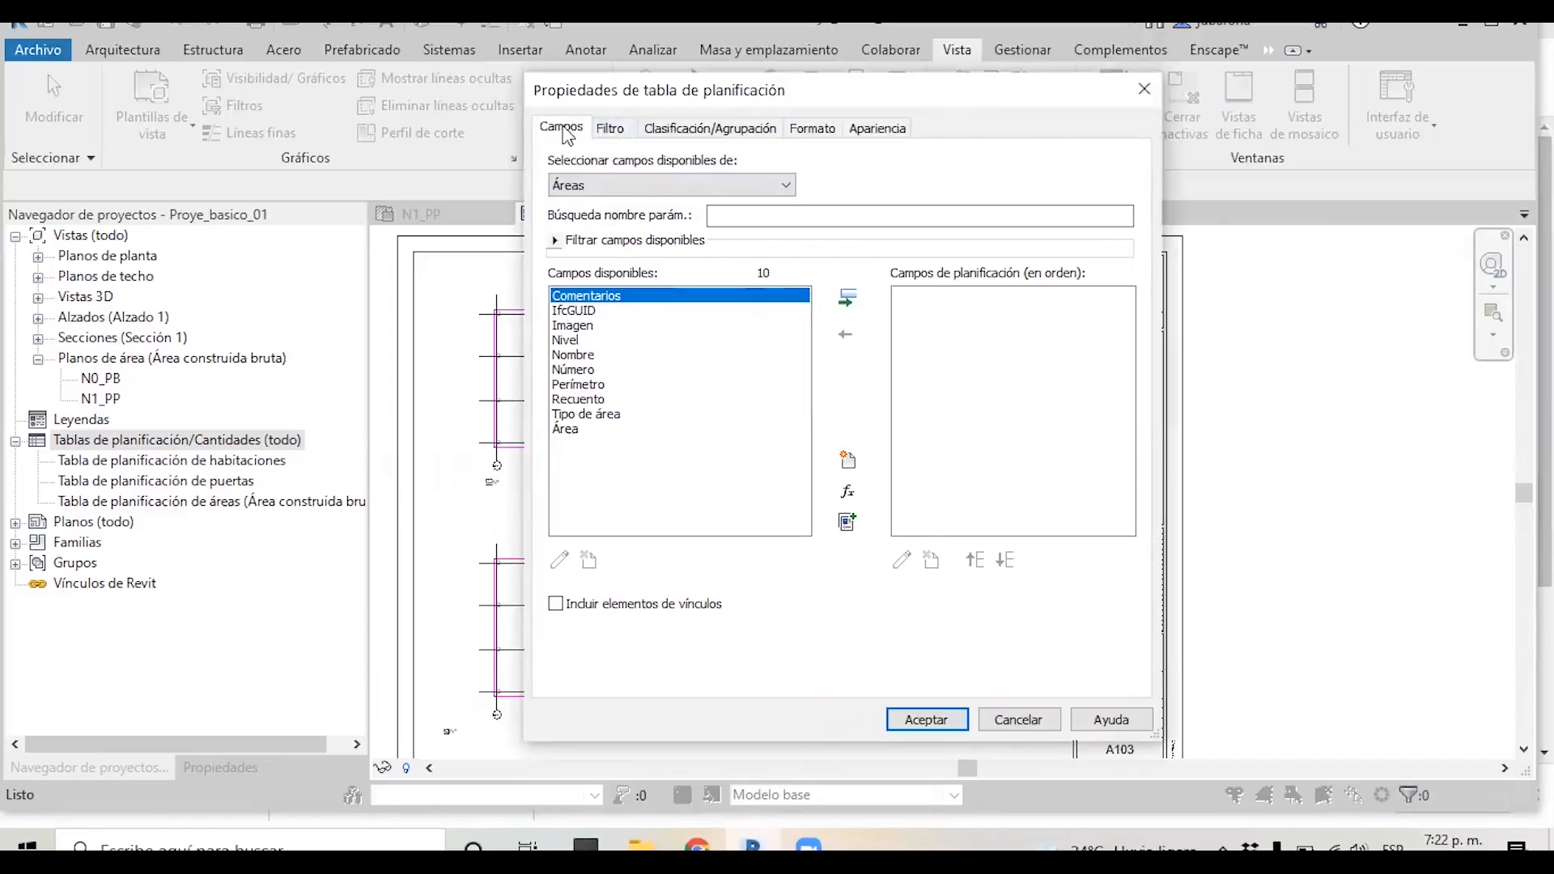
{"action": "left_click", "coordinate": [622, 133]}
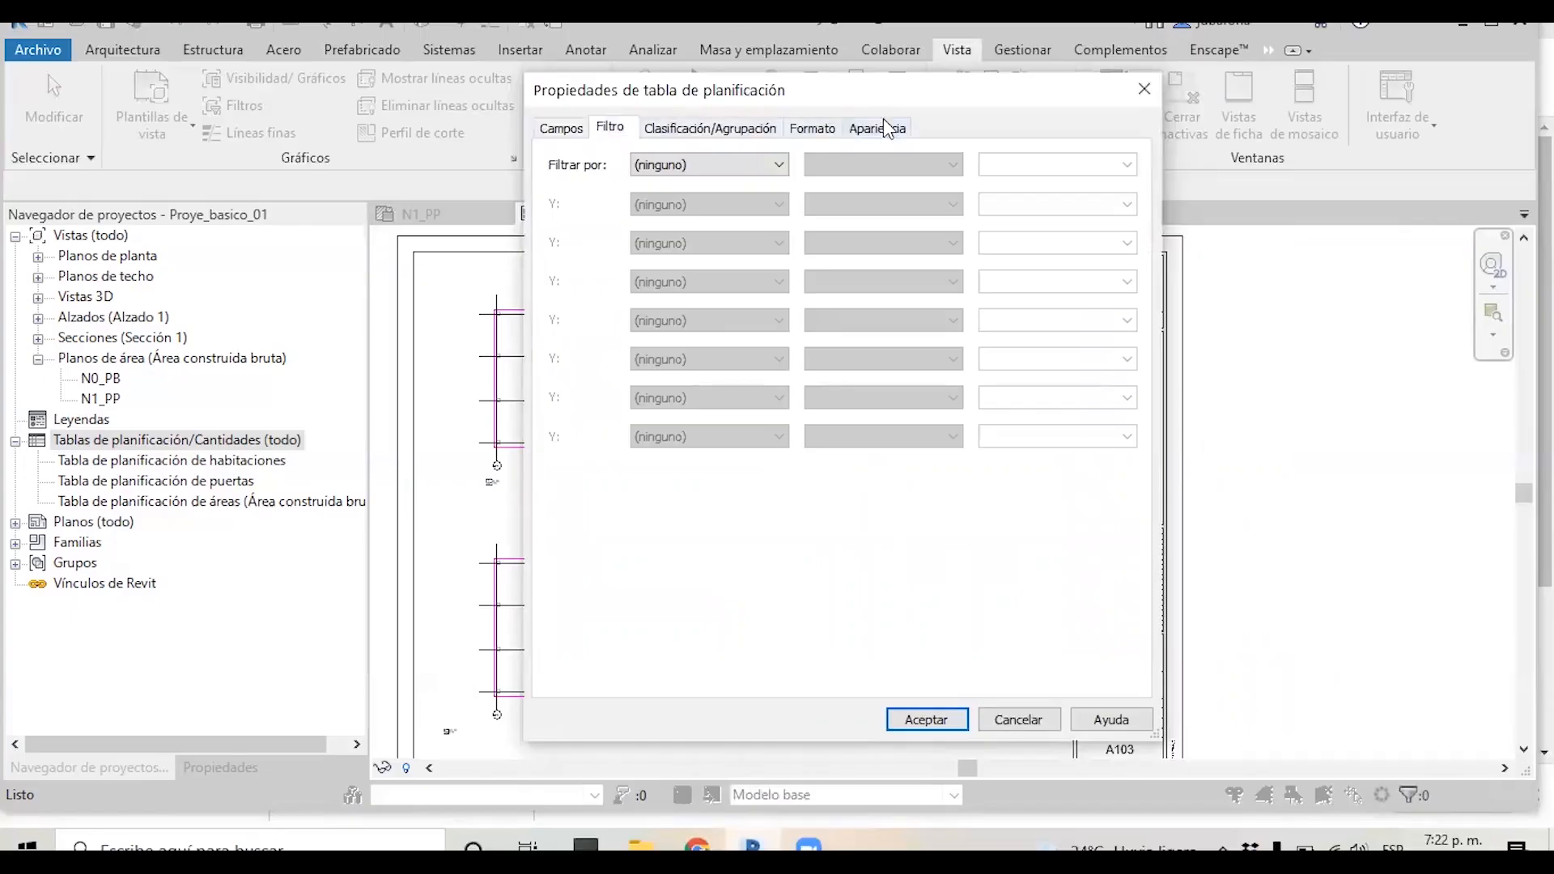
{"action": "left_click", "coordinate": [694, 133]}
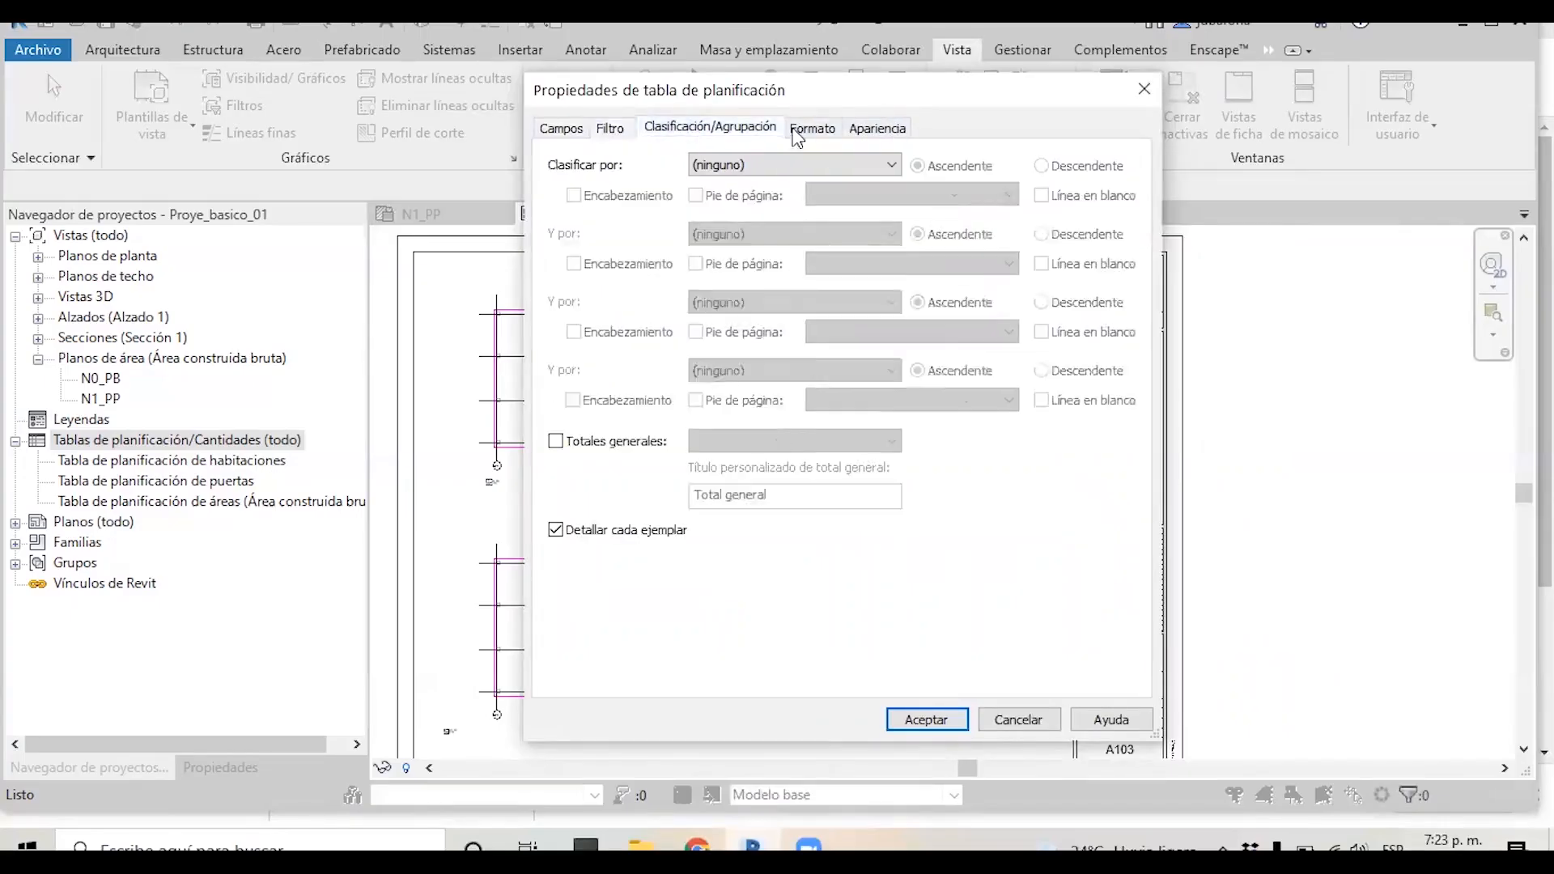
{"action": "left_click", "coordinate": [807, 133]}
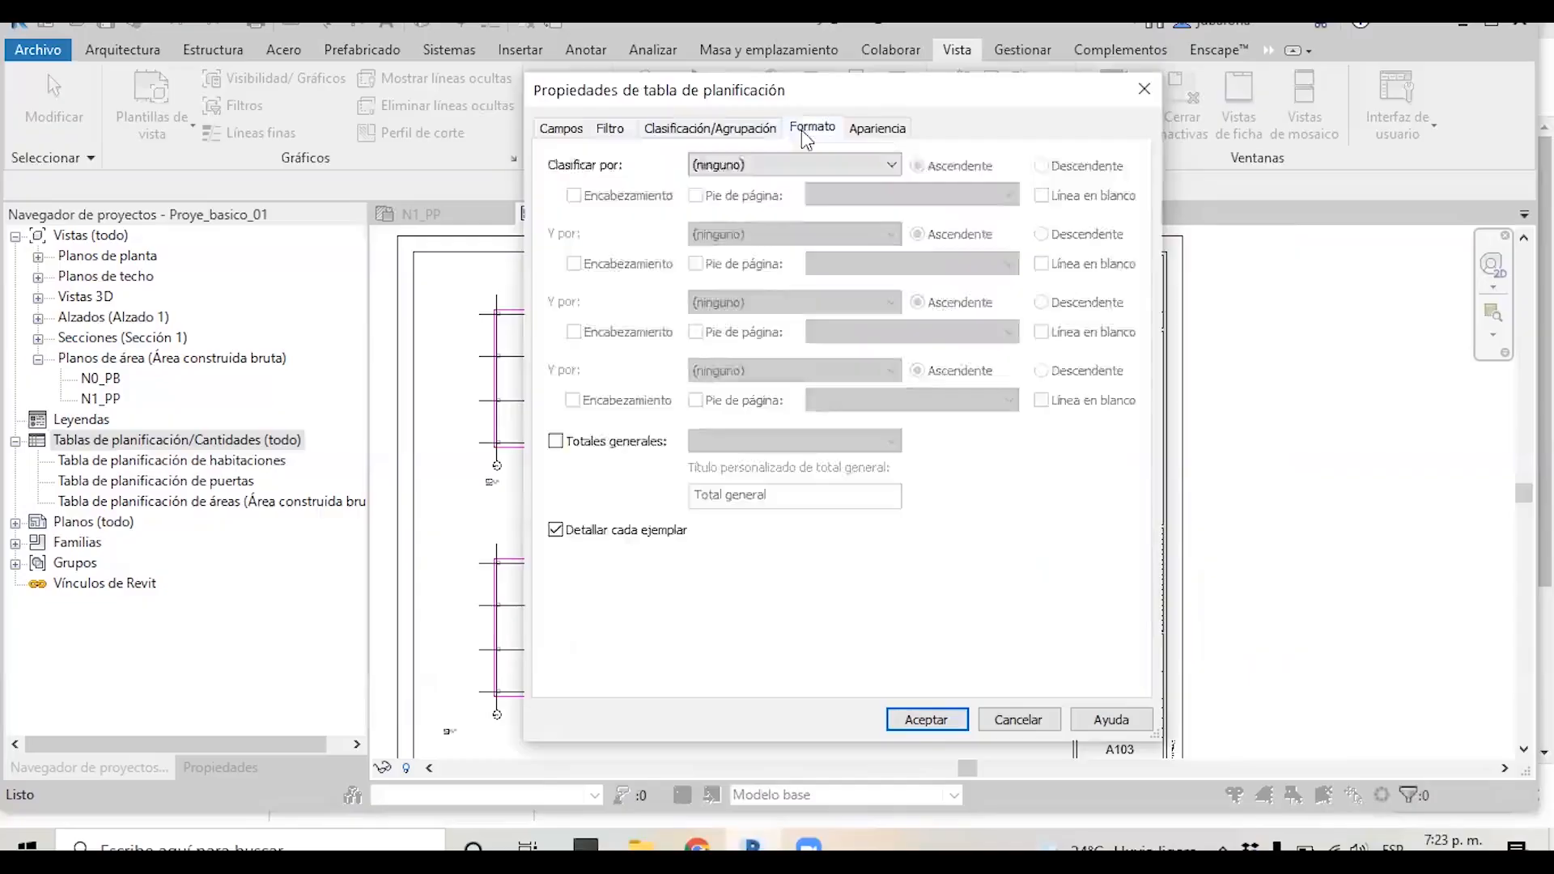
{"action": "left_click", "coordinate": [877, 128]}
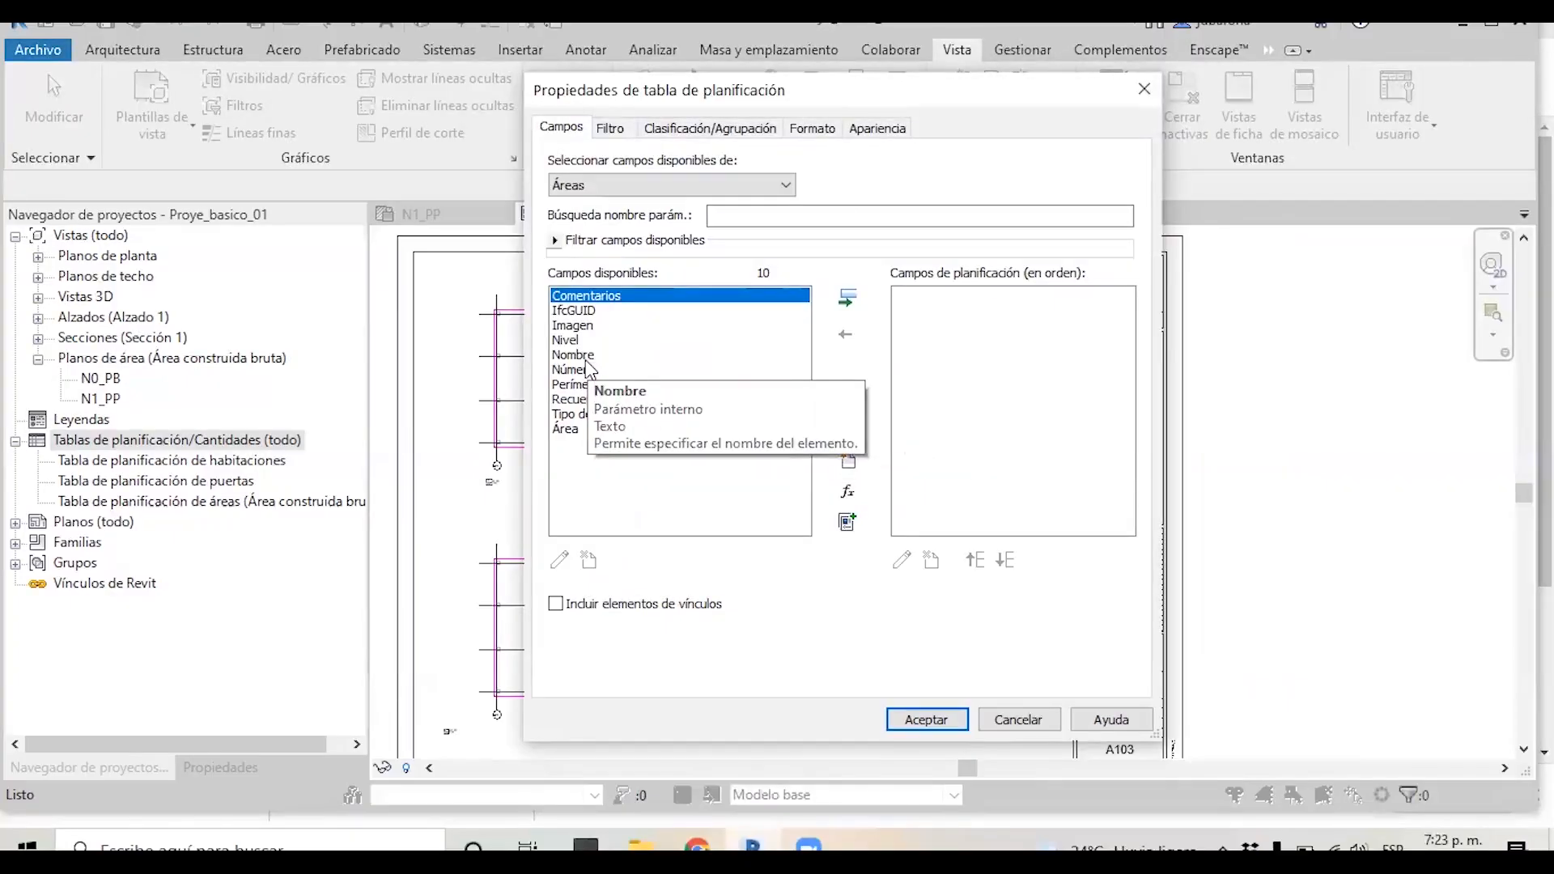
Add the fields Nivel, Nombre, Perímetro and Área to the area schedule in that order and generate it.
{"action": "left_click", "coordinate": [571, 341]}
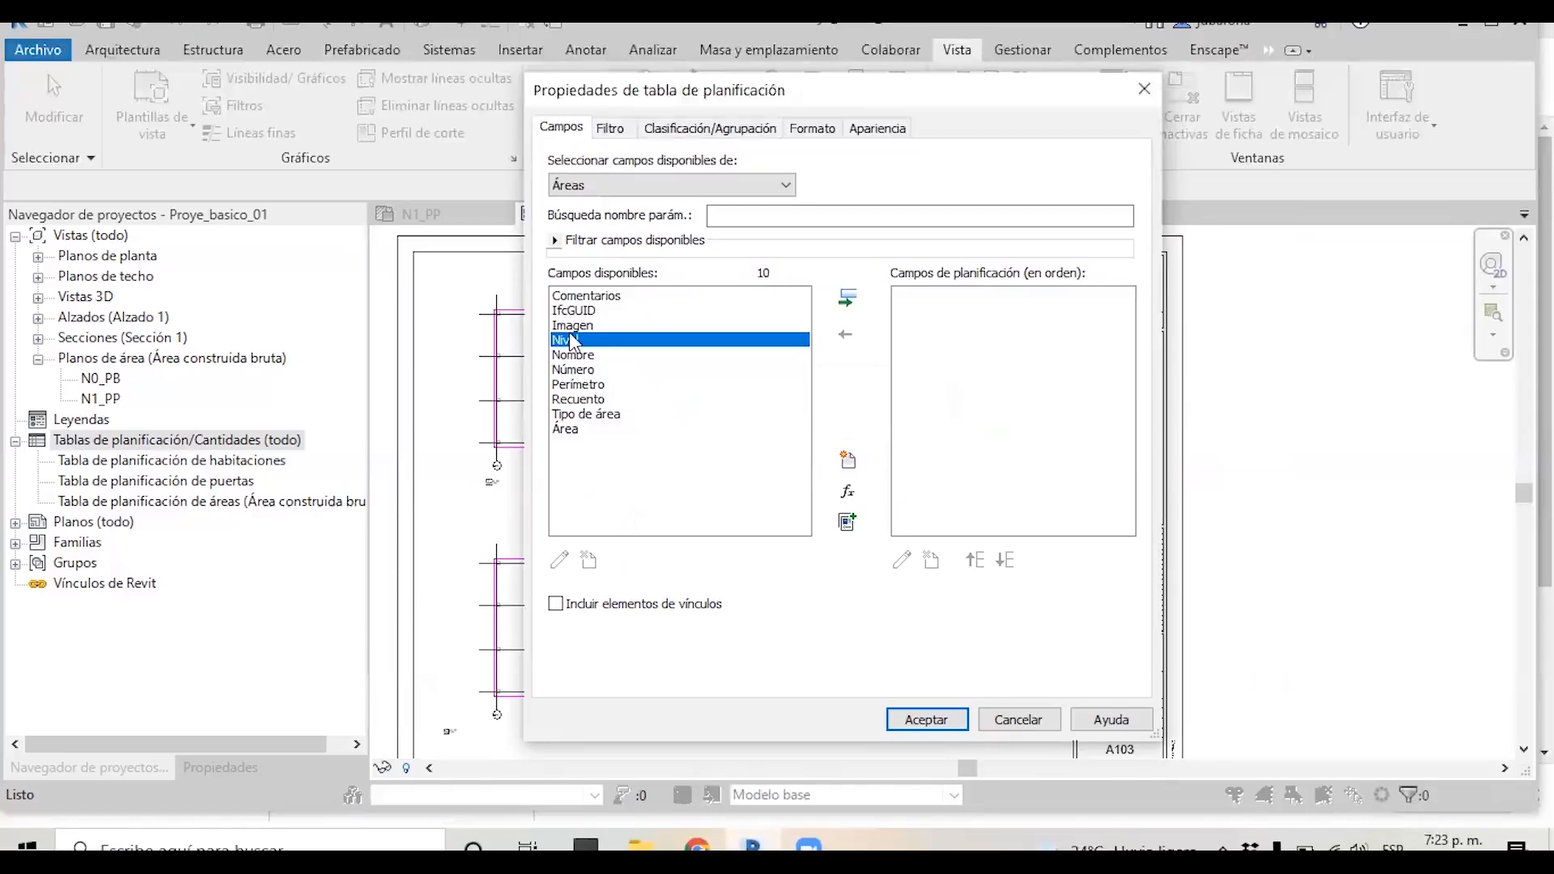
{"action": "left_click", "coordinate": [847, 299]}
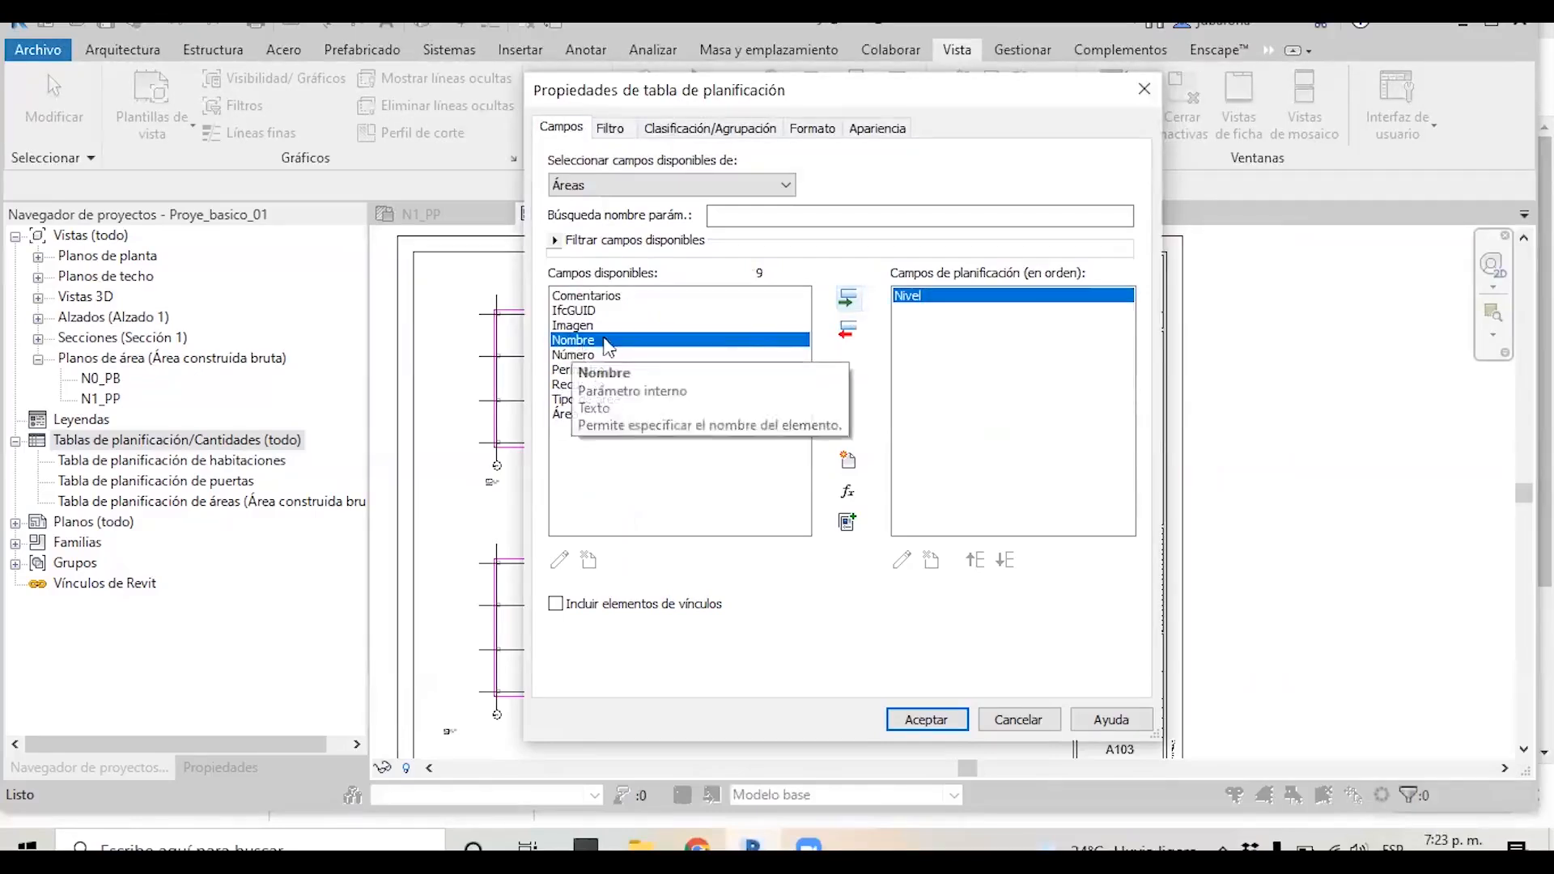
{"action": "left_click_drag", "start_coordinate": [700, 107], "coordinate": [958, 111]}
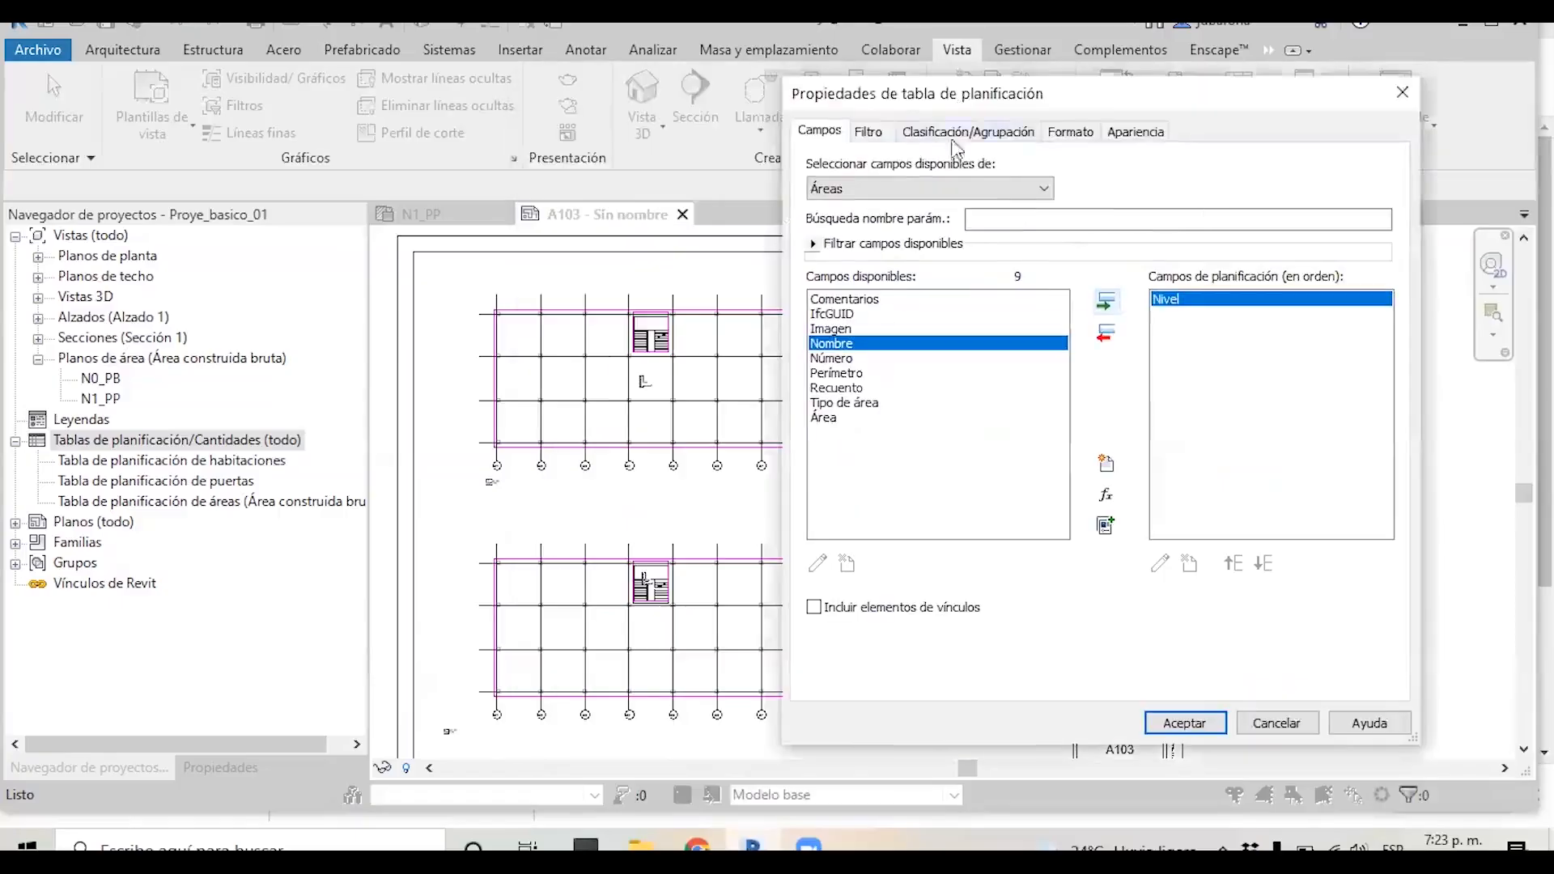
{"action": "left_click", "coordinate": [1105, 303]}
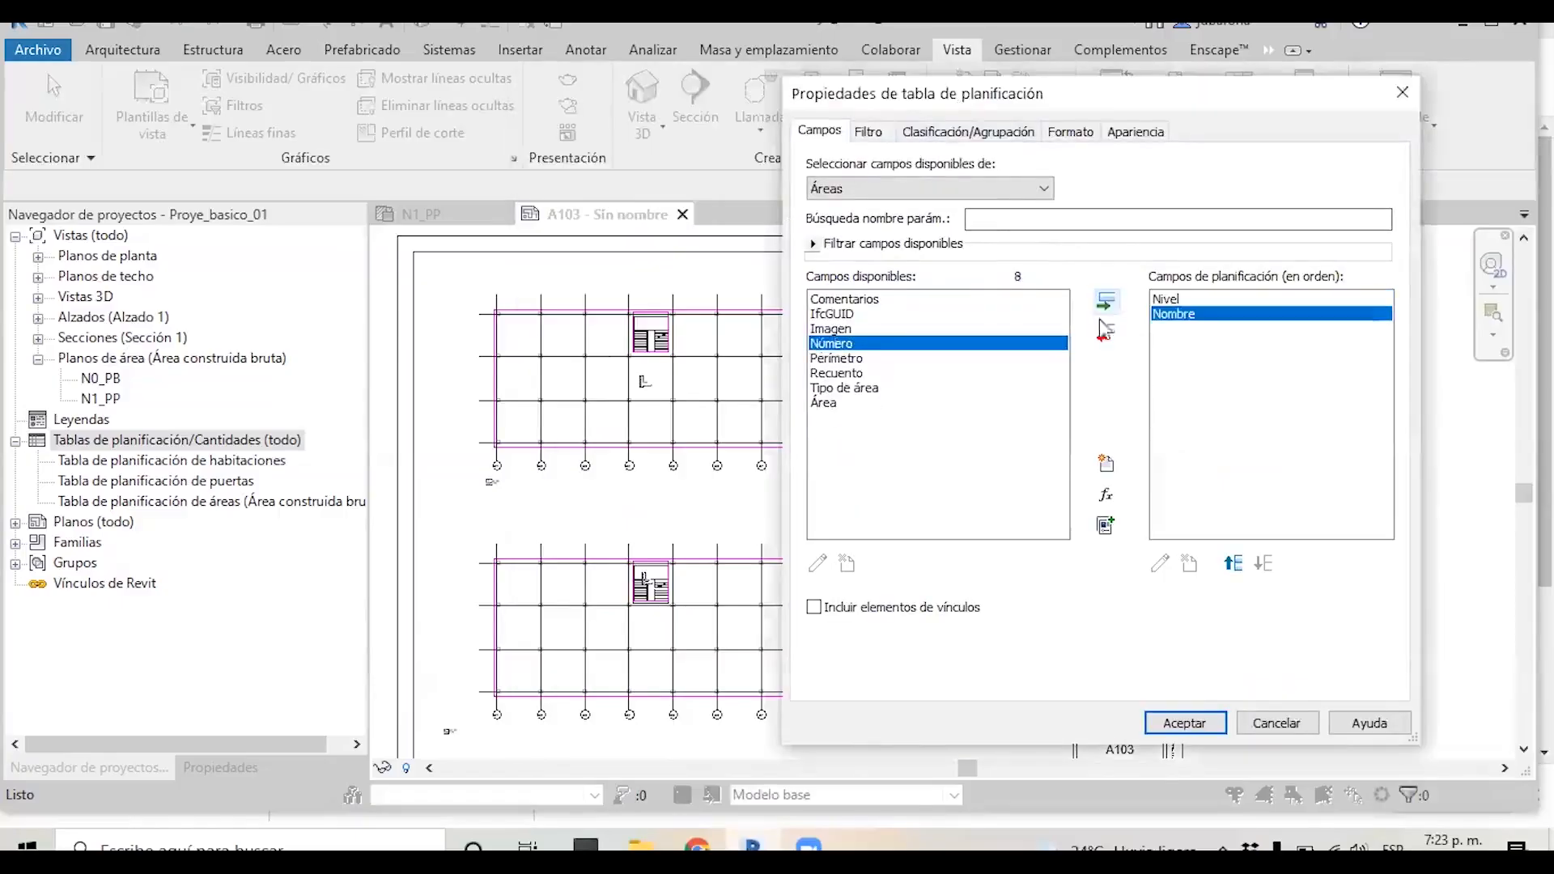
{"action": "left_click", "coordinate": [850, 358]}
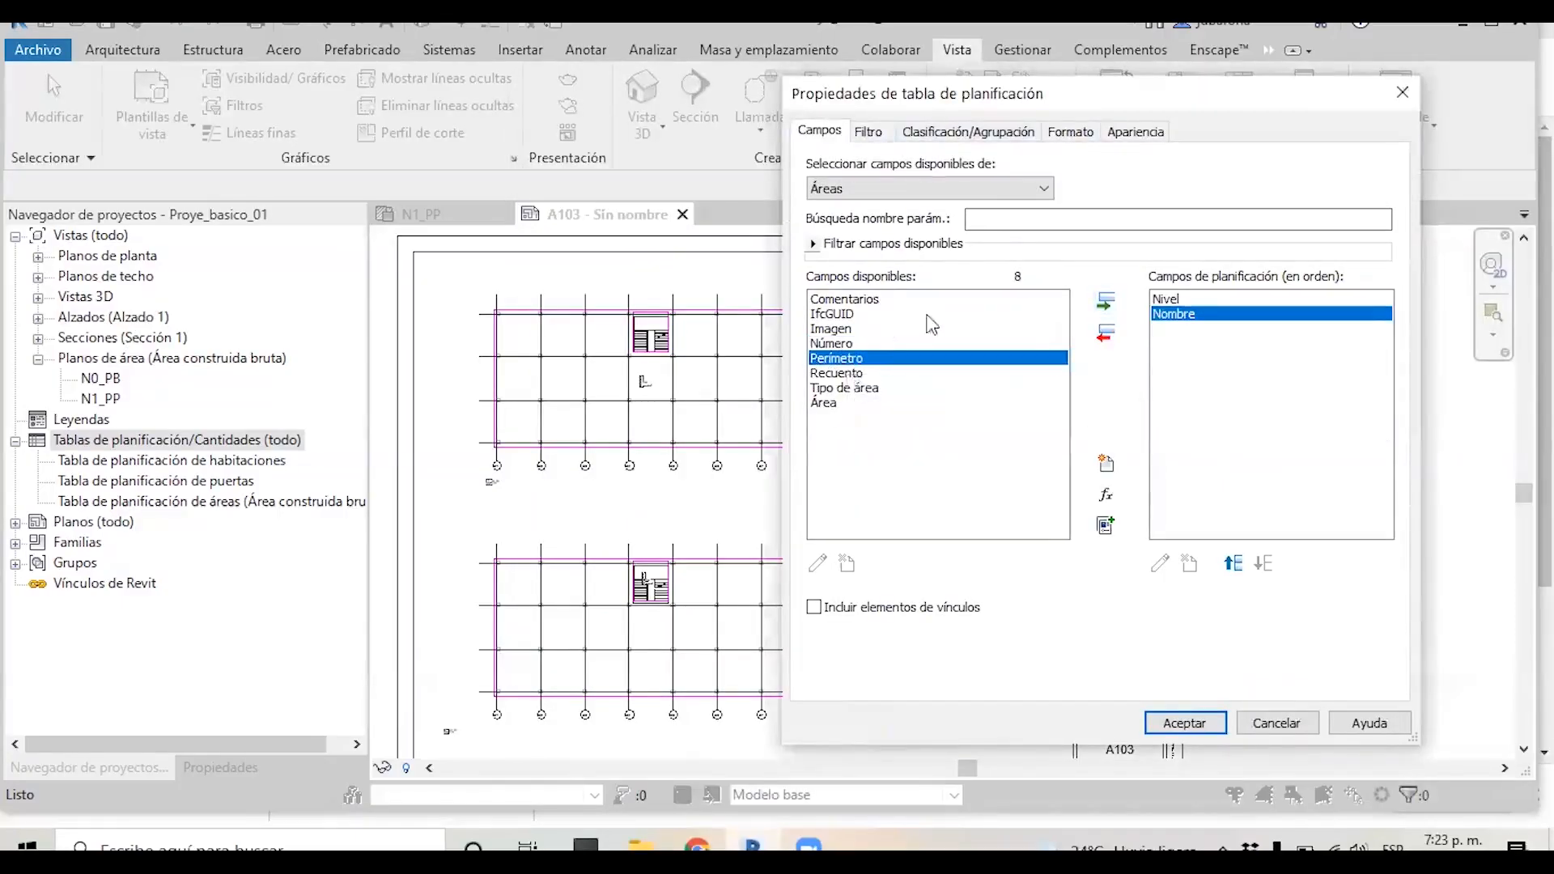
{"action": "left_click", "coordinate": [1106, 302]}
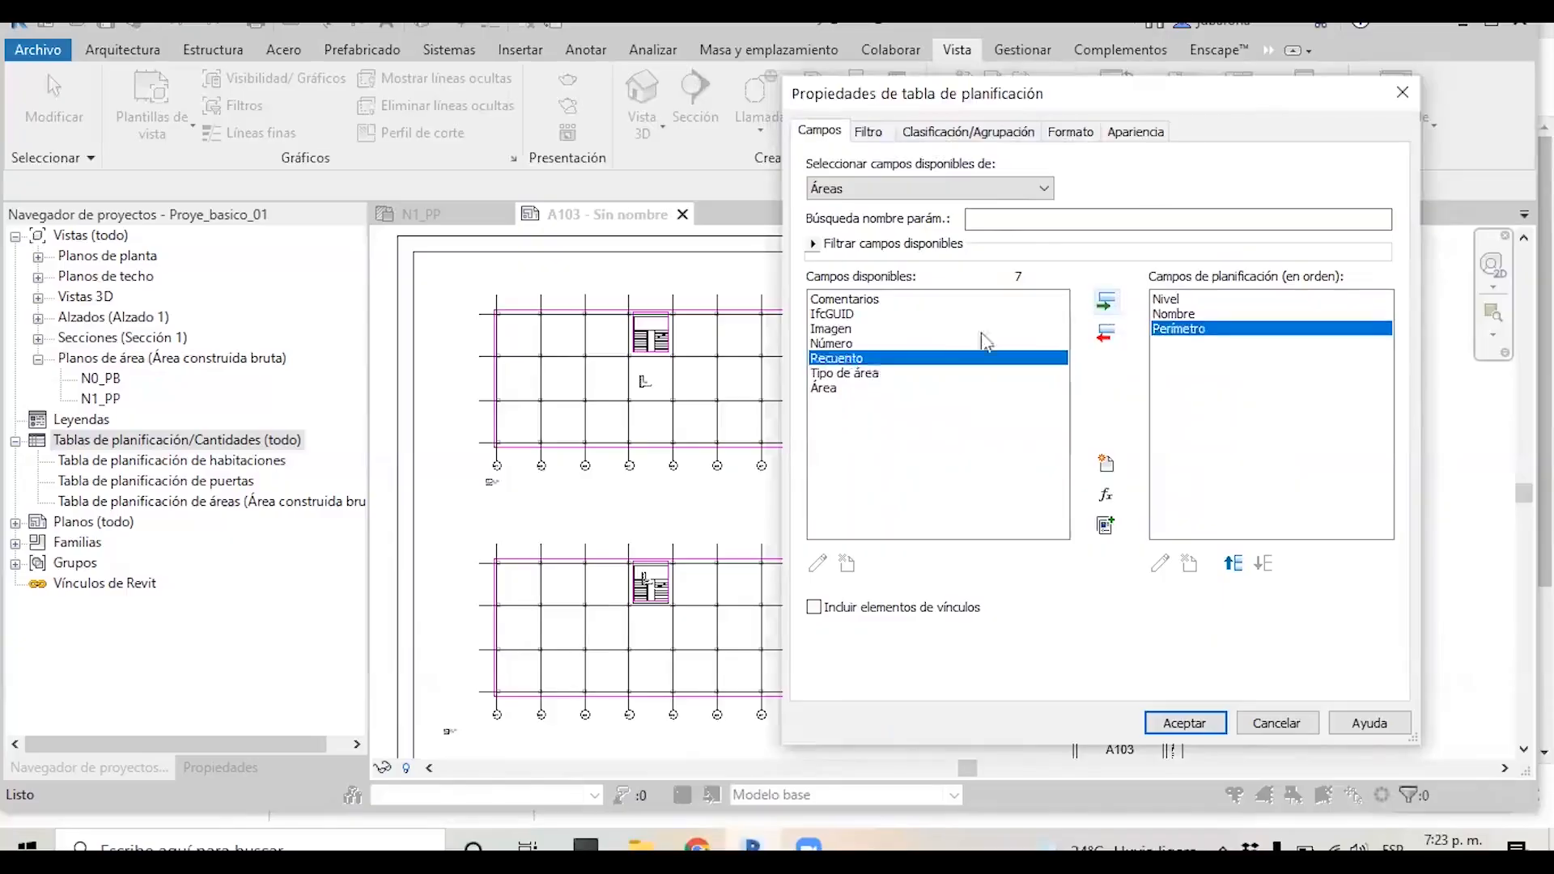
{"action": "left_click", "coordinate": [829, 390]}
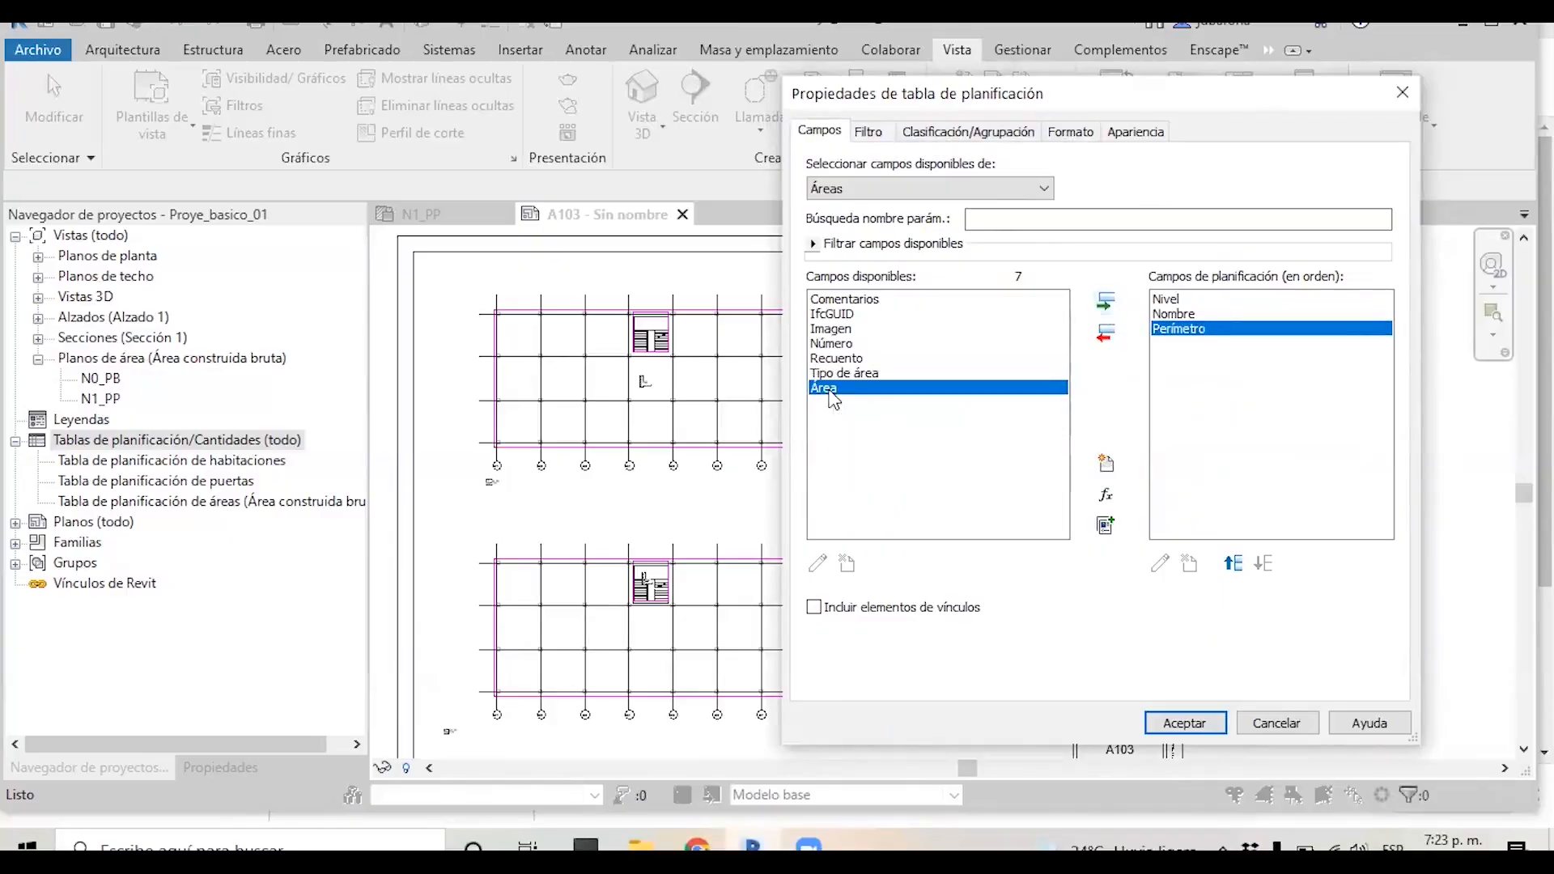
{"action": "left_click", "coordinate": [1105, 303]}
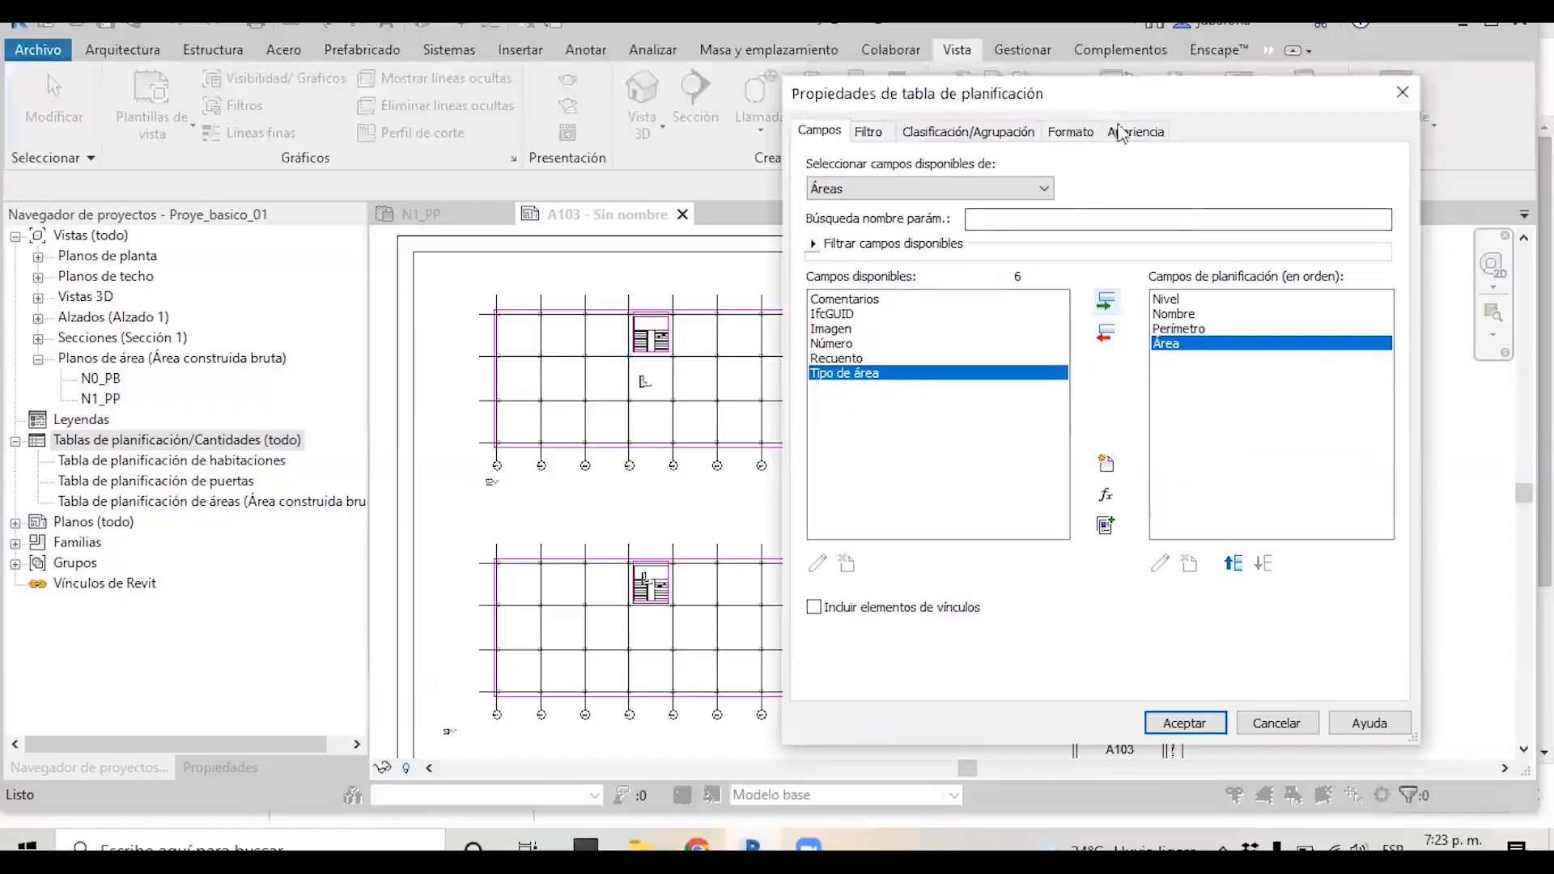
{"action": "left_click", "coordinate": [1182, 723]}
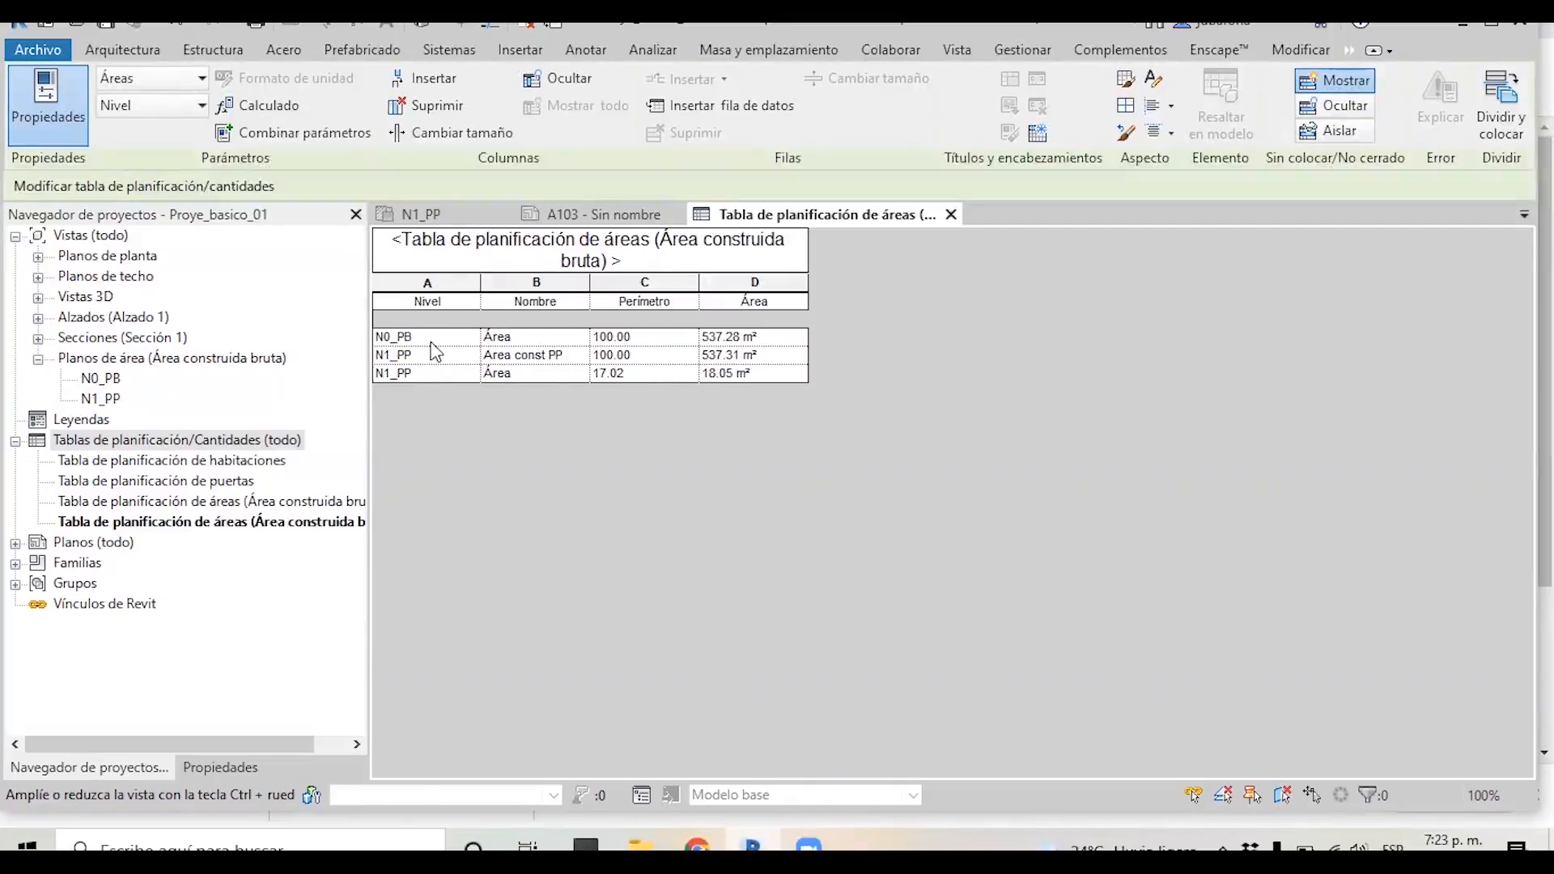
Review the level and name entries of each area row in the new schedule.
{"action": "left_click", "coordinate": [556, 339]}
{"action": "left_click", "coordinate": [569, 356]}
{"action": "left_click", "coordinate": [454, 387]}
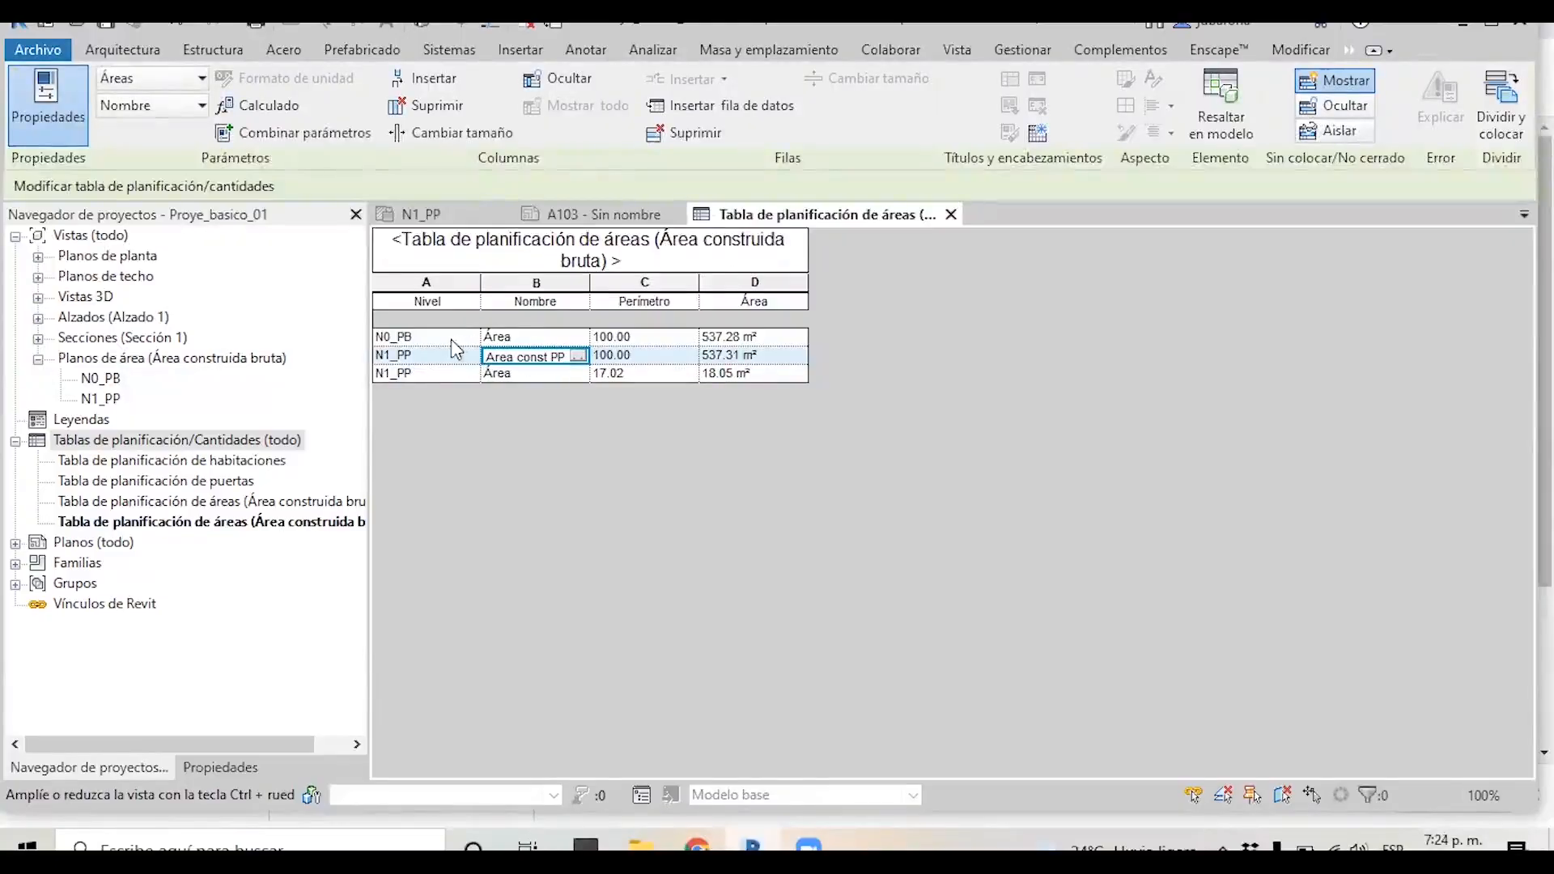
{"action": "left_click", "coordinate": [522, 339]}
{"action": "left_click", "coordinate": [528, 375]}
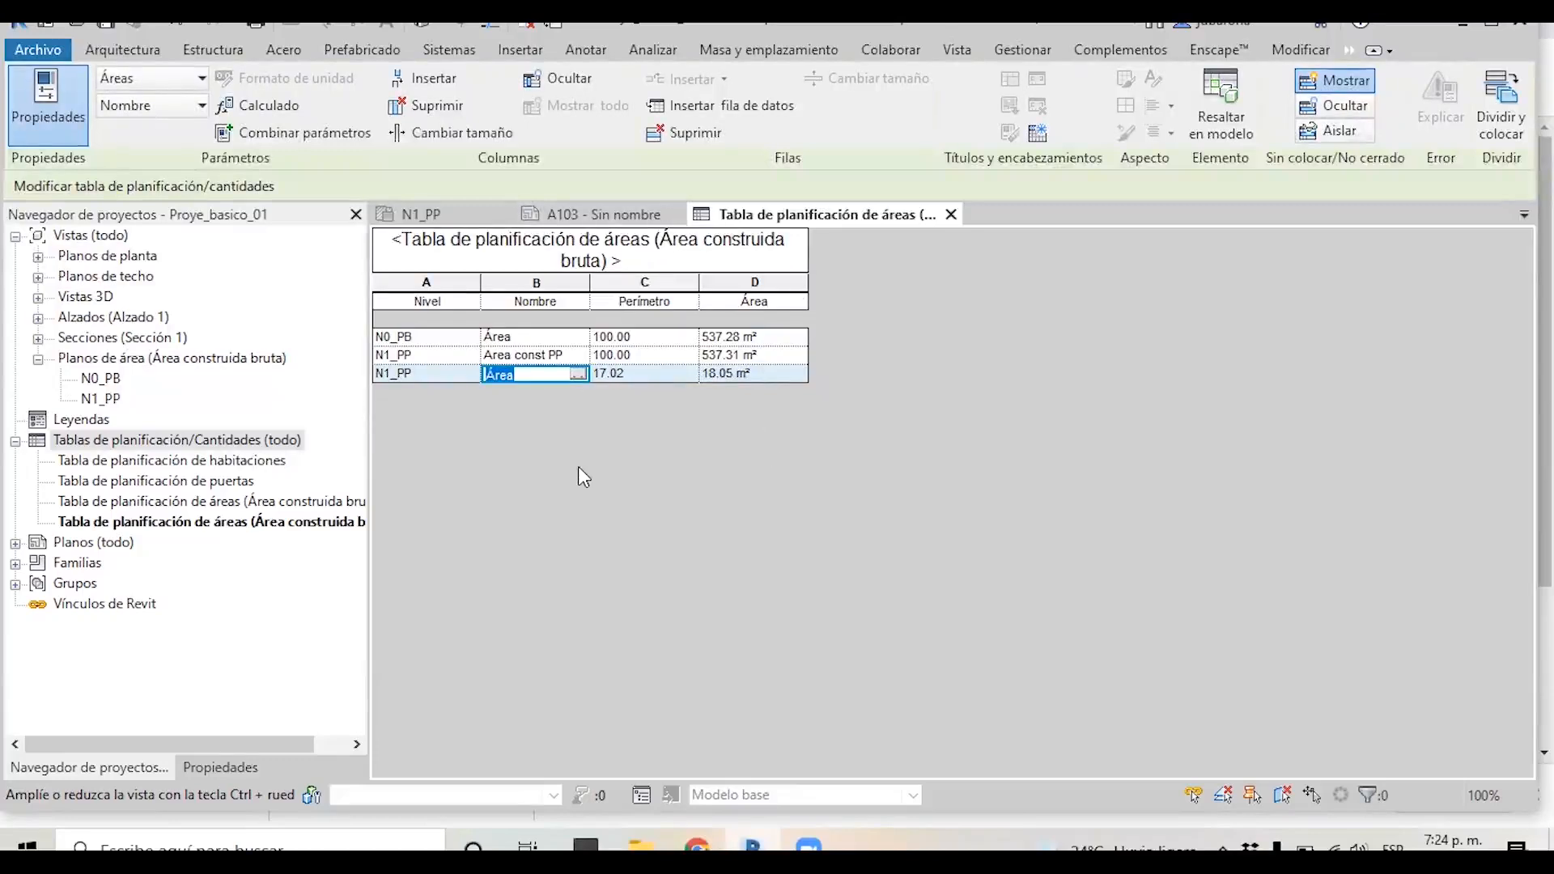
Place the first "Tabla de planificación de áreas (Área construida bruta)" on sheet A103, between the upper plan and the title block.
{"action": "left_click", "coordinate": [574, 213]}
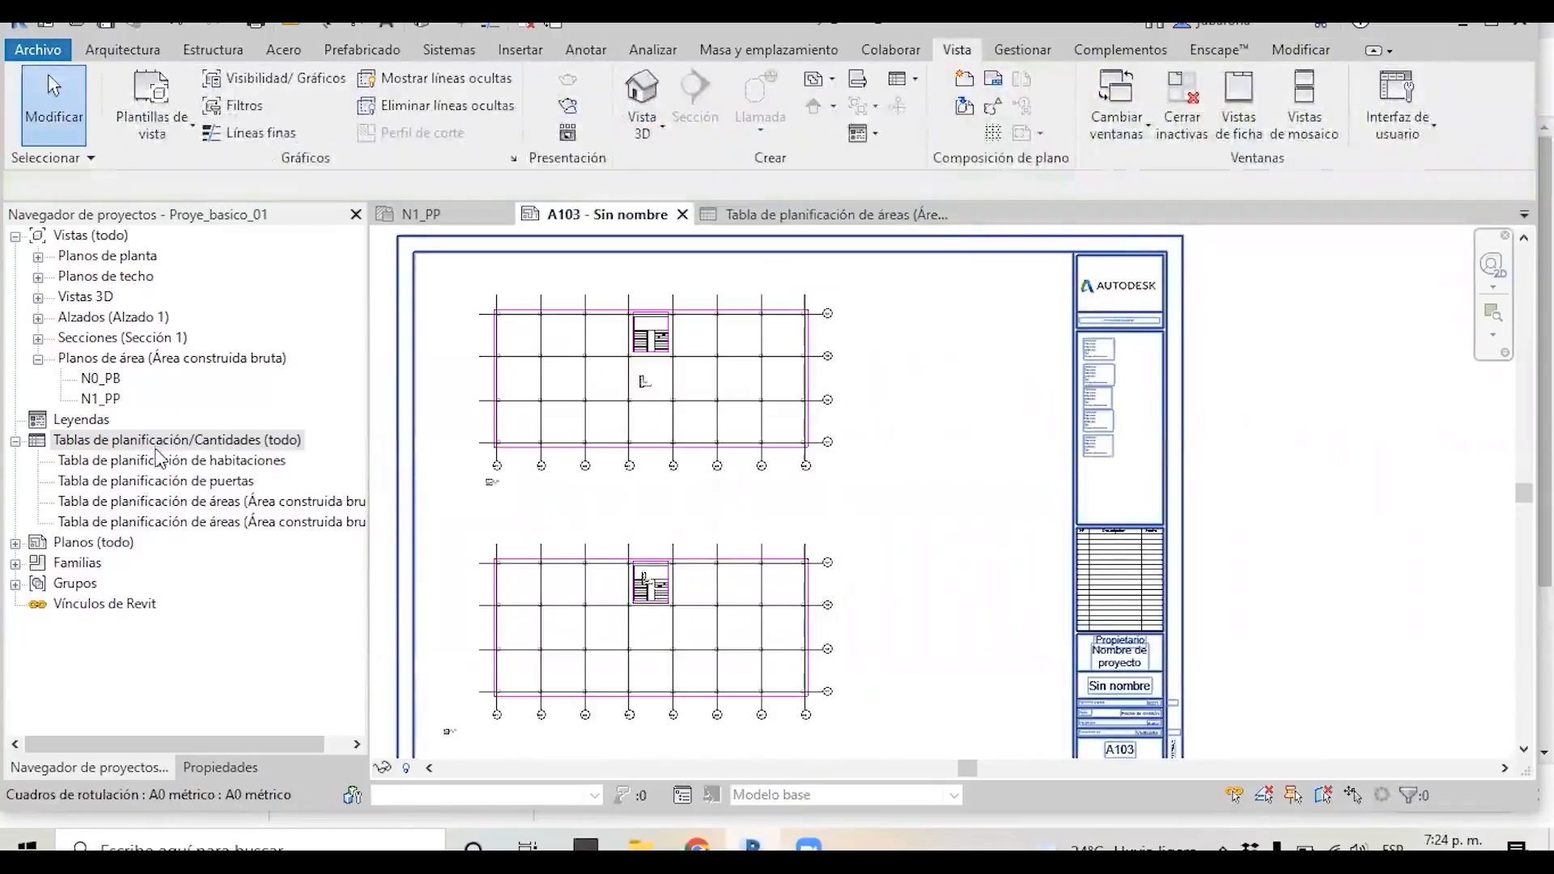
{"action": "left_click", "coordinate": [154, 463]}
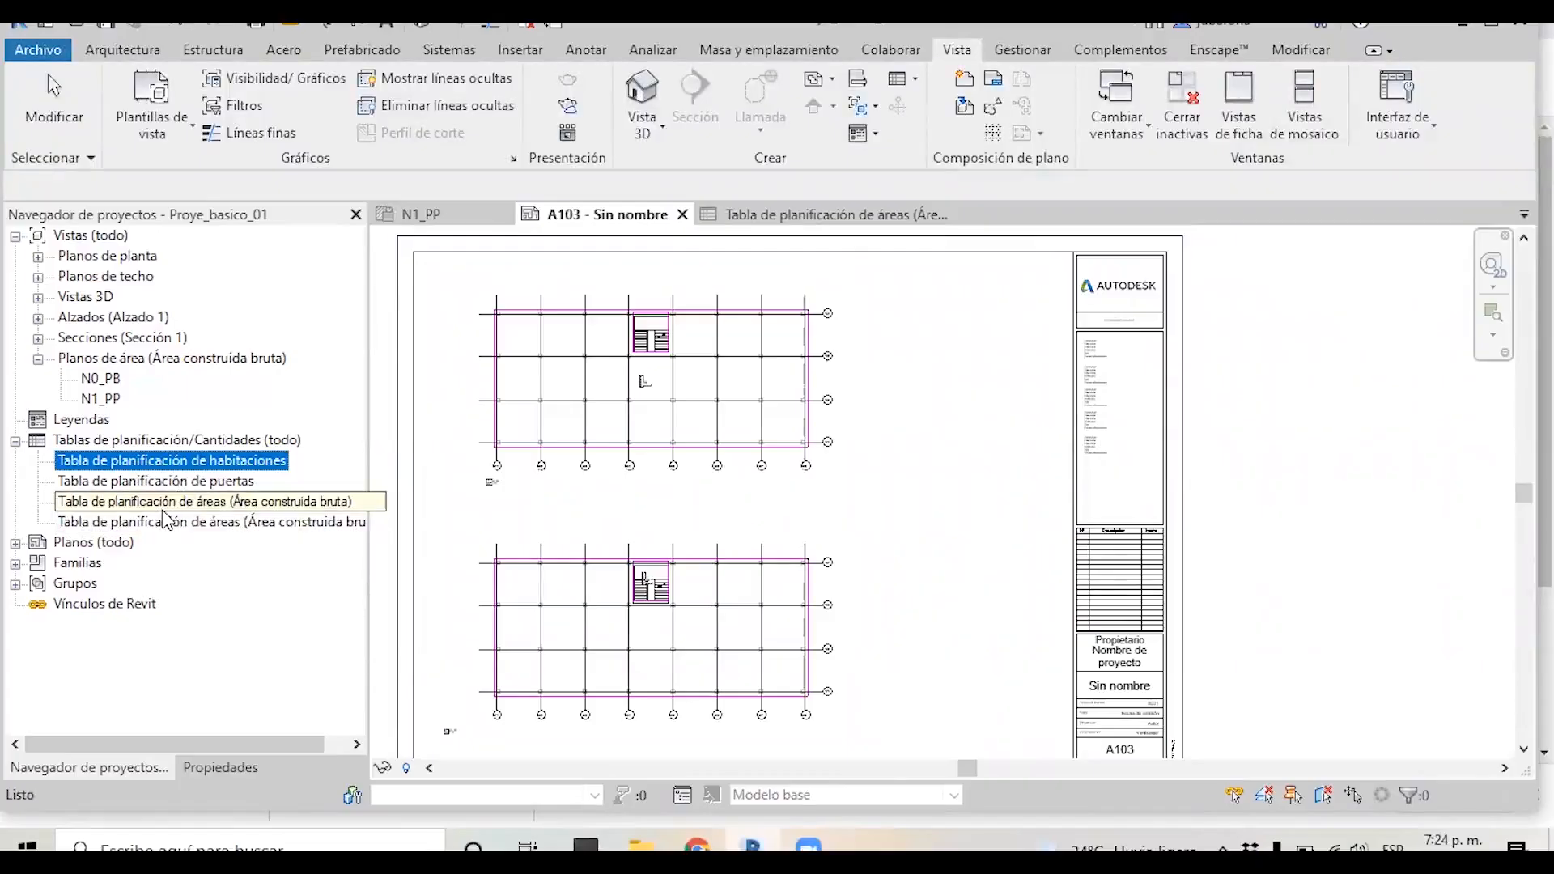
{"action": "left_click_drag", "start_coordinate": [164, 511], "coordinate": [896, 502]}
{"action": "left_click", "coordinate": [966, 390]}
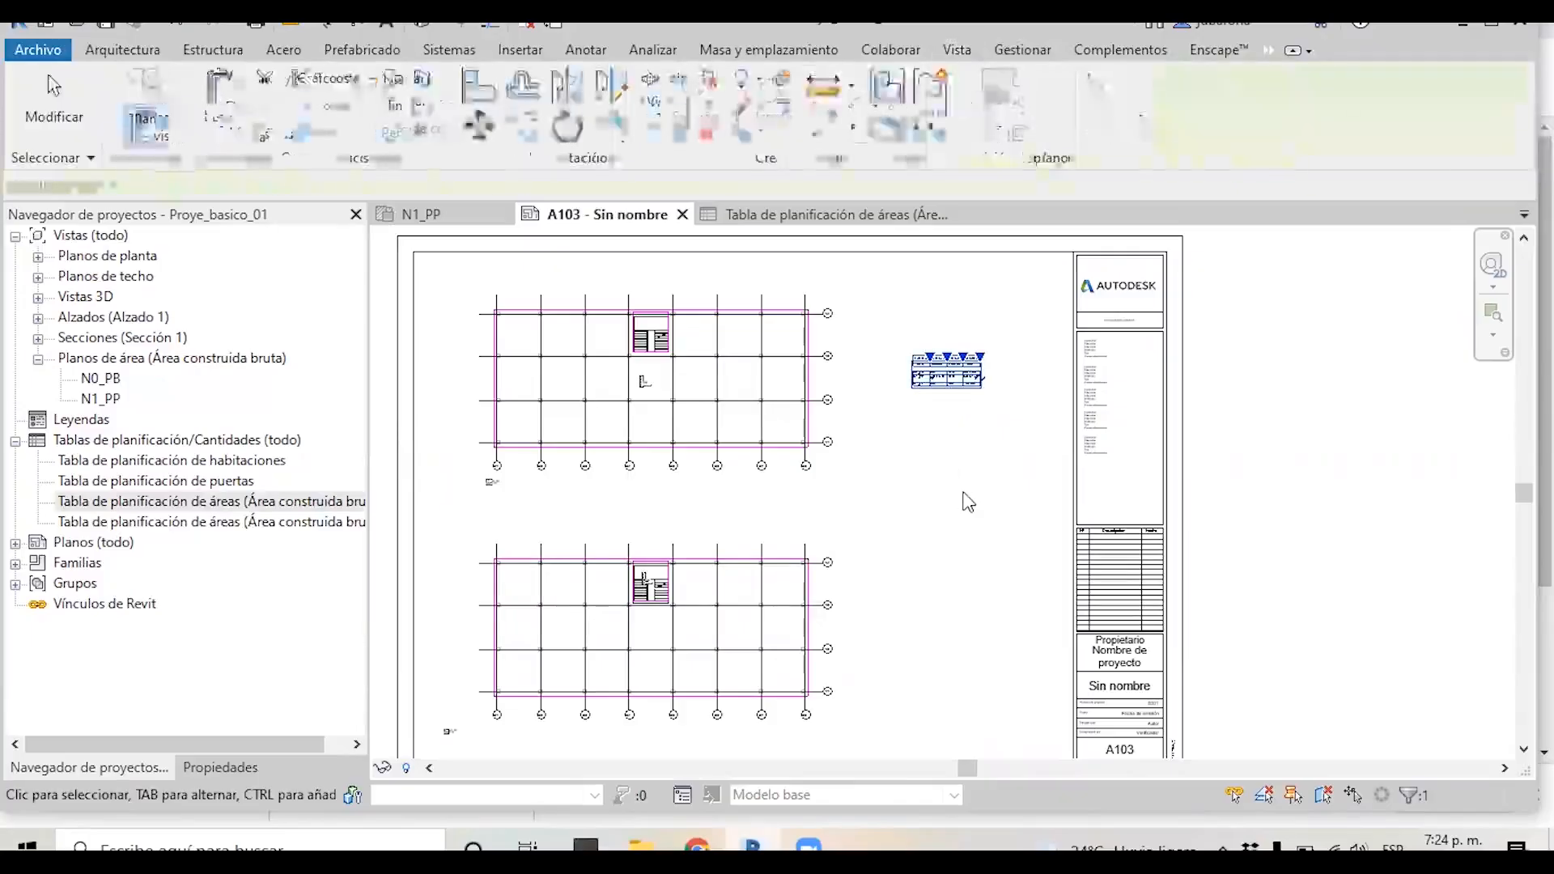
Examine the placed area schedule and compare it with the area tag in the upper plan on the sheet.
{"action": "scroll", "coordinate": [951, 348], "scroll_direction": "up", "scroll_amount": 4}
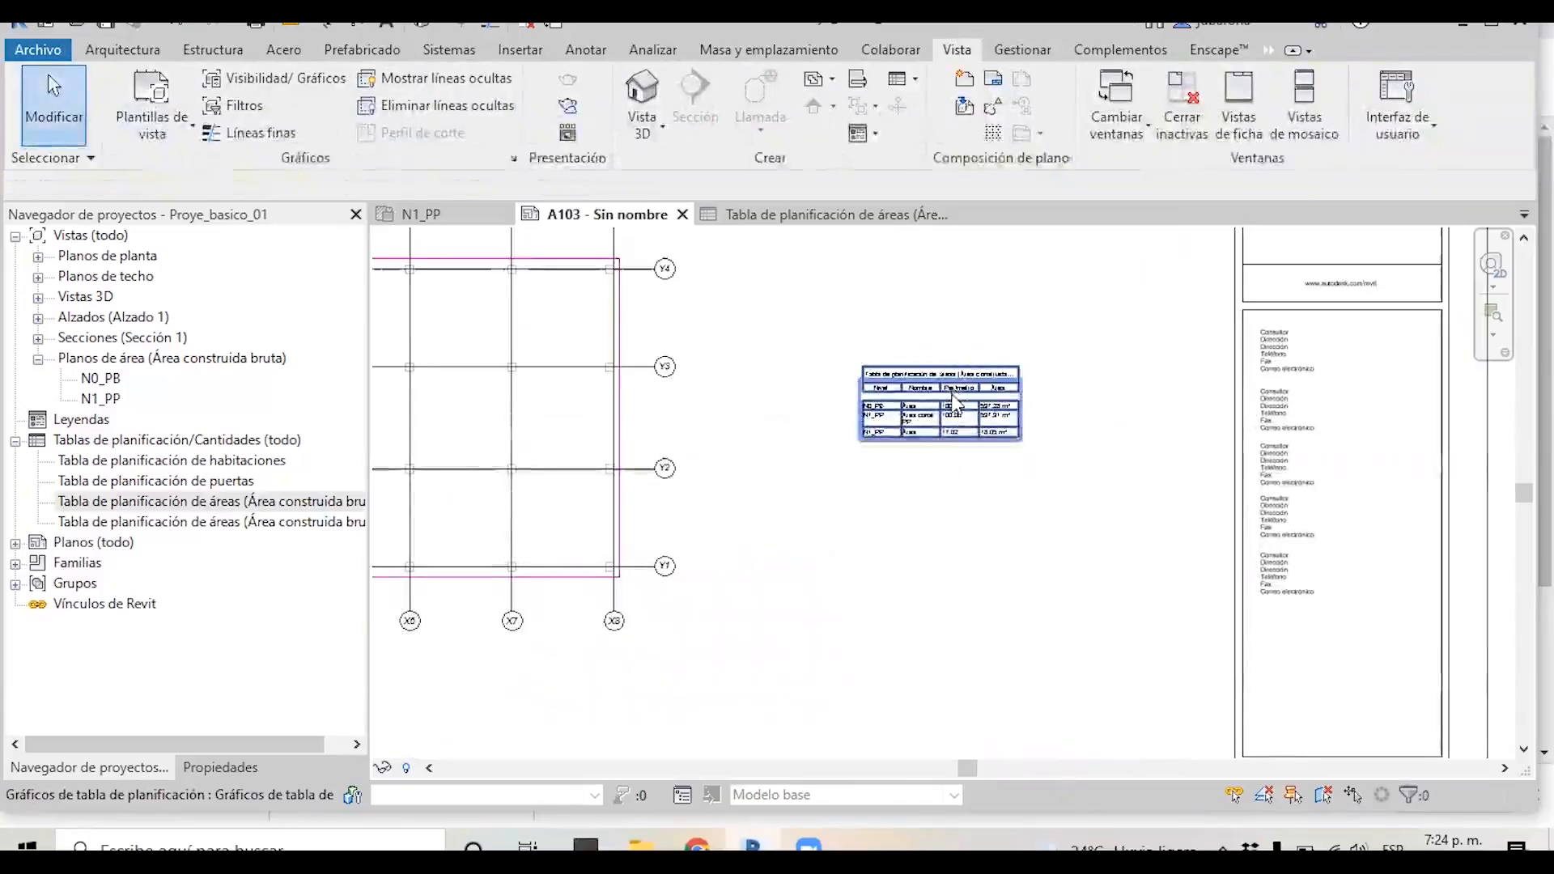
{"action": "scroll", "coordinate": [939, 651], "scroll_direction": "down", "scroll_amount": 2}
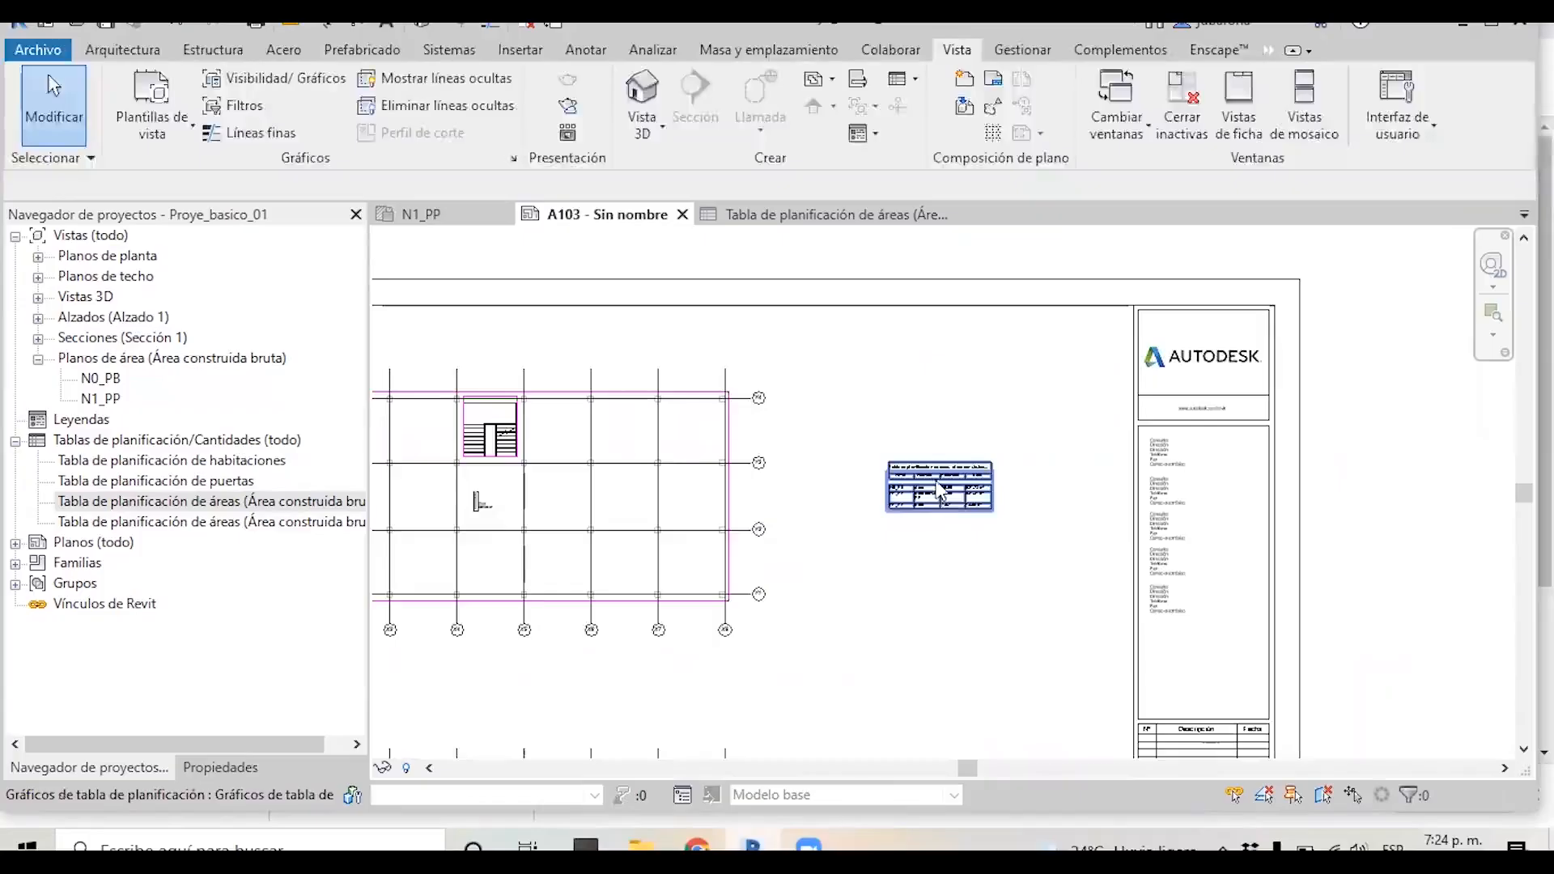
{"action": "scroll", "coordinate": [938, 485], "scroll_direction": "up", "scroll_amount": 3}
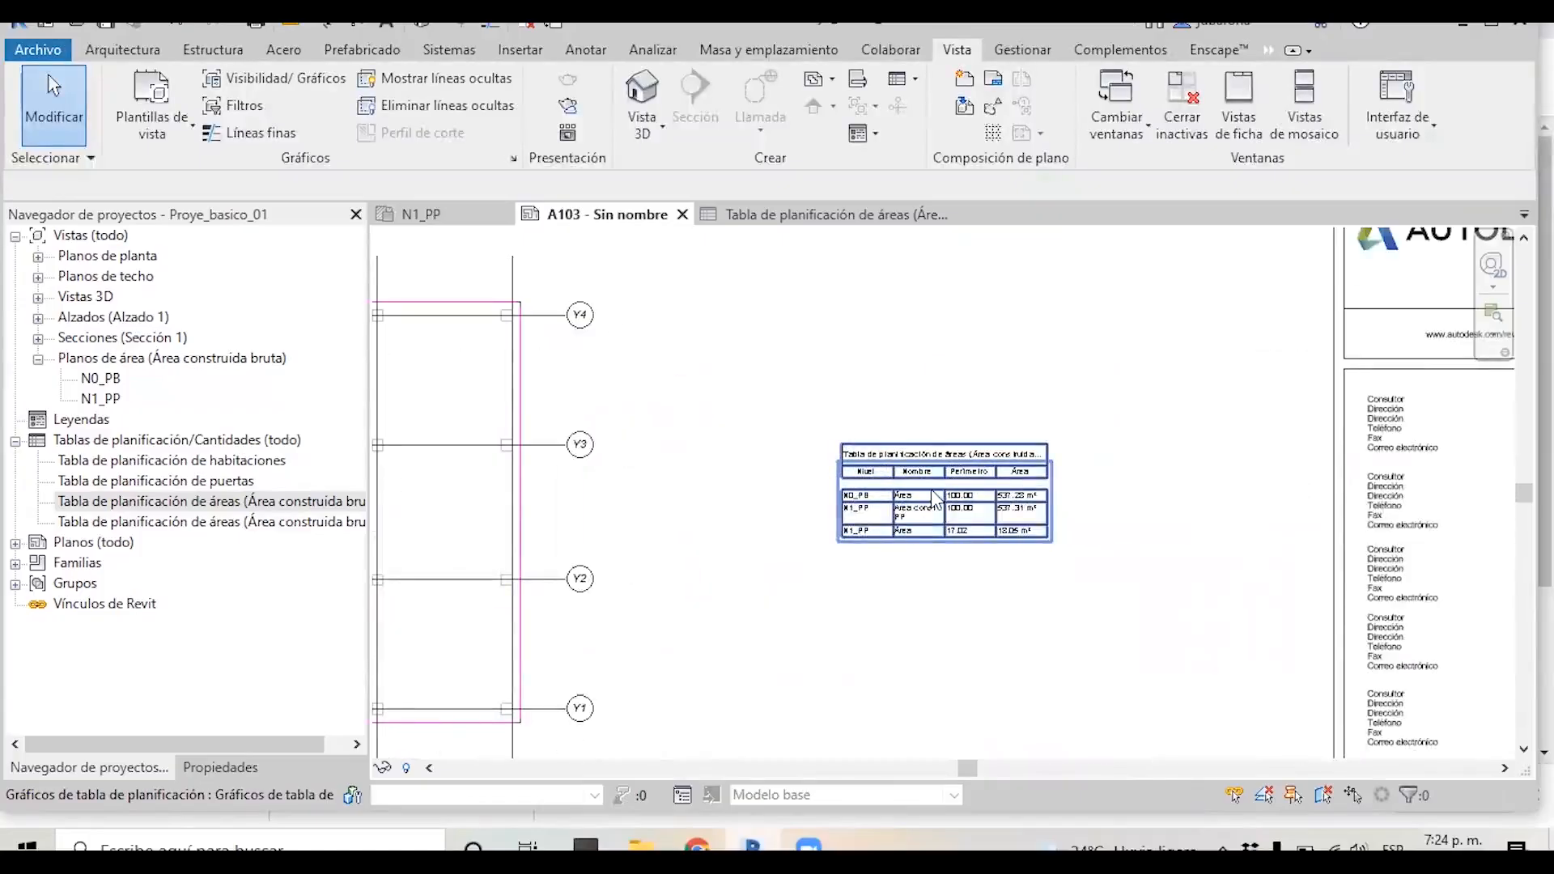
{"action": "scroll", "coordinate": [931, 493], "scroll_direction": "up", "scroll_amount": 1}
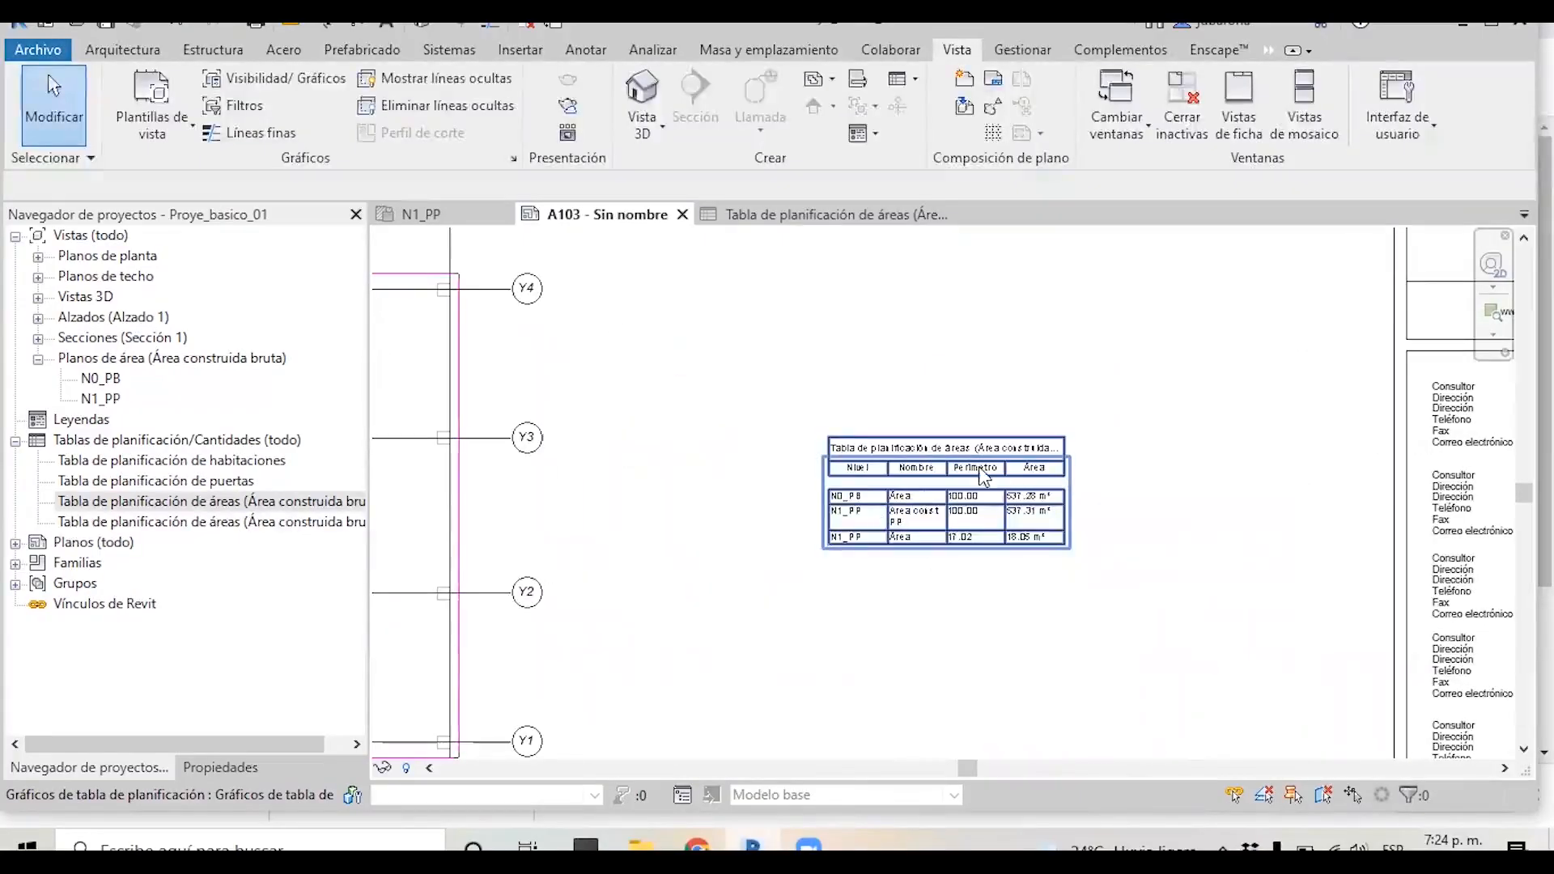
{"action": "scroll", "coordinate": [986, 360], "scroll_direction": "down", "scroll_amount": 2}
{"action": "scroll", "coordinate": [985, 360], "scroll_direction": "down", "scroll_amount": 2}
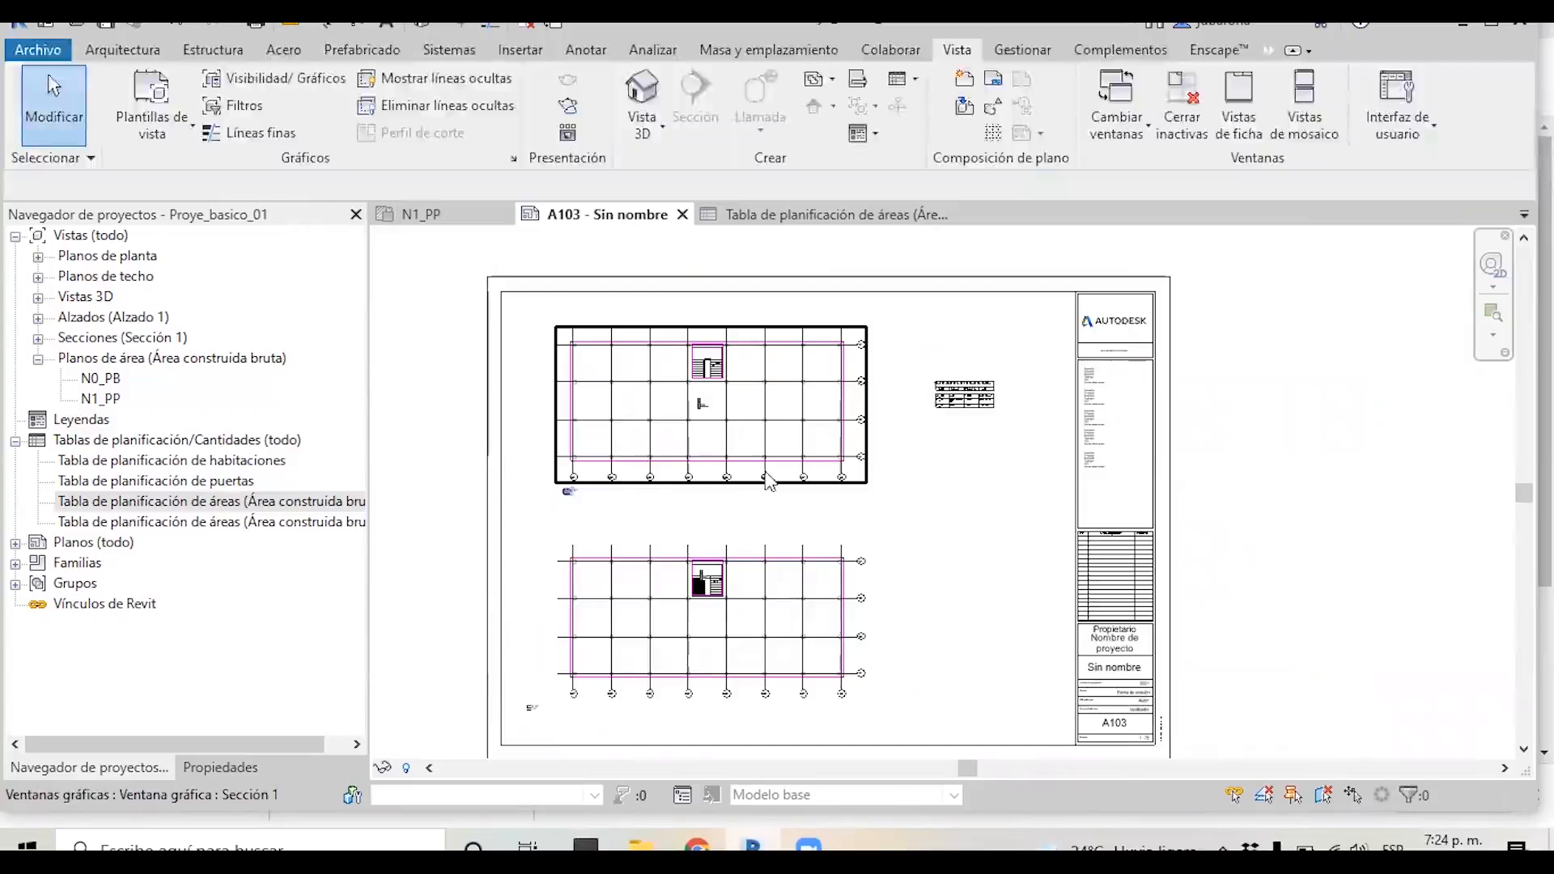
{"action": "scroll", "coordinate": [688, 389], "scroll_direction": "up", "scroll_amount": 5}
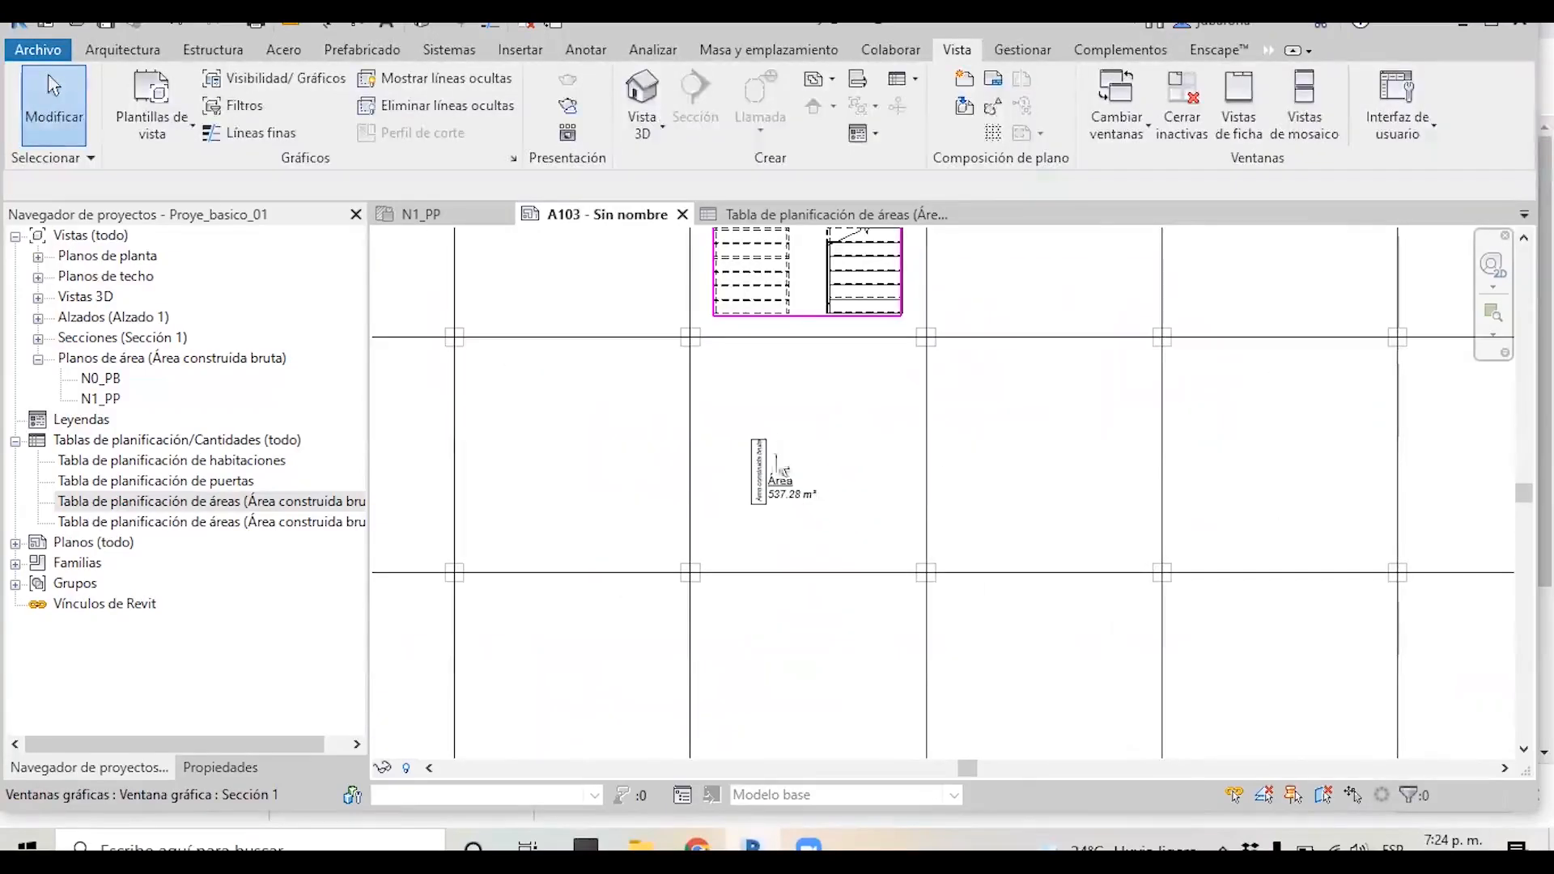
{"action": "scroll", "coordinate": [779, 395], "scroll_direction": "down", "scroll_amount": 2}
{"action": "scroll", "coordinate": [778, 396], "scroll_direction": "down", "scroll_amount": 3}
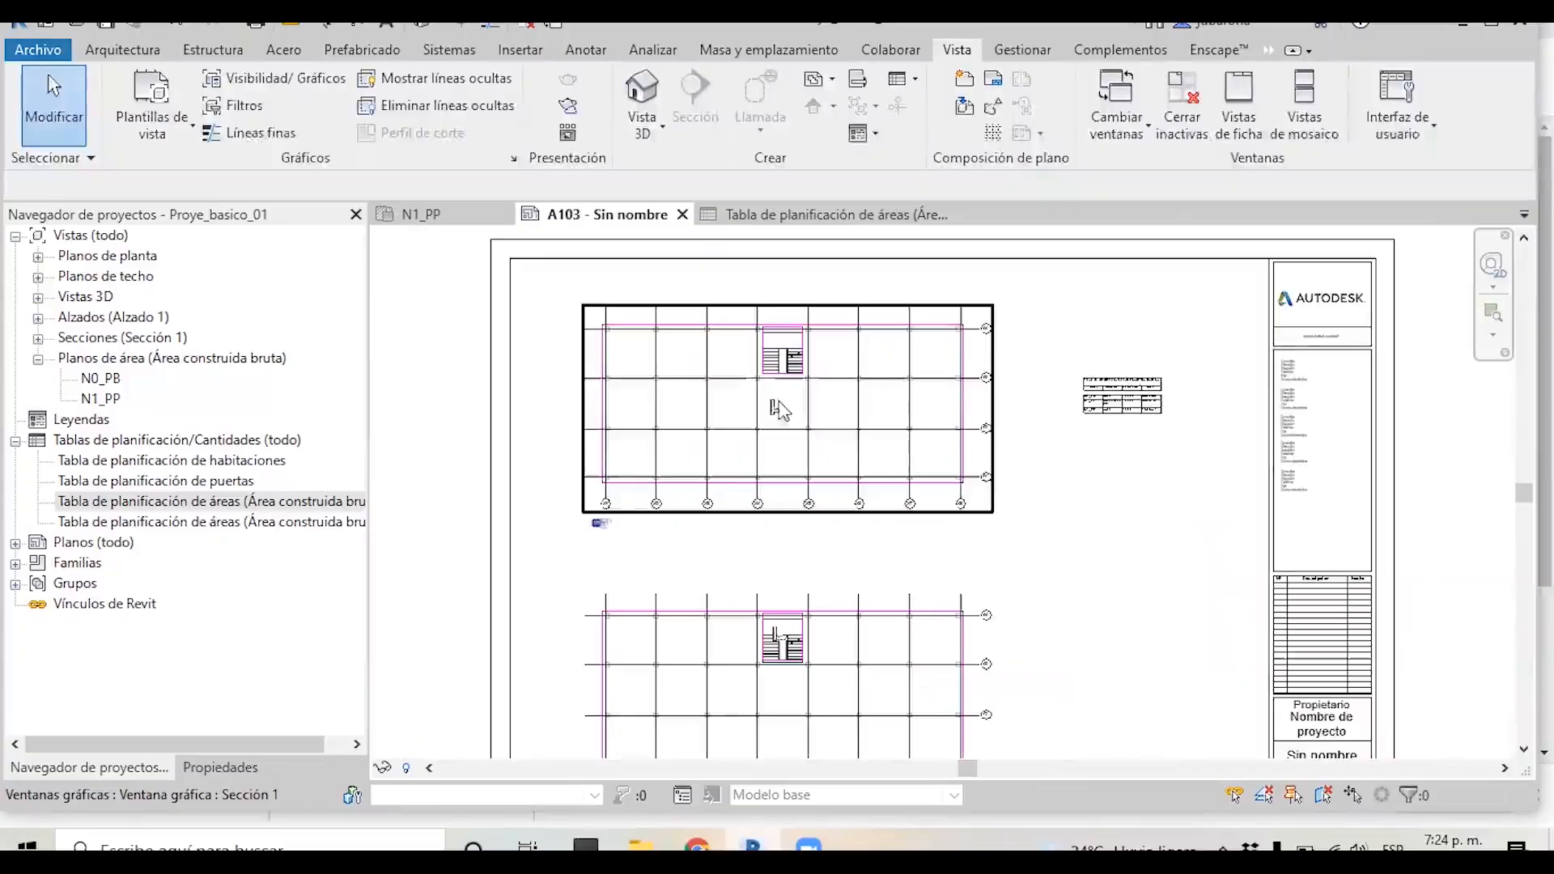
{"action": "scroll", "coordinate": [641, 404], "scroll_direction": "down", "scroll_amount": 1}
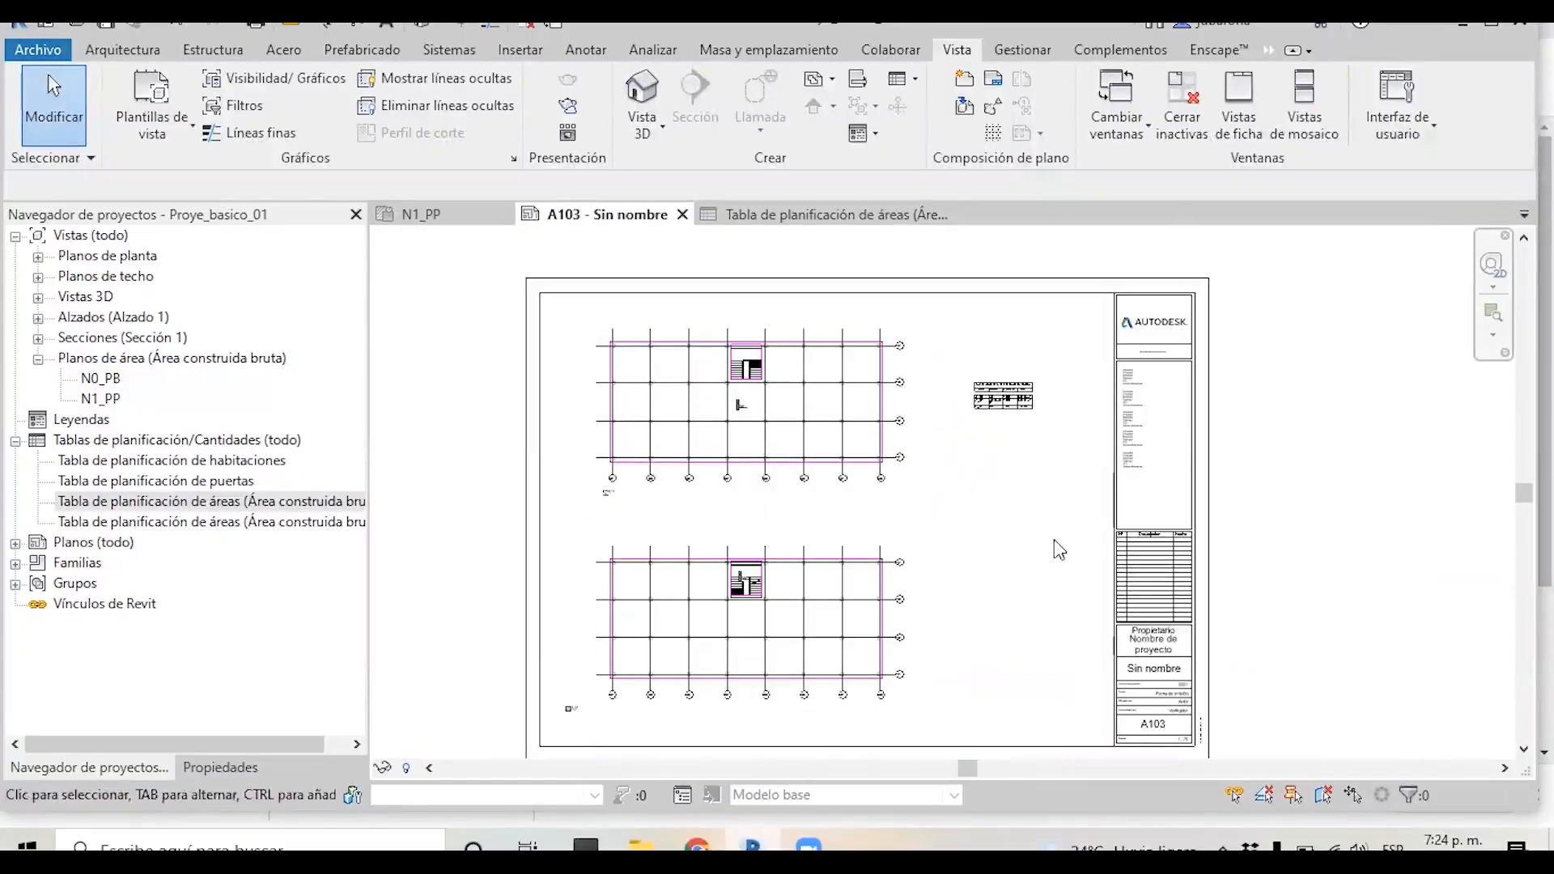